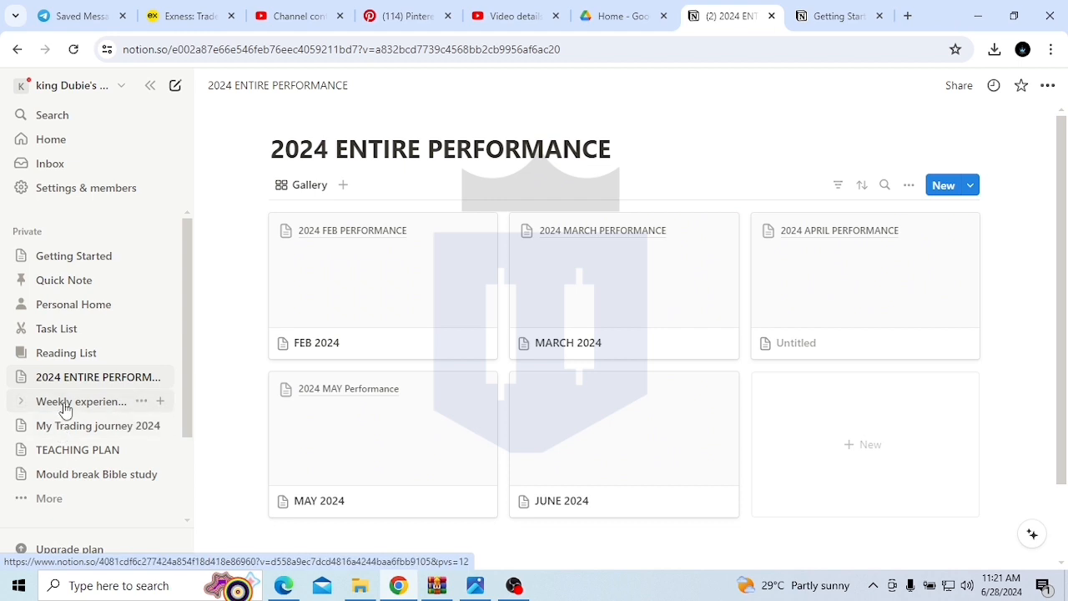
# Step: Title the untitled card containing 2024 APRIL PERFORMANCE as "APRIL 2024" and return to the 2024 ENTIRE PERFORMANCE gallery
pyautogui.scroll(-2, 75, 401)
pyautogui.scroll(2, 83, 393)
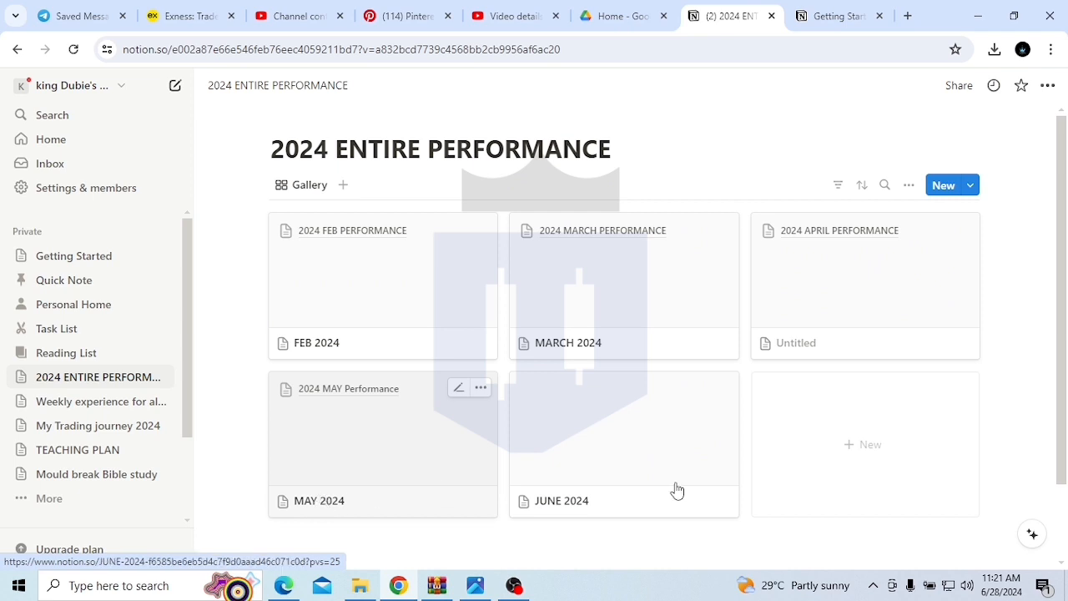
pyautogui.click(811, 349)
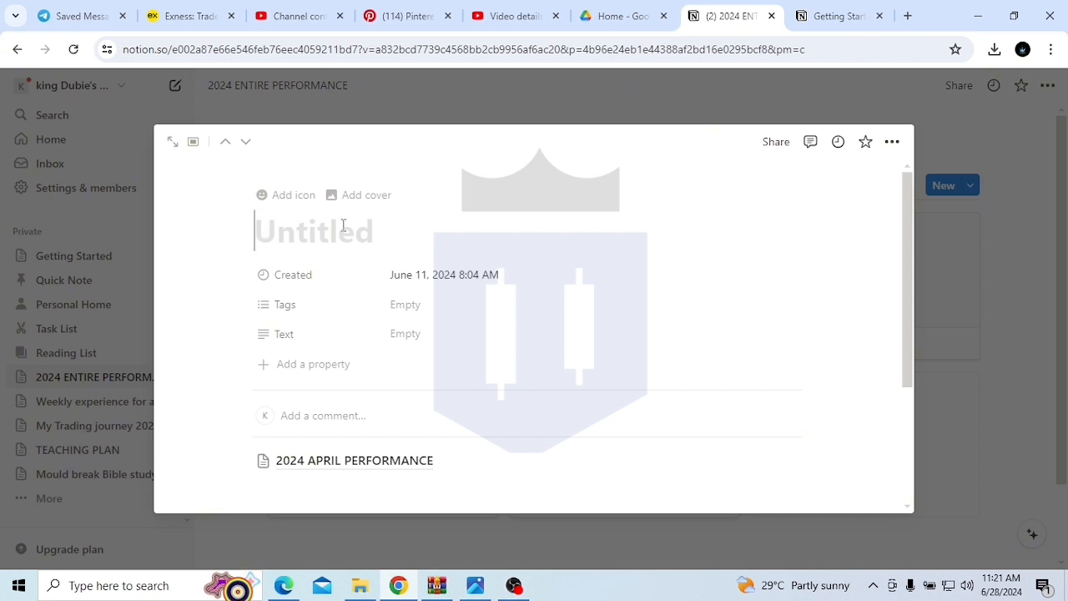
pyautogui.write('APR')
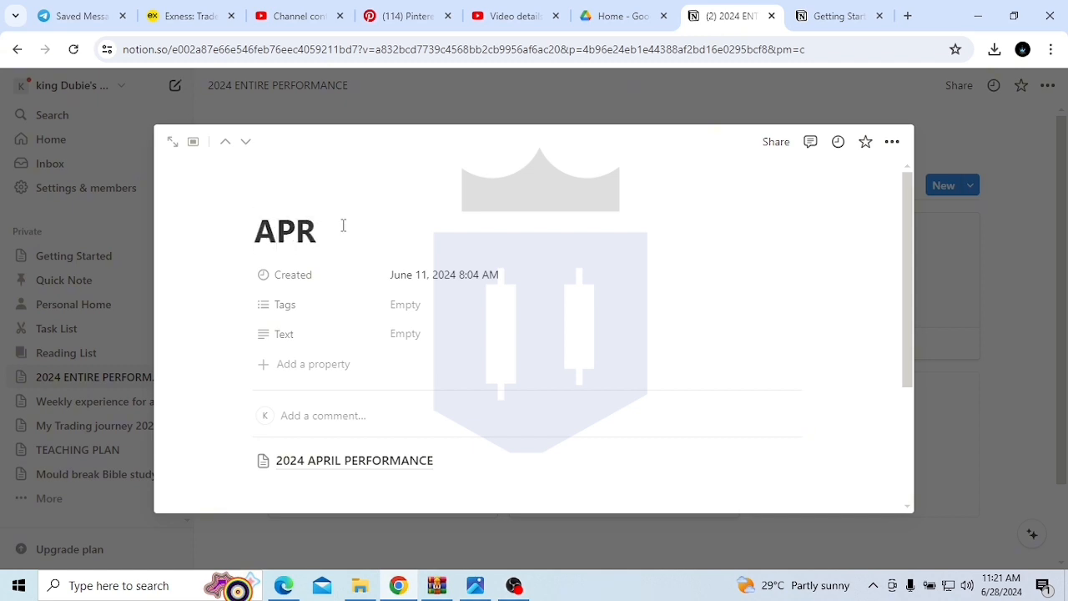
pyautogui.write('IL 202')
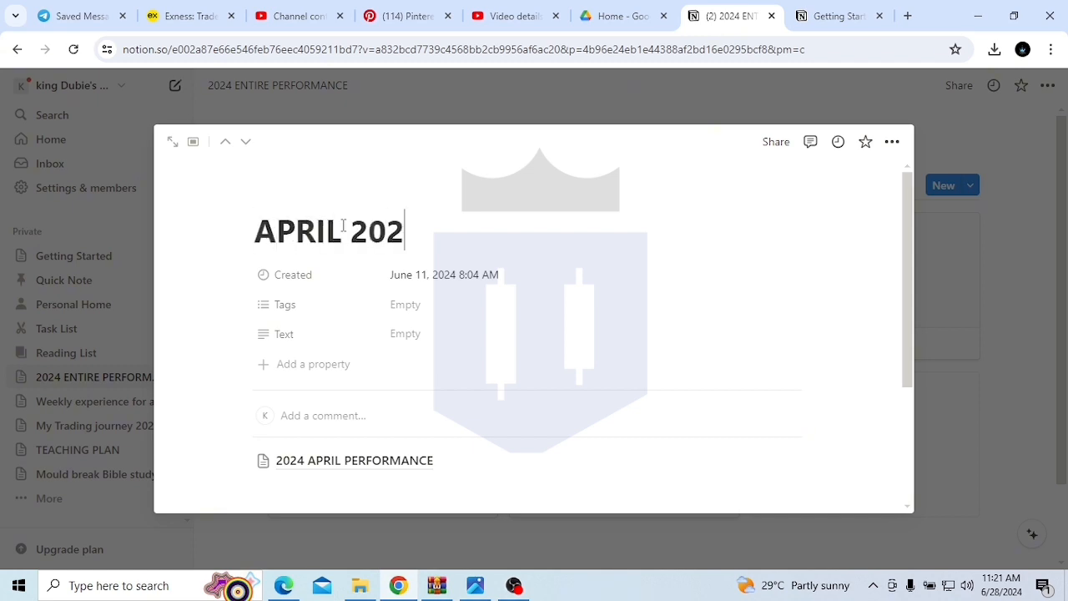
pyautogui.write('4')
pyautogui.press('Return')
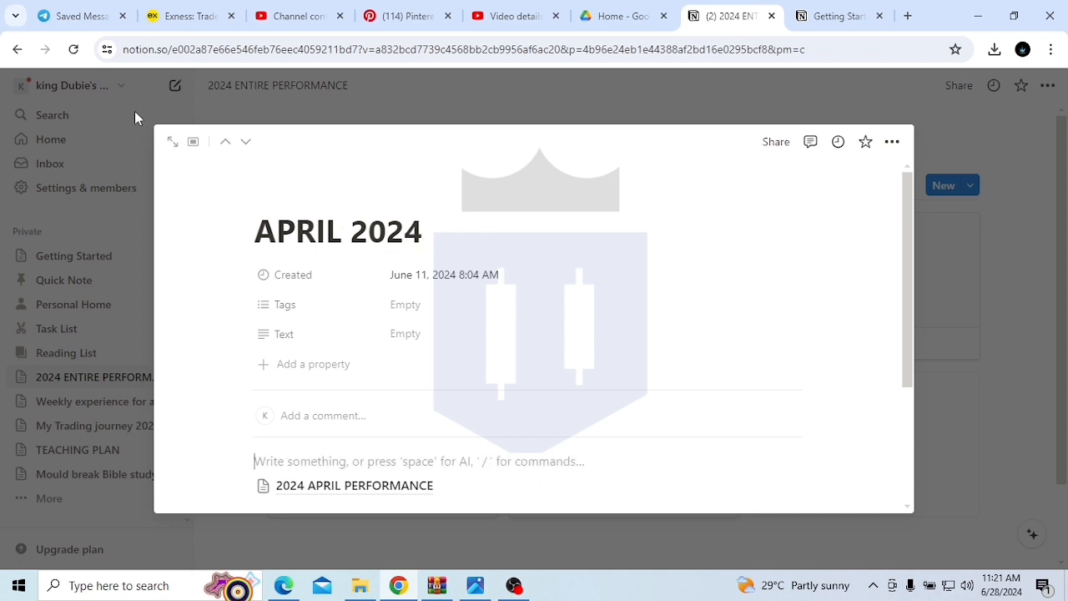
pyautogui.click(172, 141)
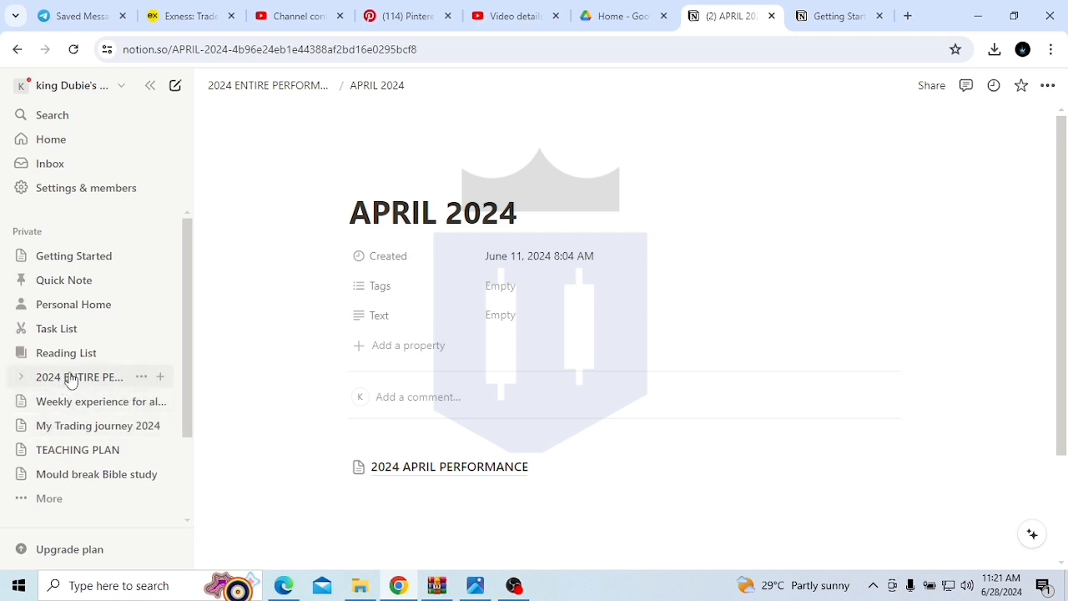
pyautogui.click(269, 86)
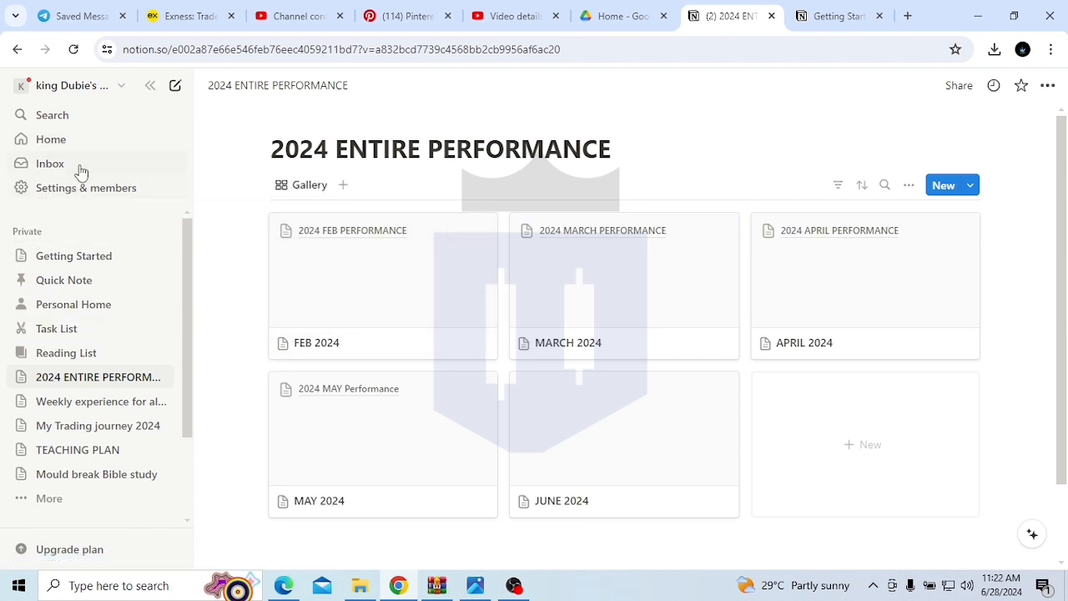
# Step: Switch to the second workspace in the other browser tab and add a new blank private page
pyautogui.click(829, 14)
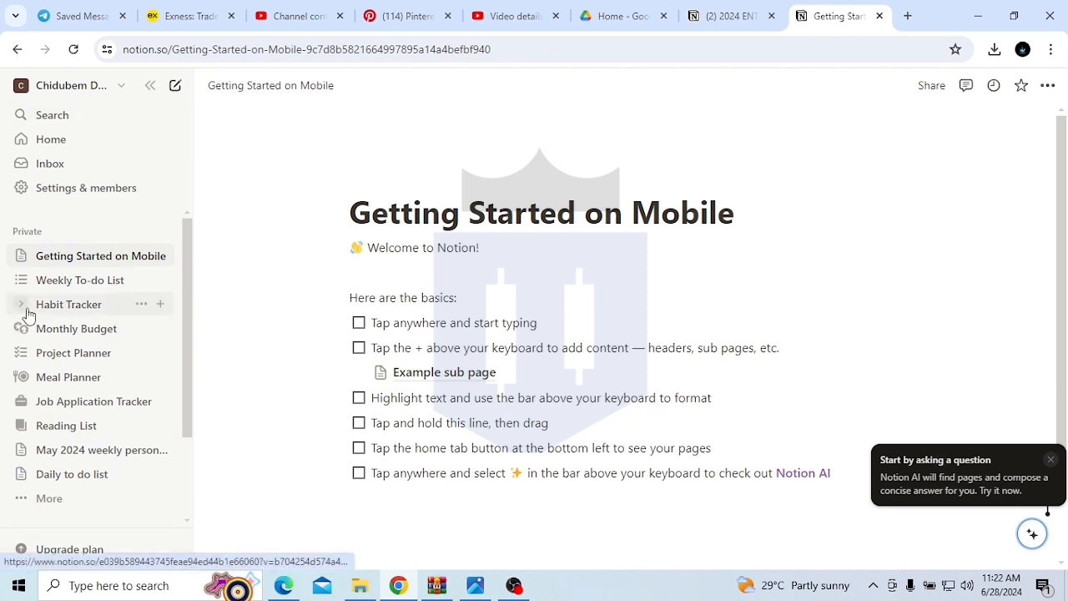
pyautogui.click(163, 233)
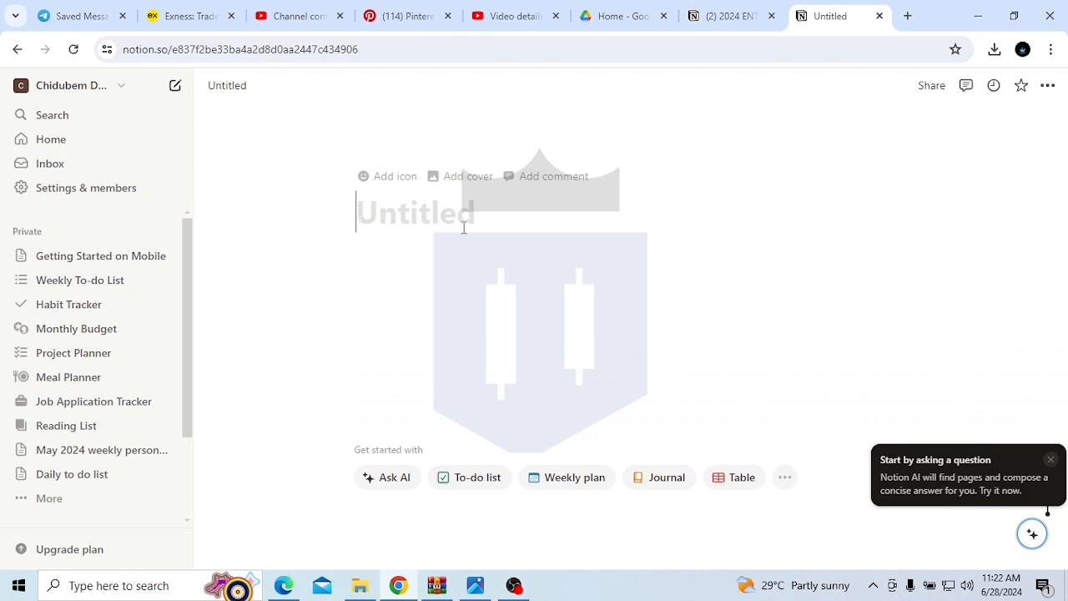
# Step: Open the 2024 APRIL PERFORMANCE table from the APRIL 2024 card and return to the yearly performance gallery
pyautogui.click(728, 17)
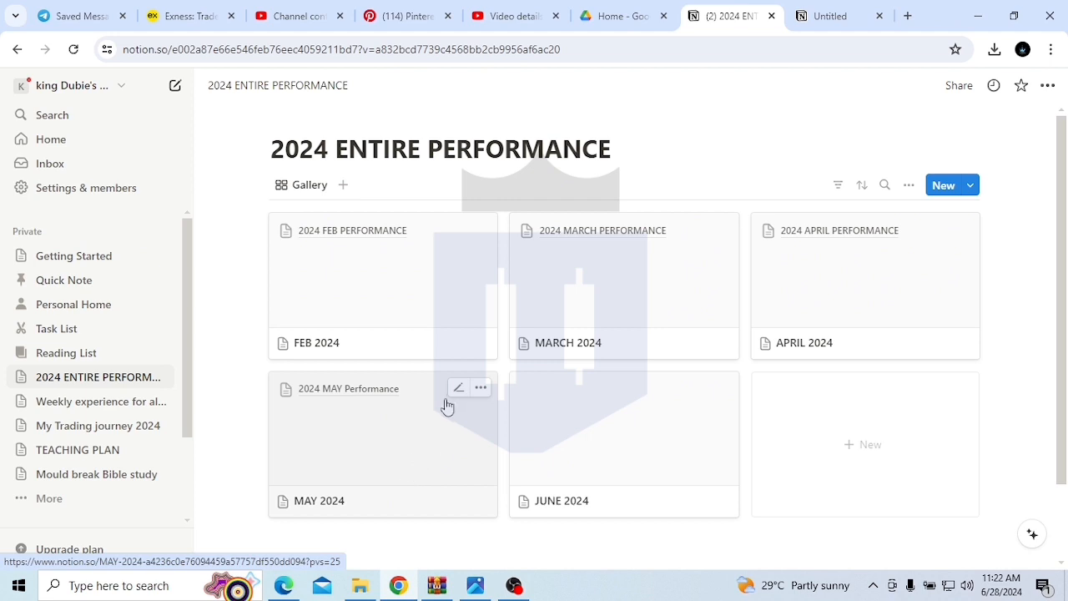
pyautogui.click(837, 332)
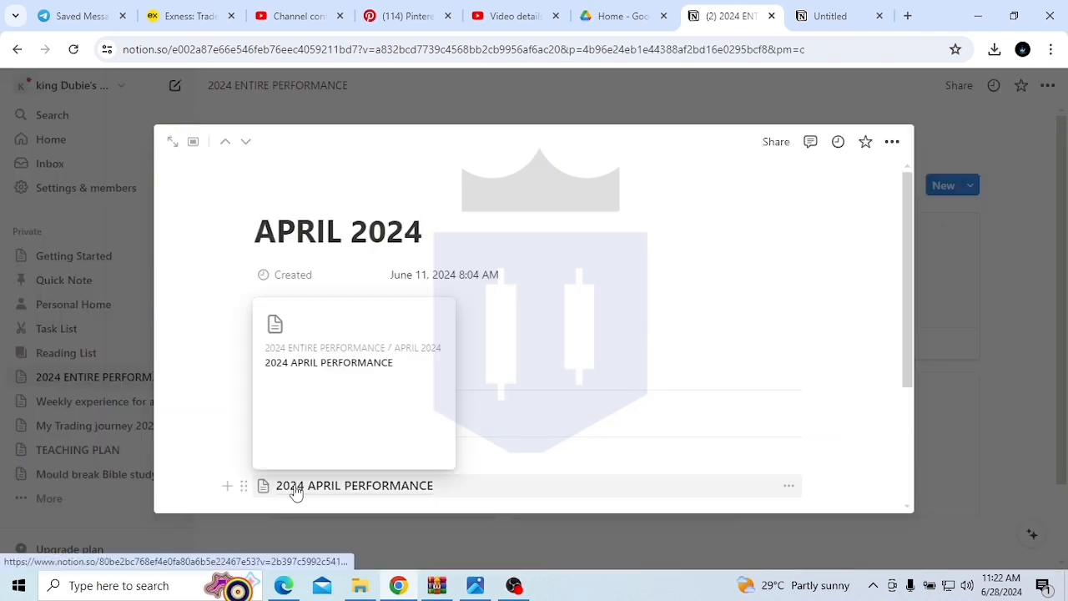
pyautogui.click(341, 494)
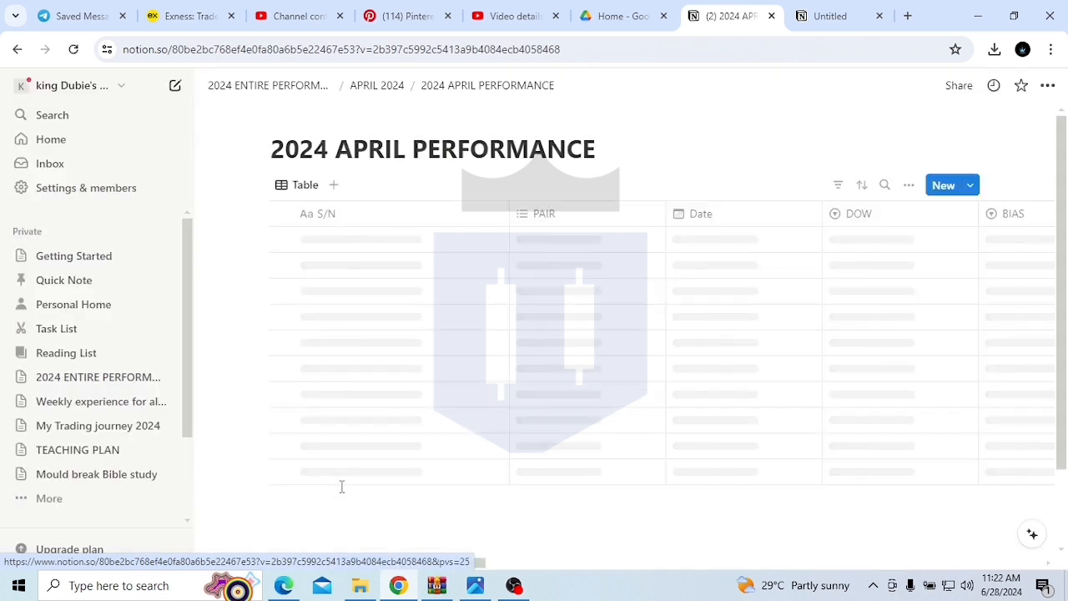
pyautogui.click(822, 16)
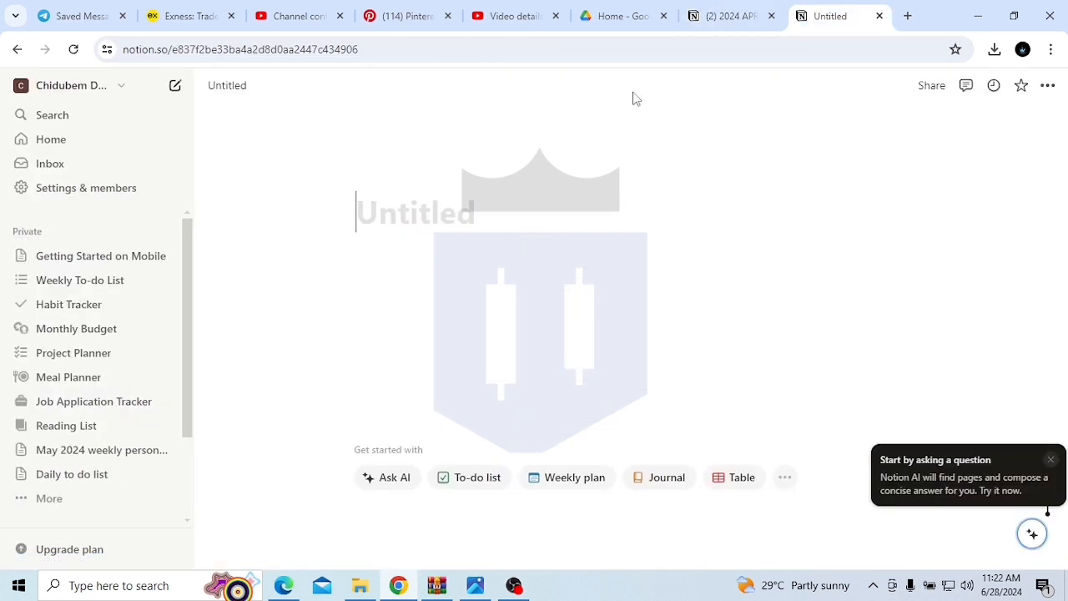
pyautogui.click(716, 16)
pyautogui.click(242, 94)
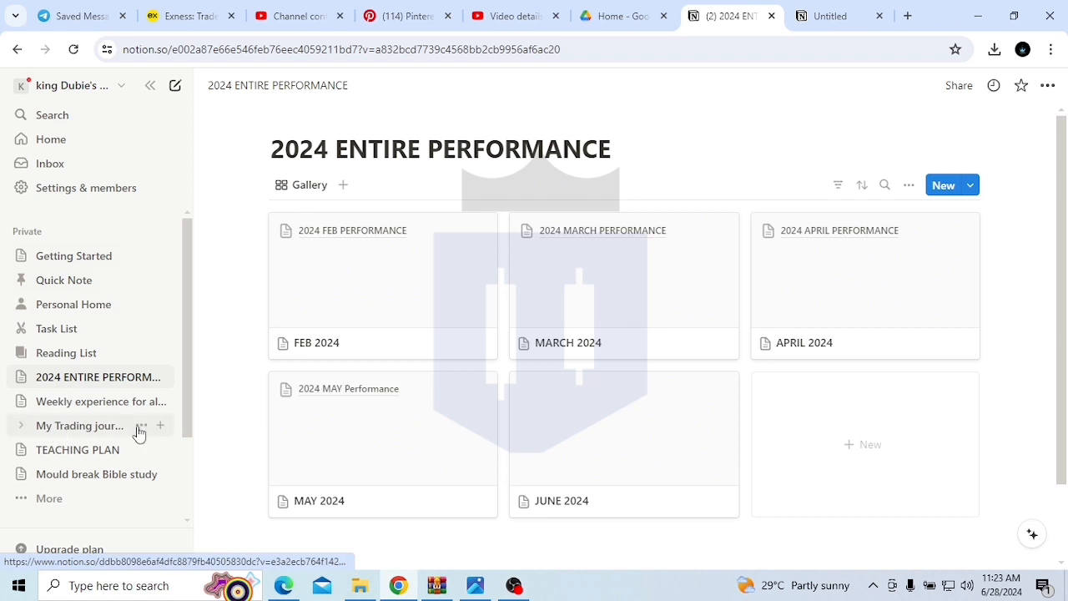
# Step: Reopen the April performance table, examine its columns from S/N through Rules, and return to the 2024 ENTIRE PERFORMANCE gallery
pyautogui.click(835, 328)
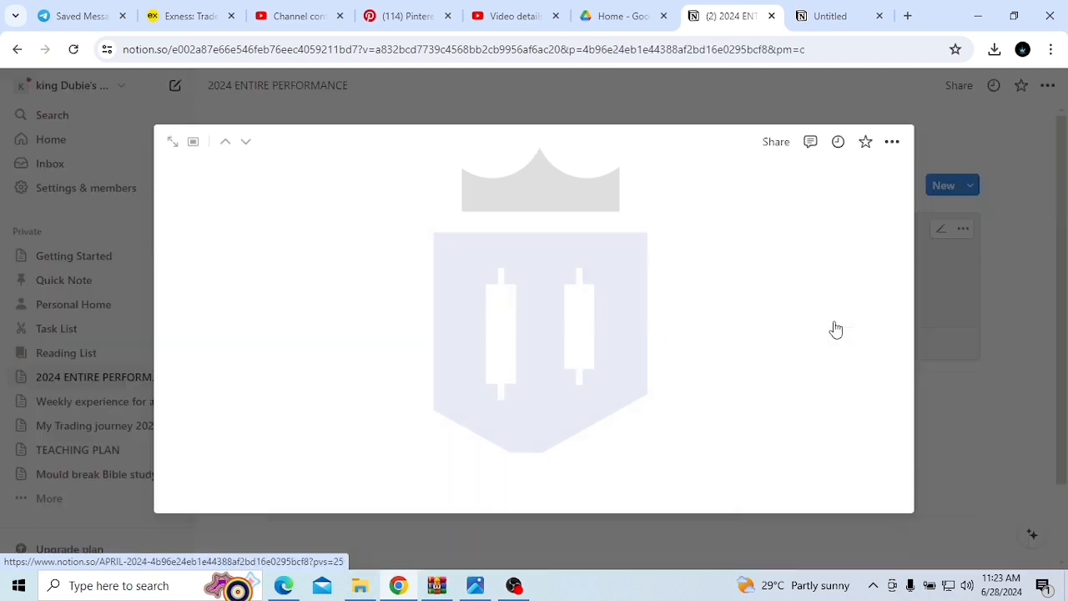
pyautogui.click(313, 486)
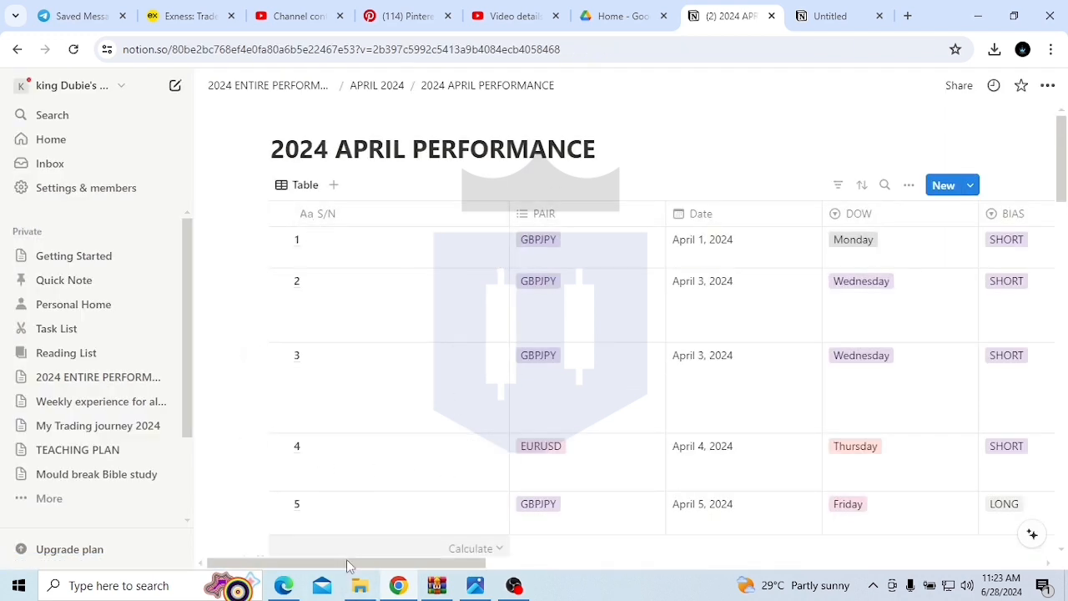
pyautogui.moveTo(346, 565); pyautogui.dragTo(938, 511)
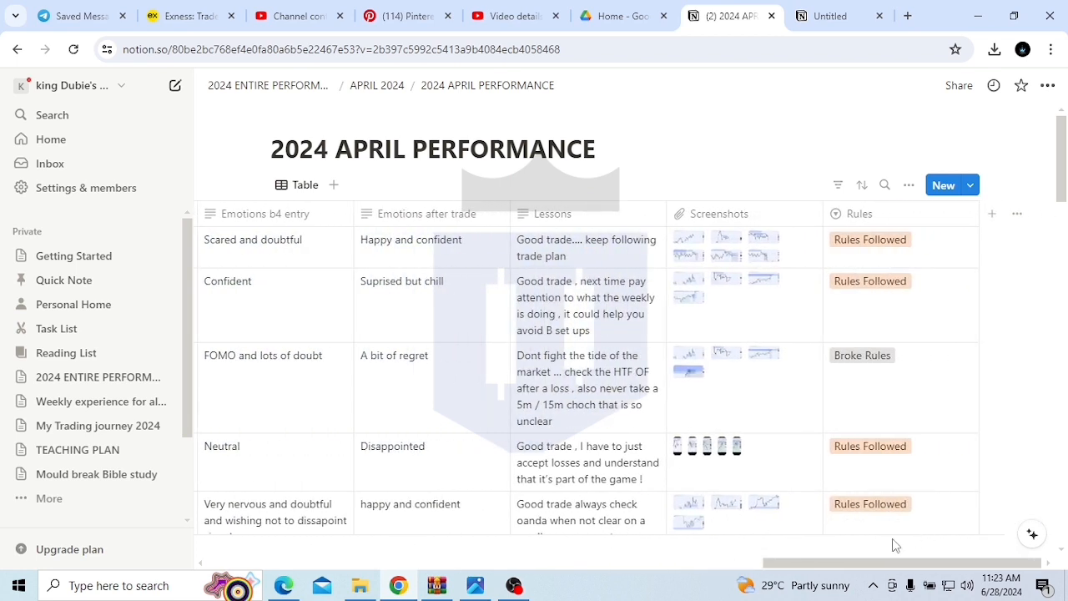
pyautogui.moveTo(896, 545); pyautogui.dragTo(300, 566)
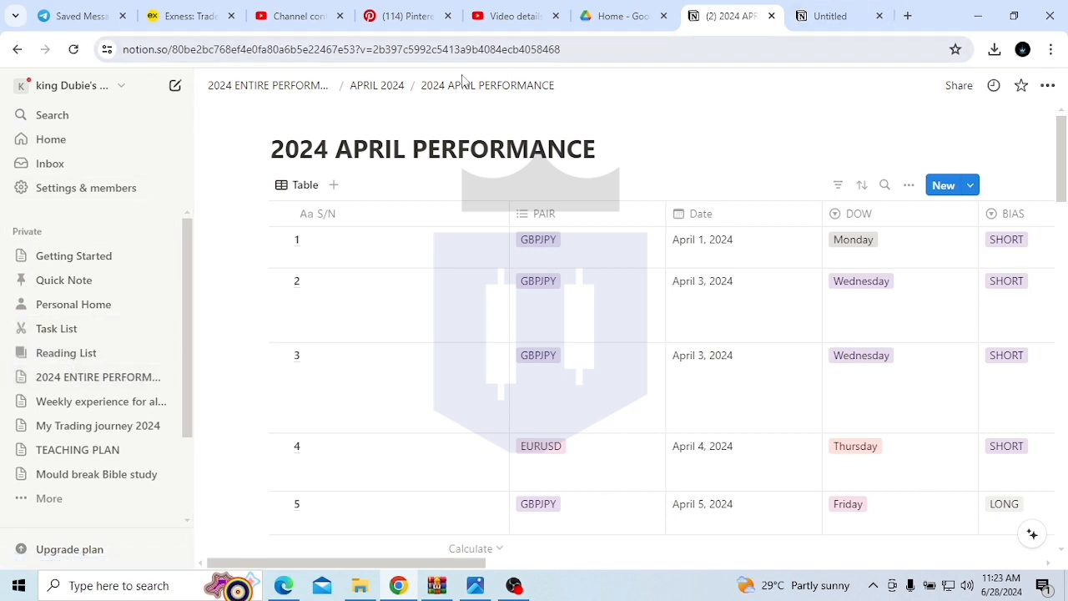
pyautogui.click(378, 87)
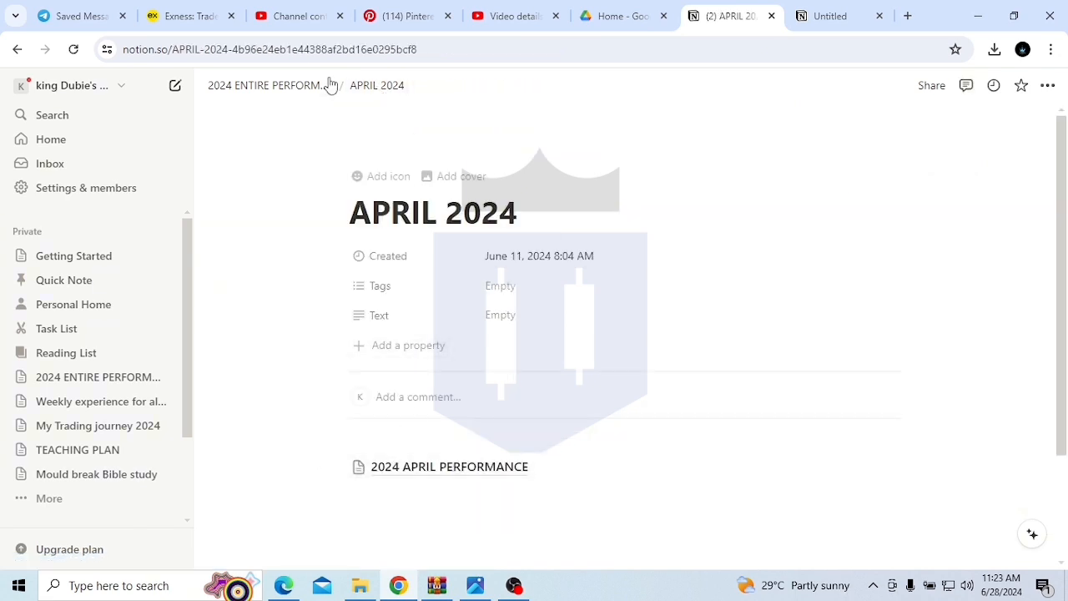
pyautogui.click(274, 90)
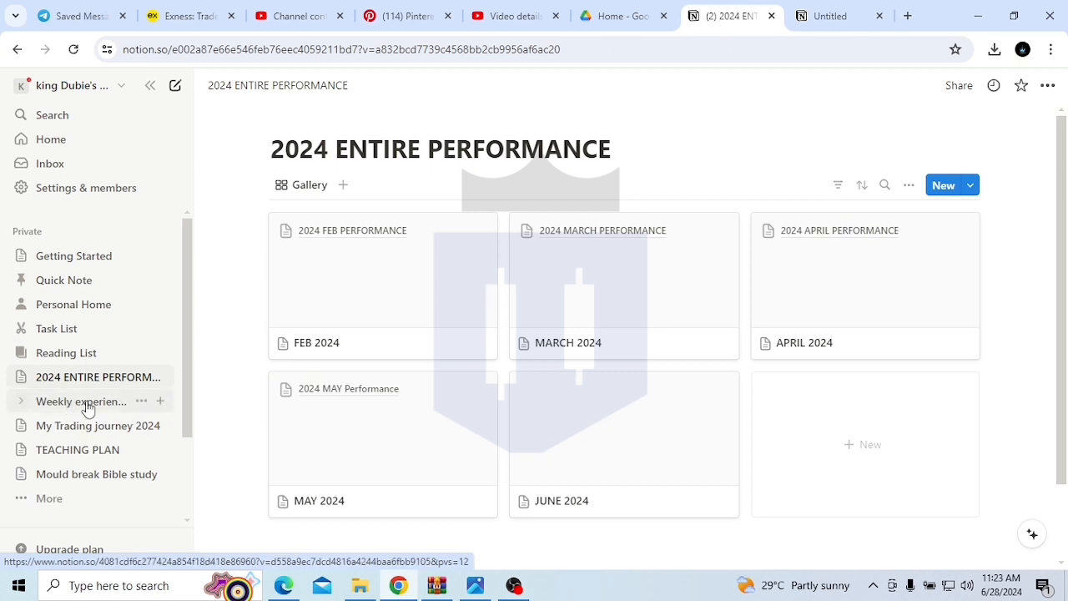
# Step: Open the Weekly experience for all months in 2024 page, and check the XAUUSD and EURUSD charts in TradingView
pyautogui.click(83, 407)
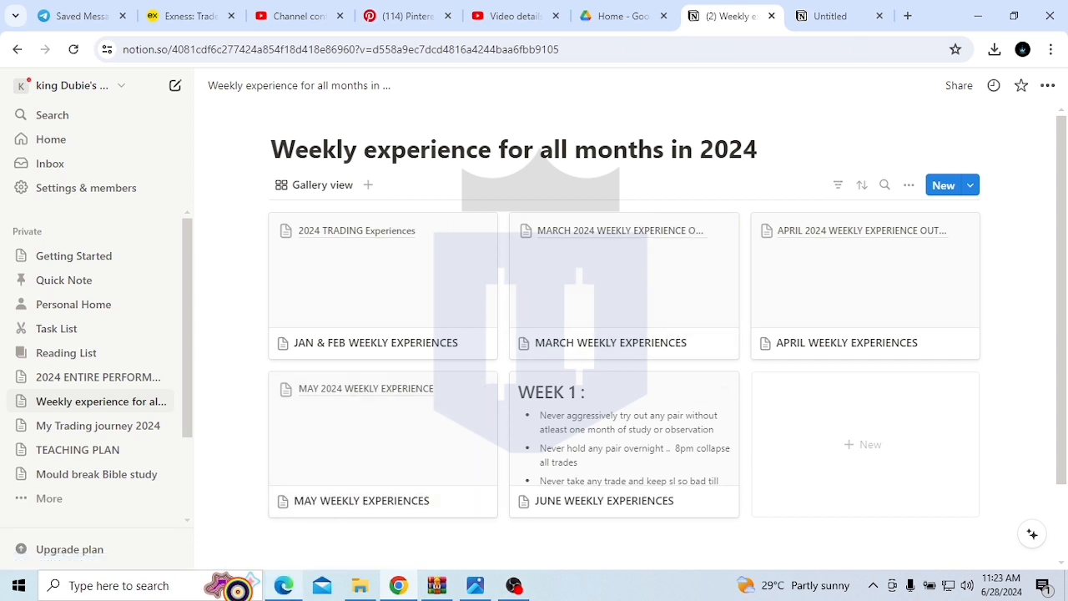
pyautogui.click(284, 589)
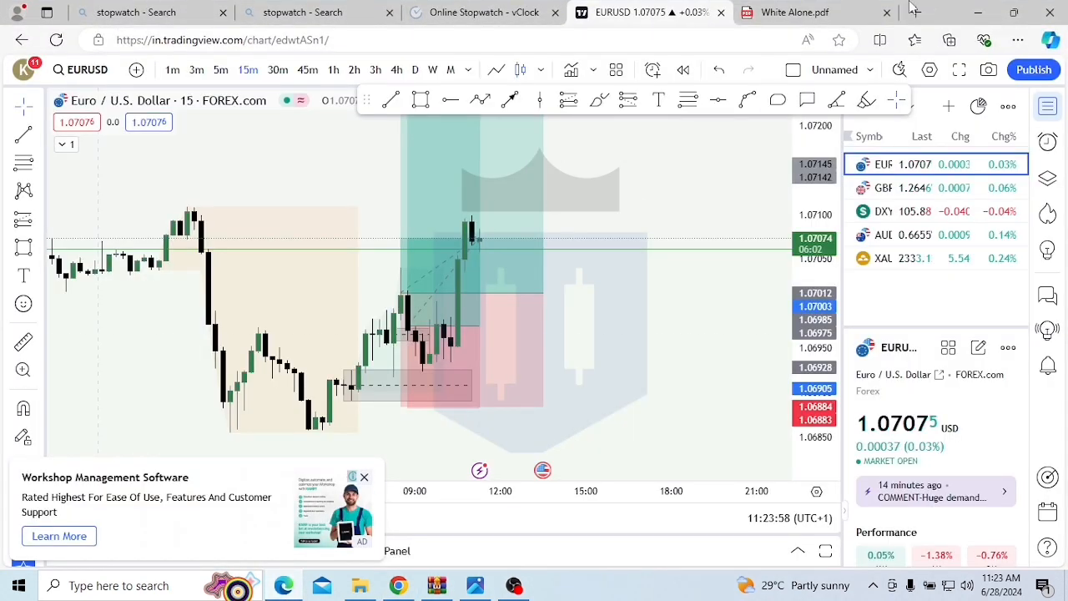
pyautogui.click(969, 258)
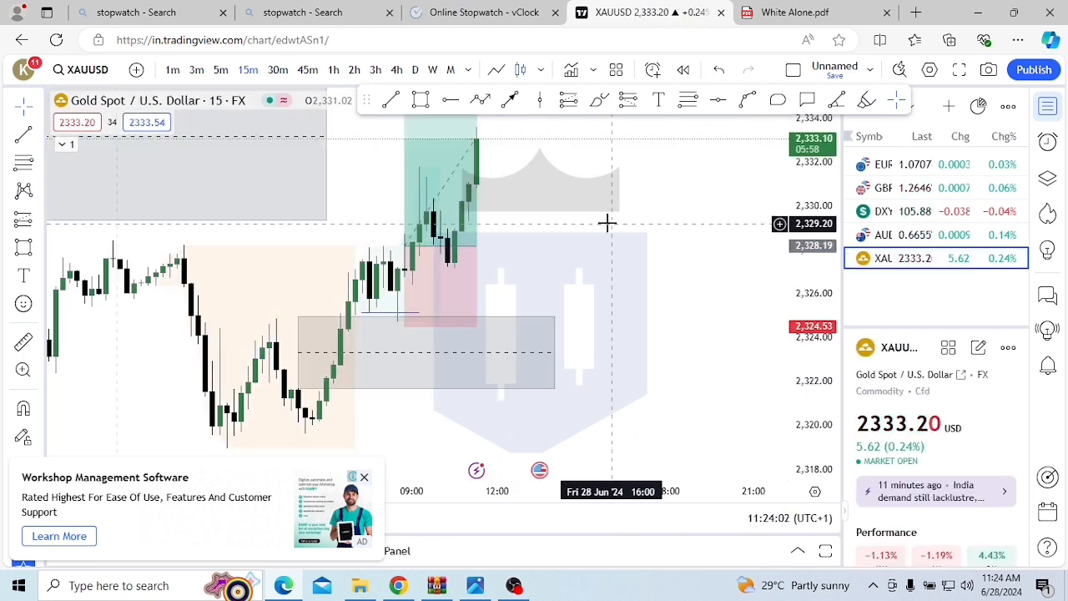
pyautogui.moveTo(609, 222); pyautogui.dragTo(595, 331)
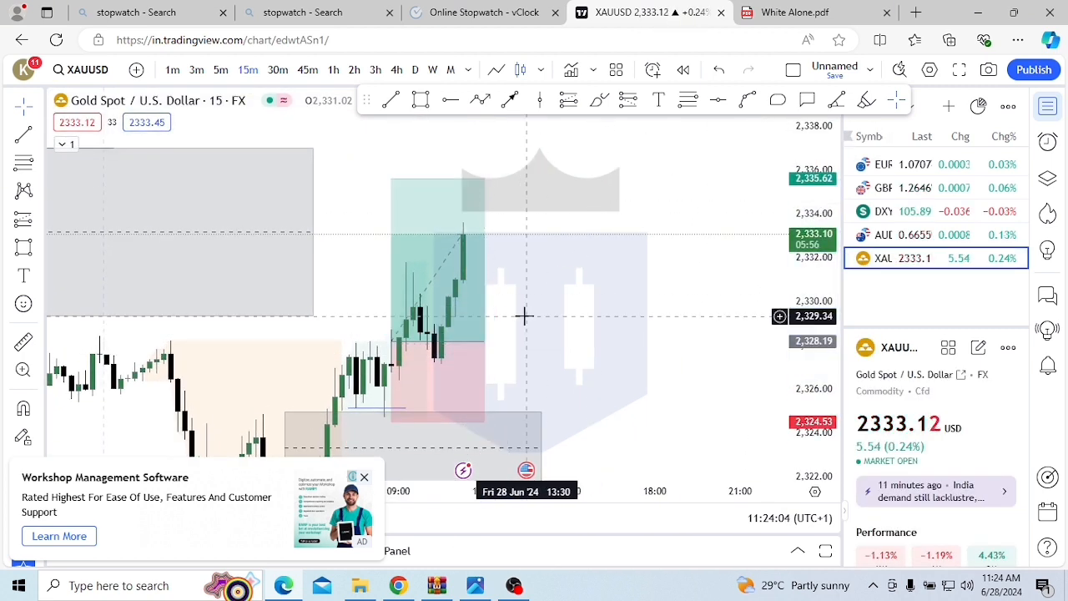
pyautogui.click(909, 167)
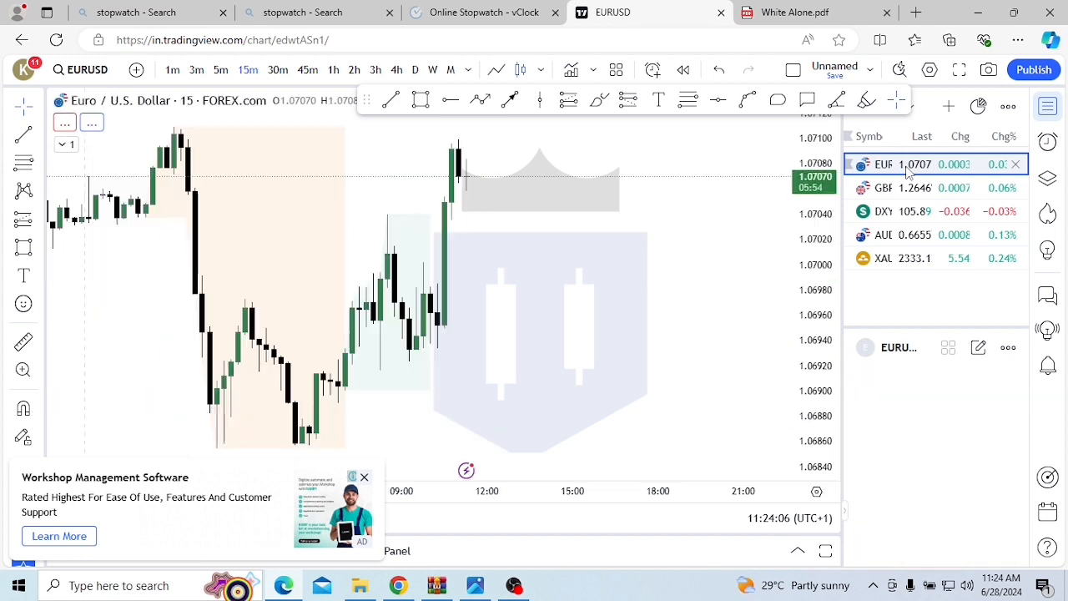
pyautogui.click(913, 261)
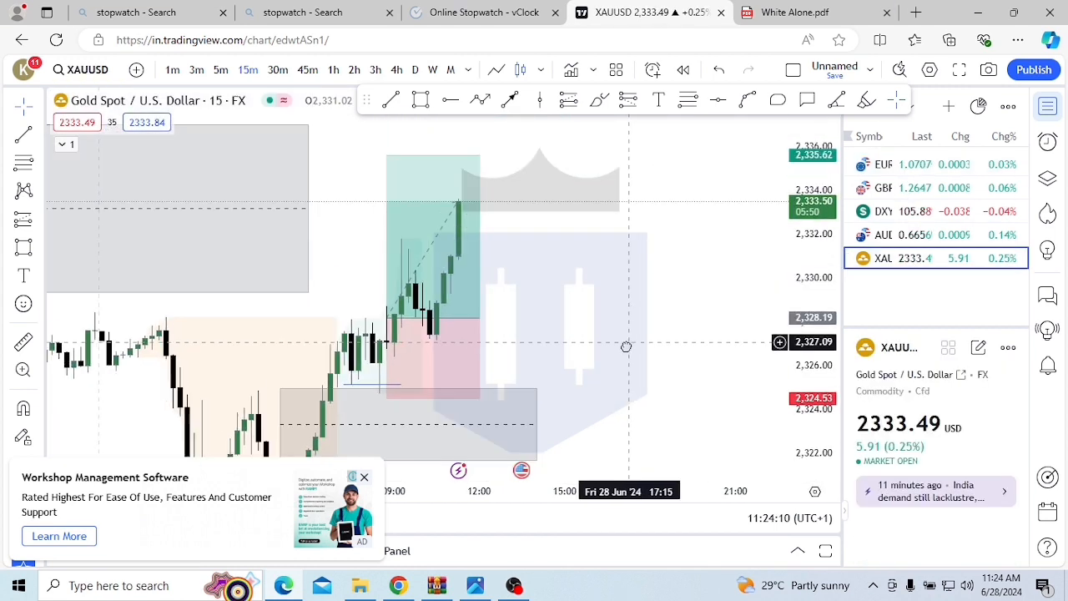
pyautogui.click(978, 13)
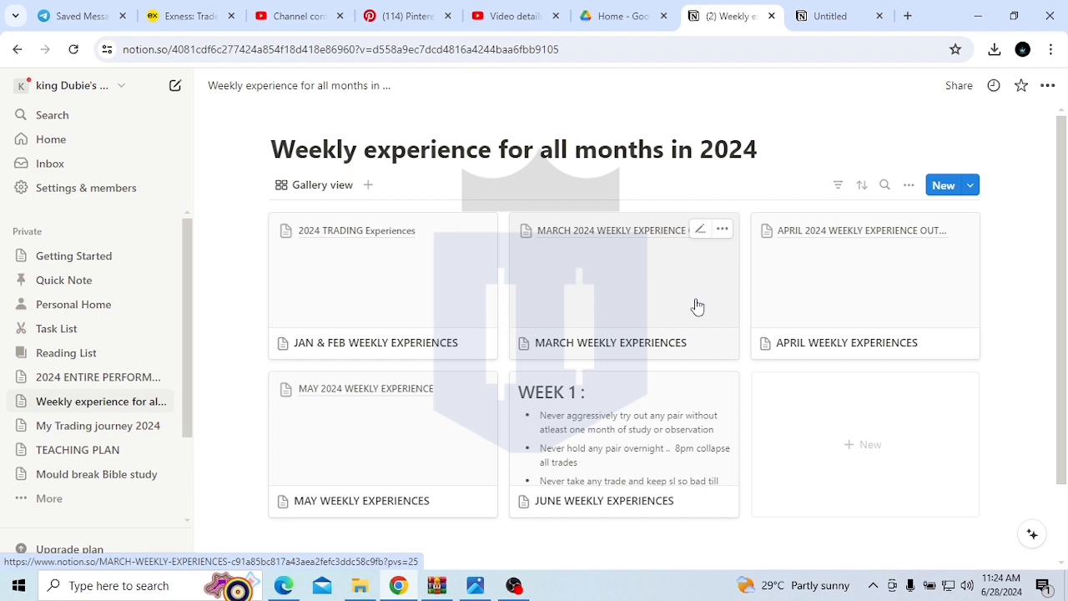
# Step: Read the weekly notes in APRIL 2024 WEEKLY EXPERIENCE OUTLOOK & Lessons inside the APRIL WEEKLY EXPERIENCES card
pyautogui.click(870, 298)
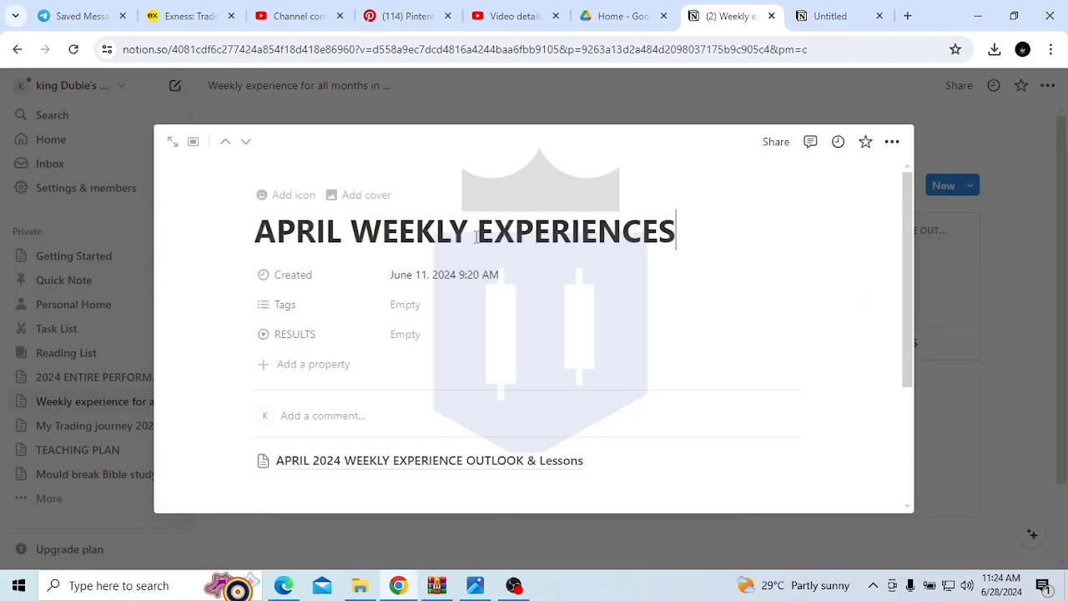
pyautogui.click(322, 469)
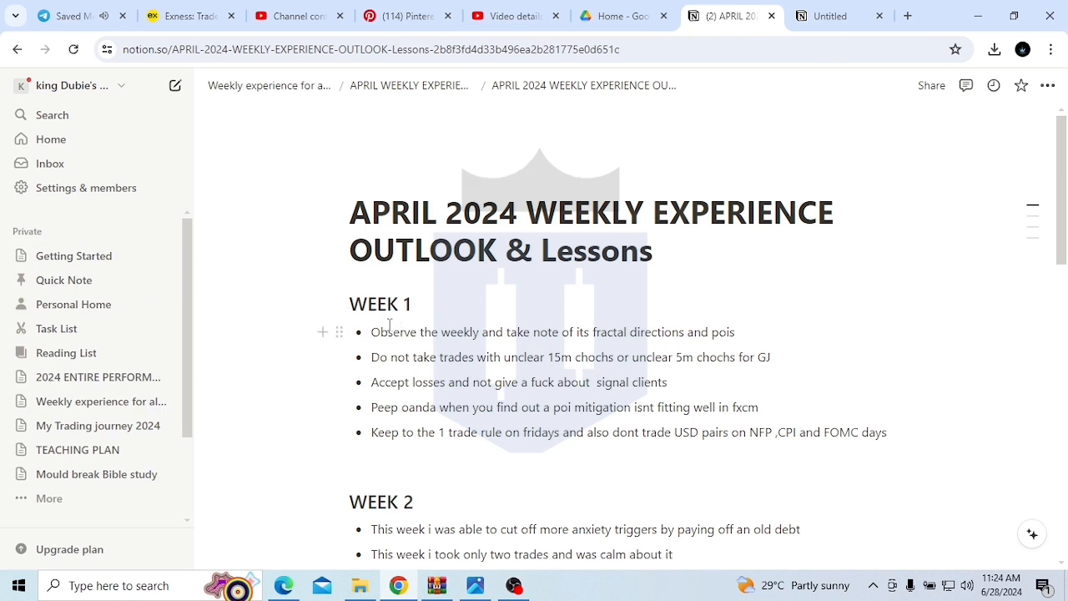
pyautogui.scroll(-10, 394, 430)
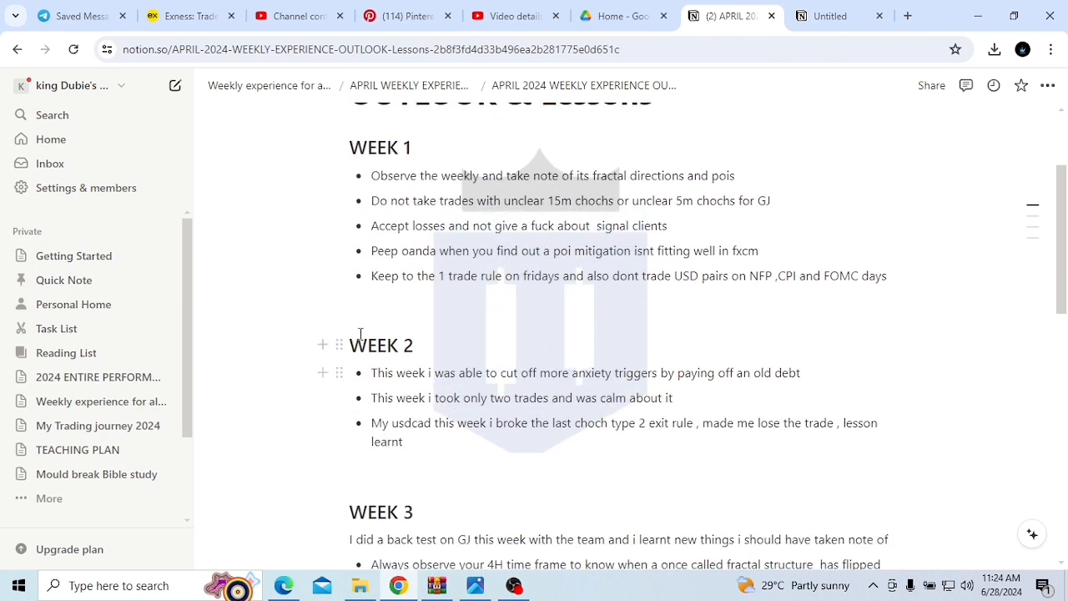
pyautogui.scroll(-3, 393, 292)
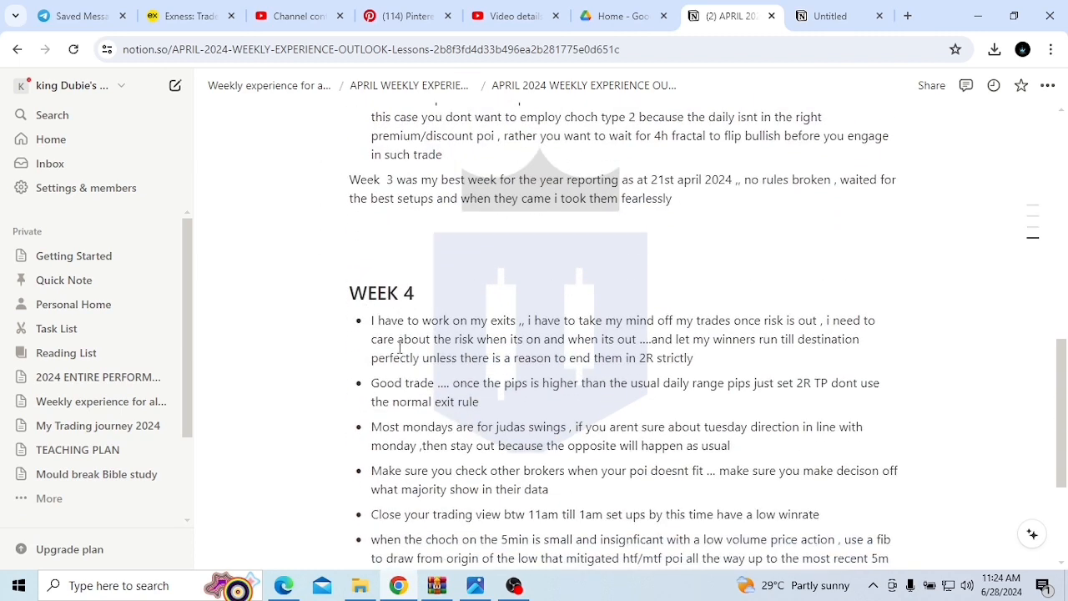
pyautogui.scroll(13, 395, 343)
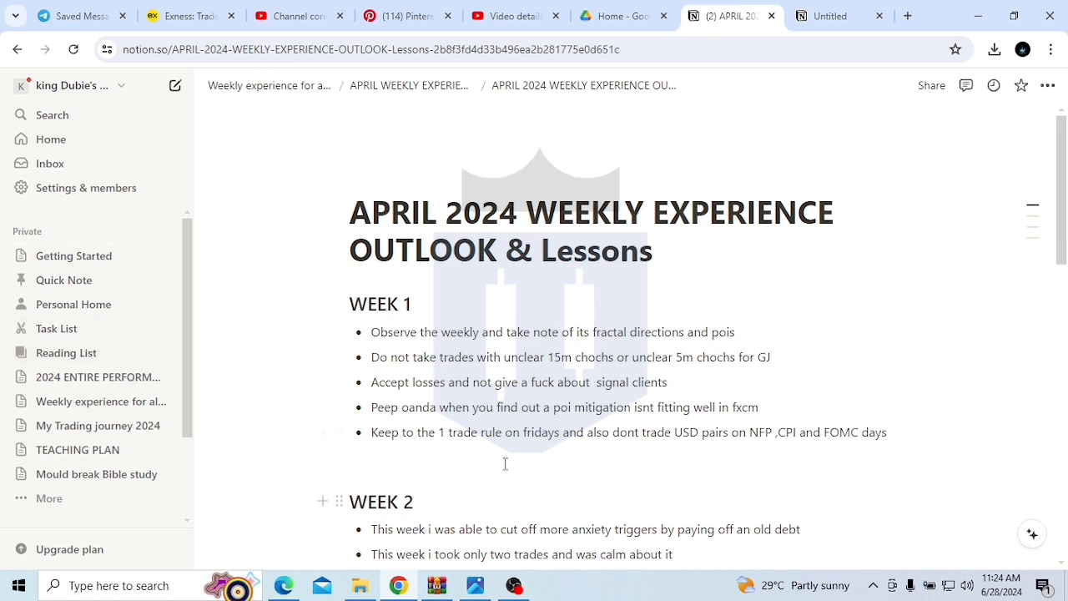
pyautogui.click(360, 585)
pyautogui.moveTo(267, 227); pyautogui.dragTo(286, 270)
pyautogui.click(361, 41)
# Step: Return to the weekly experience gallery and open My Trading journey 2024 to look over its cards
pyautogui.click(410, 88)
pyautogui.click(284, 87)
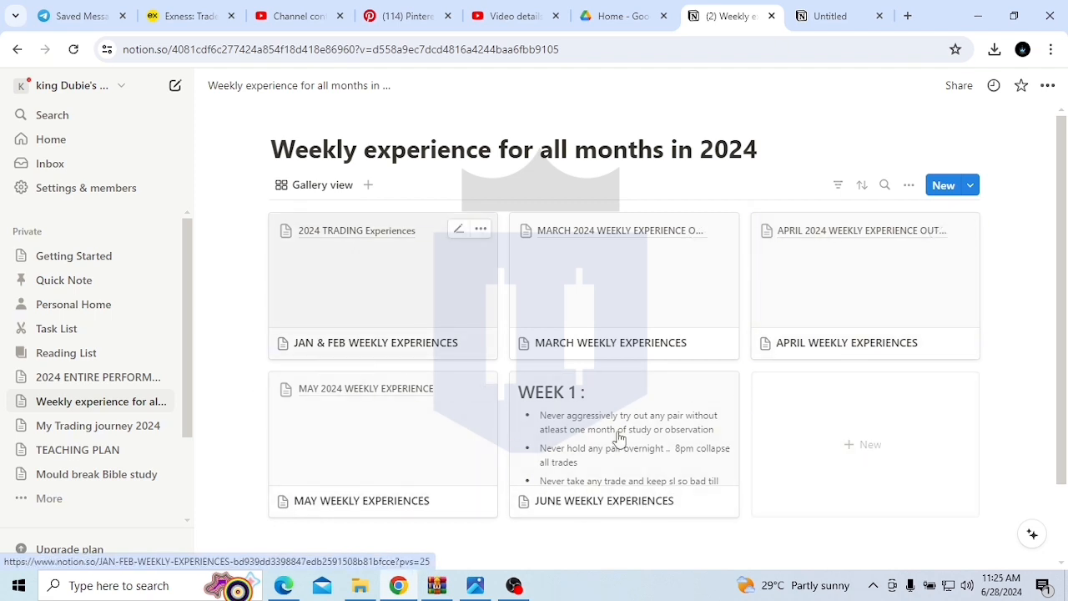
pyautogui.click(63, 428)
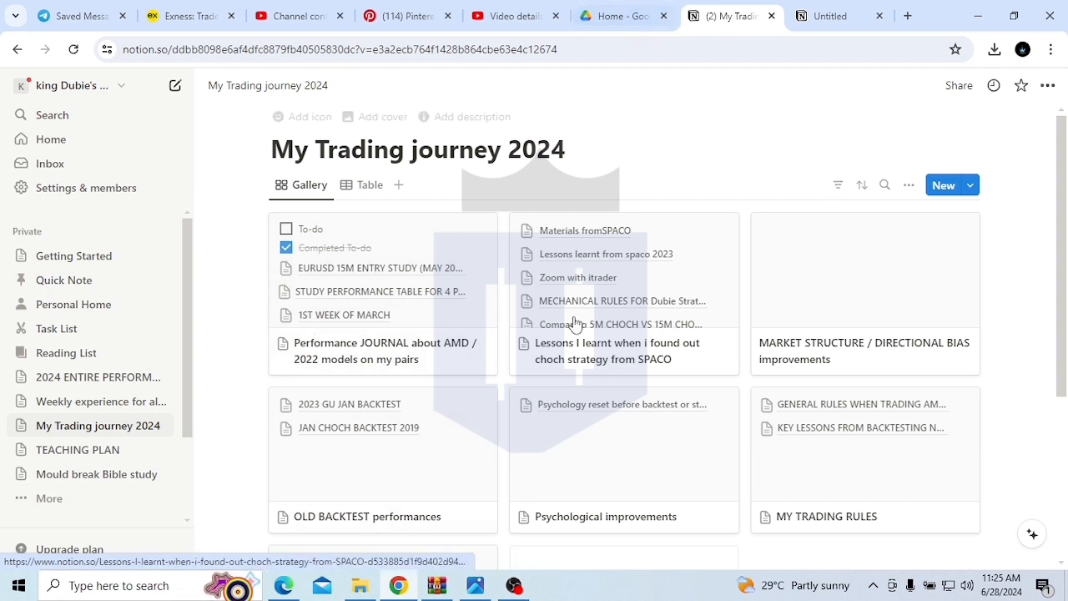
pyautogui.scroll(-3, 526, 370)
pyautogui.scroll(3, 532, 378)
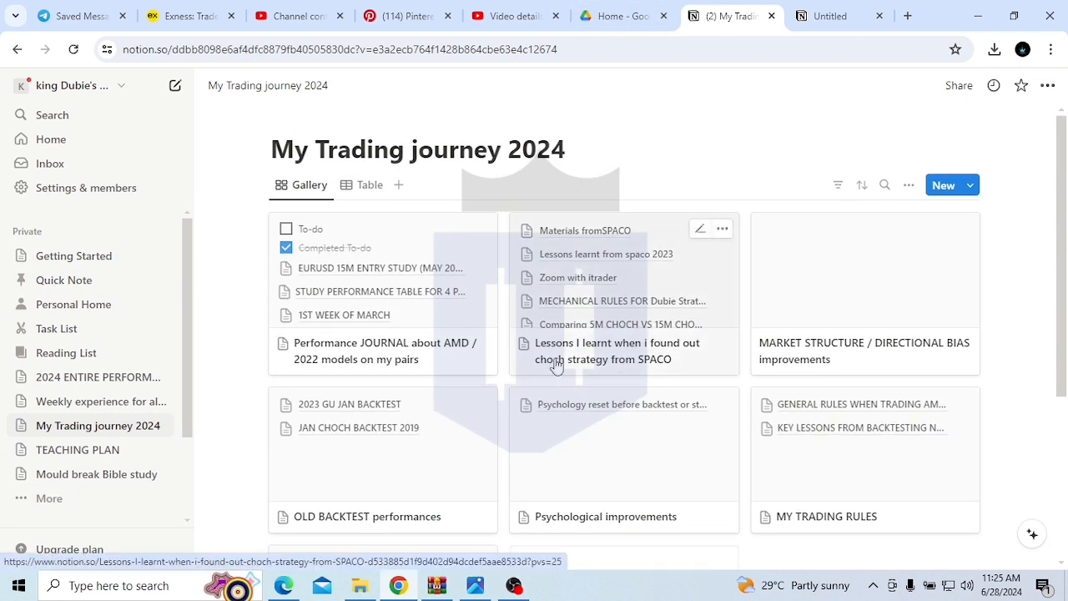
# Step: Look over the cards in the My Trading journey 2024 gallery, from the performance journal and backtests to MY TRADING RULES and ALL CHECK LISTS
pyautogui.scroll(-1, 556, 367)
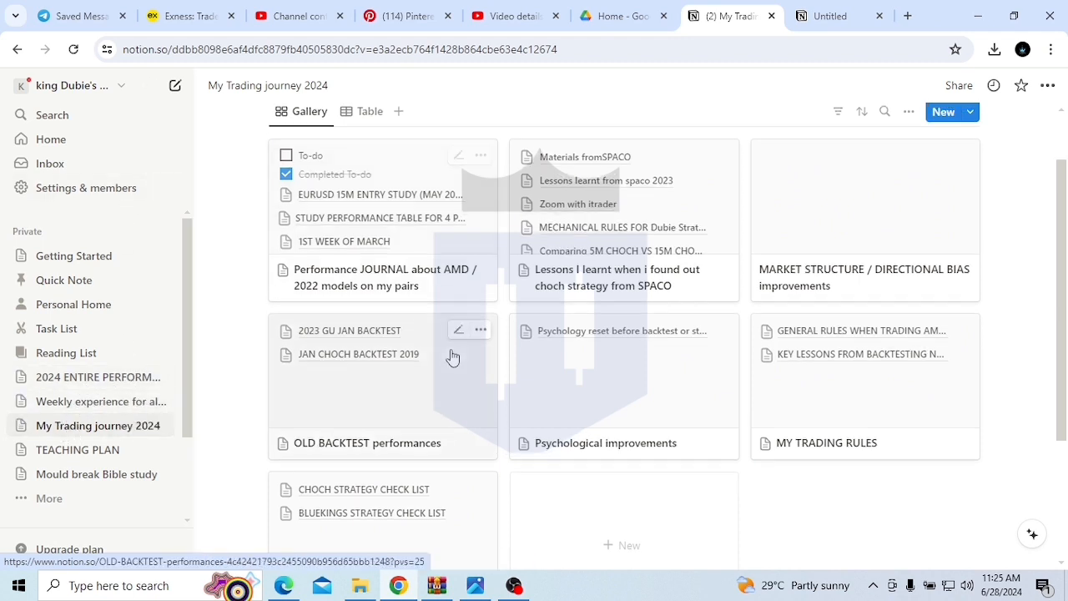
pyautogui.scroll(1, 451, 358)
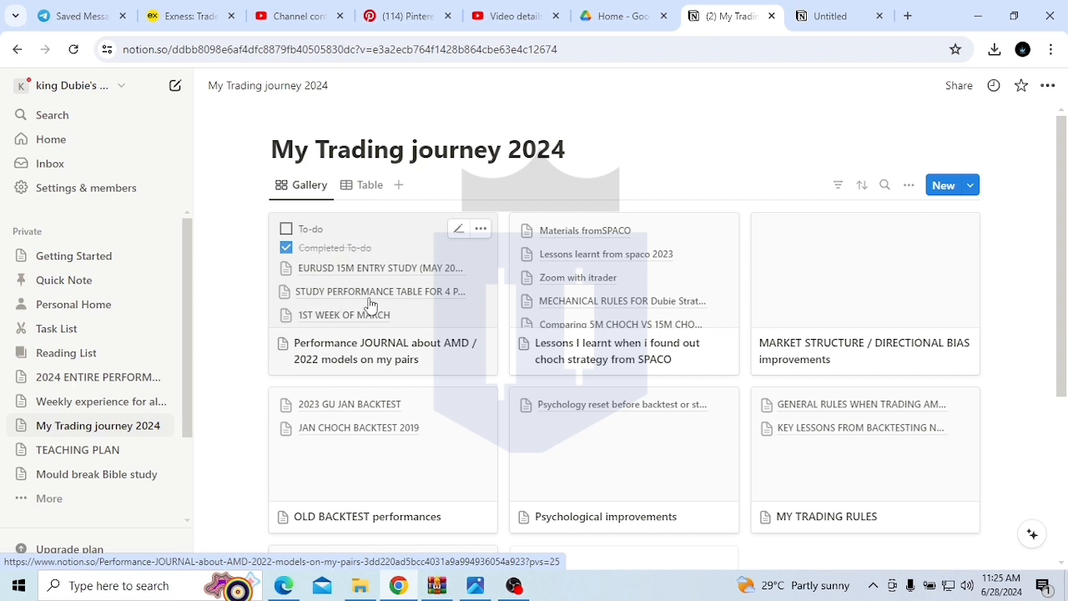
pyautogui.scroll(-1, 700, 297)
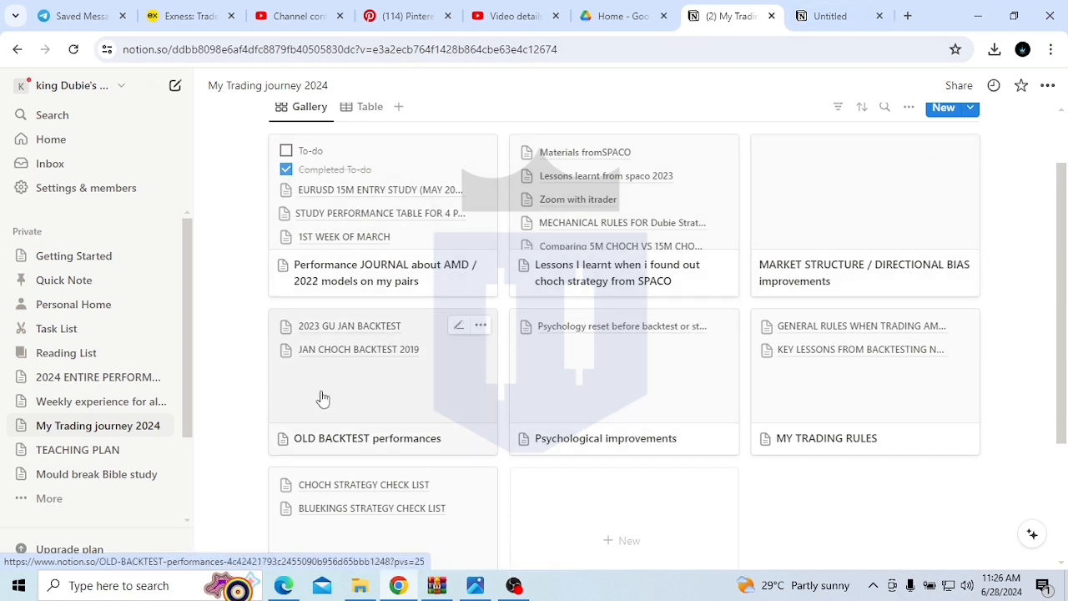
pyautogui.scroll(-1, 387, 378)
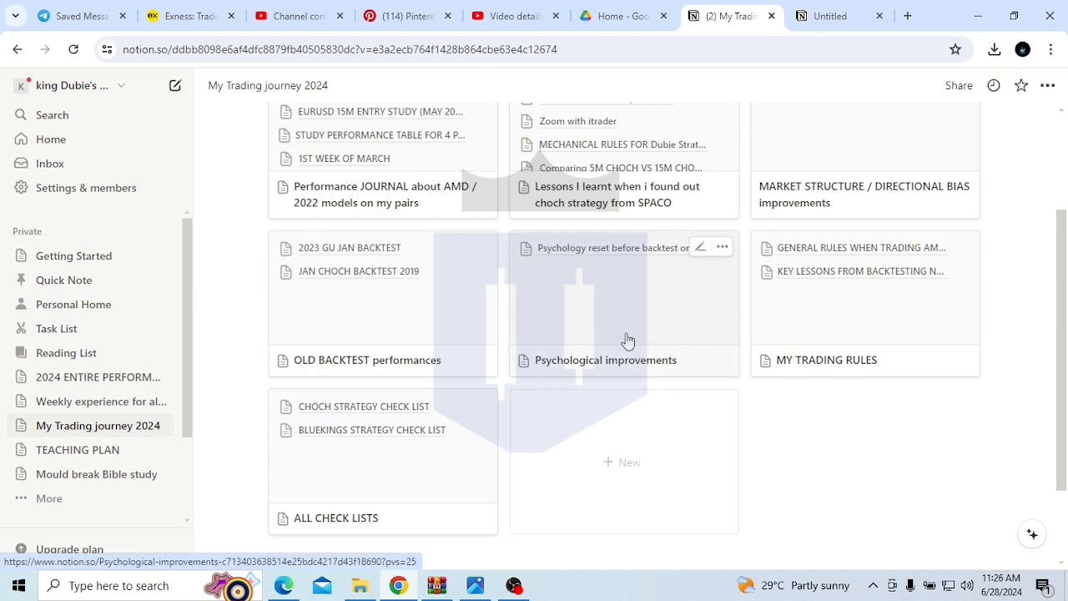
pyautogui.scroll(1, 627, 340)
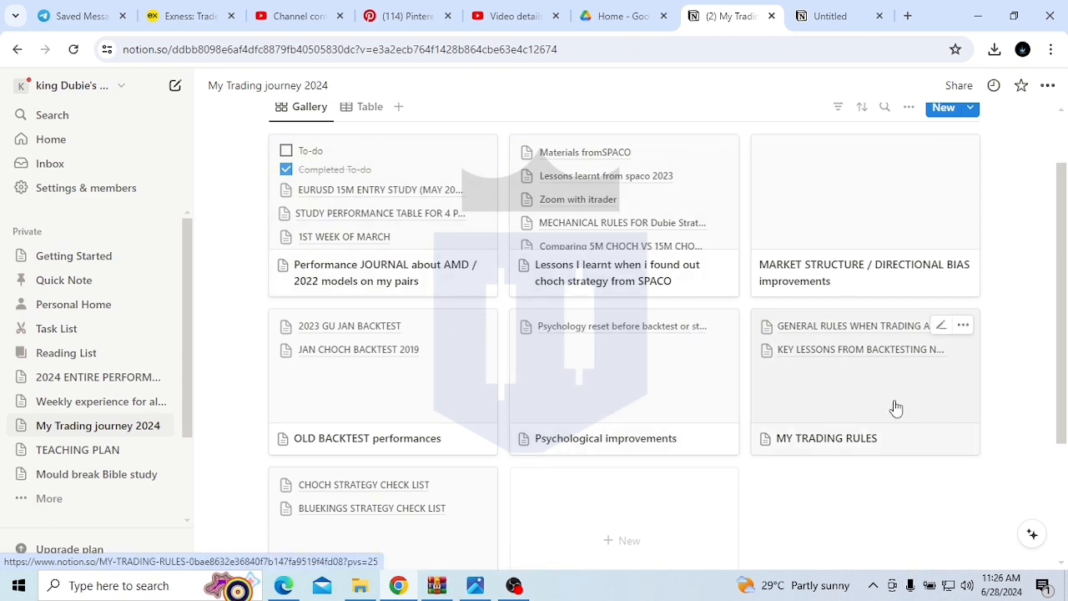
pyautogui.scroll(-1, 896, 408)
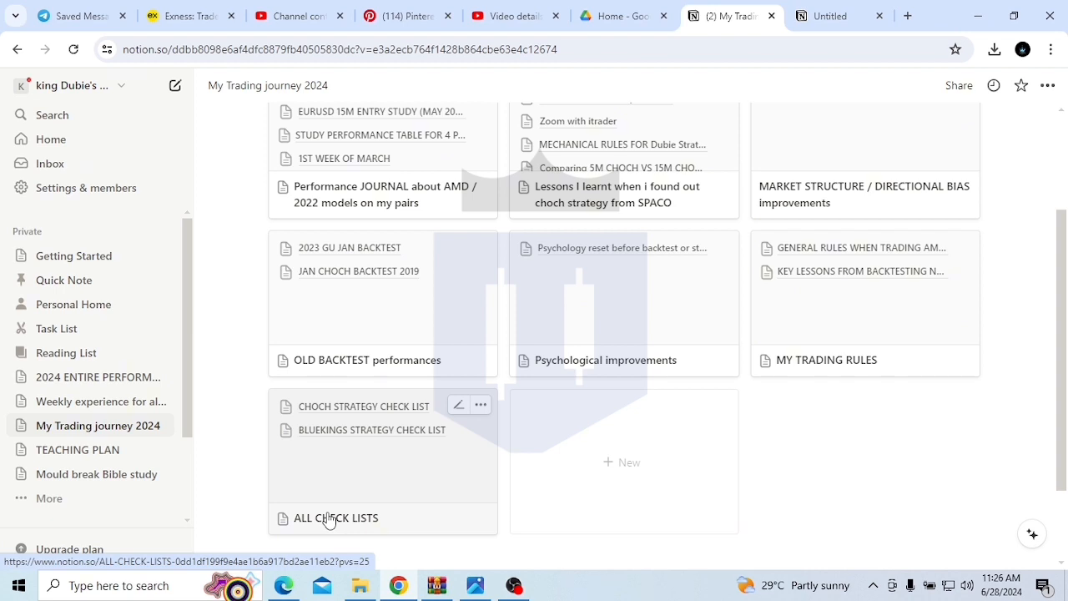
pyautogui.scroll(2, 328, 520)
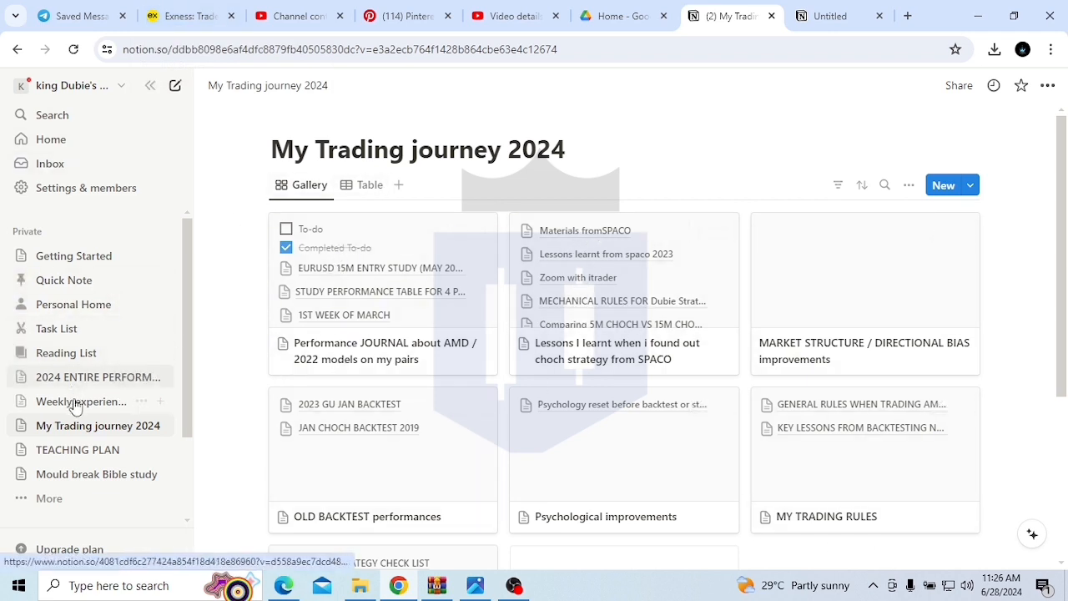
# Step: Reopen the 2024 ENTIRE PERFORMANCE gallery and compare its monthly page names with the untitled new page
pyautogui.click(108, 376)
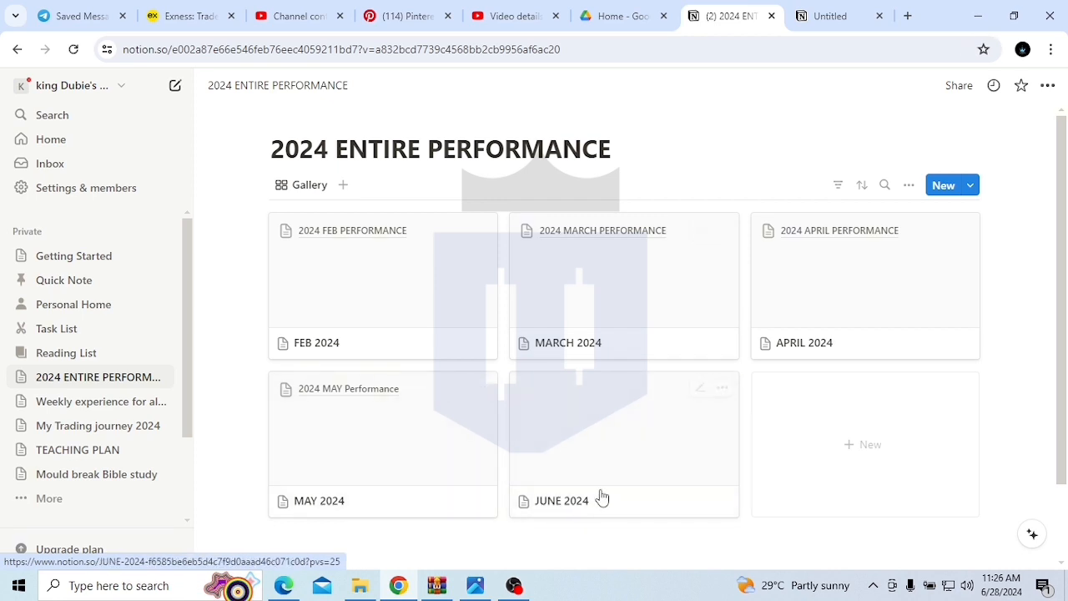
pyautogui.click(813, 15)
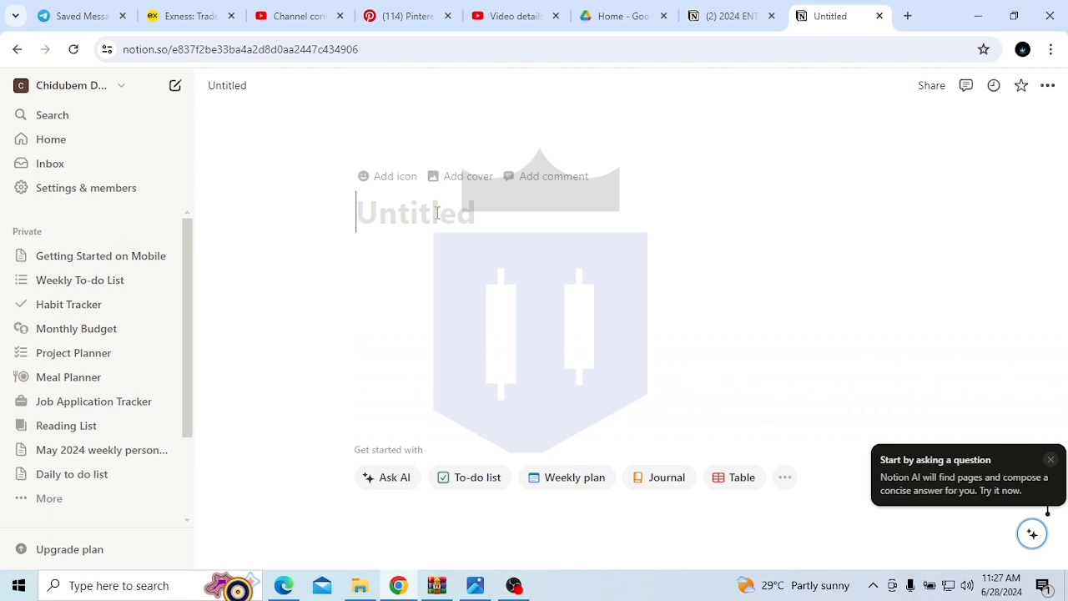
pyautogui.click(723, 16)
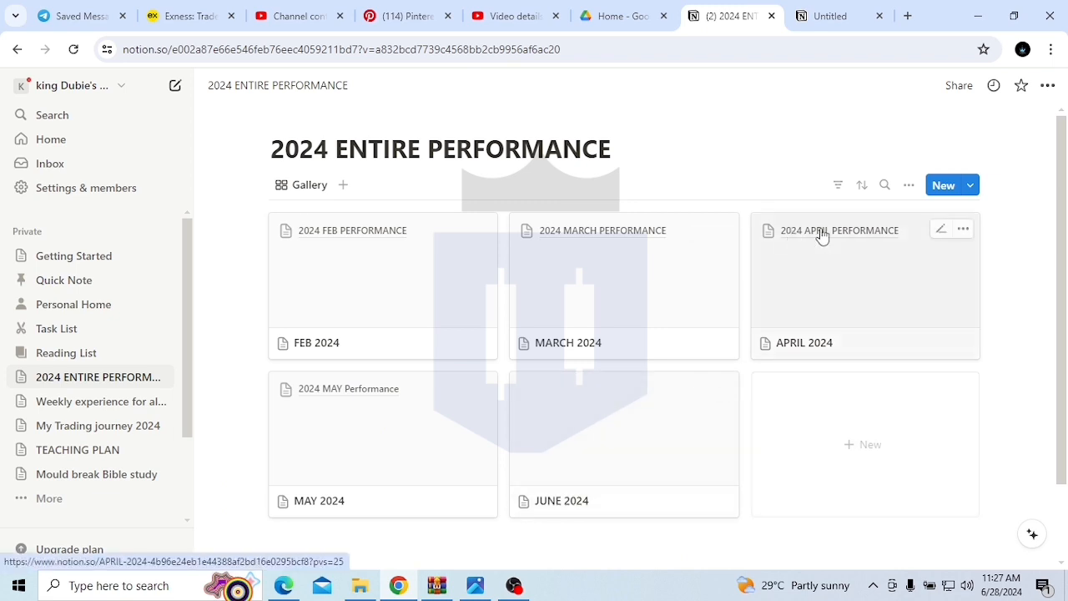
# Step: Title the untitled page "2024 JUNE PERFOMANCE" and set it up as a table with a new blank database
pyautogui.click(830, 16)
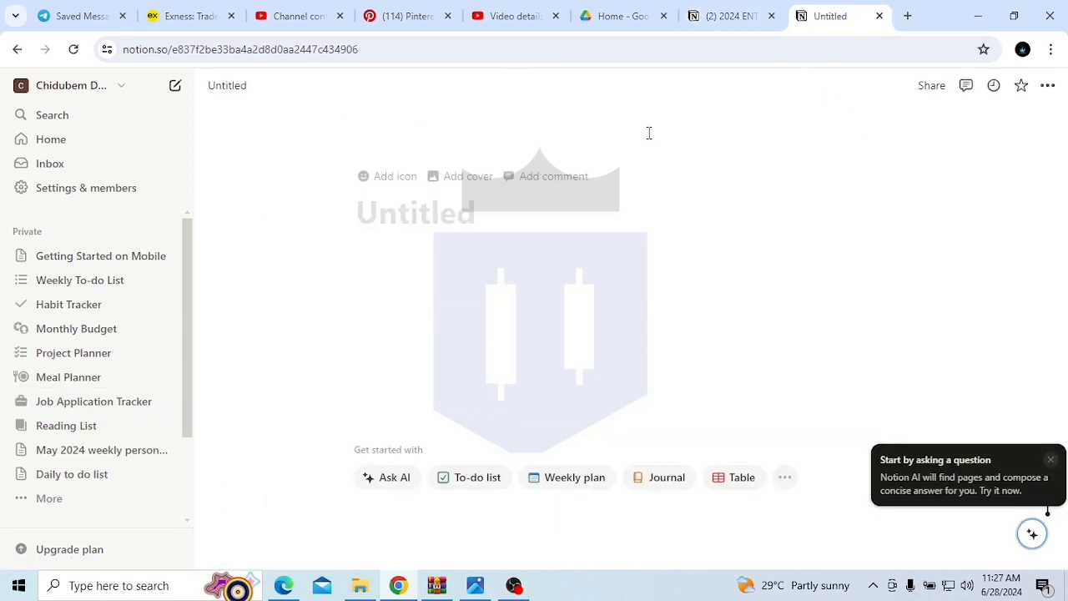
pyautogui.write('2024')
pyautogui.write('J')
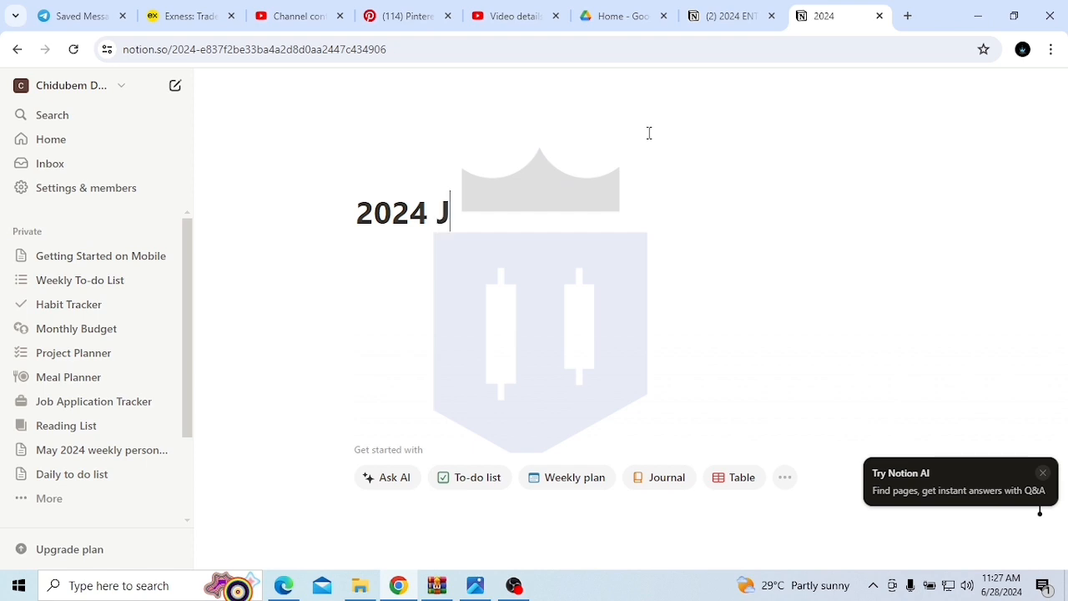
pyautogui.write('UNE PERFOMANCE')
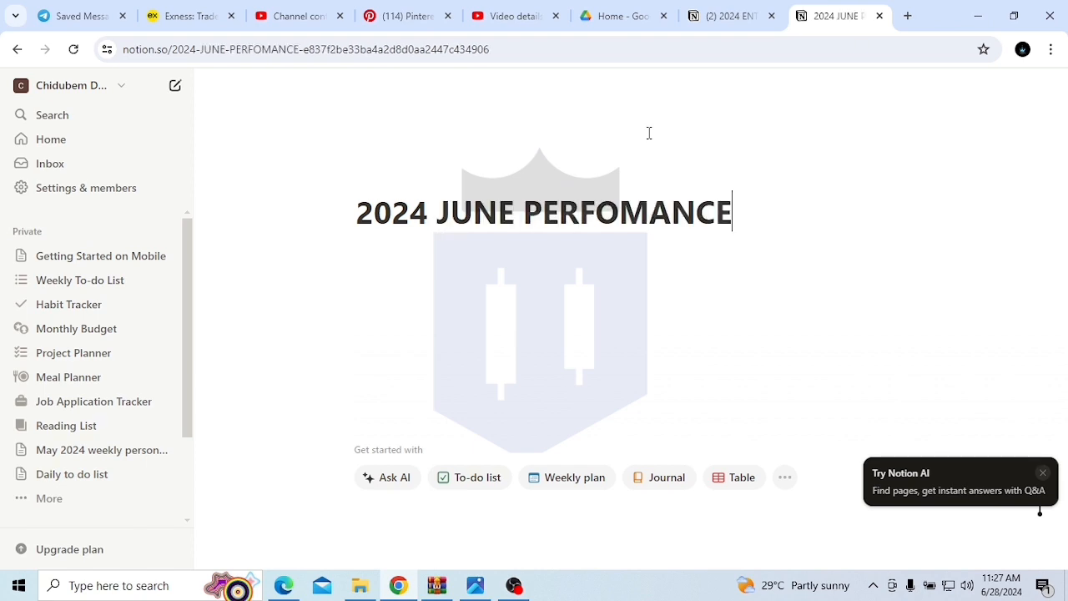
pyautogui.click(740, 482)
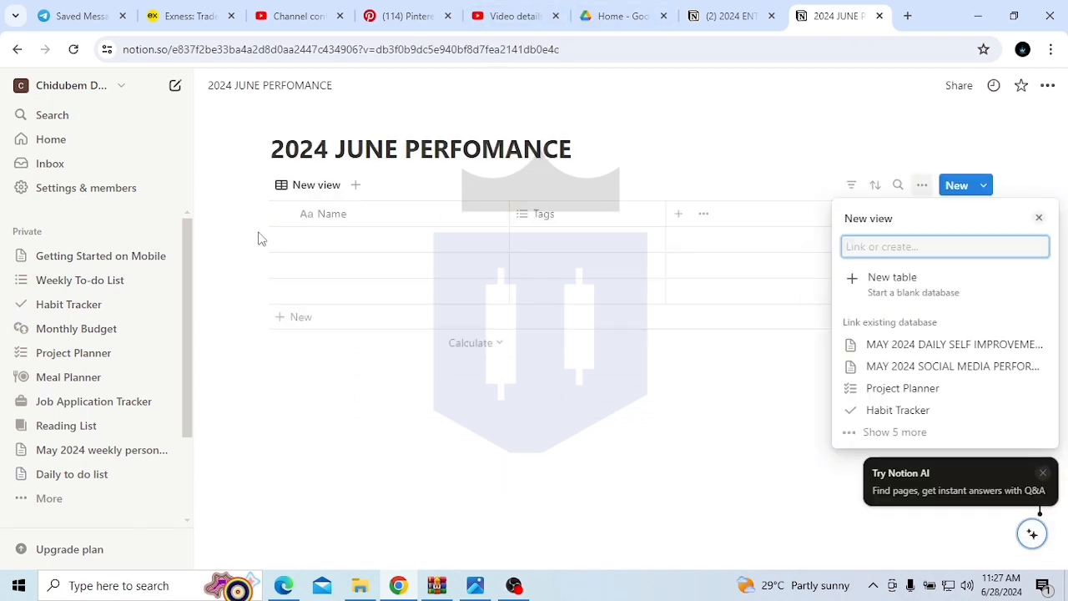
pyautogui.click(892, 288)
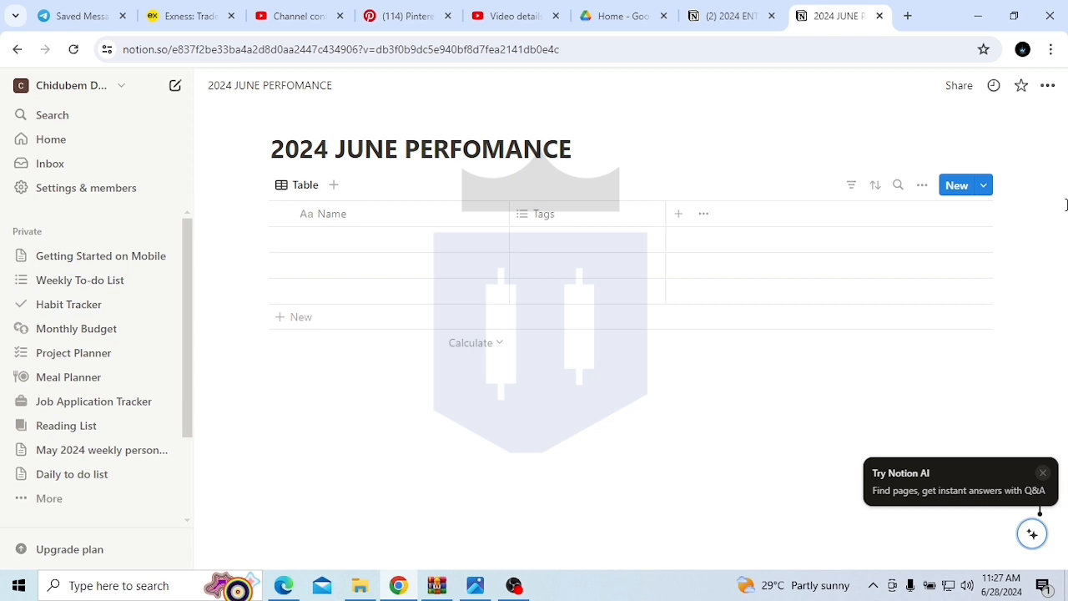
# Step: Open the JUNE 2024 card in the 2024 ENTIRE PERFORMANCE gallery and check the S/N, PAIR and Date columns of its table
pyautogui.click(739, 15)
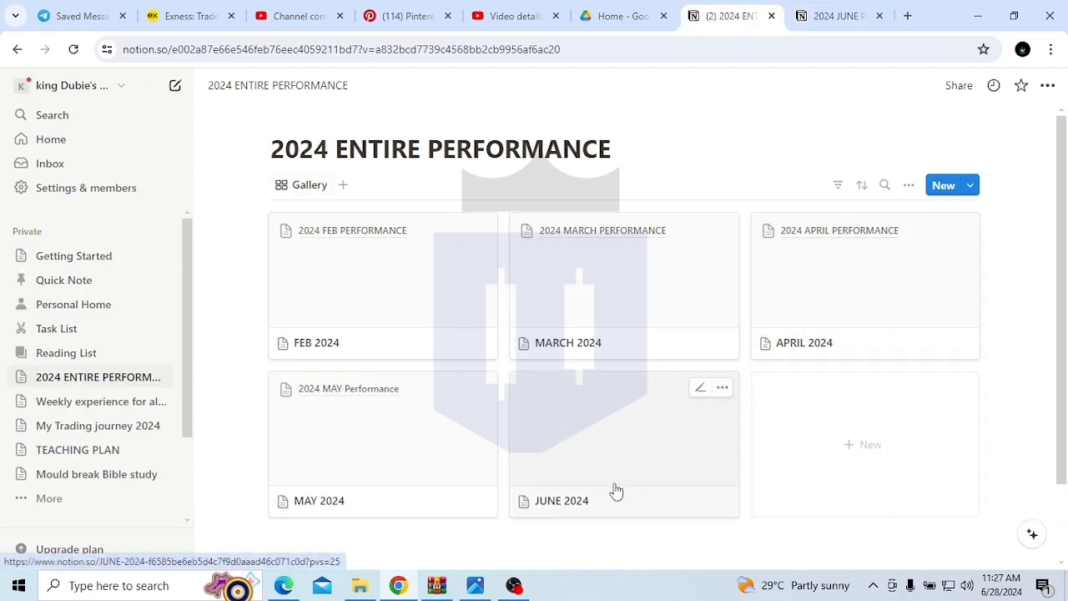
pyautogui.click(551, 509)
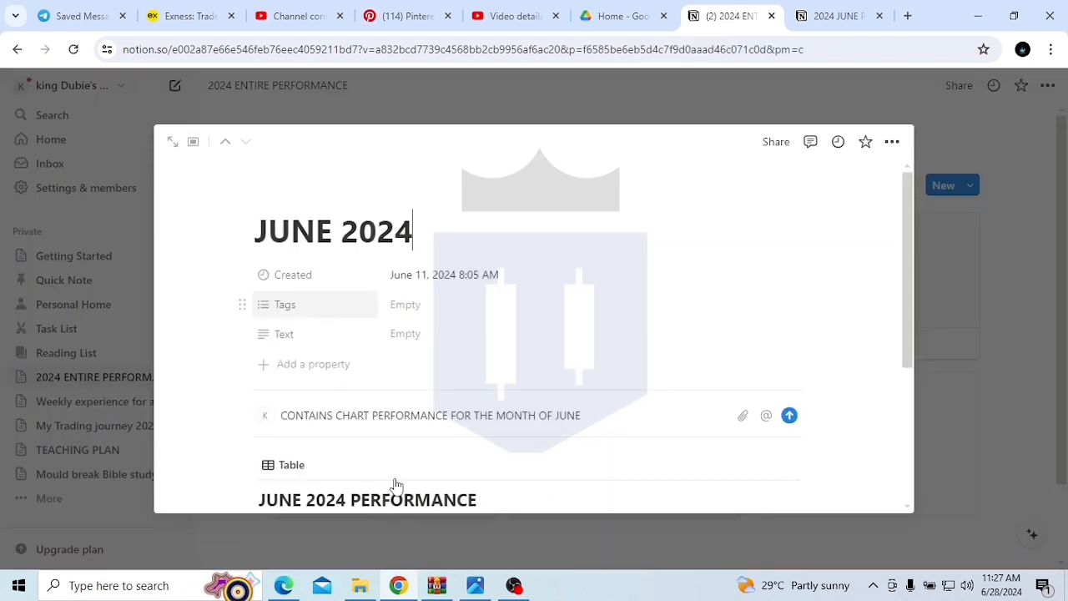
pyautogui.scroll(-2, 394, 487)
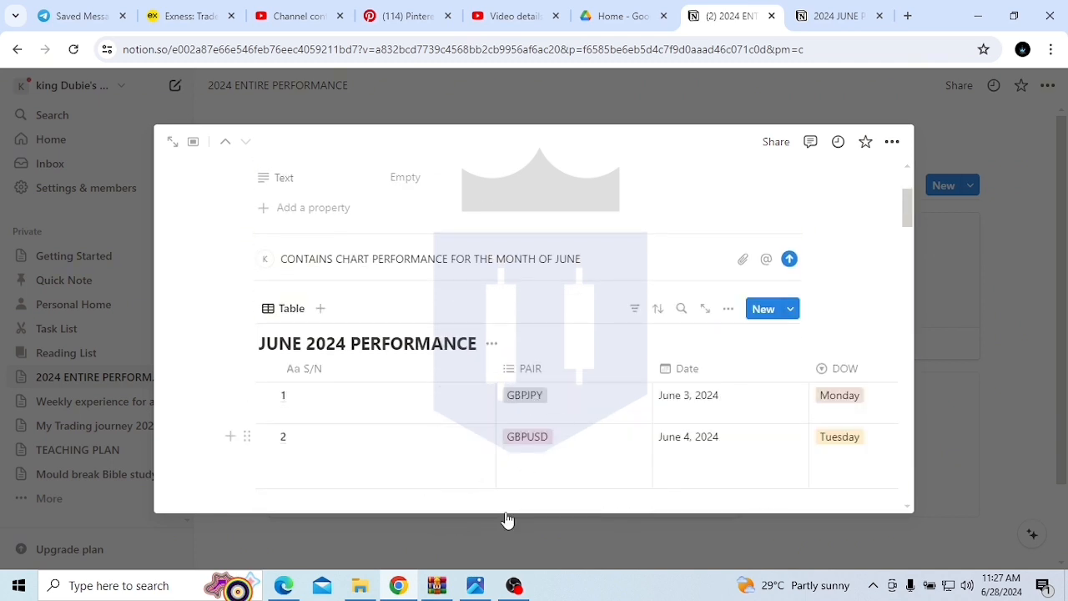
pyautogui.click(322, 392)
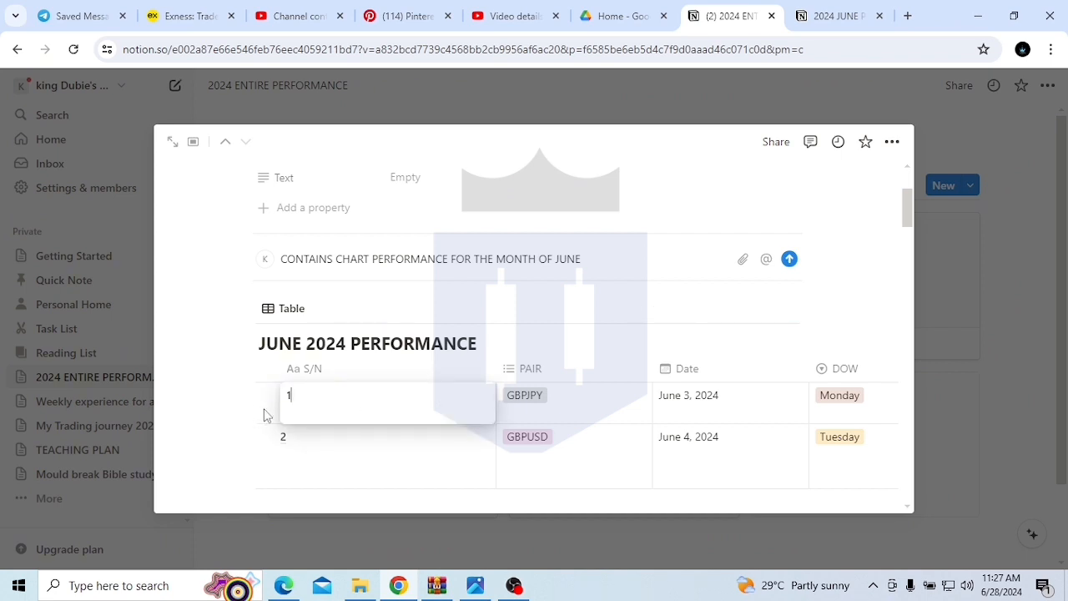
pyautogui.press('Tab')
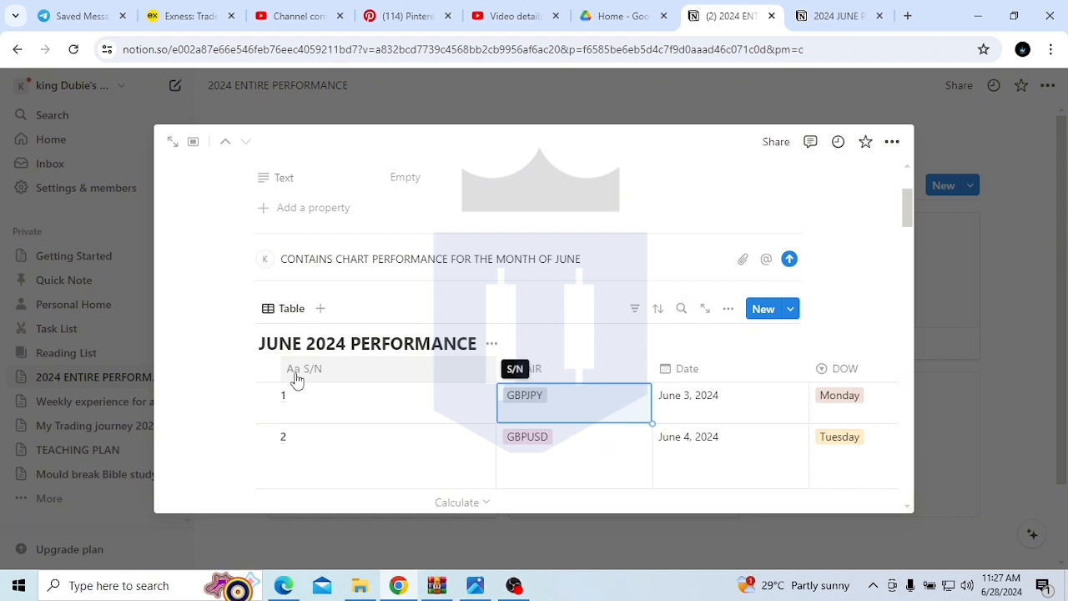
pyautogui.click(310, 404)
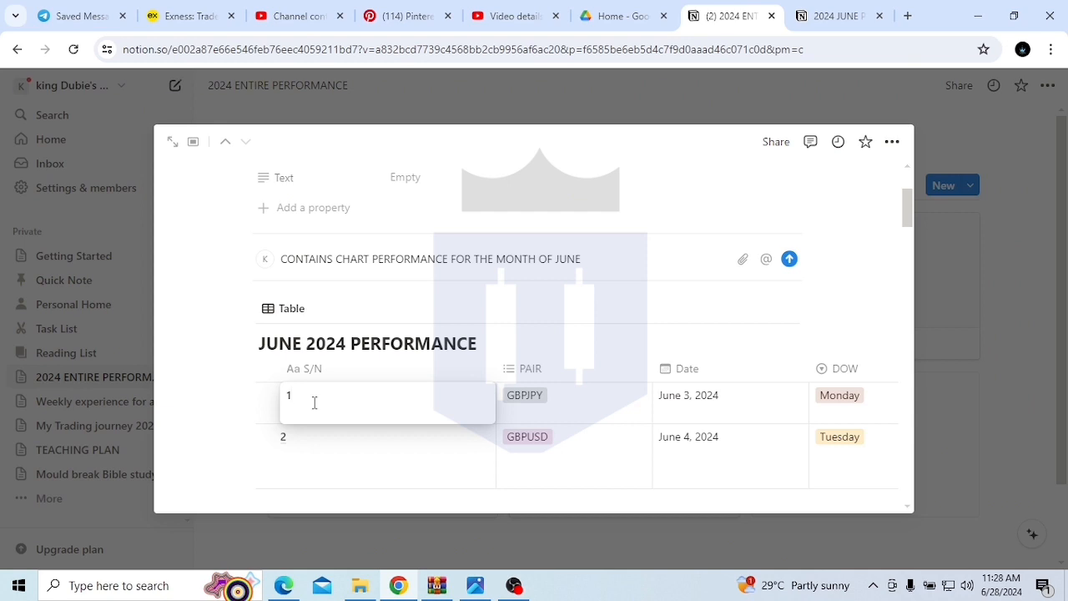
pyautogui.press('Tab')
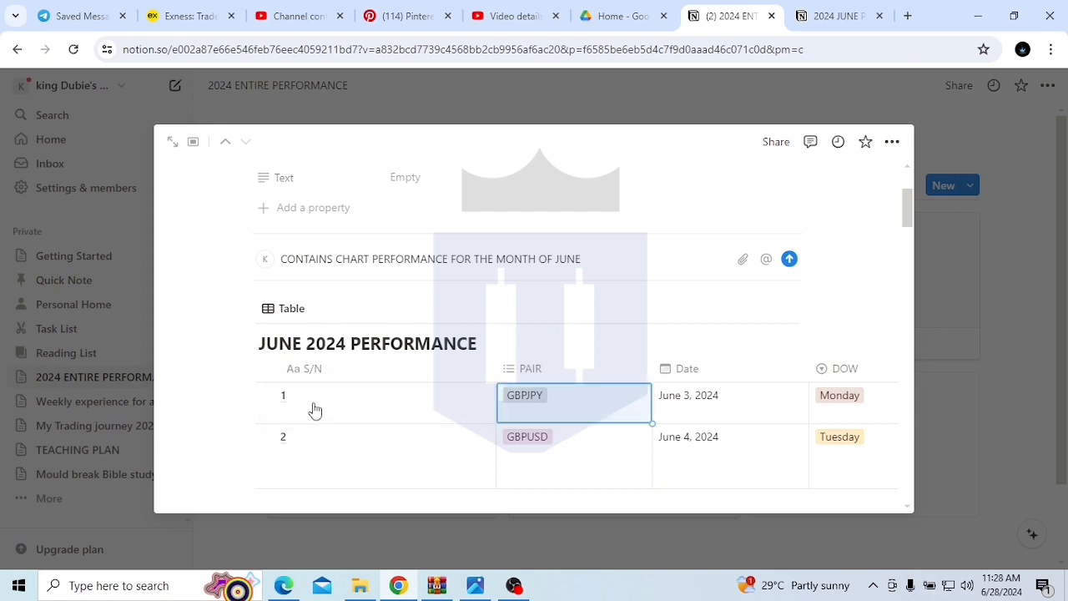
pyautogui.press('Tab')
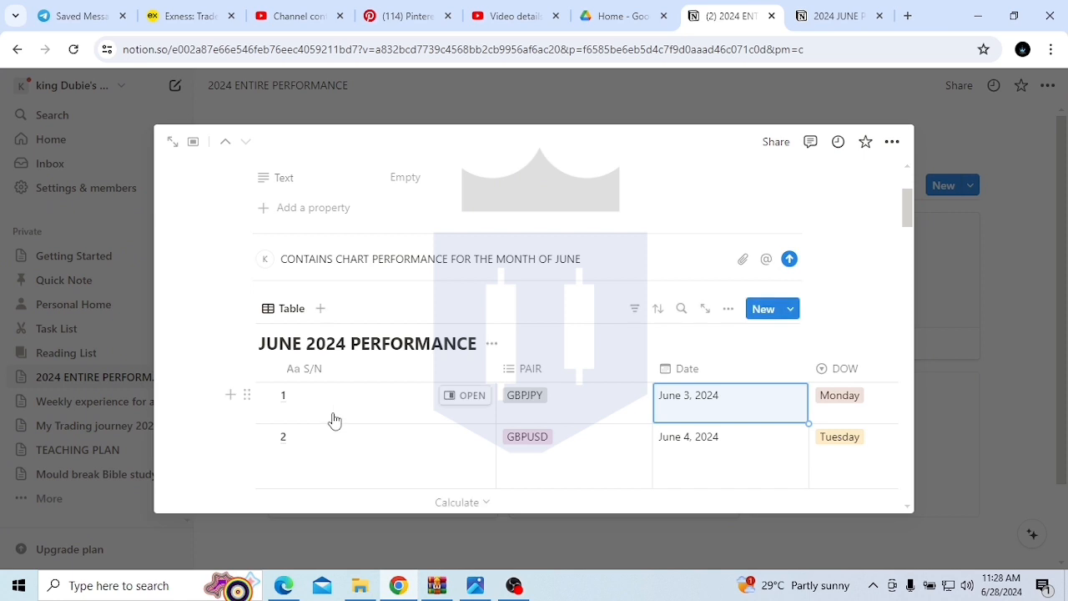
pyautogui.hotkey('shift', 'Tab')
pyautogui.hotkey('shift', 'Tab')
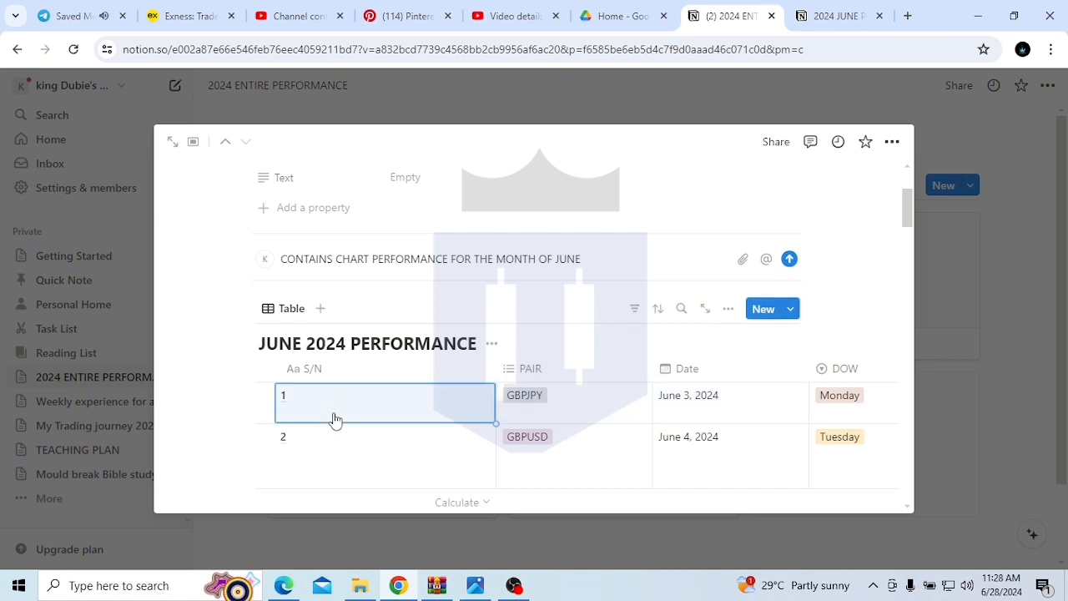
# Step: Examine every column of trade 1 in the JUNE 2024 PERFORMANCE table, from PAIR to the last one, and the start of trade 2
pyautogui.press('Tab')
pyautogui.press('Tab')
pyautogui.press('Tab')
pyautogui.press('Tab')
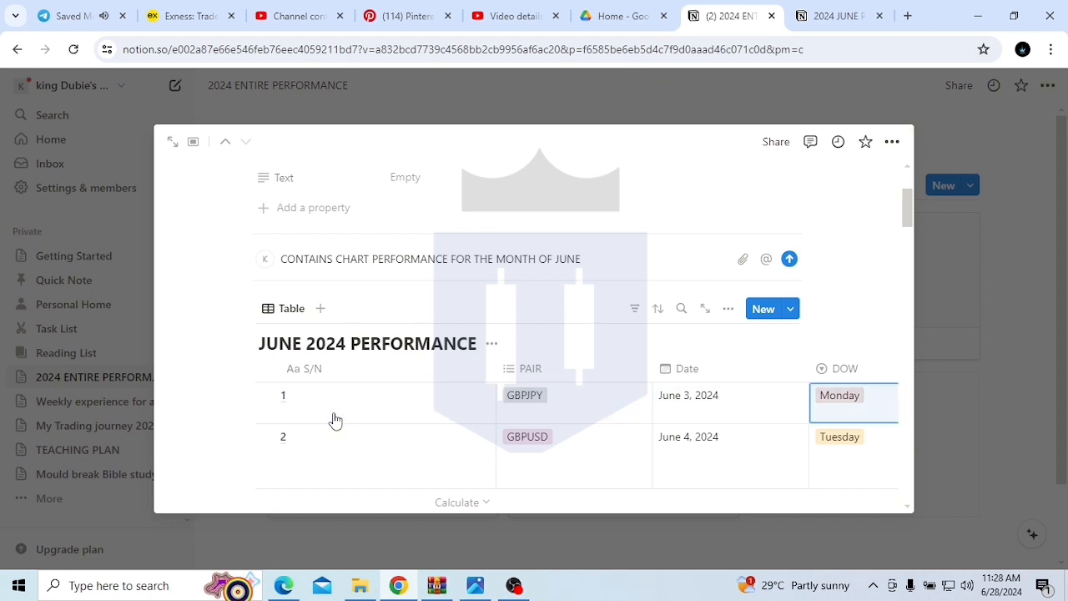
pyautogui.press('Tab')
pyautogui.press('Tab')
pyautogui.press('Tab')
pyautogui.press('Tab')
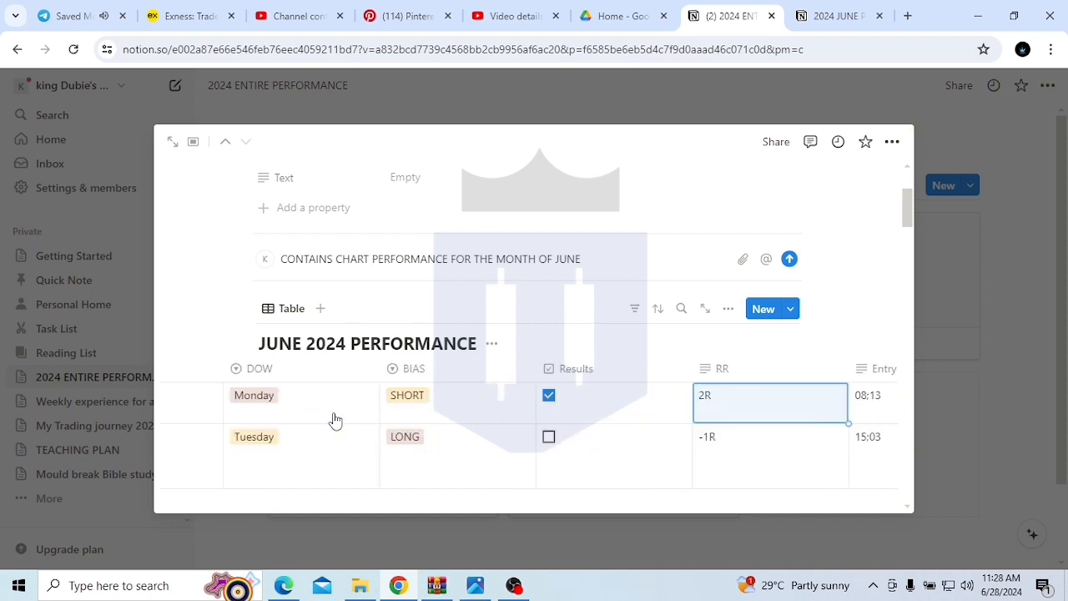
pyautogui.press('Tab')
pyautogui.press('Tab')
pyautogui.press('Tab')
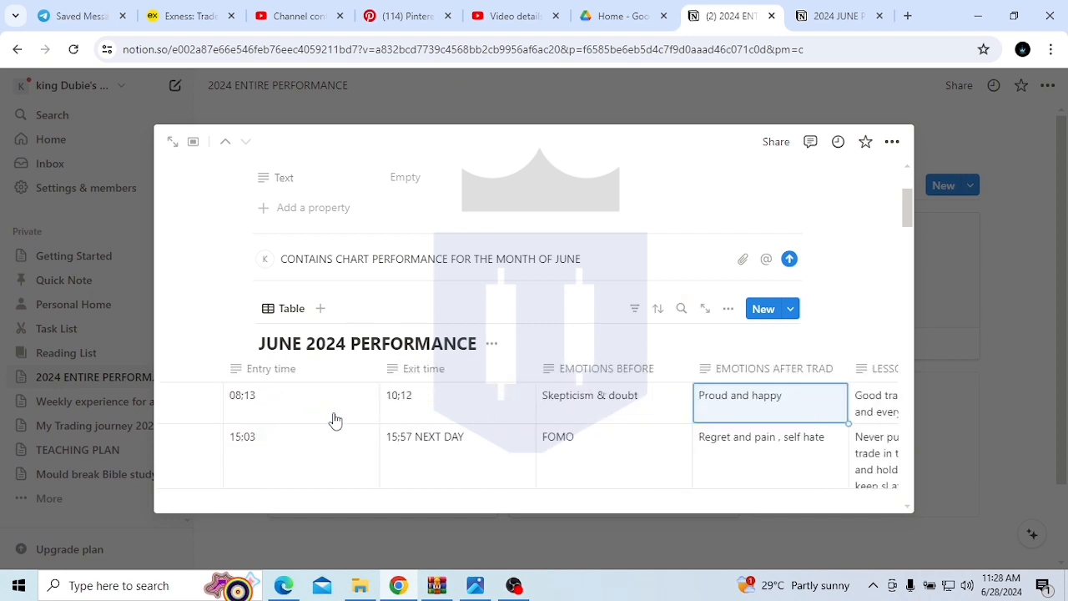
pyautogui.press('Tab')
pyautogui.press('Tab')
pyautogui.press('Tab')
pyautogui.press('Tab')
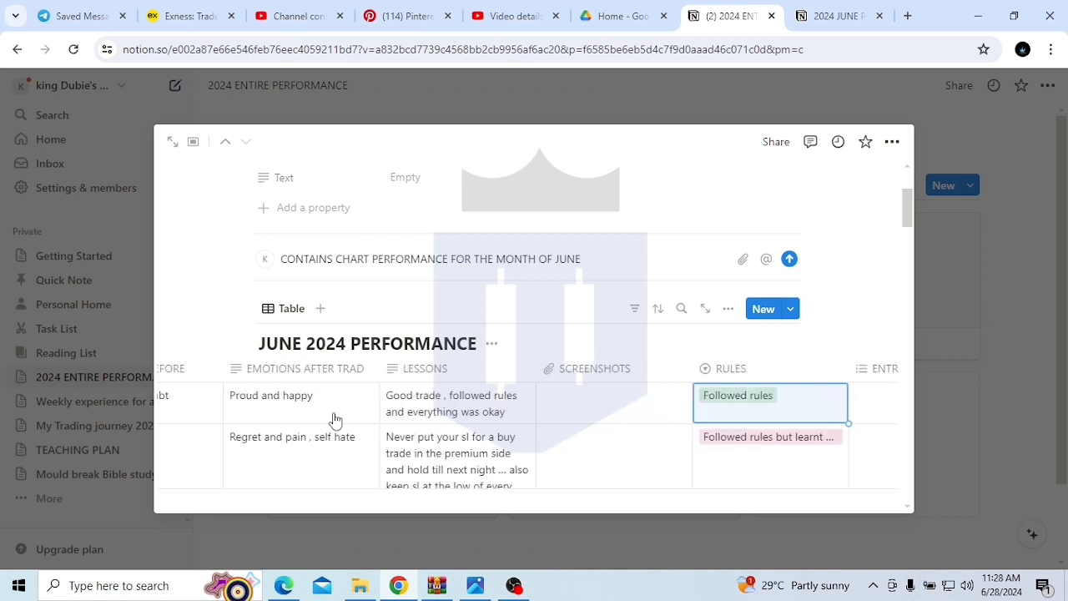
pyautogui.press('Tab')
pyautogui.press('Tab')
pyautogui.press('Tab')
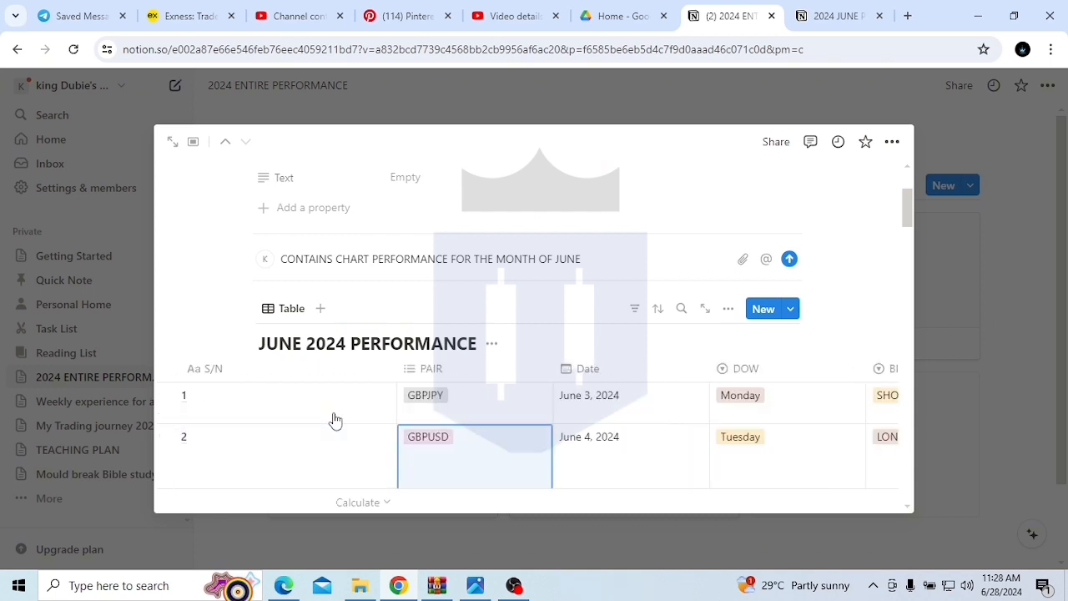
pyautogui.press('Tab')
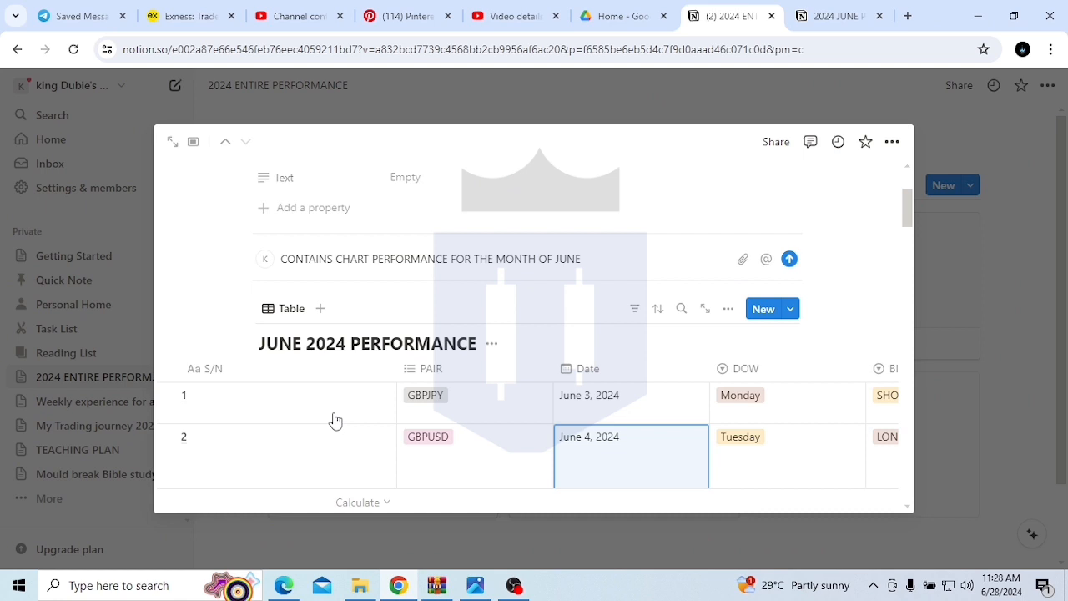
# Step: Go through the columns of trade 1 again, from Date and DOW through Results, RR, times, emotions, LESSONS, SCREENSHOTS and RULES to NARRATIVE
pyautogui.press('Up')
pyautogui.press('Tab')
pyautogui.press('Tab')
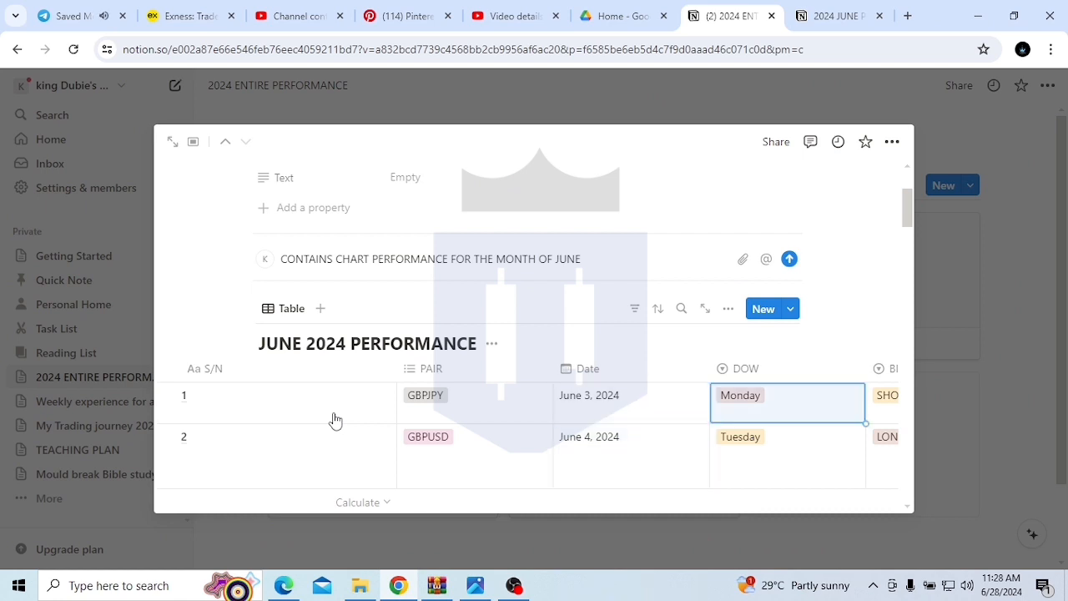
pyautogui.hotkey('shift', 'Tab')
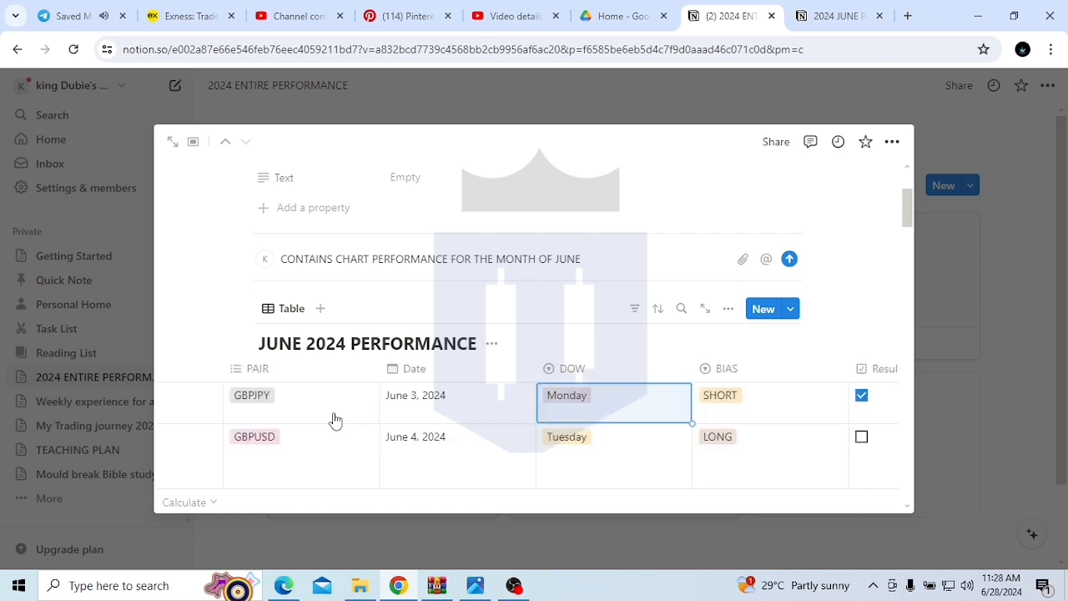
pyautogui.press('Tab')
pyautogui.press('Tab')
pyautogui.press('Tab')
pyautogui.press('Tab')
pyautogui.press('Tab')
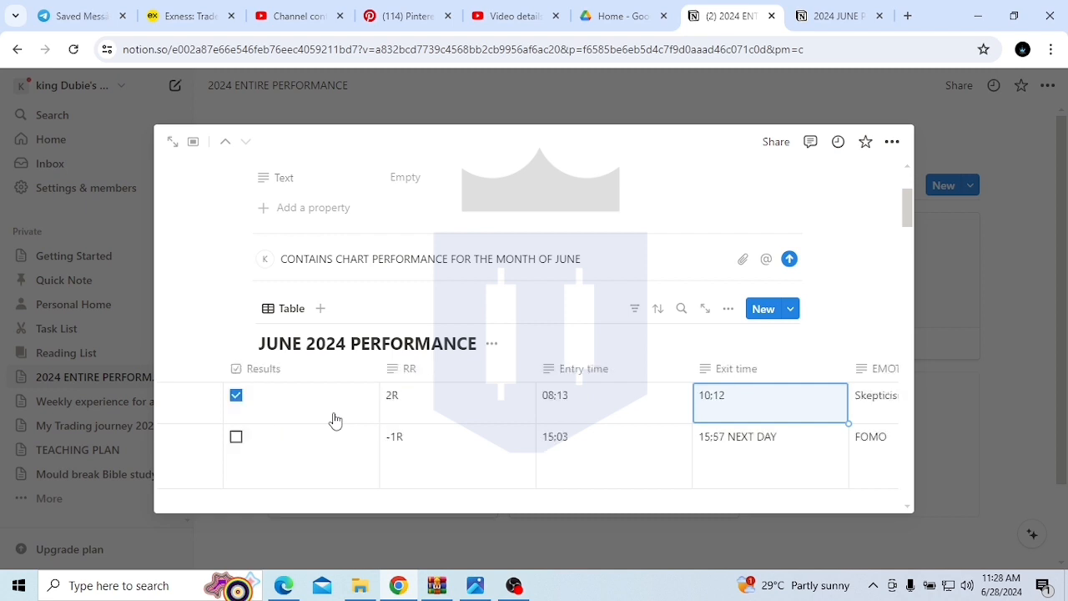
pyautogui.press('Tab')
pyautogui.press('Tab')
pyautogui.press('Tab')
pyautogui.press('Tab')
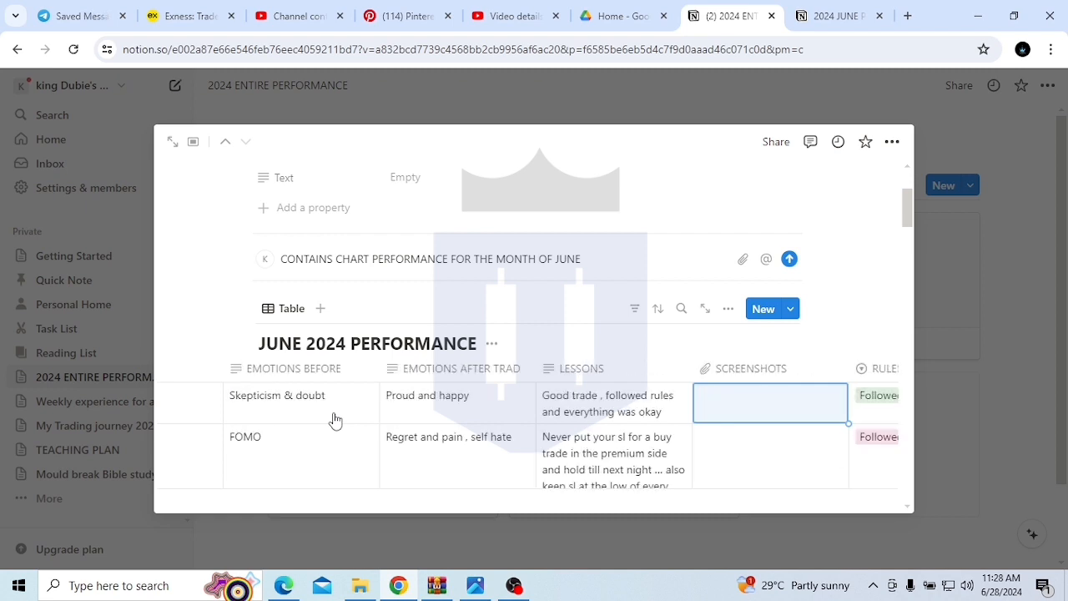
pyautogui.press('Tab')
pyautogui.press('Tab')
pyautogui.press('Tab')
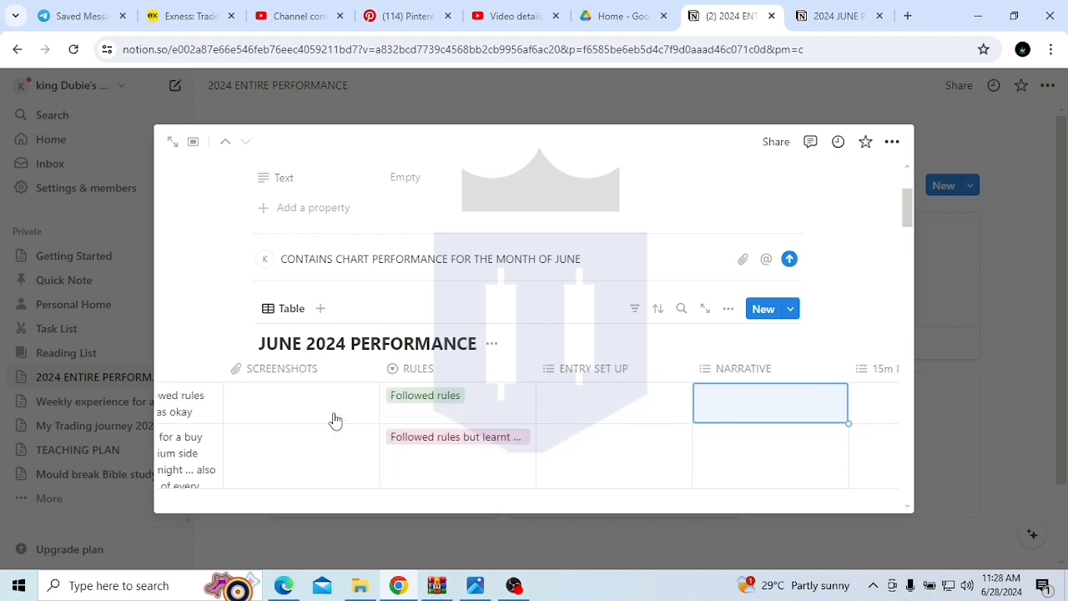
# Step: Go back through trade 1's columns from NARRATIVE to S/N and review the first rows of the JUNE 2024 PERFORMANCE table
pyautogui.hotkey('shift', 'Tab')
pyautogui.hotkey('shift', 'Tab')
pyautogui.hotkey('shift', 'Tab')
pyautogui.hotkey('shift', 'Tab')
pyautogui.hotkey('shift', 'Tab')
pyautogui.hotkey('shift', 'Tab')
pyautogui.hotkey('shift', 'Tab')
pyautogui.hotkey('shift', 'Tab')
pyautogui.hotkey('shift', 'Tab')
pyautogui.hotkey('shift', 'Tab')
pyautogui.hotkey('shift', 'Tab')
pyautogui.hotkey('shift', 'Tab')
pyautogui.hotkey('shift', 'Tab')
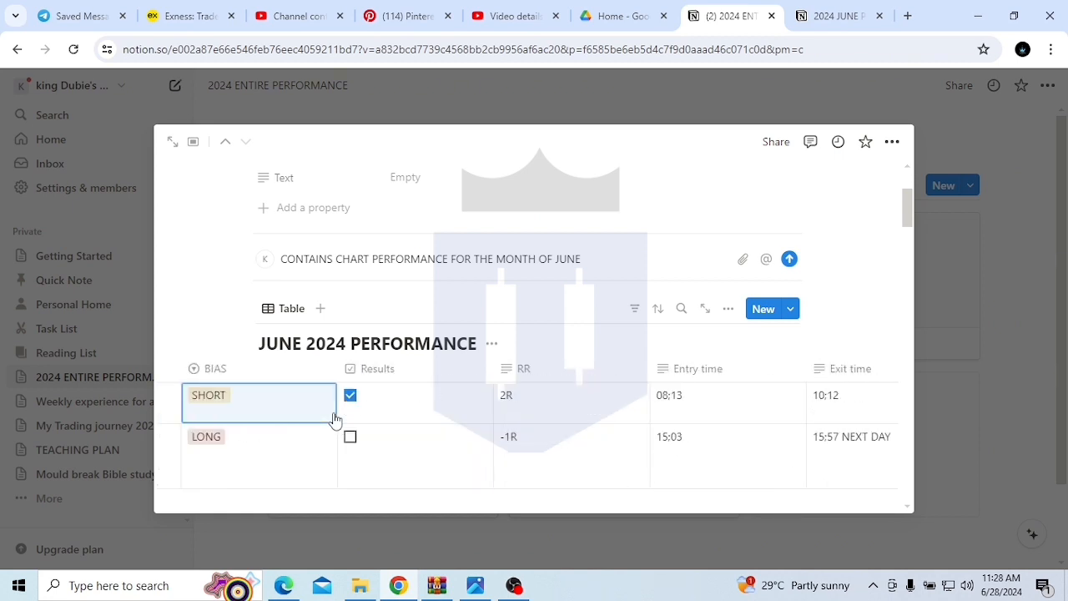
pyautogui.hotkey('shift', 'Tab')
pyautogui.hotkey('shift', 'Tab')
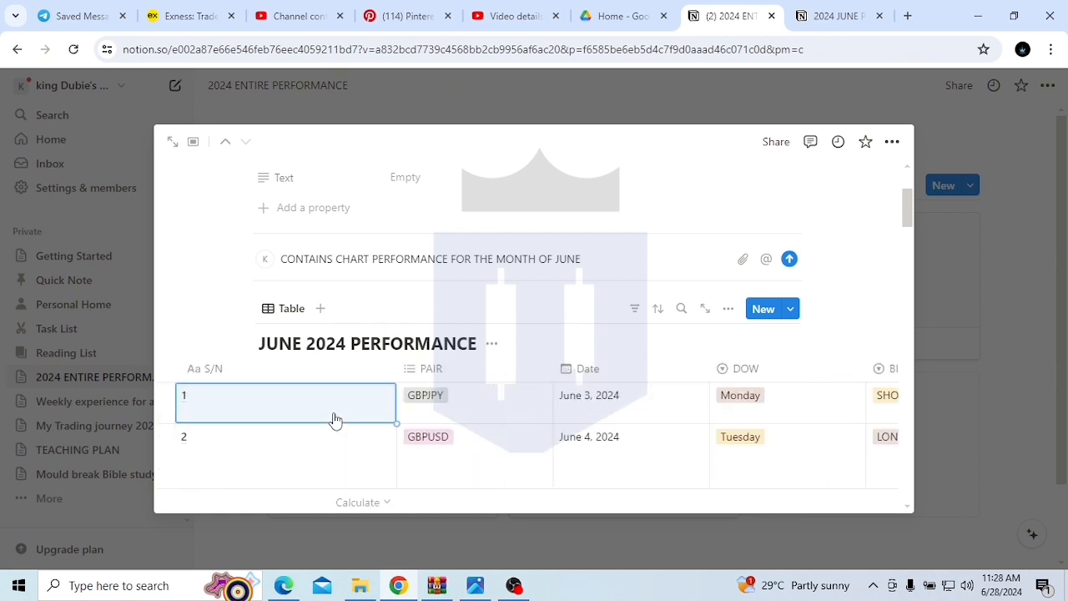
pyautogui.scroll(1, 334, 419)
pyautogui.scroll(-2, 279, 440)
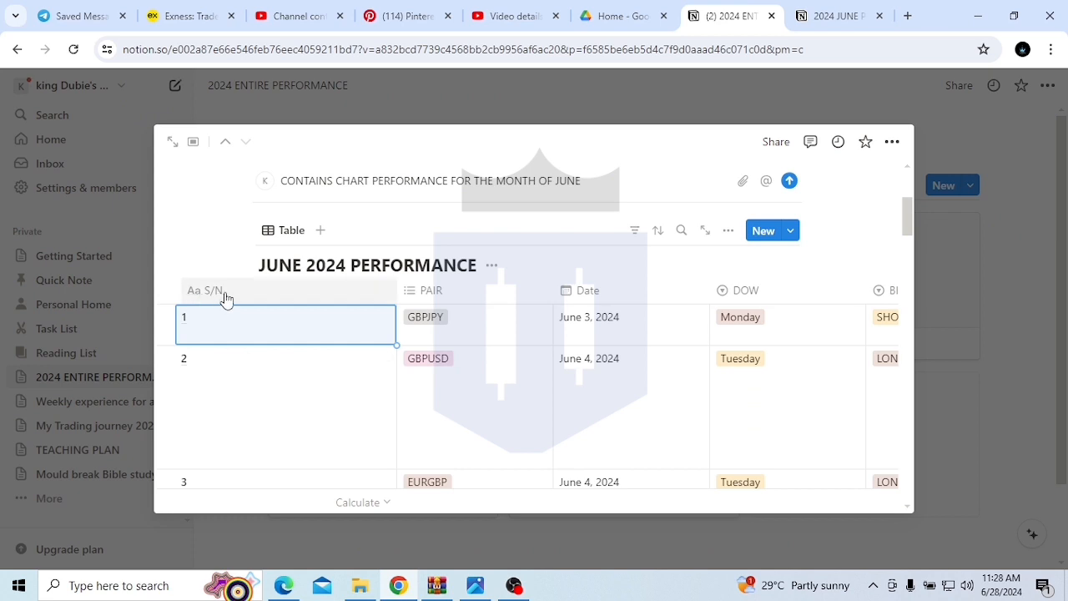
# Step: Return to the 2024 JUNE PERFOMANCE page and rename the table's Name column to S/N
pyautogui.click(835, 16)
pyautogui.click(367, 230)
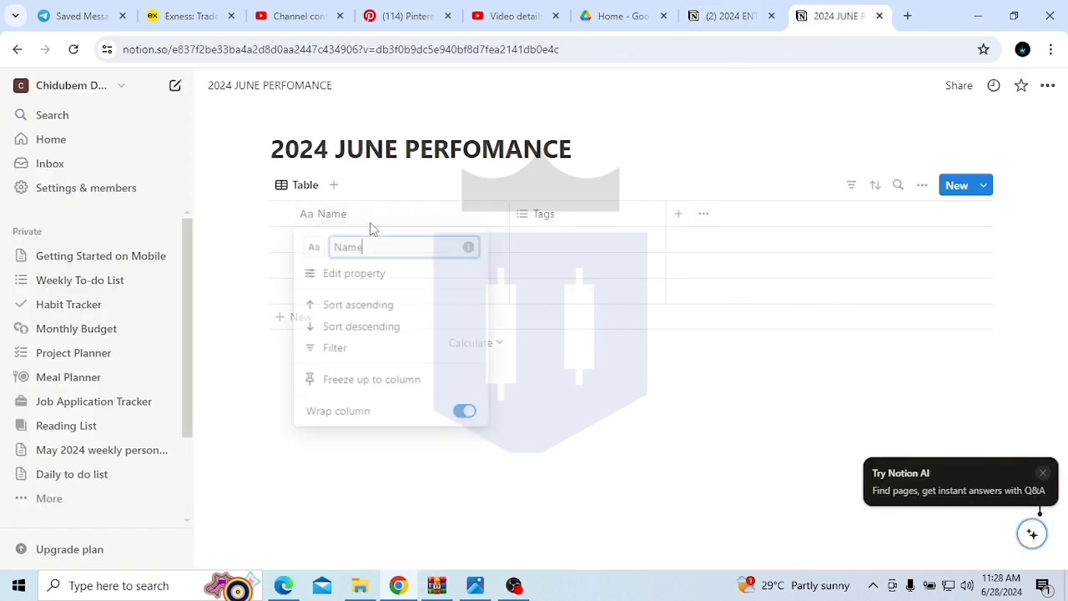
pyautogui.press('BackSpace')
pyautogui.press('BackSpace')
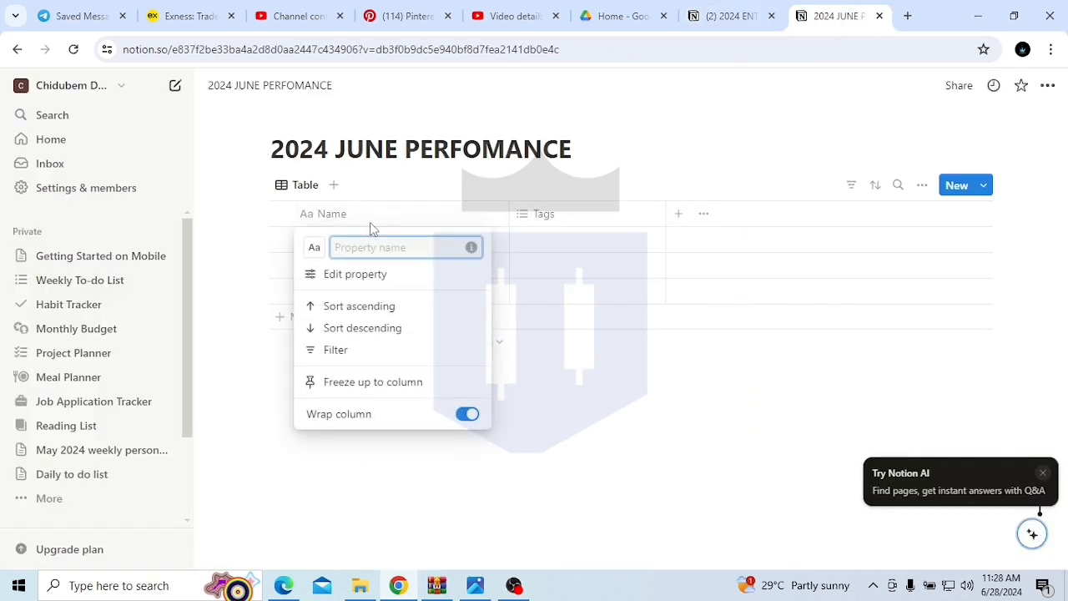
pyautogui.write('S/N')
pyautogui.press('Return')
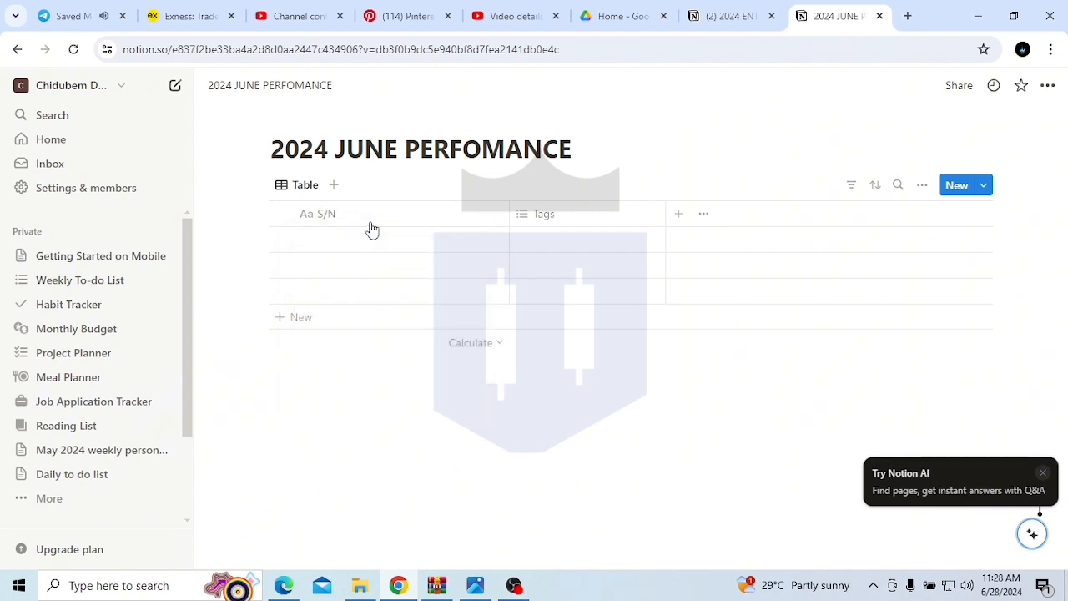
# Step: Rename the Tags column to PAIR, checking the column order against the JUNE 2024 PERFORMANCE table
pyautogui.click(579, 218)
pyautogui.press('BackSpace')
pyautogui.press('BackSpace')
pyautogui.press('BackSpace')
pyautogui.press('BackSpace')
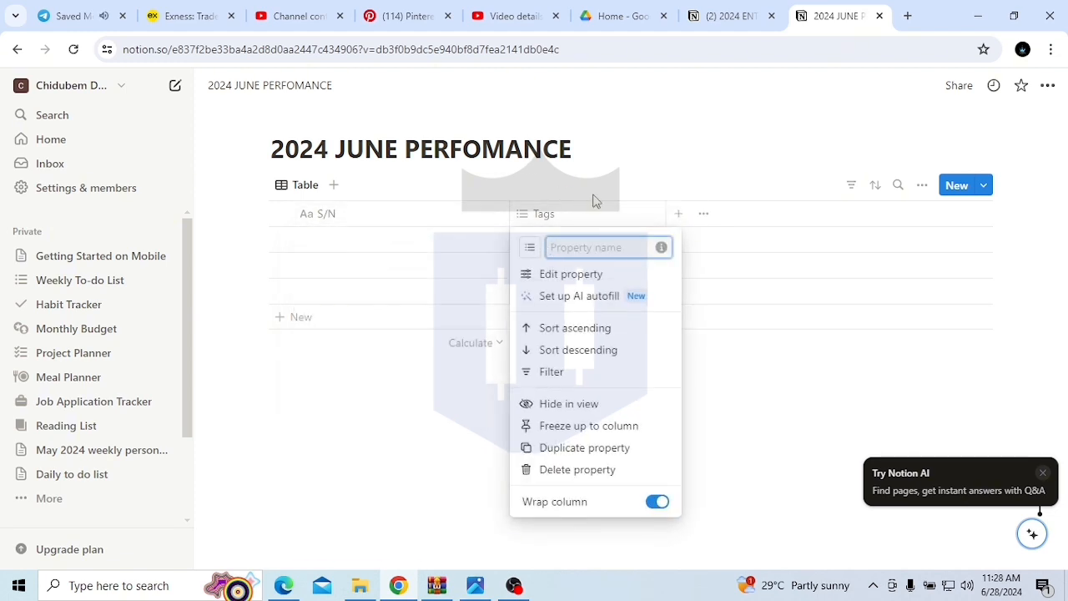
pyautogui.click(714, 10)
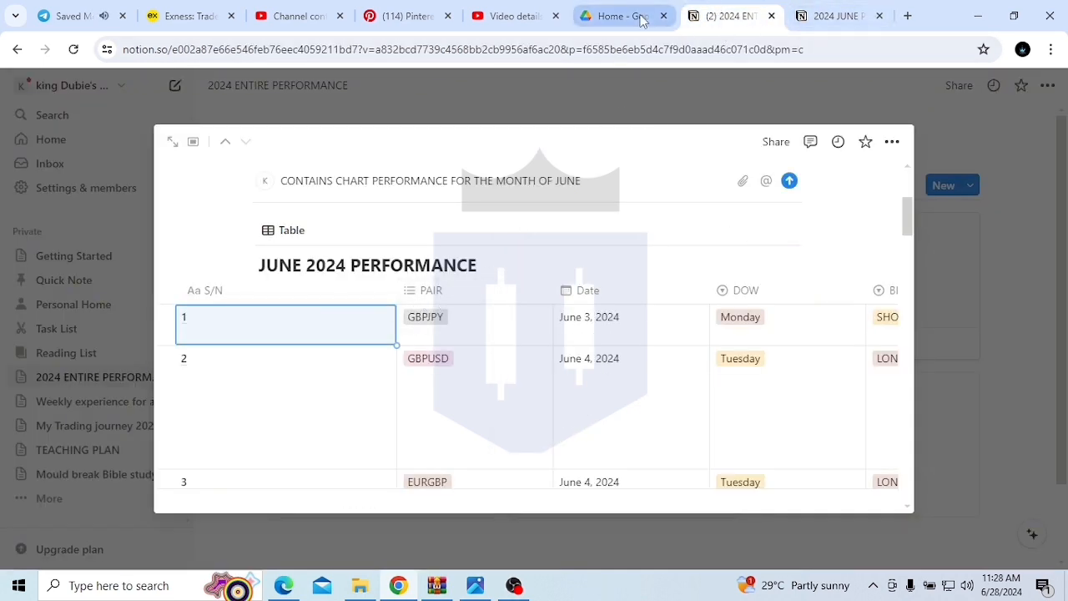
pyautogui.click(833, 18)
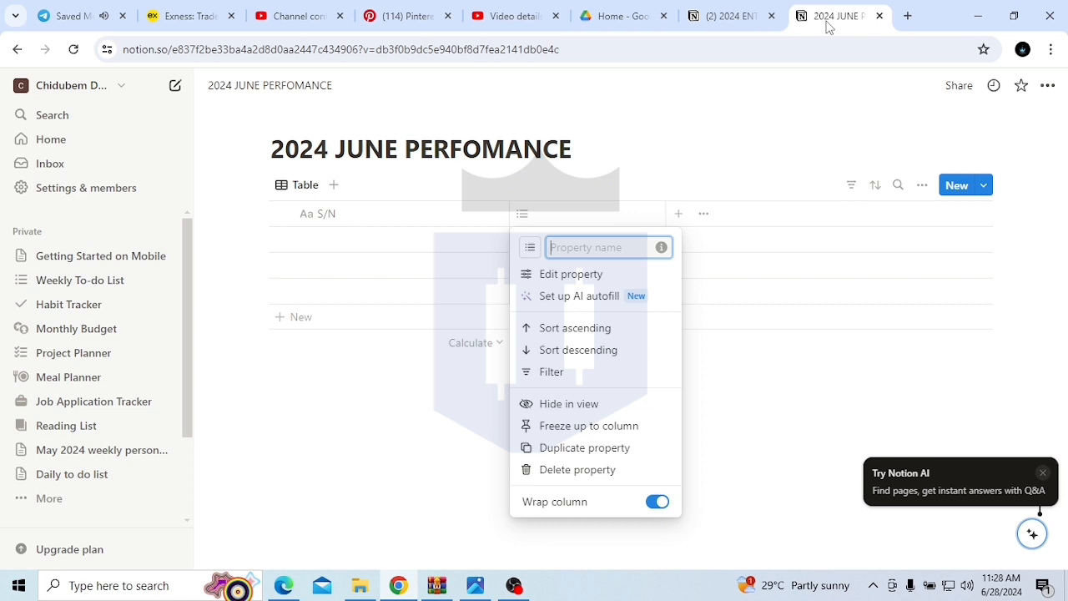
pyautogui.write('PAIR')
# Step: Open the PAIR column's property settings and choose Multi-select as its type
pyautogui.click(571, 277)
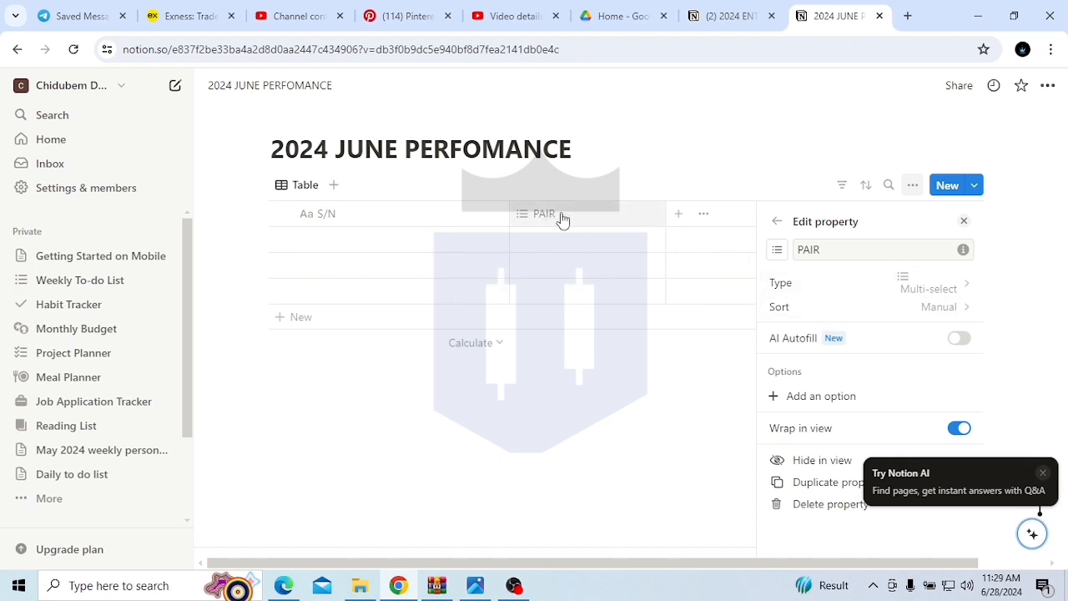
pyautogui.click(562, 219)
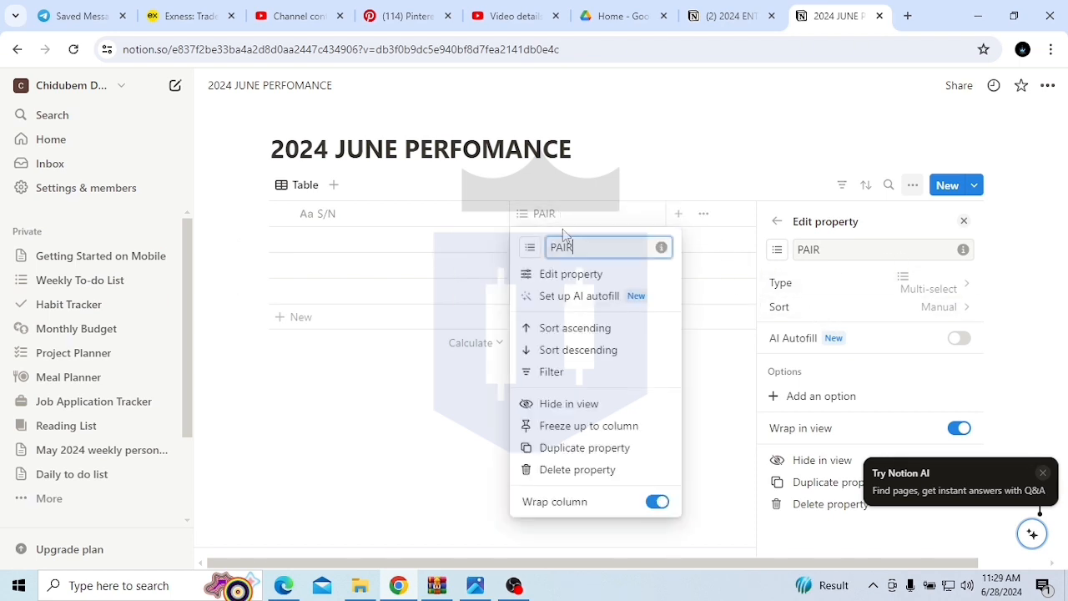
pyautogui.click(563, 279)
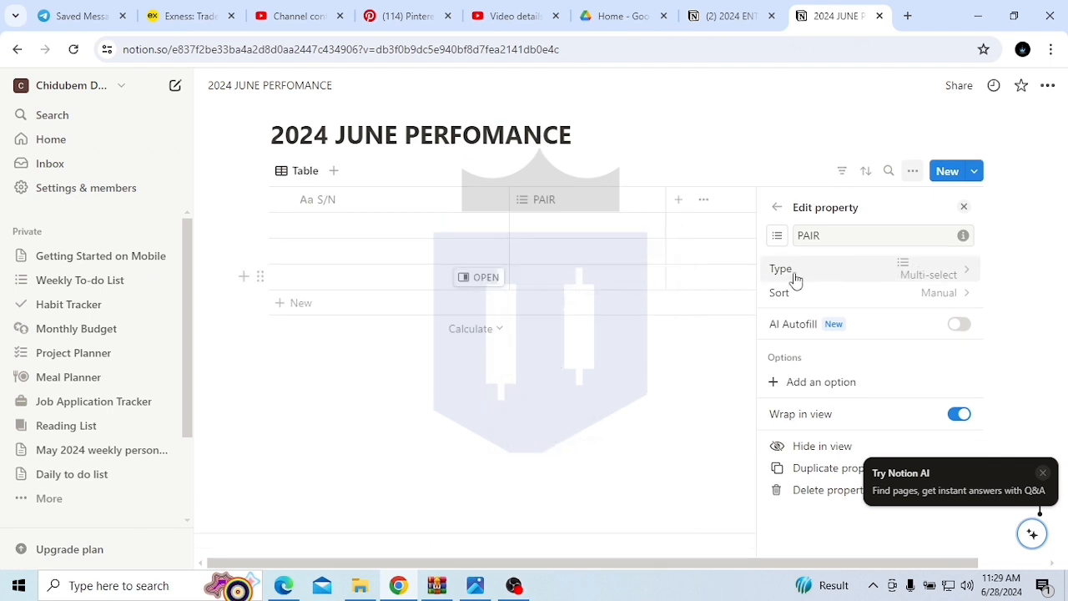
pyautogui.click(851, 276)
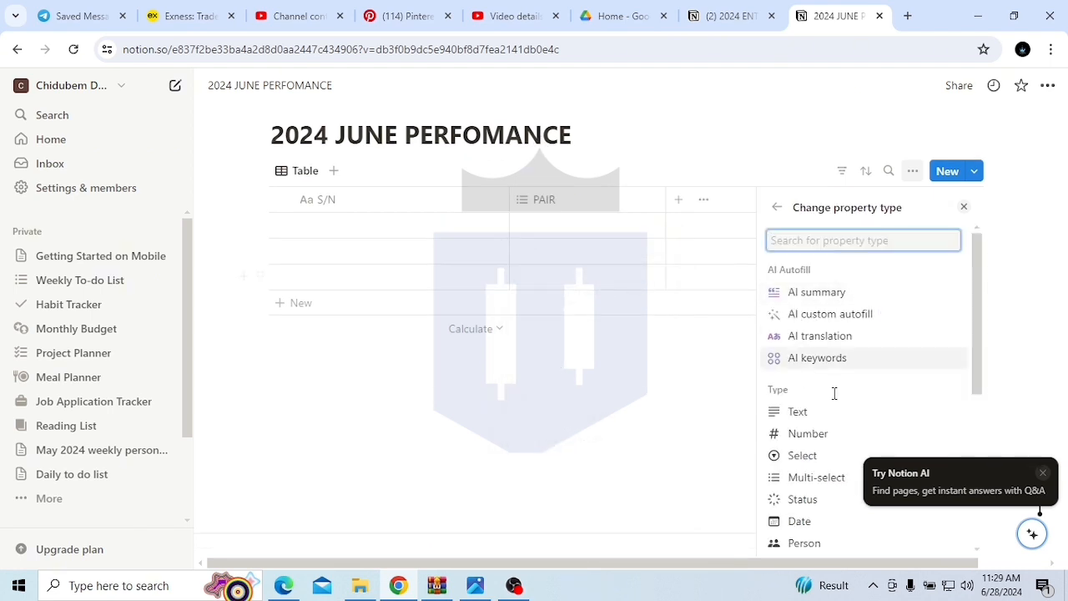
pyautogui.scroll(-2, 804, 461)
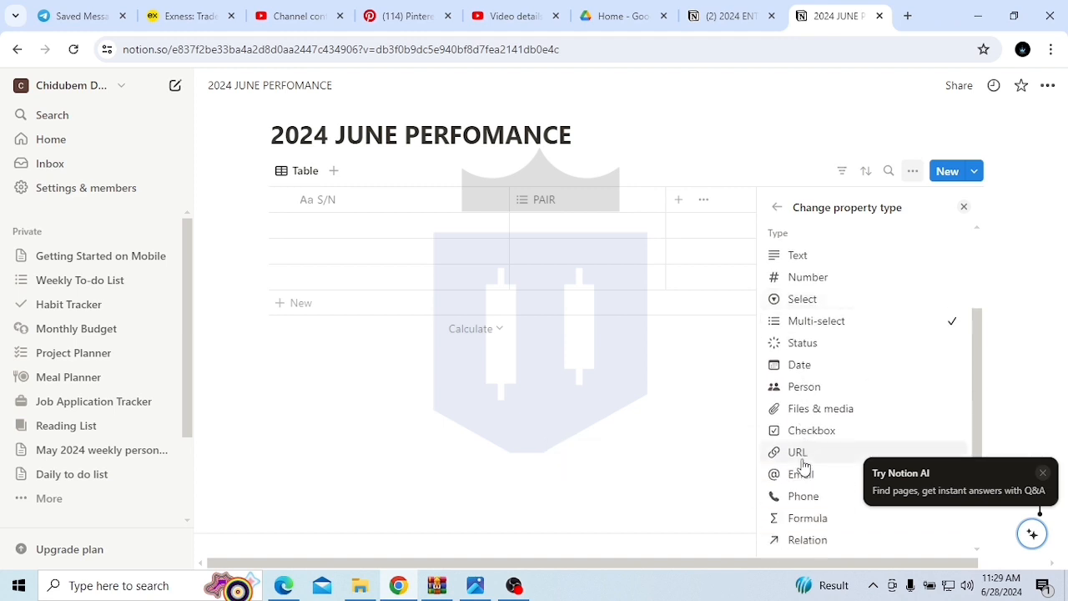
pyautogui.click(816, 326)
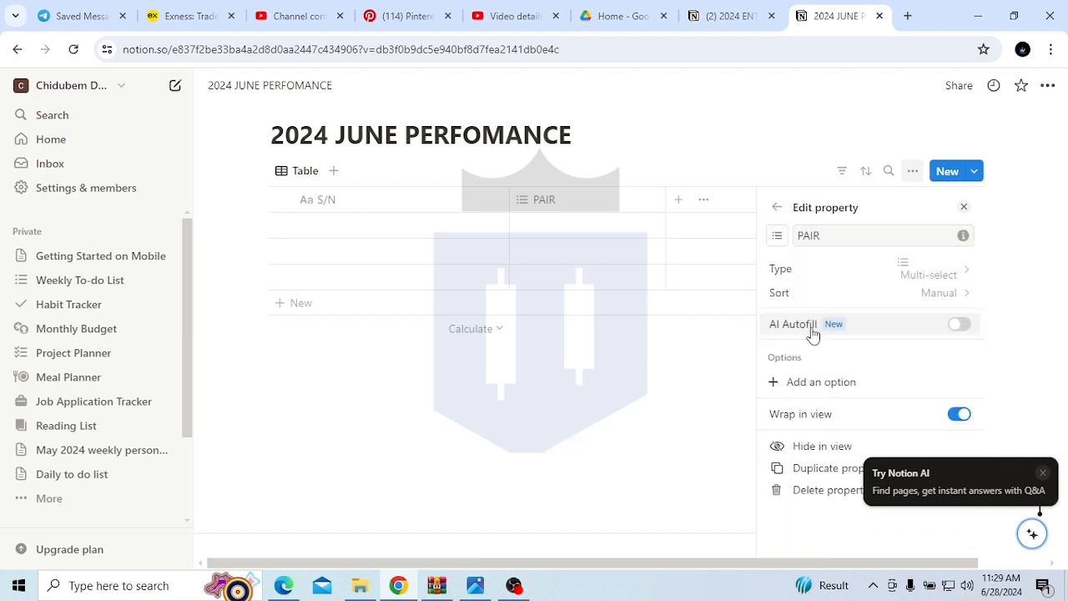
# Step: Add EURUSD and GBPUSD as options of the PAIR property
pyautogui.click(792, 384)
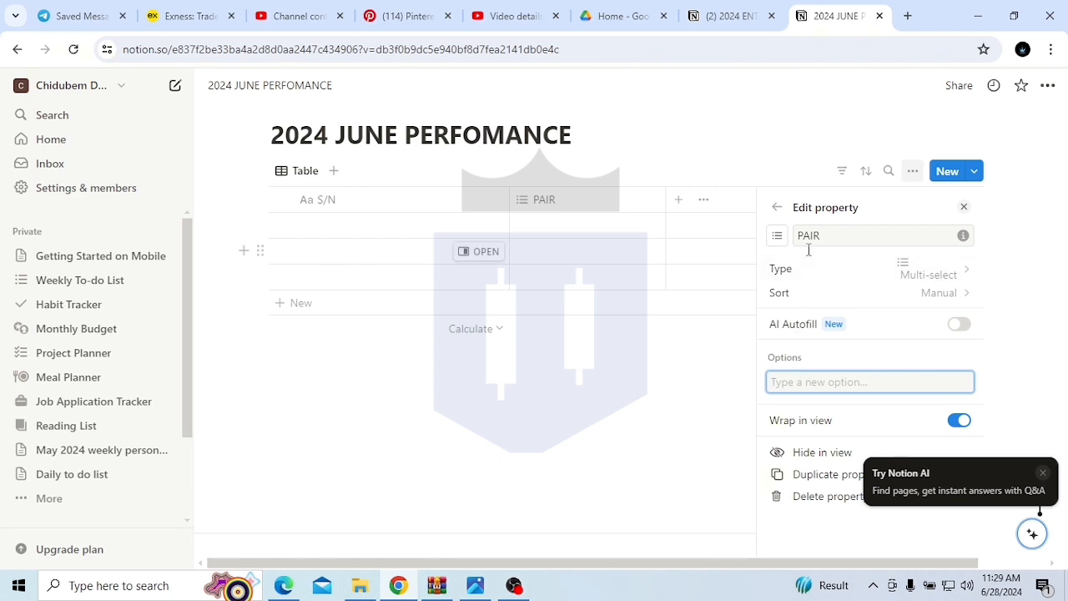
pyautogui.write('EUR')
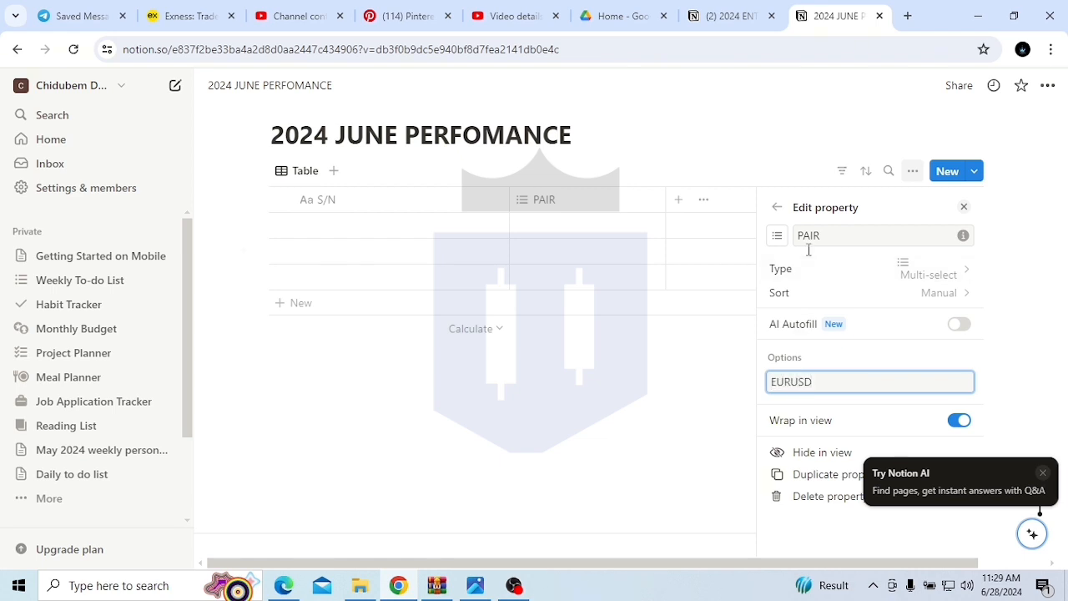
pyautogui.write('USD')
pyautogui.press('Return')
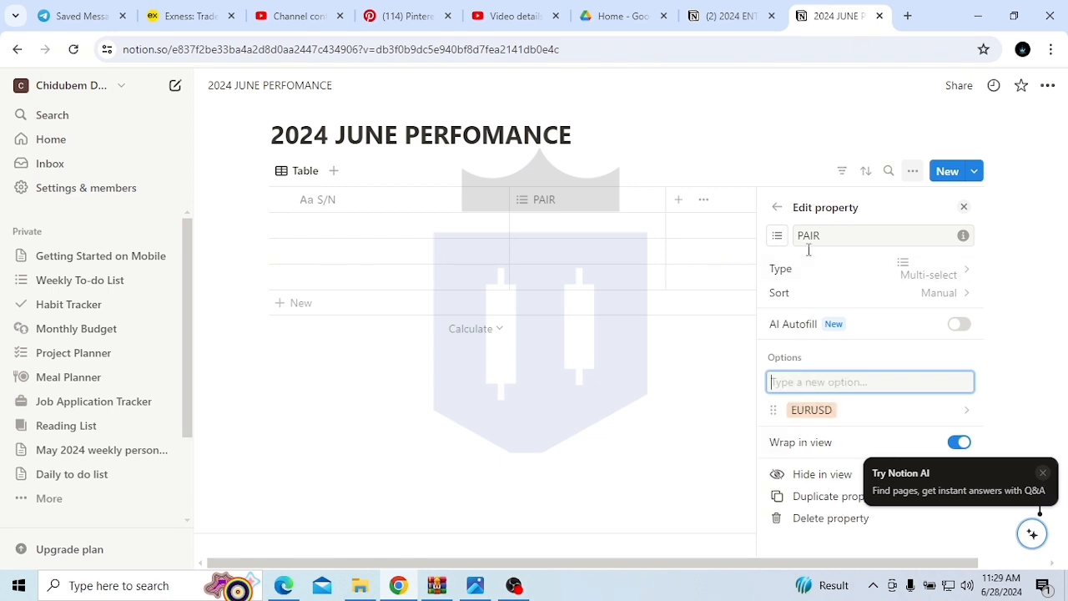
pyautogui.write('GBPUSD')
pyautogui.click(284, 582)
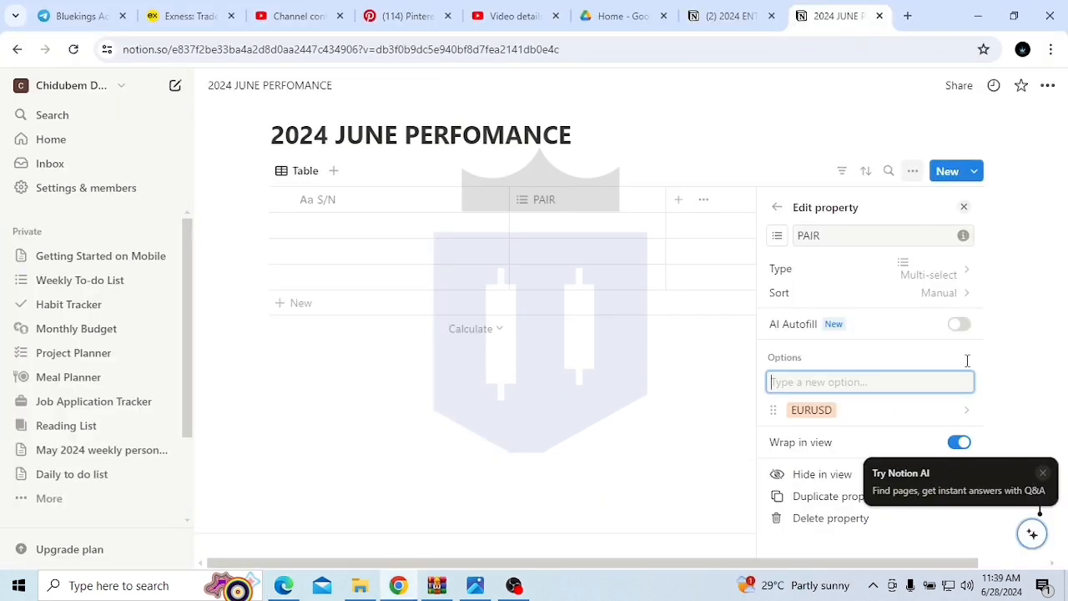
pyautogui.write('G')
pyautogui.write('VPUSD')
pyautogui.press('Return')
# Step: Add XAUUSD, AUDUSD and USDCAD as further PAIR options and close the property settings
pyautogui.write('X')
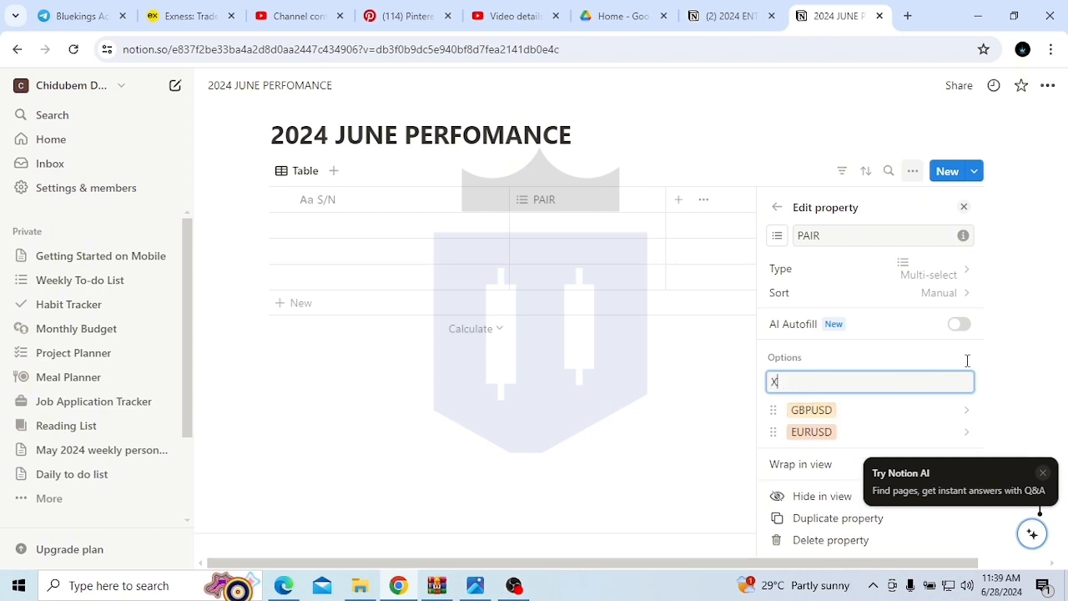
pyautogui.press('Return')
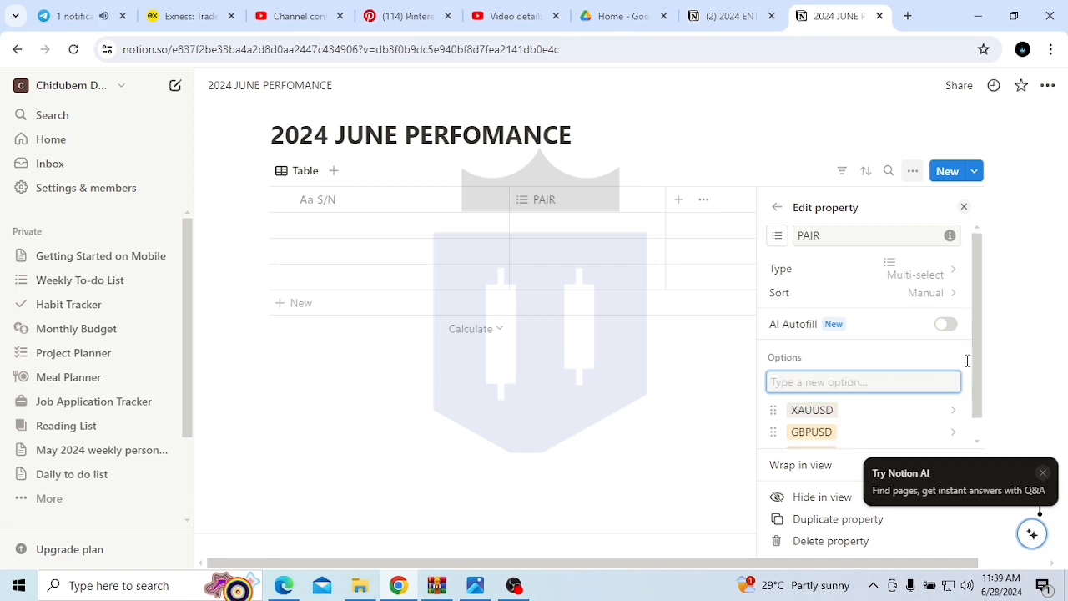
pyautogui.write('AUDUSD')
pyautogui.press('Return')
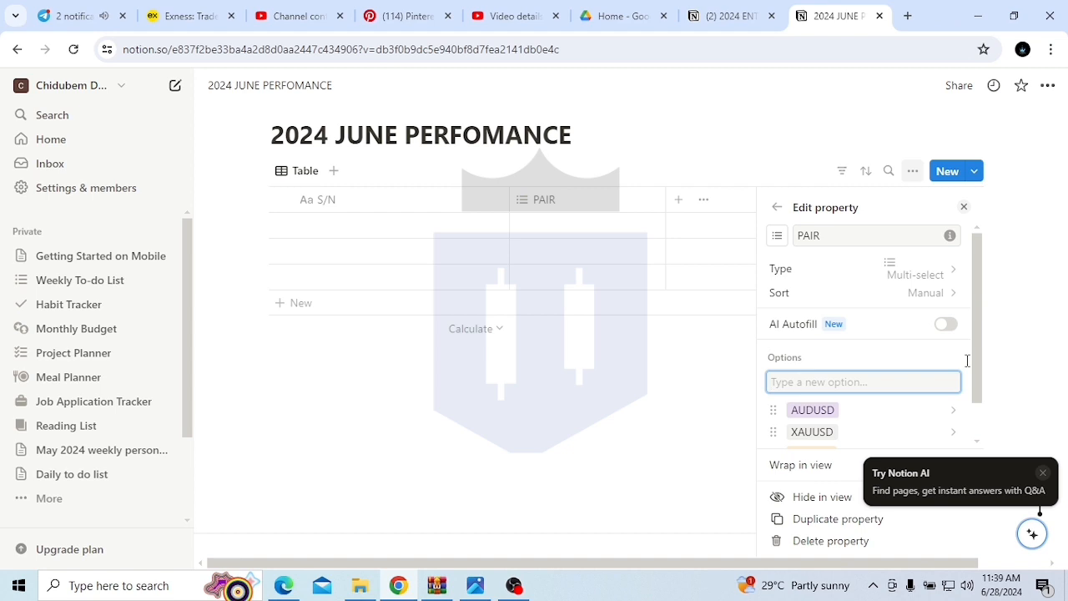
pyautogui.write('USDCAD')
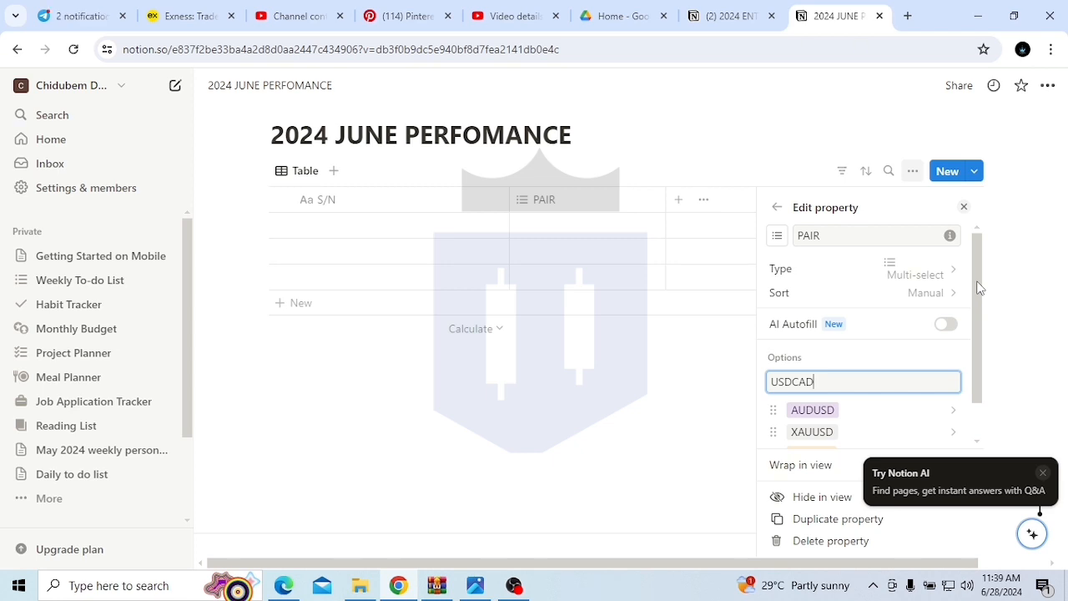
pyautogui.press('Return')
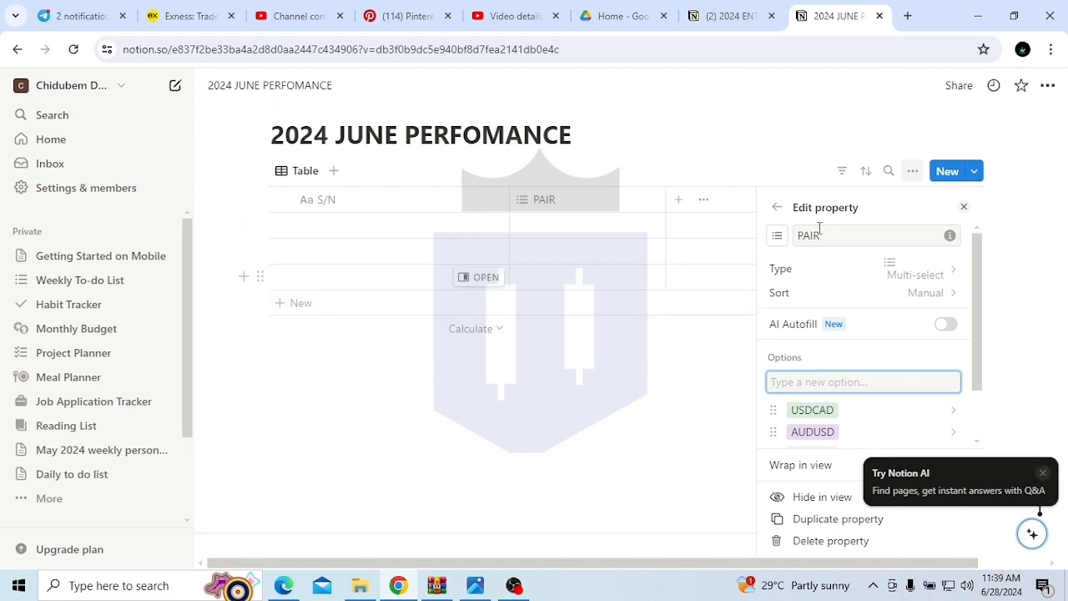
pyautogui.click(523, 392)
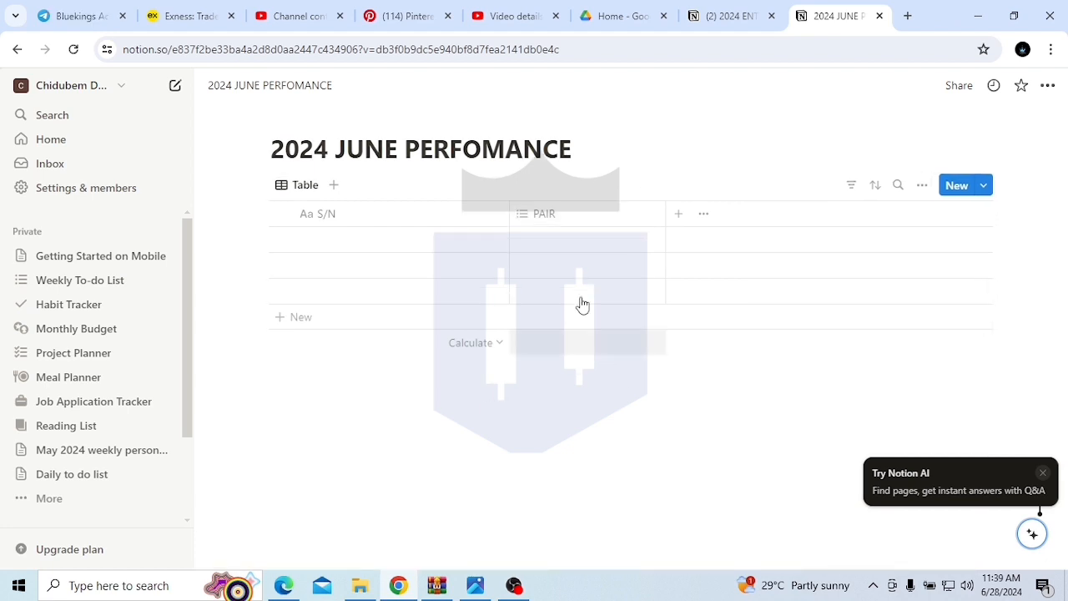
pyautogui.click(677, 215)
pyautogui.click(723, 16)
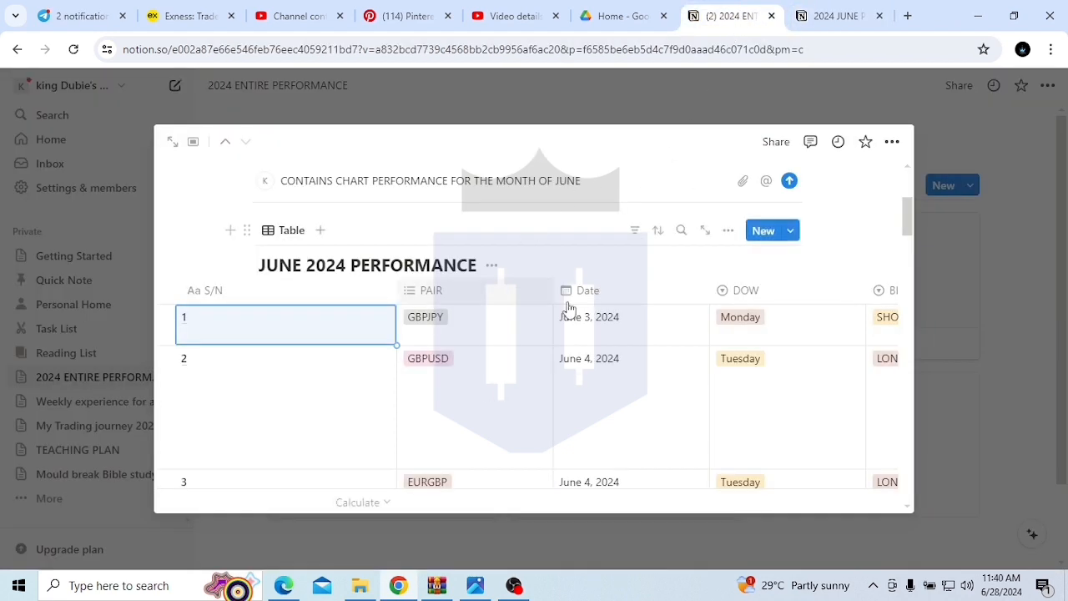
pyautogui.click(876, 10)
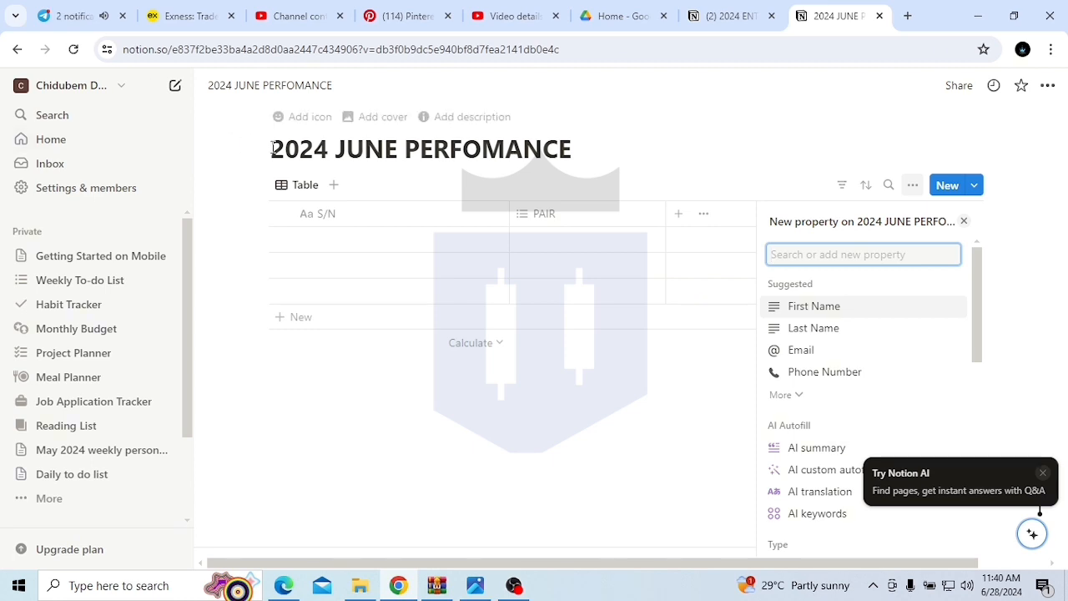
# Step: Extend the page title to "2024 JUNE PERFOMANCE 1ST WEEK"
pyautogui.click(579, 150)
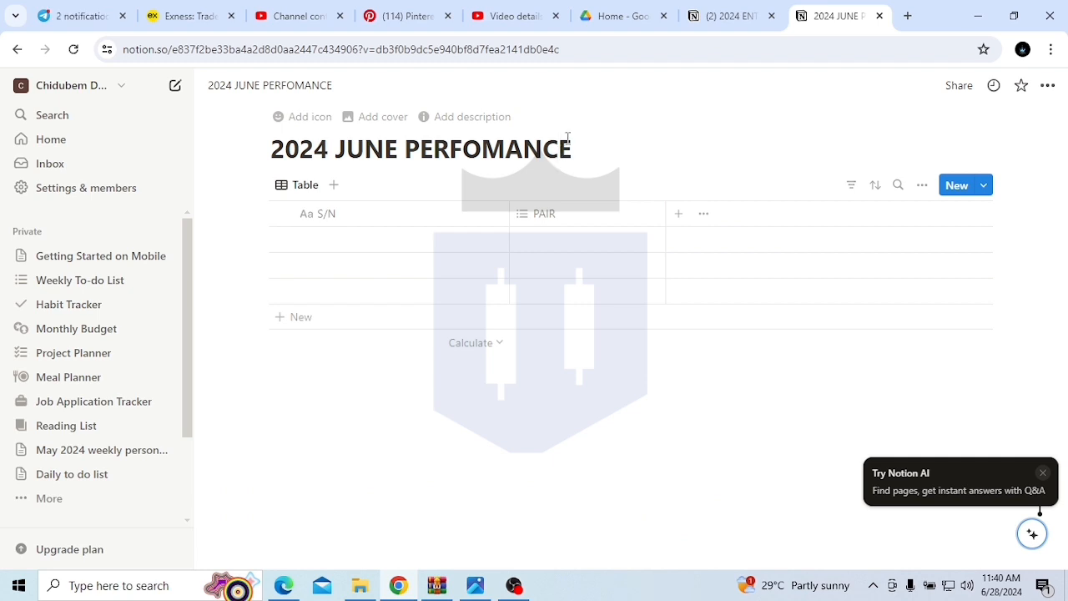
pyautogui.write('1ST ')
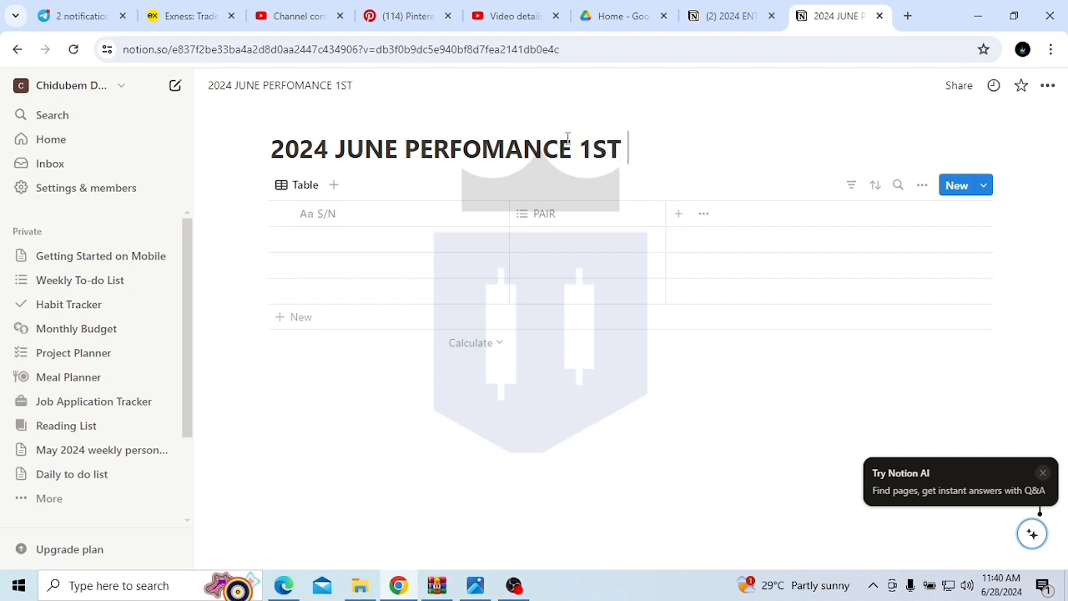
pyautogui.write('WEEK')
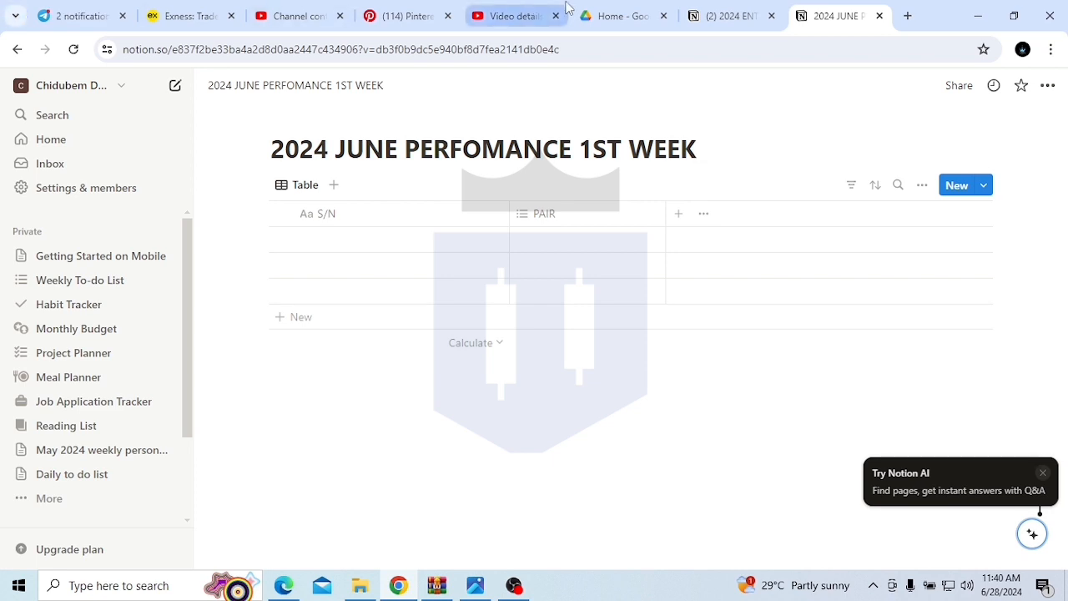
# Step: Add a Date property of type Date to the first-week table, following the column order of the JUNE 2024 PERFORMANCE table
pyautogui.click(739, 17)
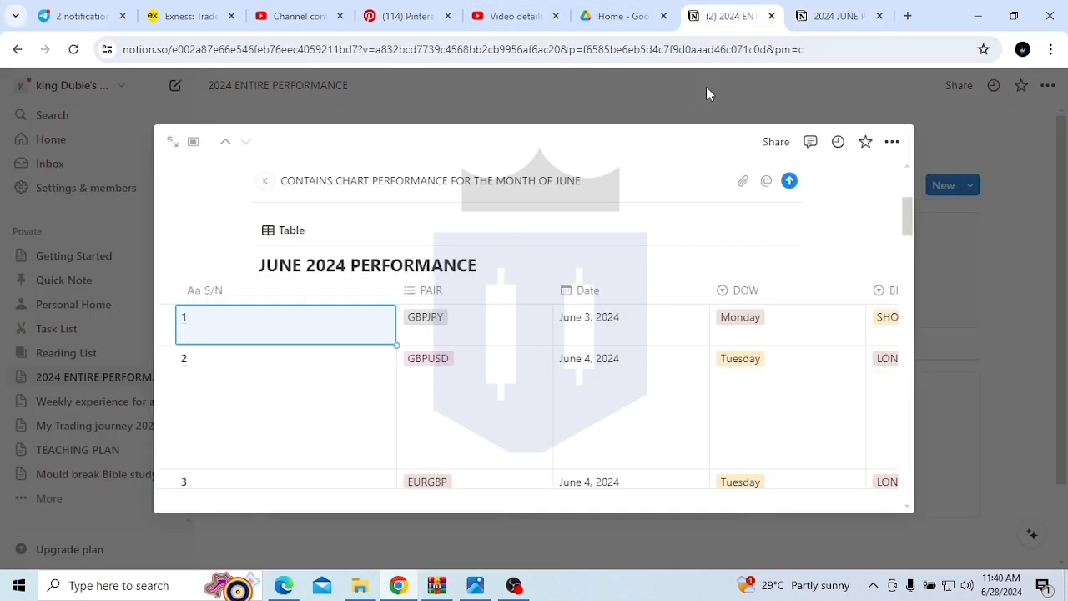
pyautogui.click(837, 16)
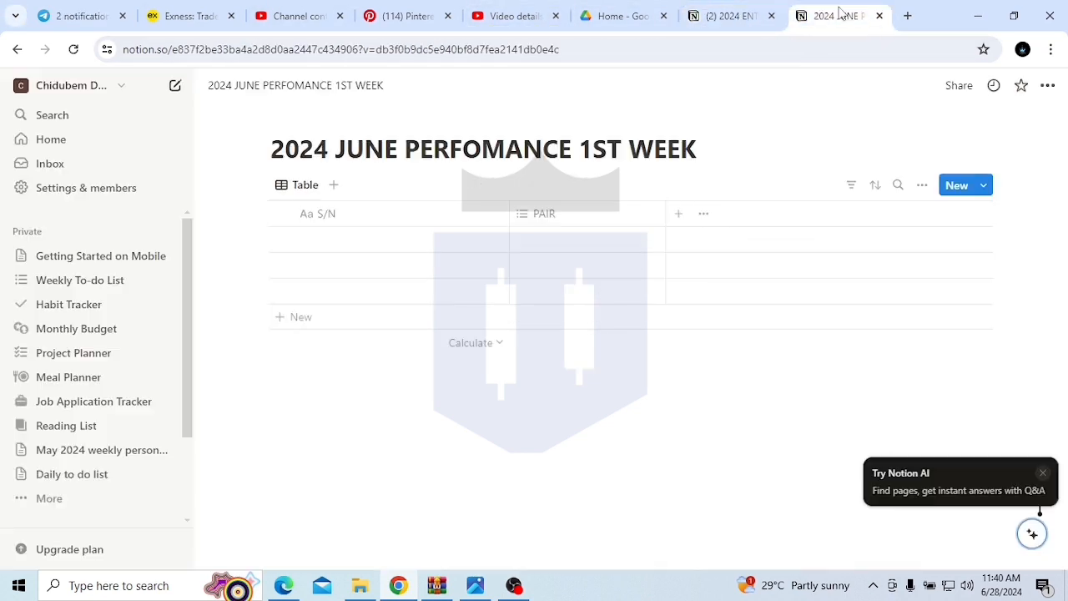
pyautogui.click(681, 220)
pyautogui.write('D')
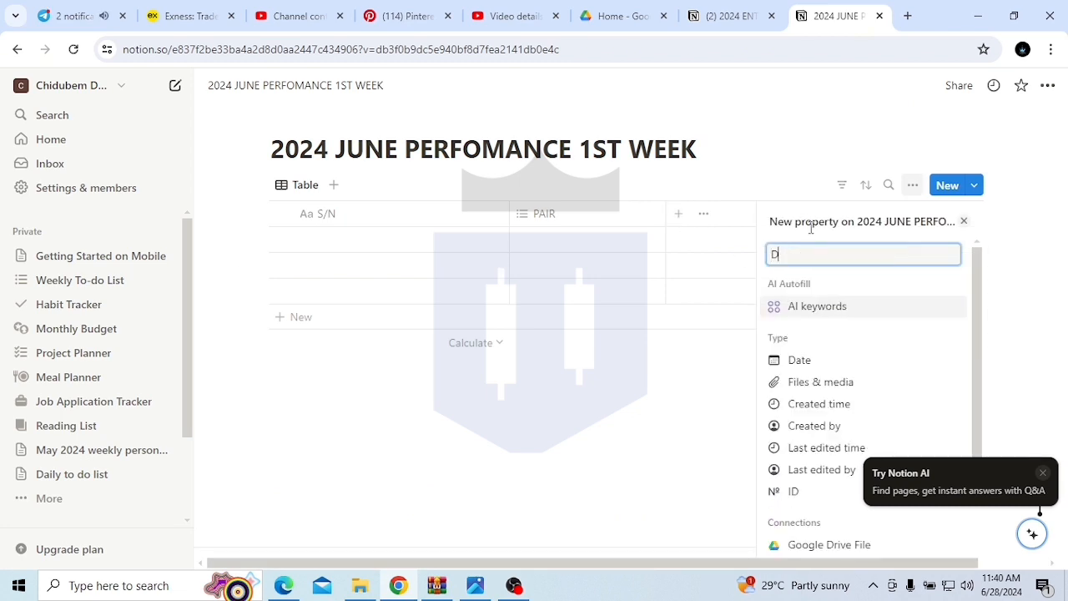
pyautogui.write('tae')
pyautogui.press('BackSpace')
pyautogui.press('BackSpace')
pyautogui.press('BackSpace')
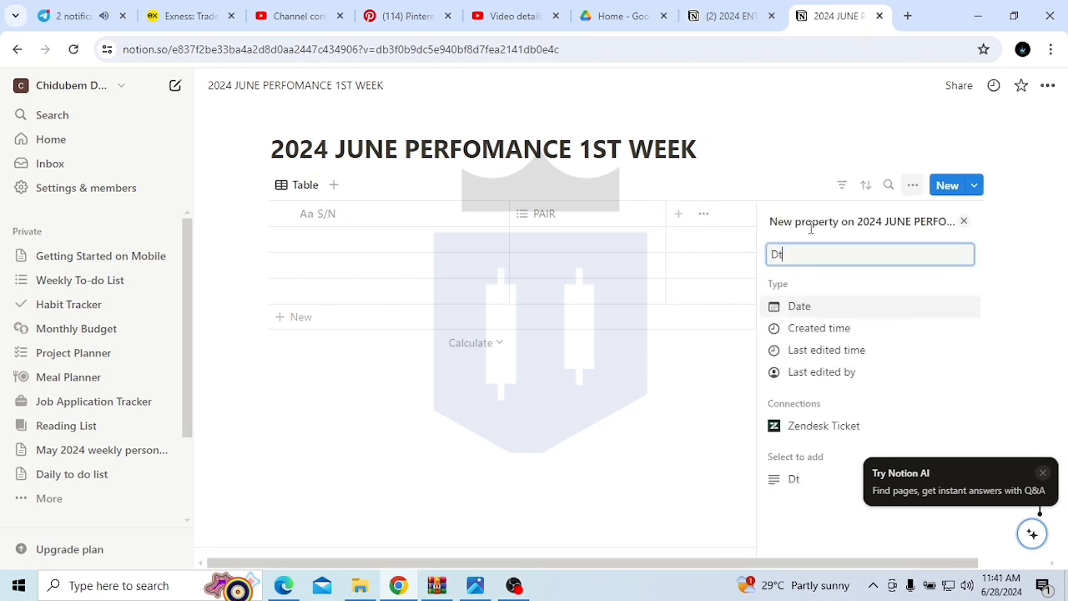
pyautogui.write('ate')
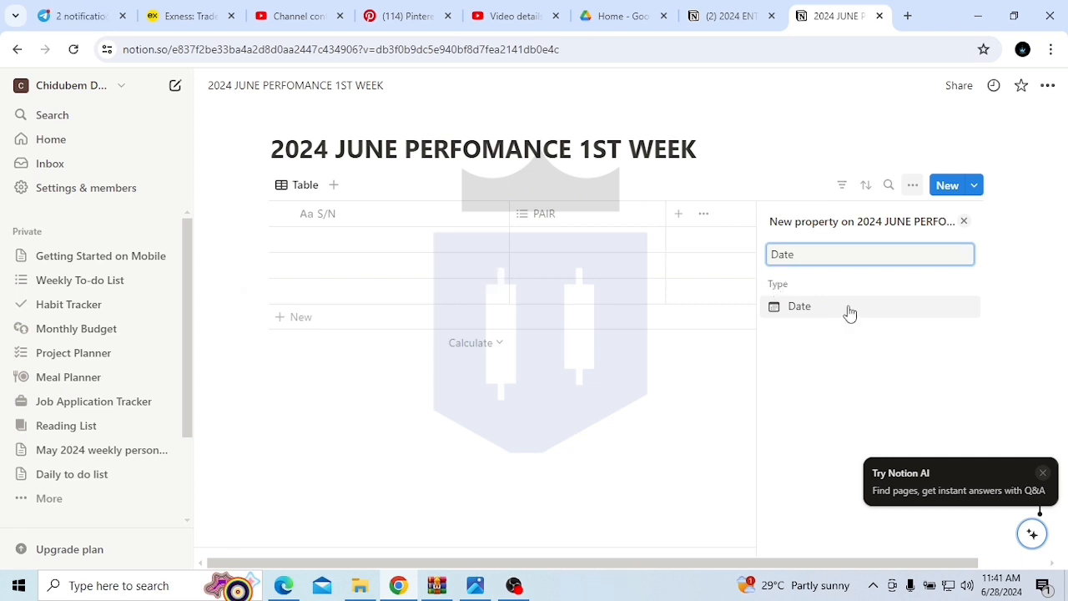
pyautogui.click(812, 315)
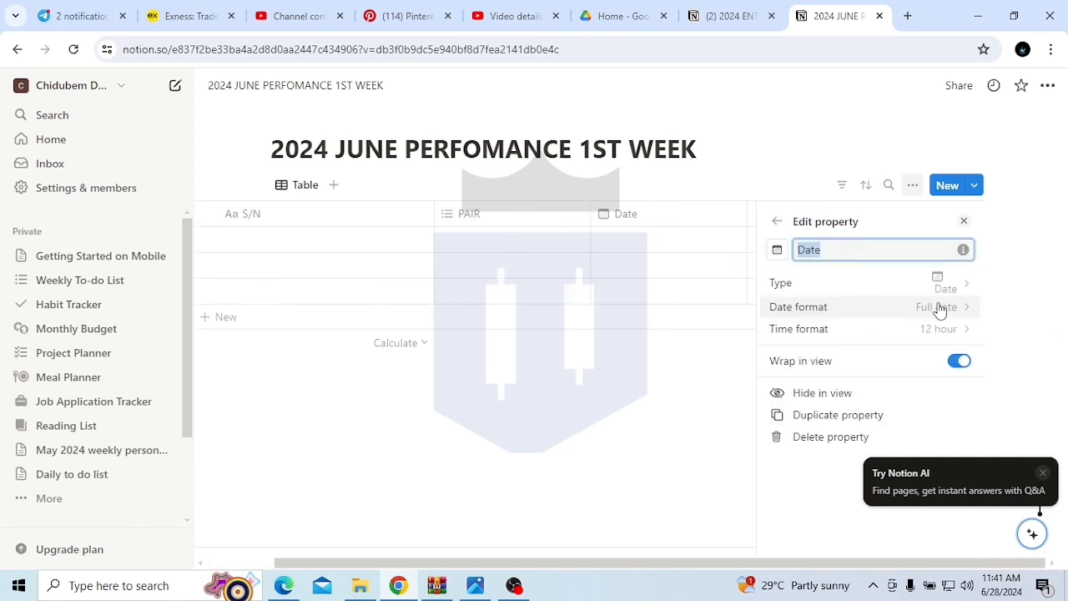
pyautogui.click(630, 428)
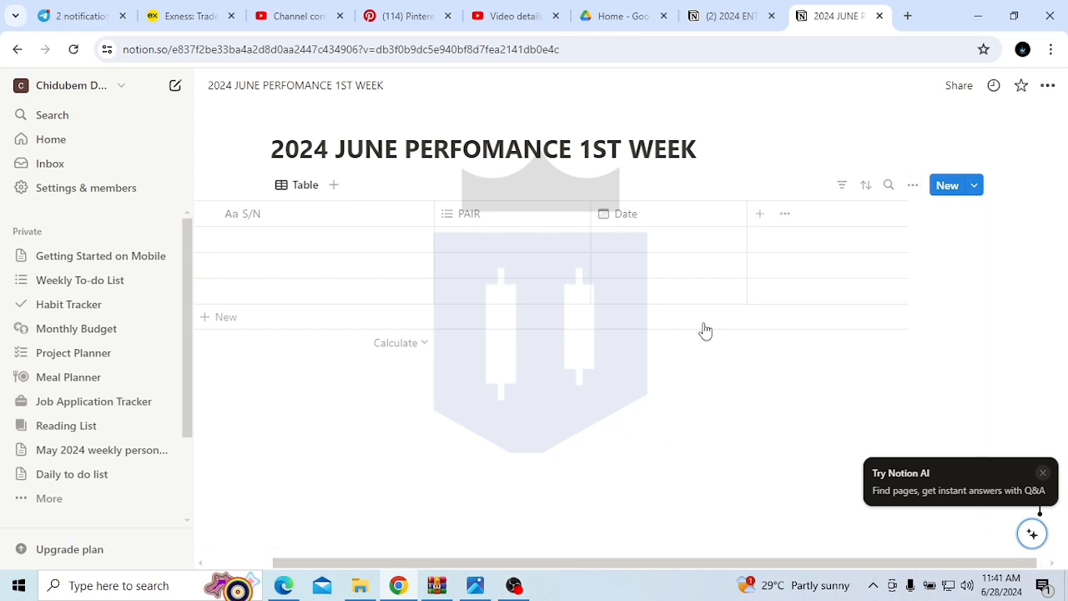
# Step: Add a DOW property after Date, as in the JUNE 2024 PERFORMANCE table, and set its type to Multi-select
pyautogui.click(835, 214)
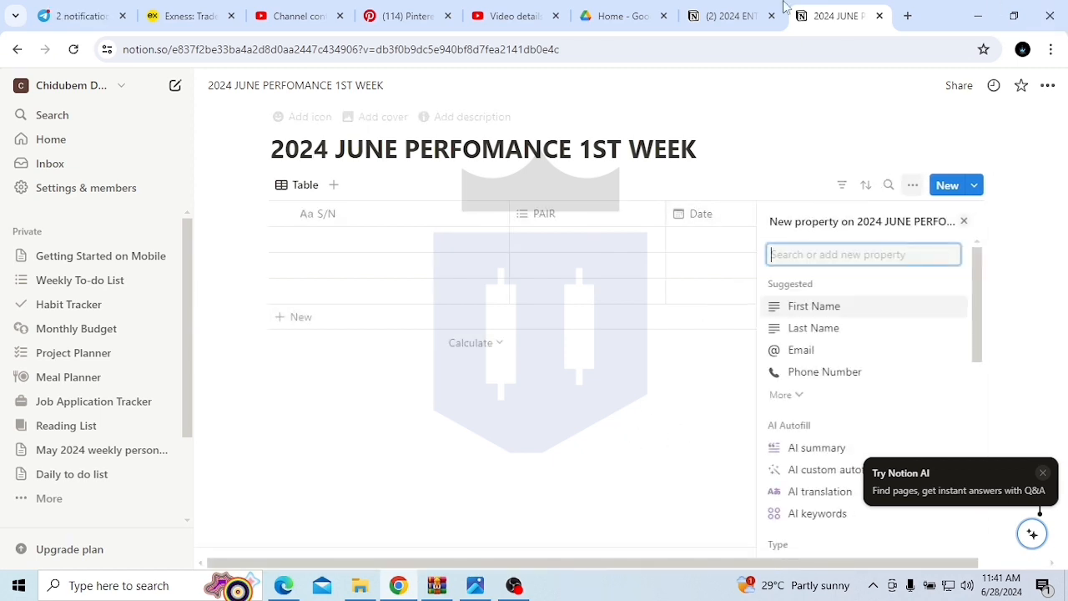
pyautogui.click(719, 20)
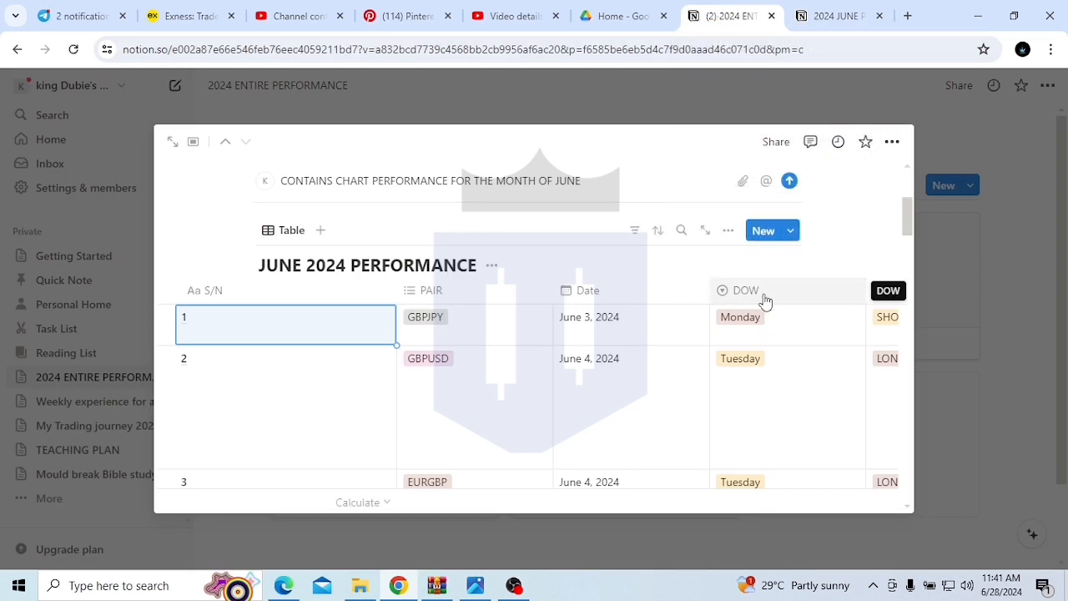
pyautogui.click(810, 16)
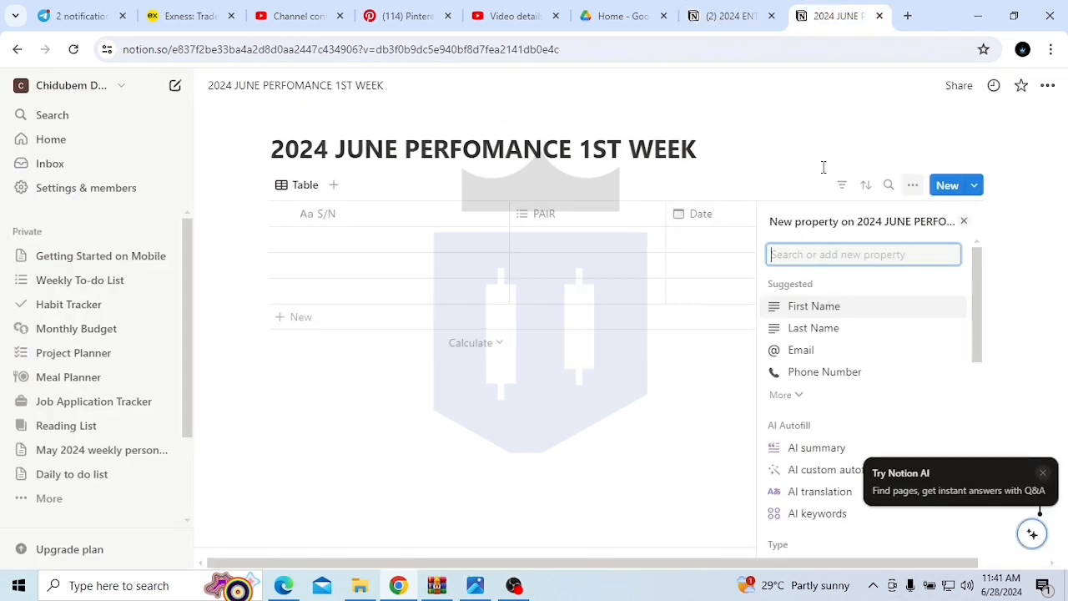
pyautogui.write('DOW')
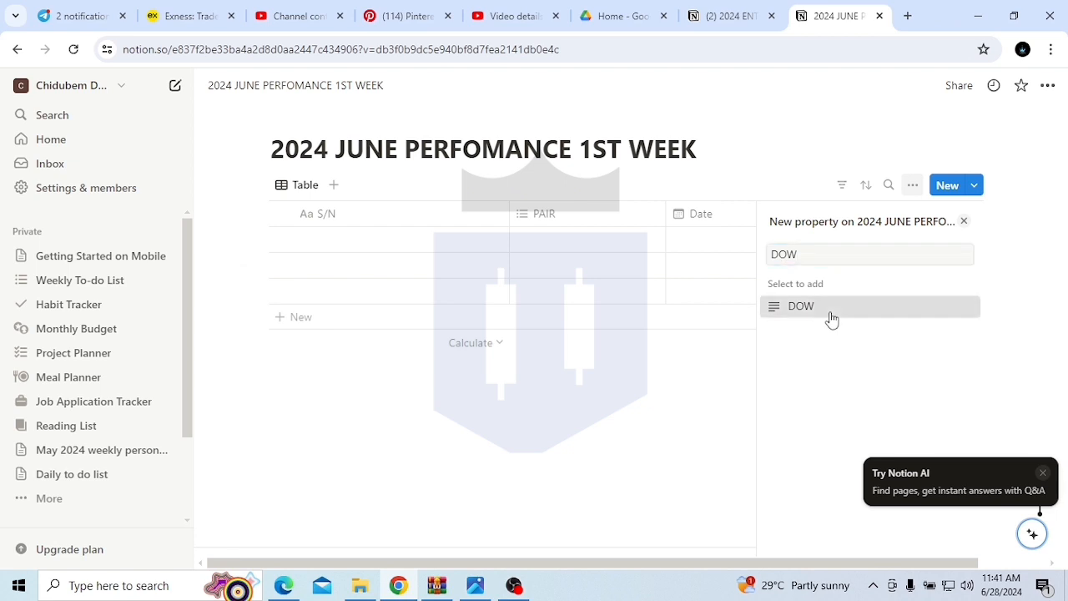
pyautogui.click(828, 309)
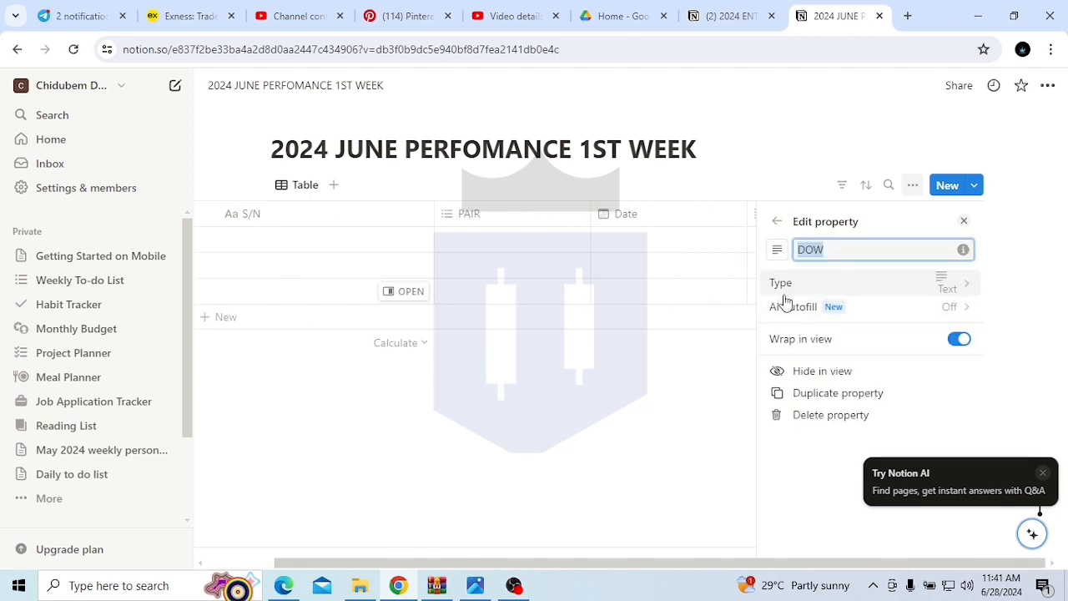
pyautogui.click(831, 283)
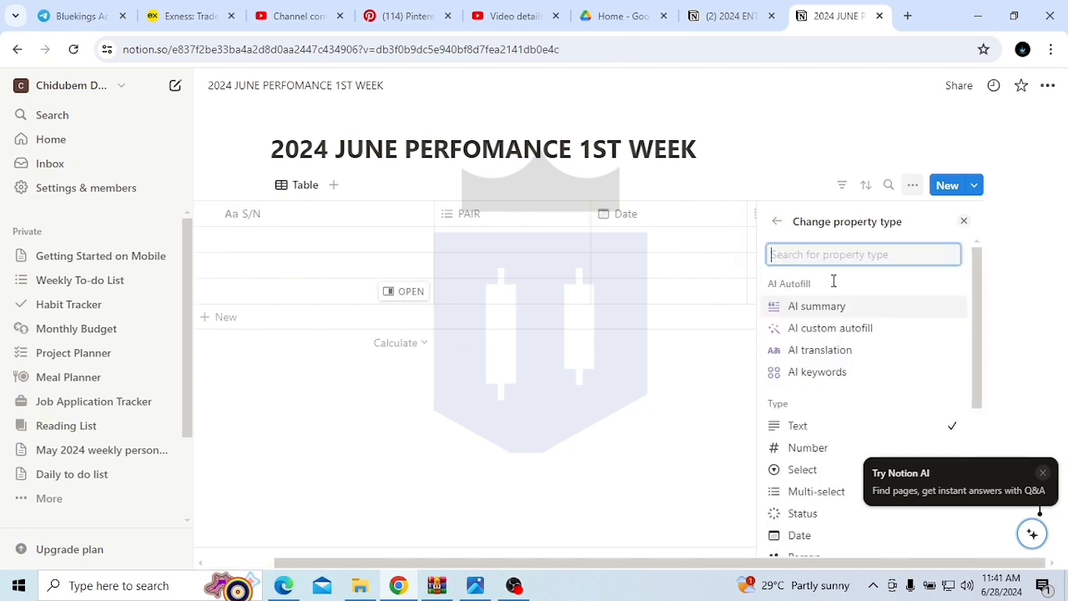
pyautogui.click(801, 493)
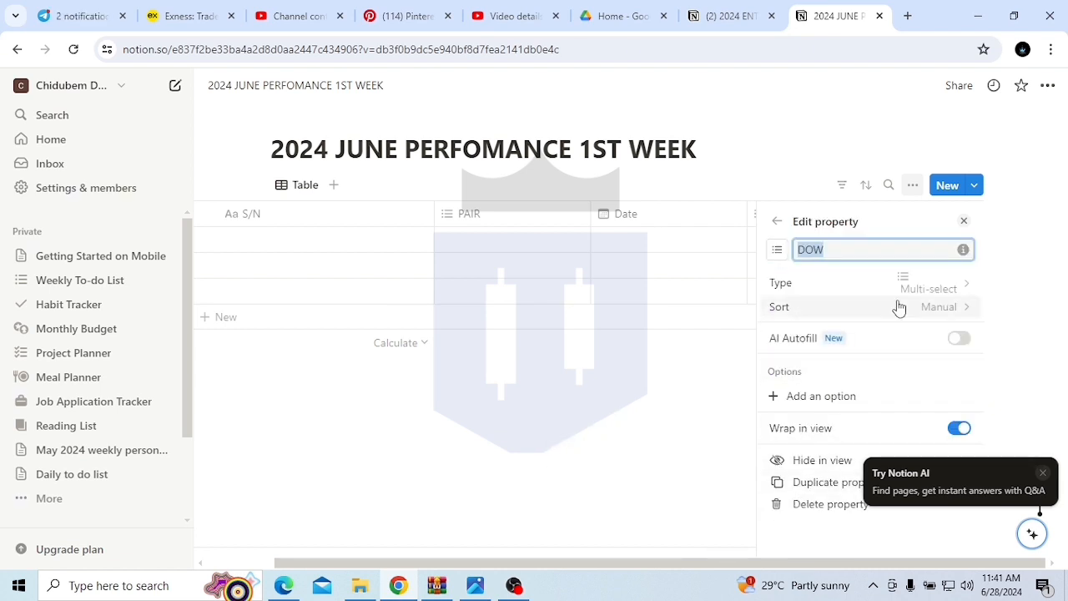
# Step: Add MONDAY, TUESDAY and WEDNESDAY as options of the DOW property
pyautogui.click(783, 394)
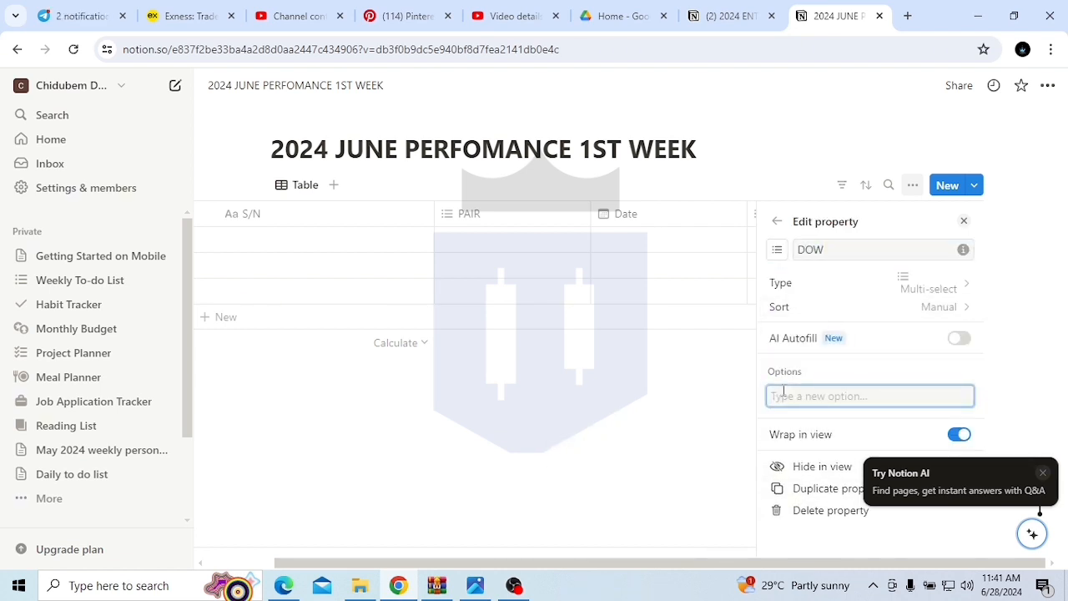
pyautogui.write('MONDAY')
pyautogui.press('Return')
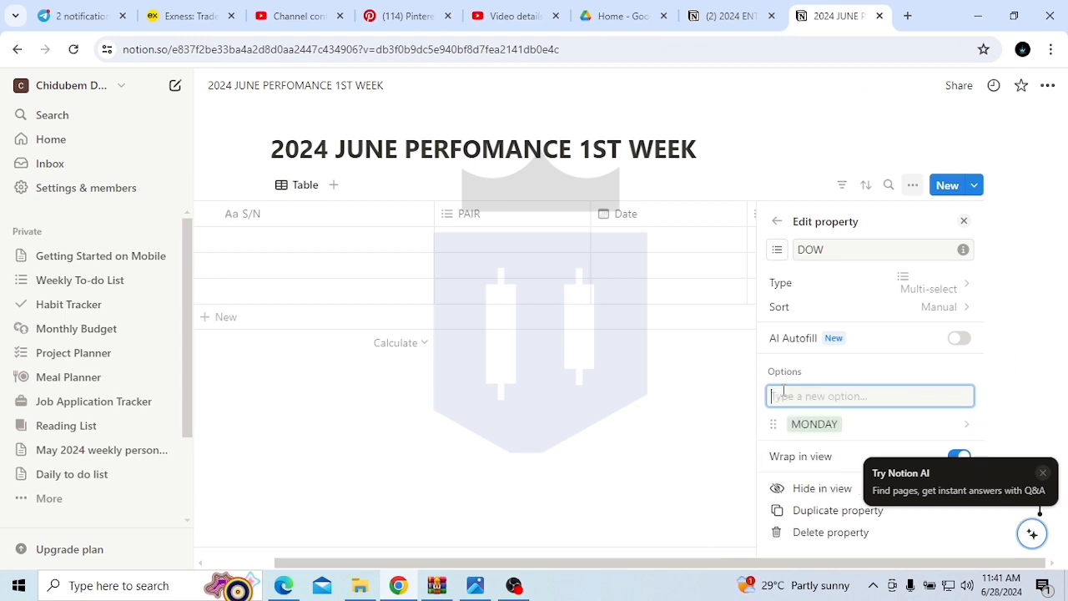
pyautogui.write('T')
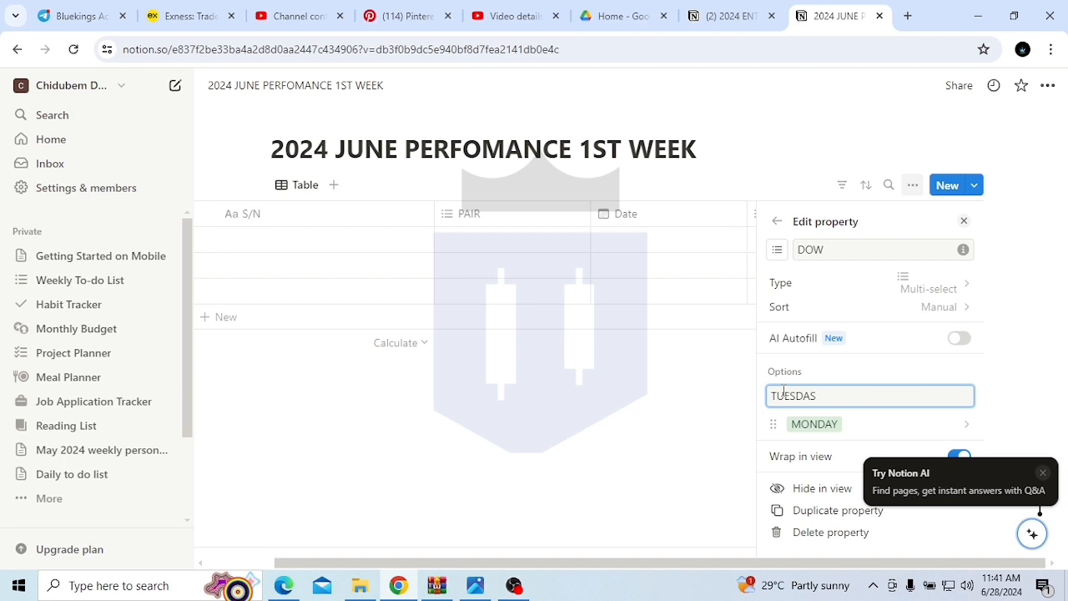
pyautogui.write('UESDAY')
pyautogui.press('Return')
pyautogui.write('WEDN')
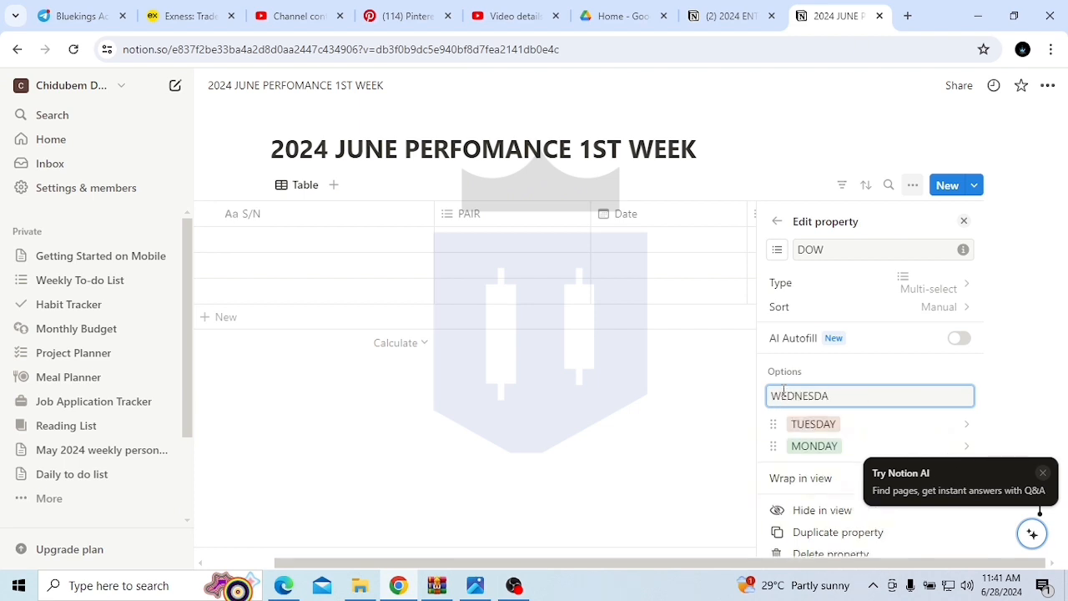
pyautogui.press('Return')
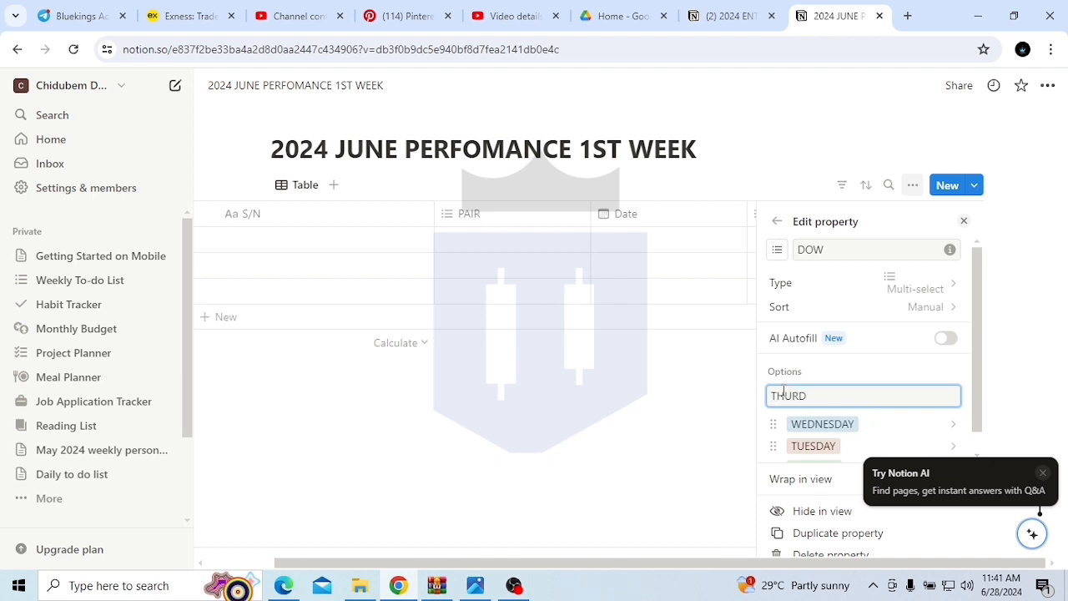
# Step: Add THURSDAY and FRIDAY as further DOW options and close the property settings
pyautogui.write('THURSDAY')
pyautogui.press('Return')
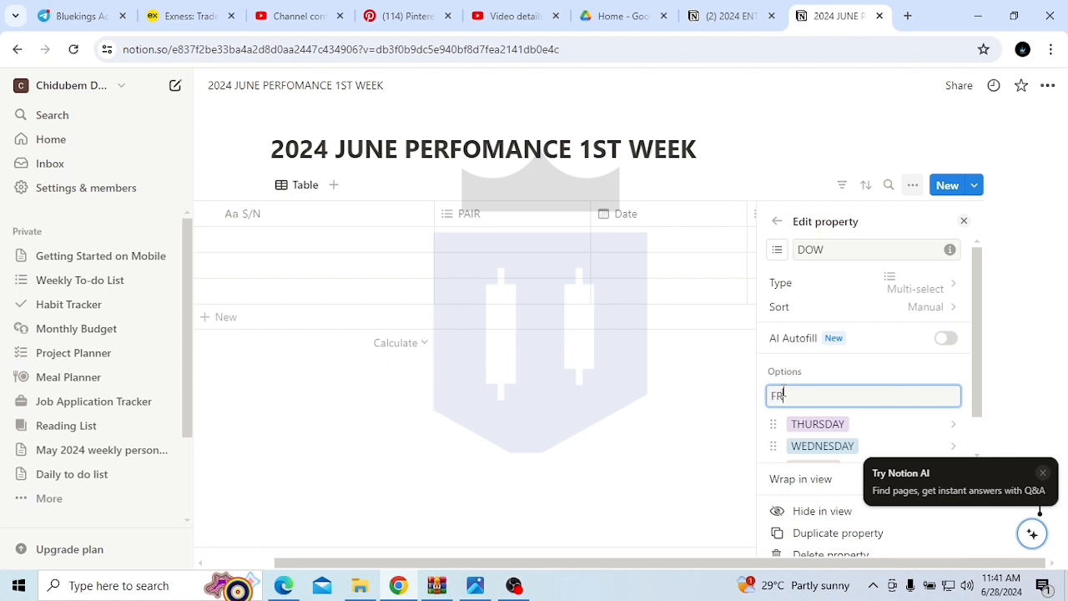
pyautogui.write('FRIDAY')
pyautogui.press('Return')
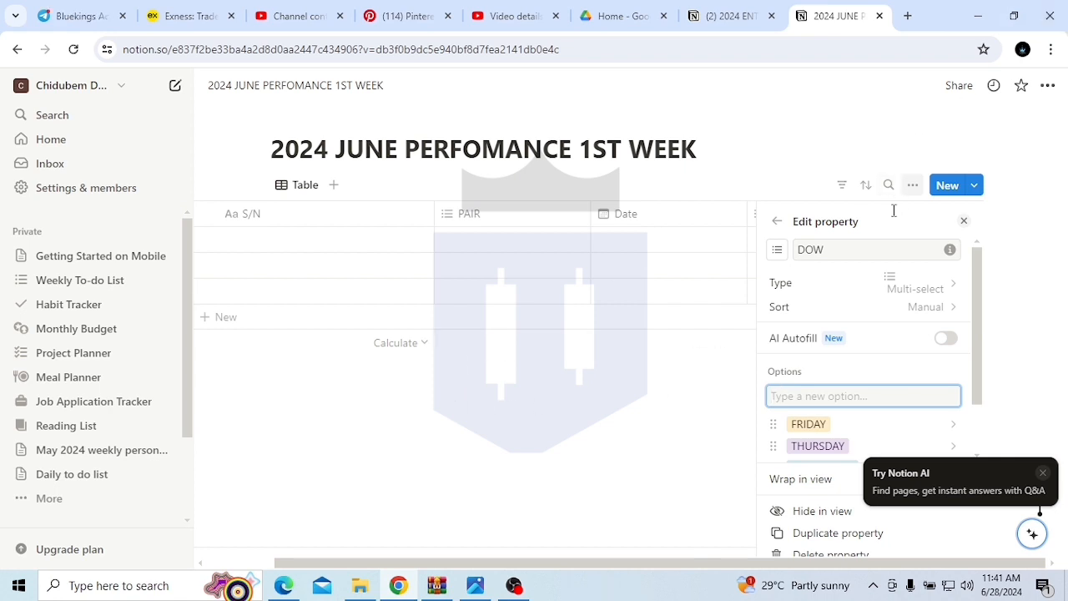
pyautogui.click(680, 394)
# Step: Check which columns follow DOW in the JUNE 2024 PERFORMANCE table, then return to the first-week table
pyautogui.click(988, 217)
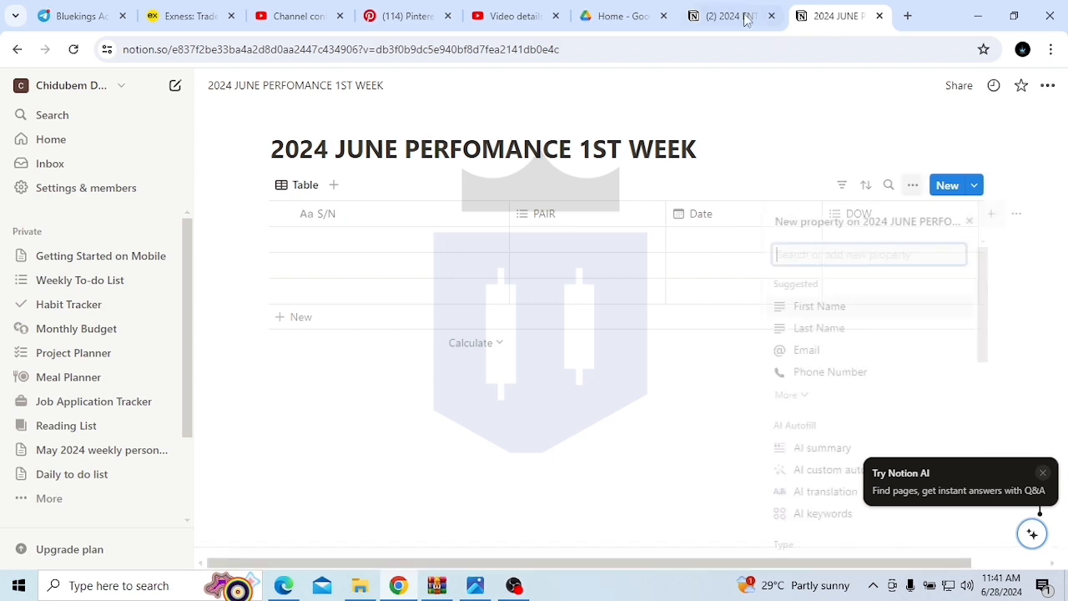
pyautogui.click(745, 20)
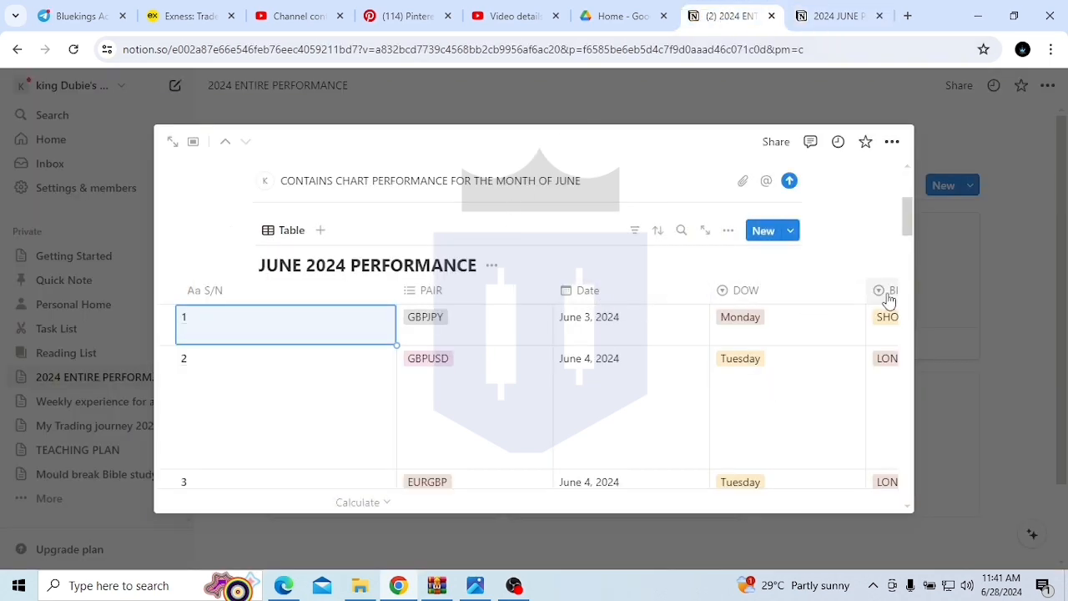
pyautogui.press('Right')
pyautogui.press('Right')
pyautogui.press('Right')
pyautogui.press('Right')
pyautogui.press('Right')
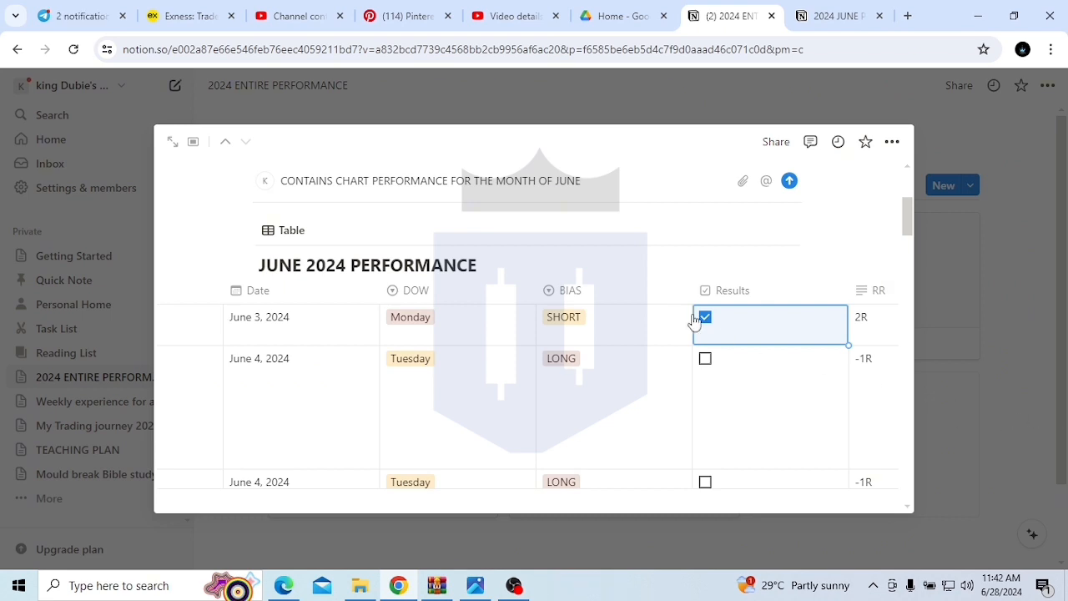
pyautogui.click(835, 16)
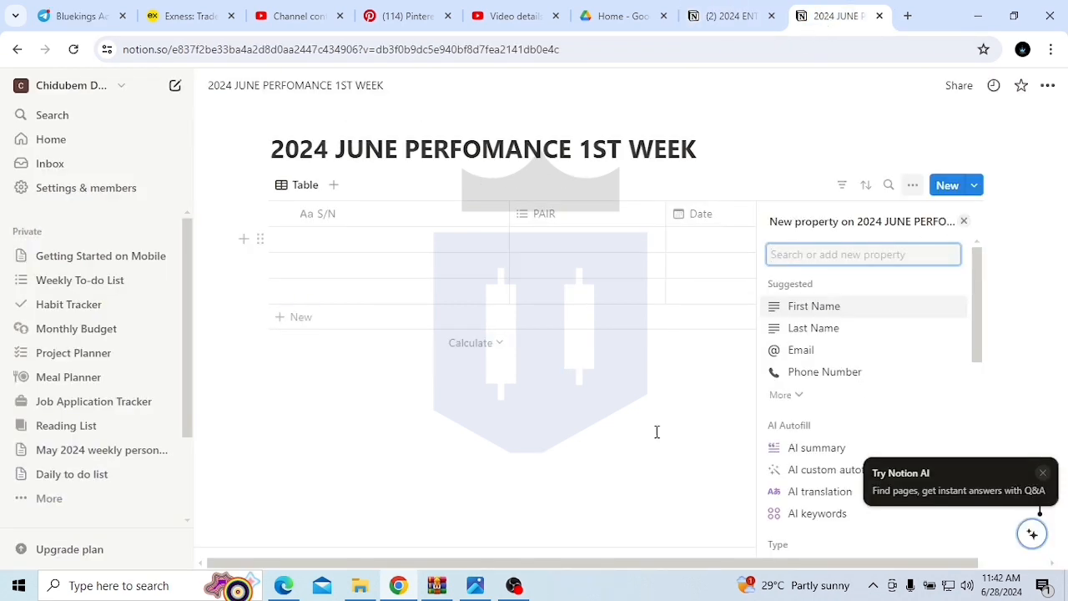
pyautogui.click(631, 459)
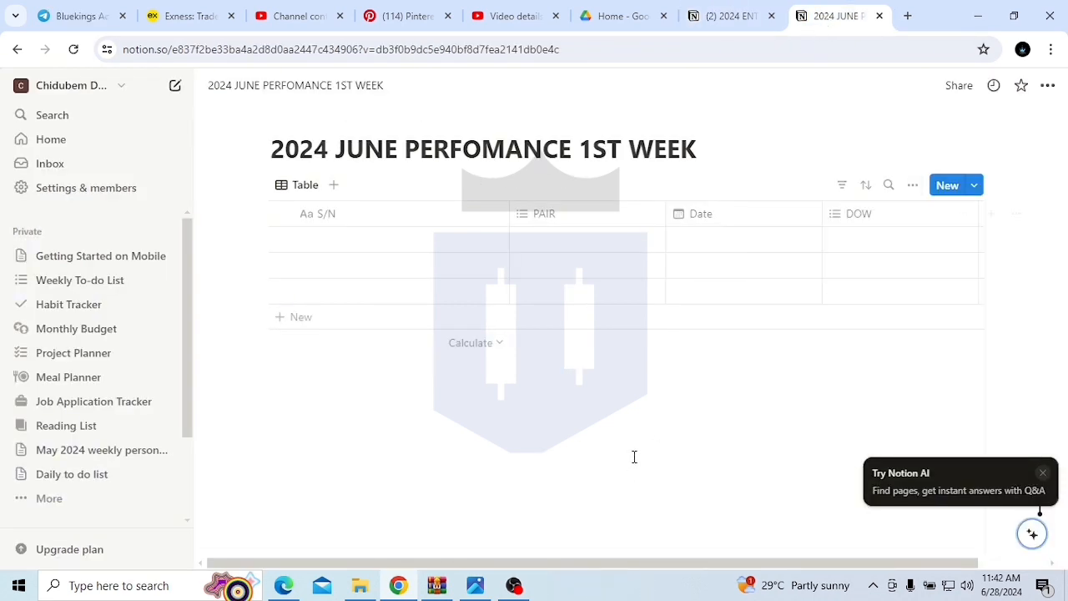
# Step: Add a BIAS property to the first-week table and set its type to Multi-select
pyautogui.click(993, 213)
pyautogui.write('BIAS')
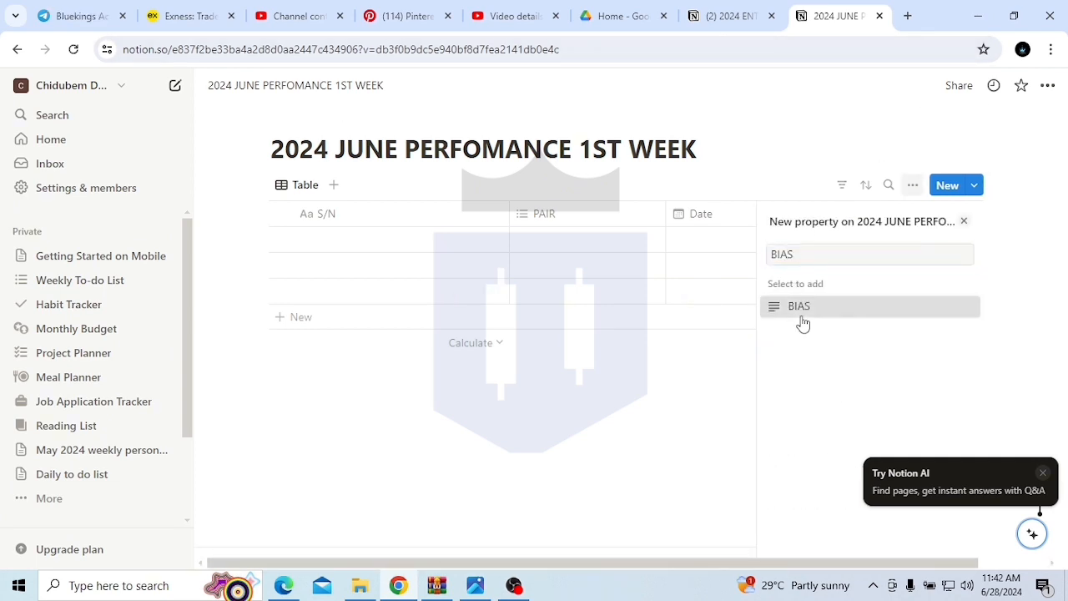
pyautogui.click(800, 309)
pyautogui.click(802, 284)
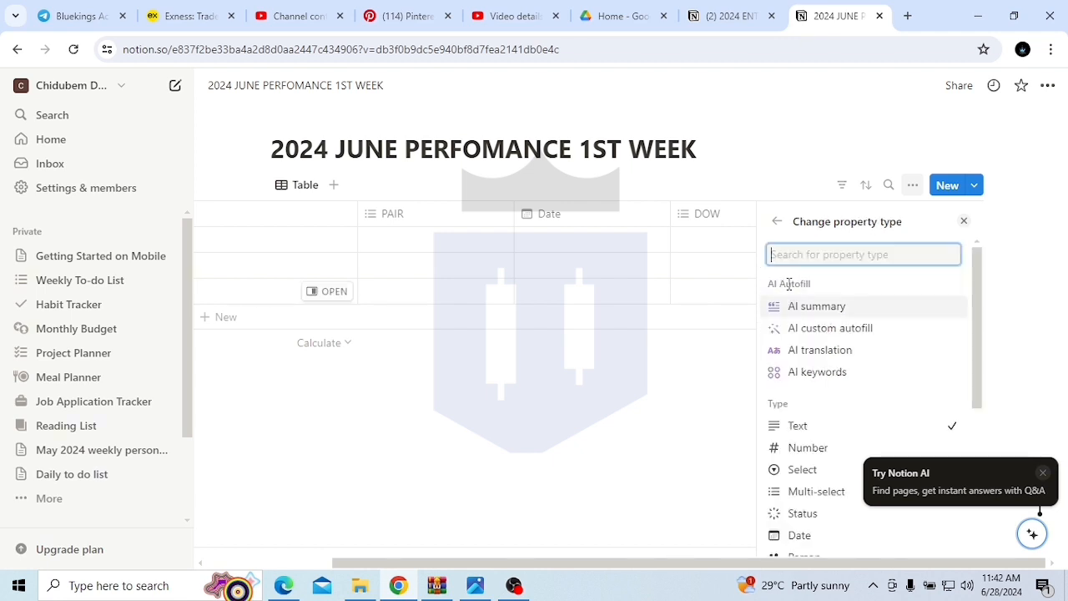
pyautogui.click(810, 493)
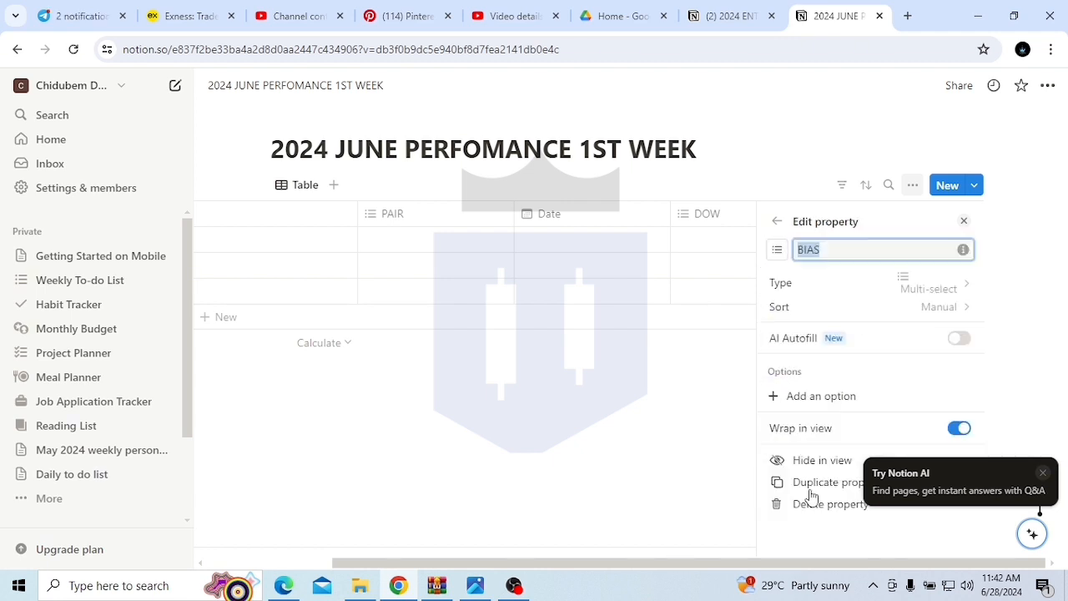
# Step: Add LONG and SHORT as options of the BIAS property and close its settings
pyautogui.click(793, 395)
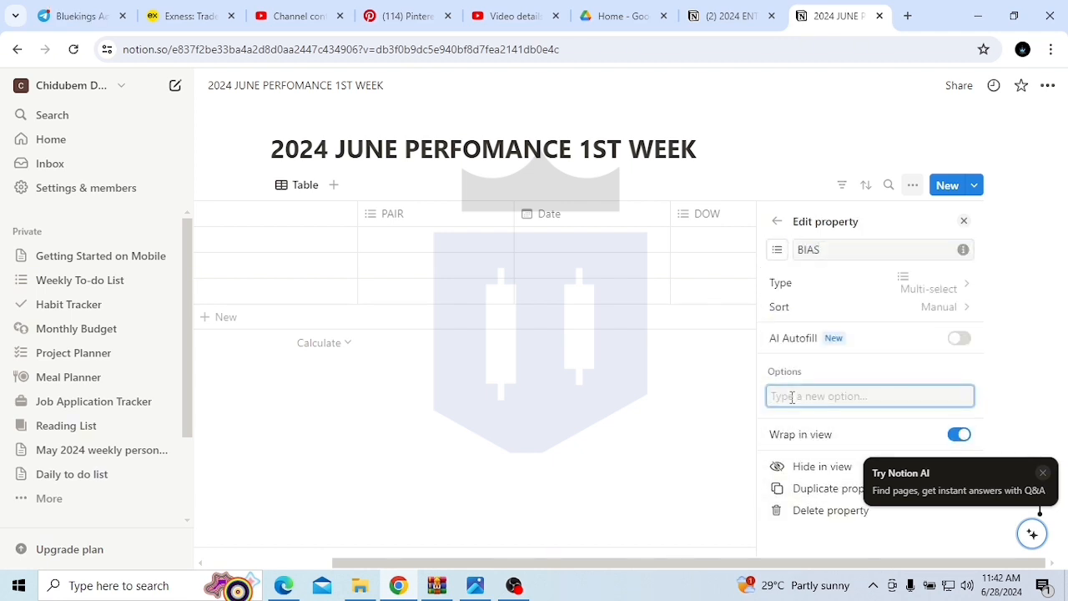
pyautogui.write('LONG')
pyautogui.press('Return')
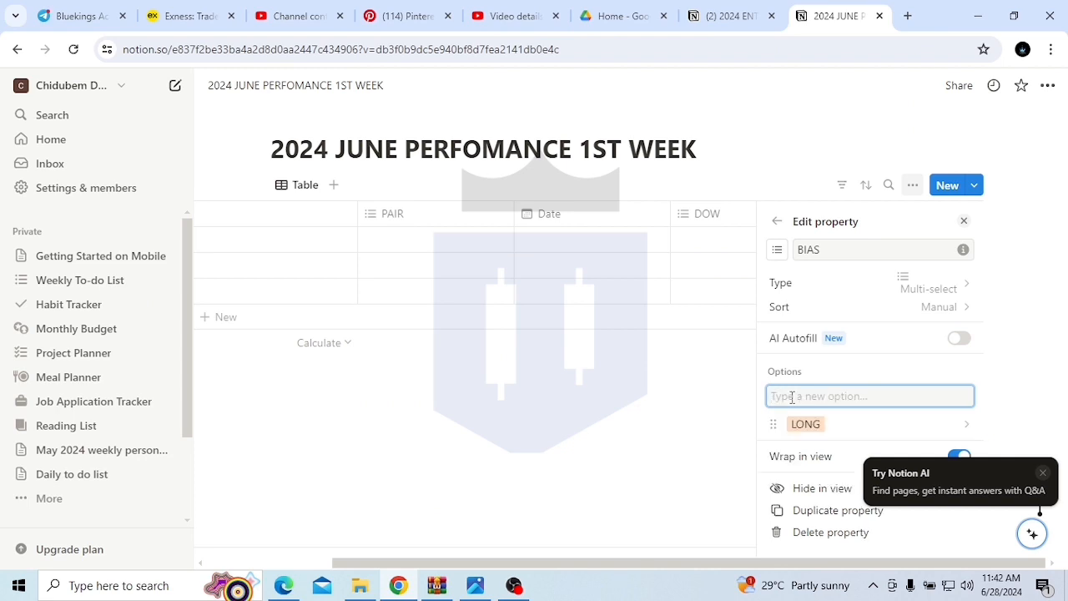
pyautogui.write('SHORT')
pyautogui.press('Return')
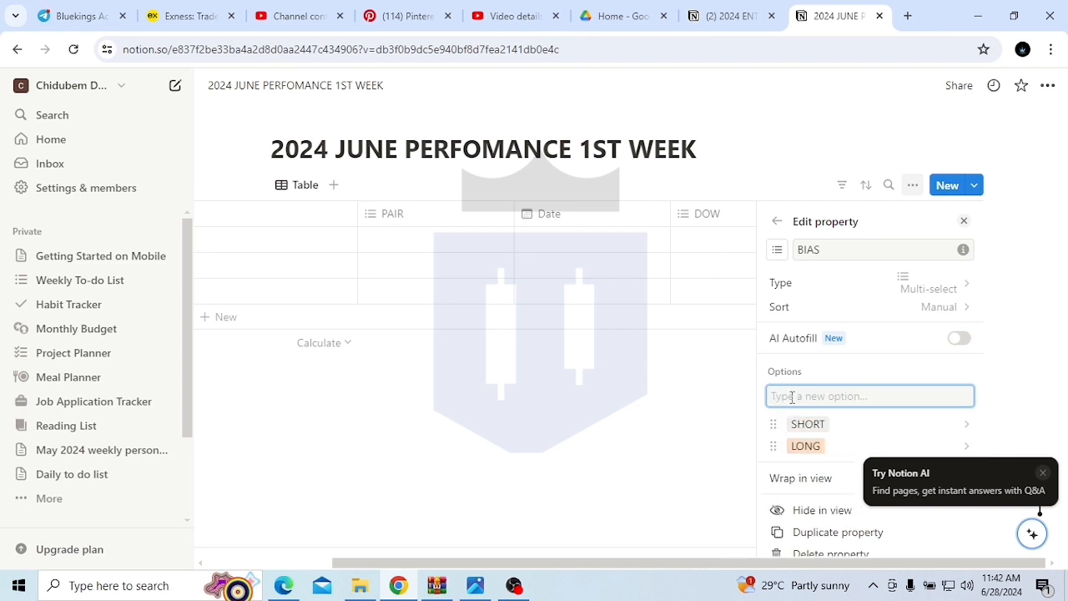
pyautogui.click(642, 391)
# Step: Check which column follows BIAS in the JUNE 2024 PERFORMANCE table, then return to the first-week table
pyautogui.click(1004, 216)
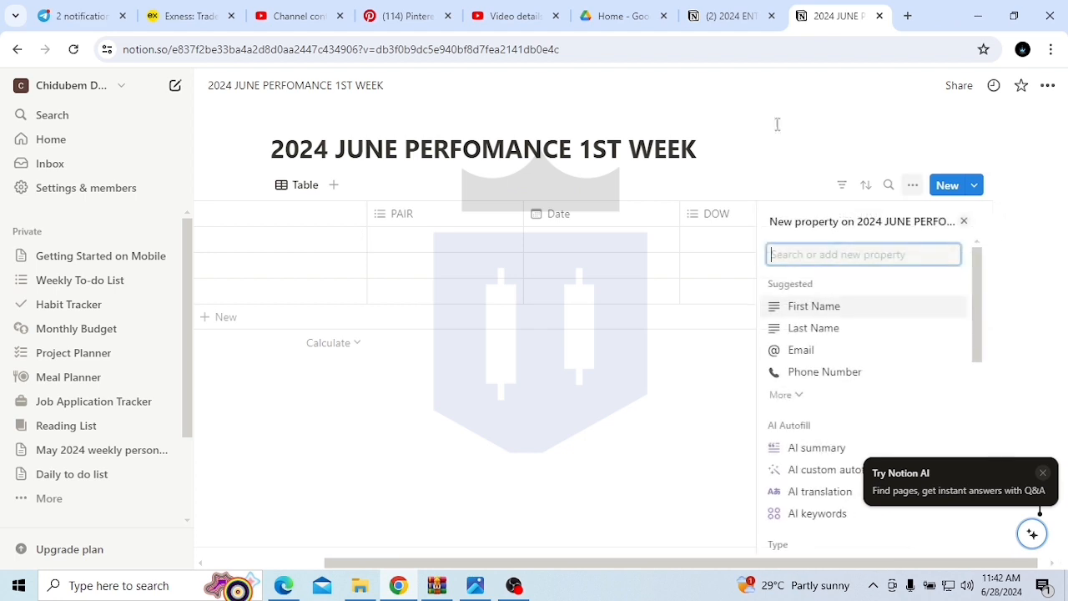
pyautogui.click(701, 21)
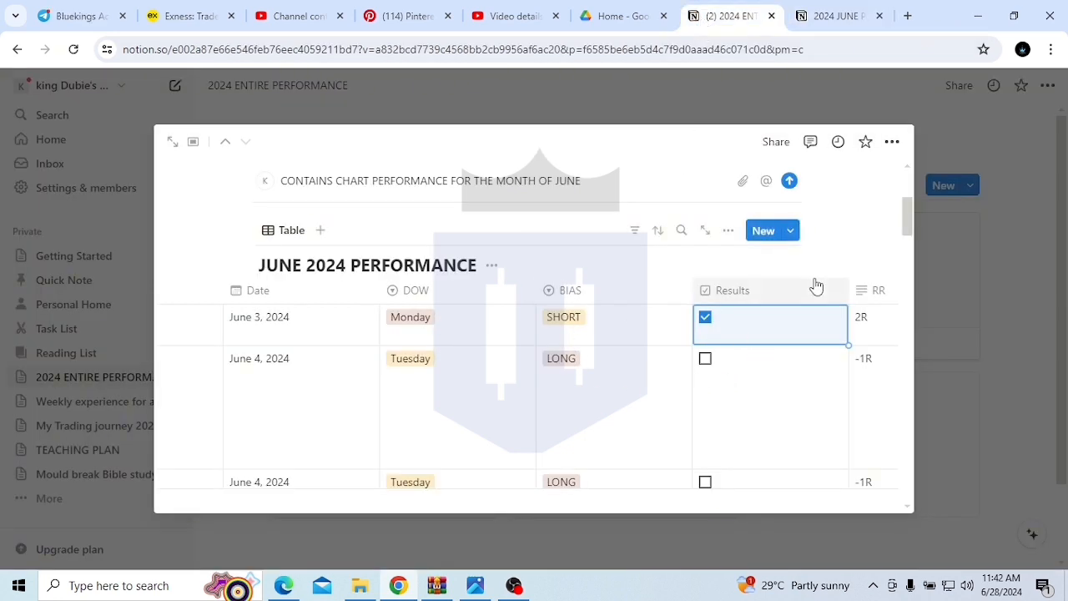
pyautogui.click(823, 17)
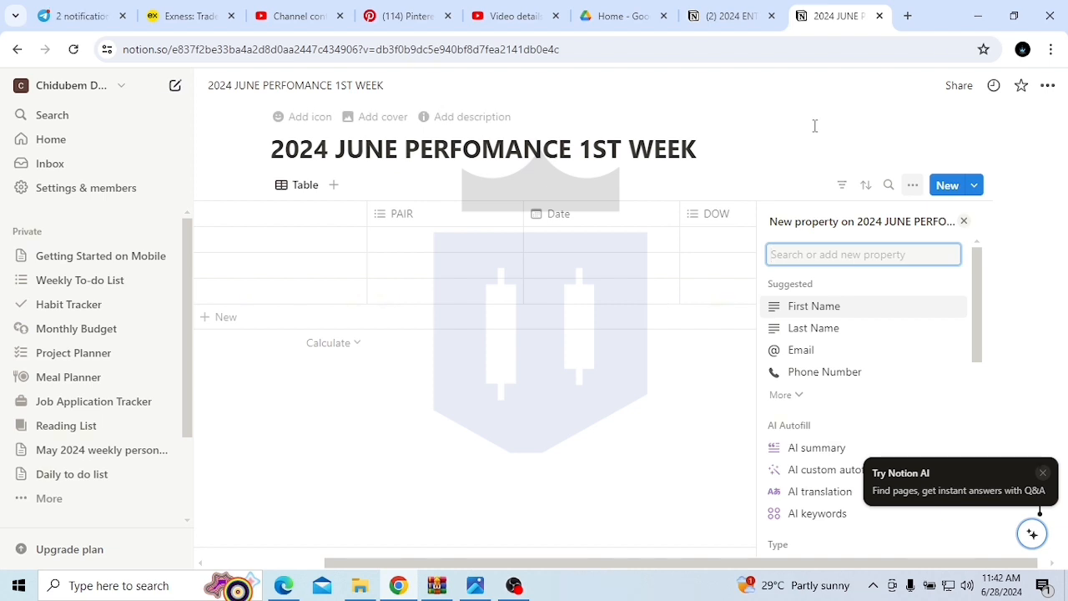
pyautogui.write('RE')
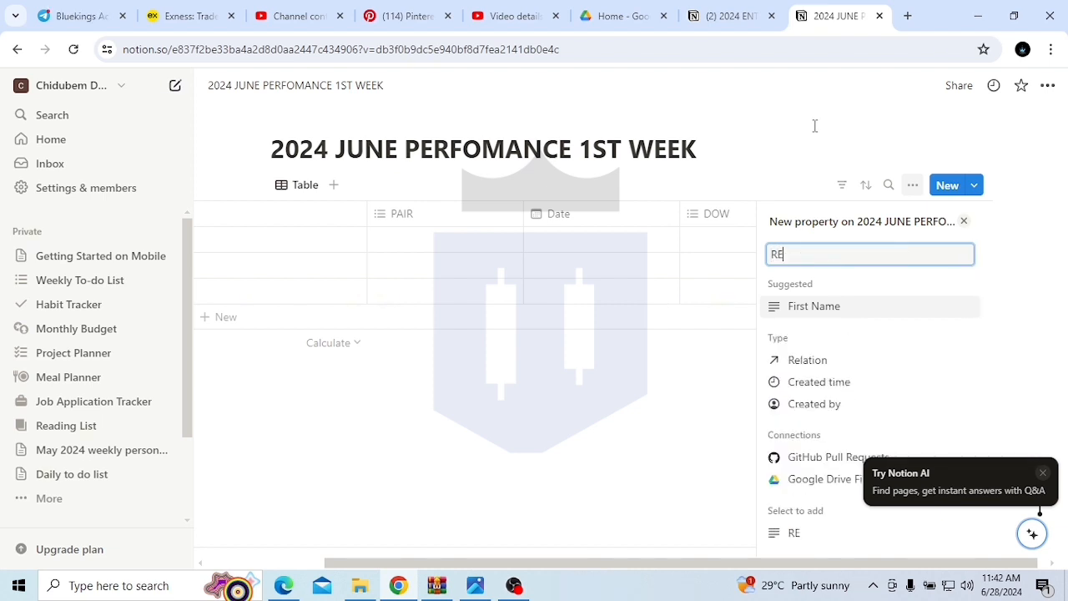
pyautogui.press('BackSpace')
pyautogui.press('BackSpace')
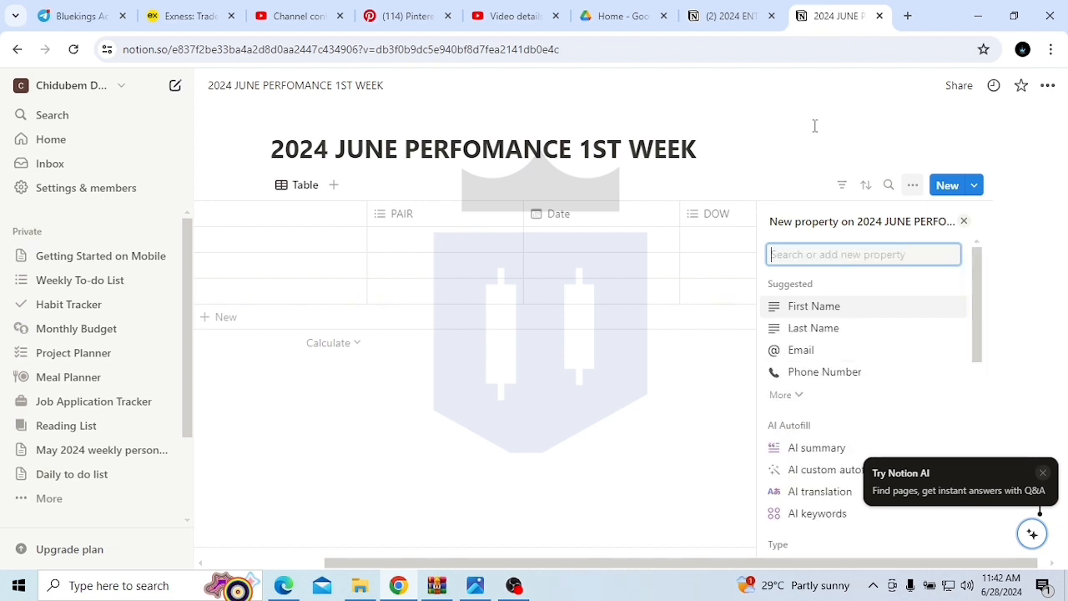
pyautogui.click(622, 386)
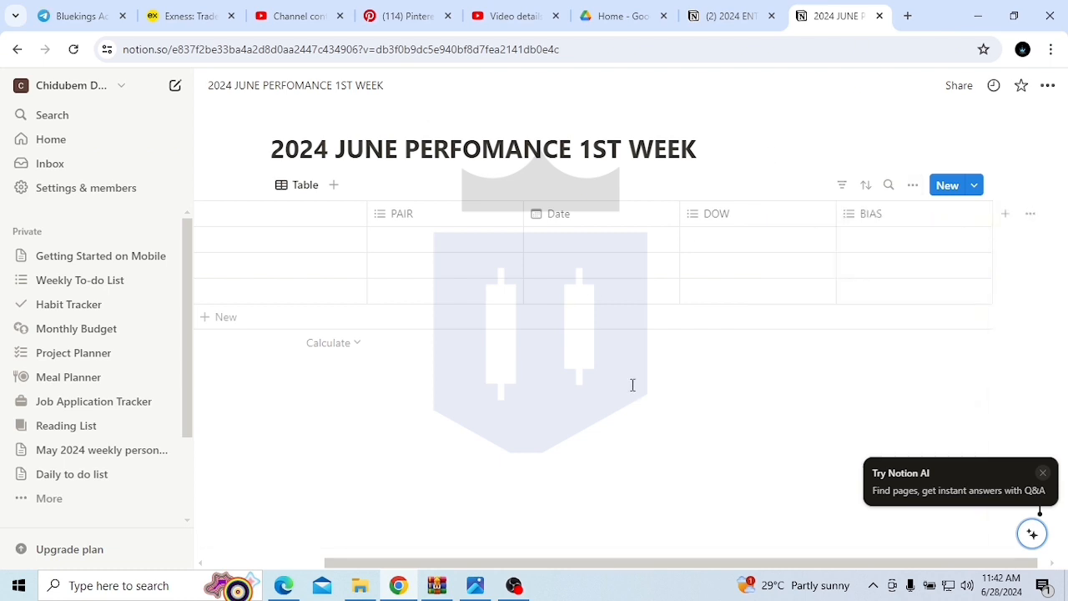
# Step: Add a RESULTS property to the first-week table and close its settings
pyautogui.click(1008, 214)
pyautogui.write('RES')
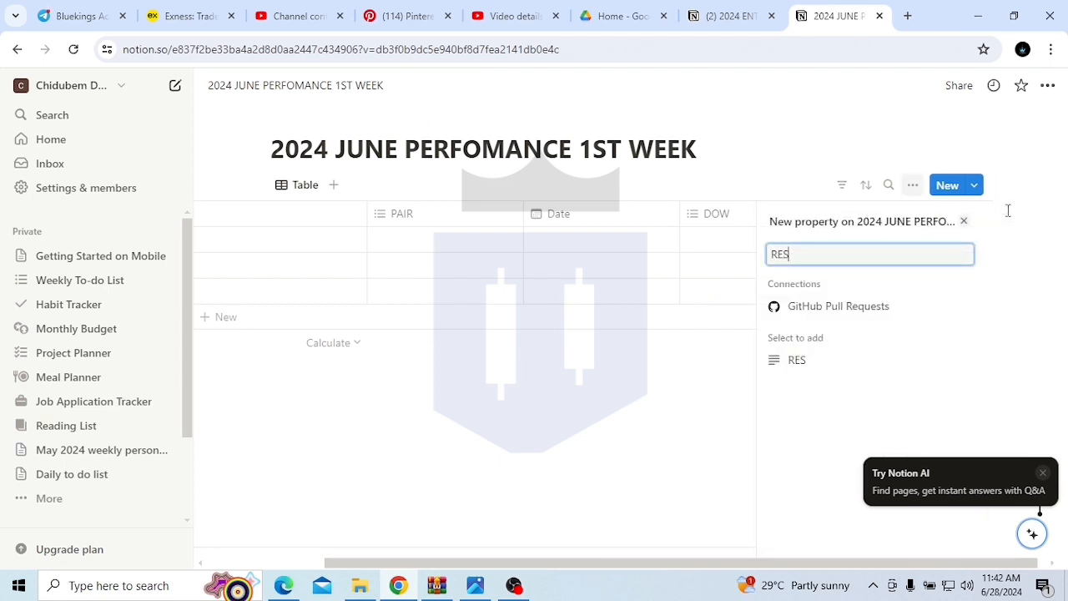
pyautogui.write('ULTS')
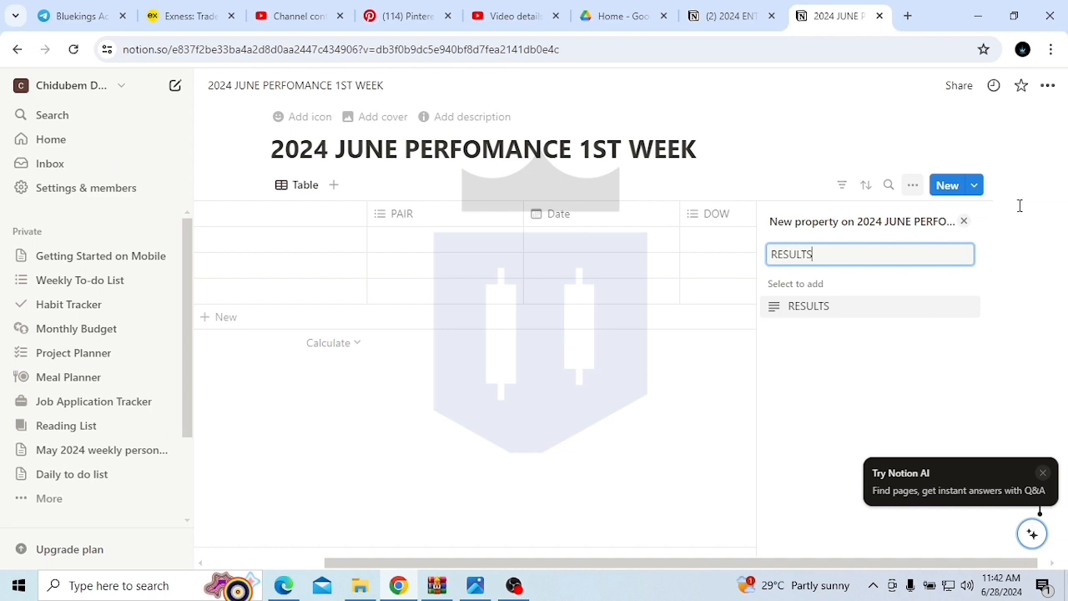
pyautogui.click(817, 311)
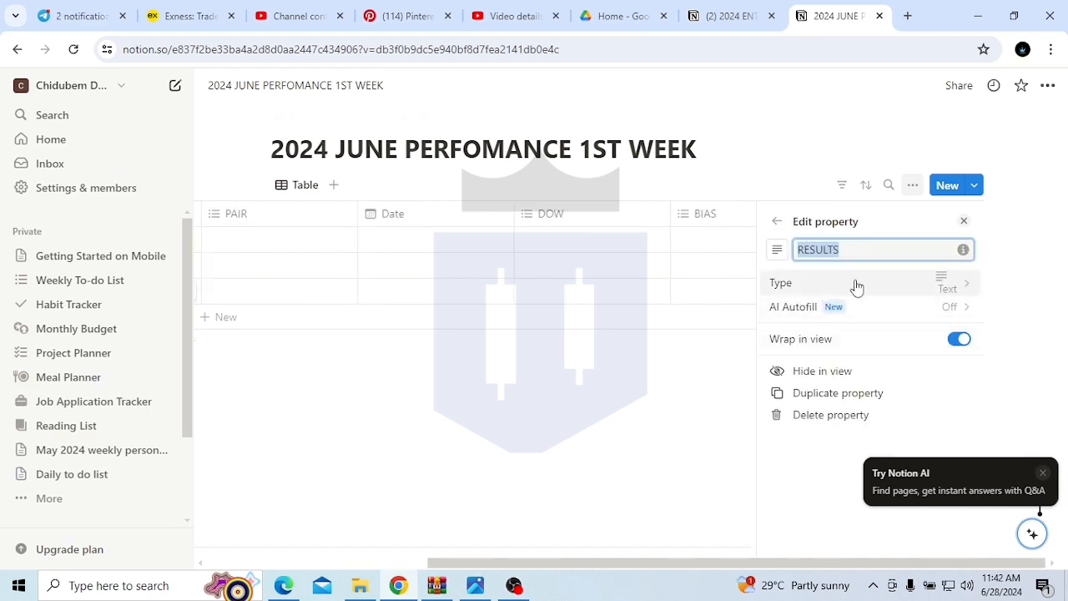
pyautogui.click(667, 381)
# Step: Check the Results column's type in the JUNE 2024 PERFORMANCE table and set the first-week RESULTS property to Checkbox
pyautogui.click(728, 17)
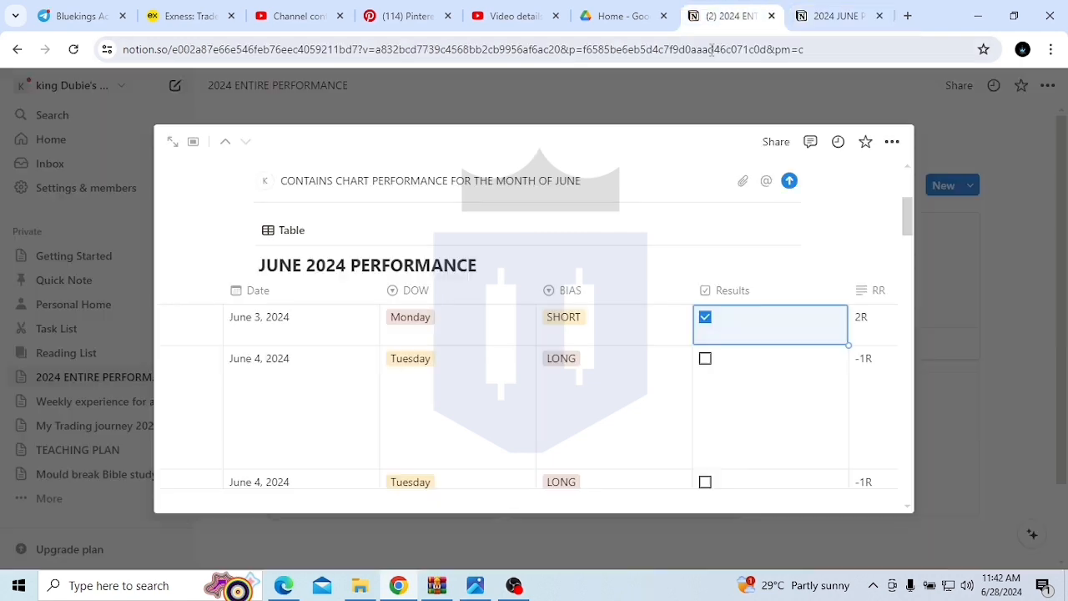
pyautogui.click(829, 17)
pyautogui.click(900, 214)
pyautogui.click(905, 273)
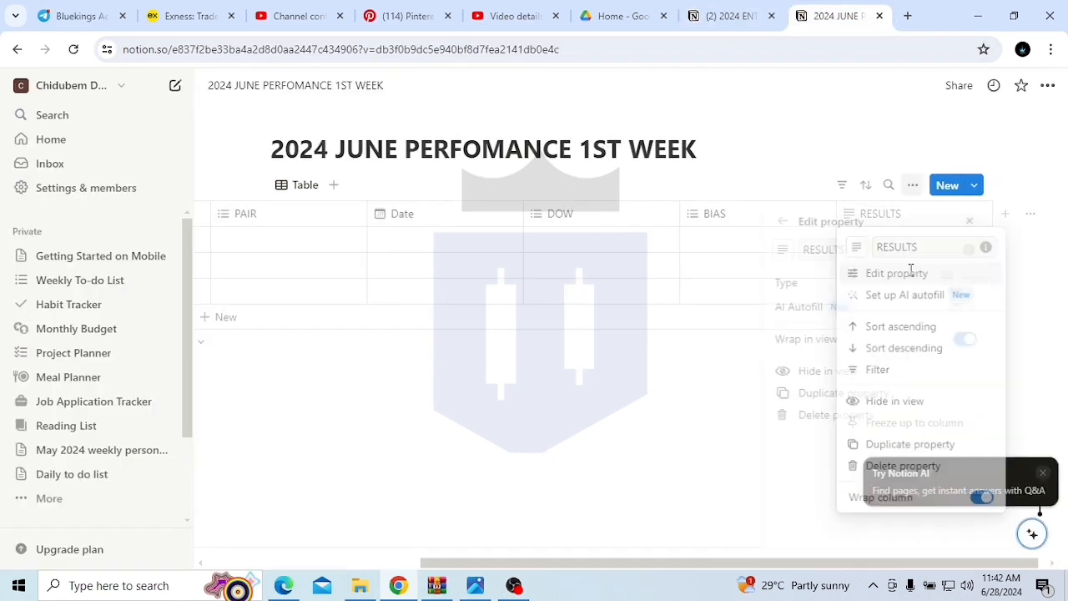
pyautogui.click(862, 296)
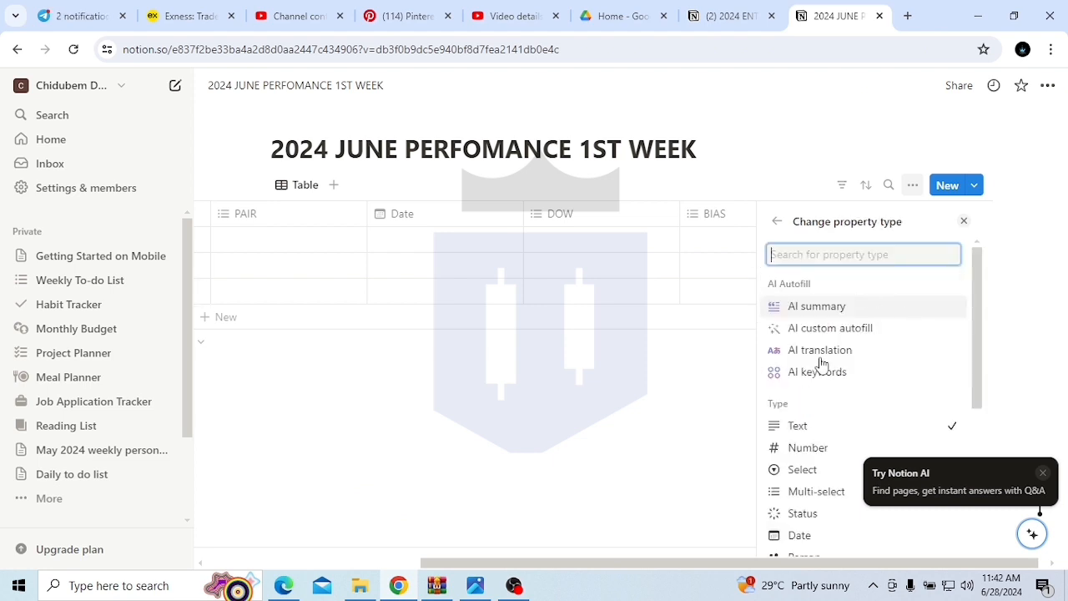
pyautogui.scroll(-3, 793, 497)
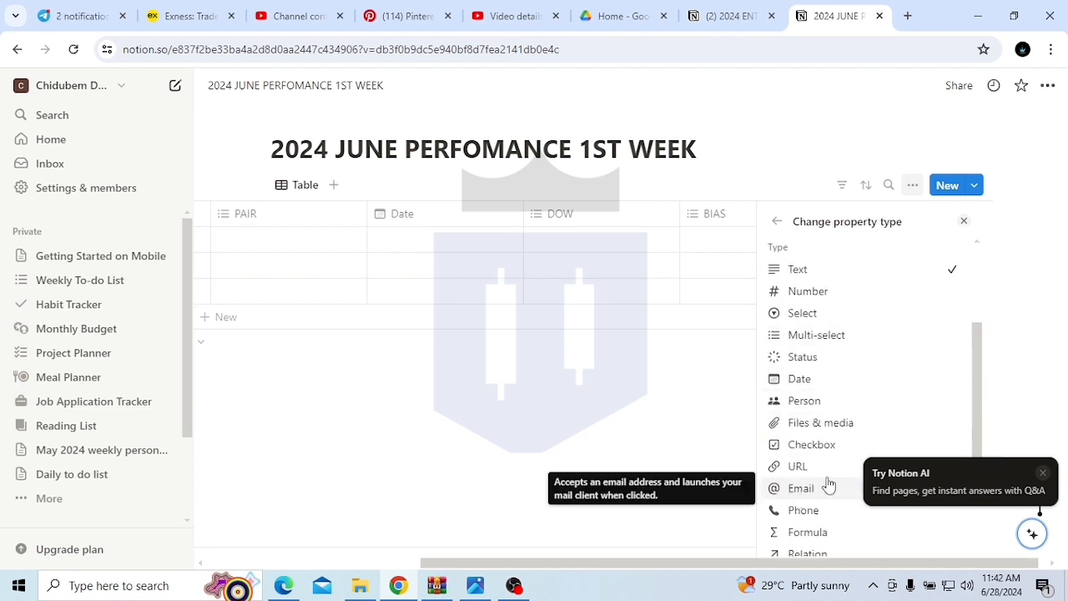
pyautogui.click(798, 445)
pyautogui.click(706, 426)
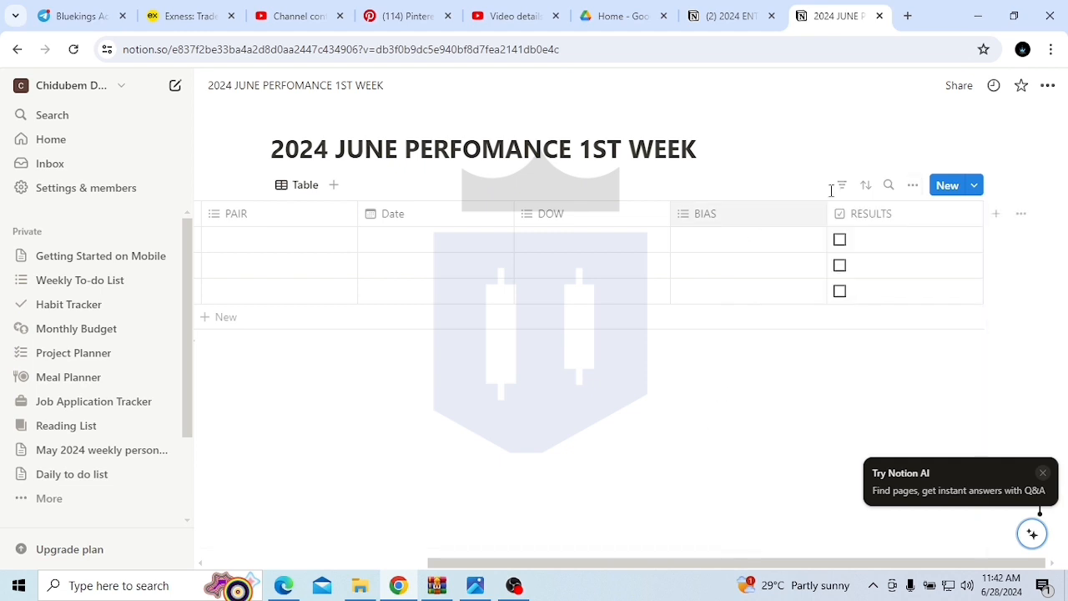
# Step: Look up the column after Results in the JUNE 2024 PERFORMANCE table and add an RR text property to the first-week table
pyautogui.click(995, 211)
pyautogui.click(718, 18)
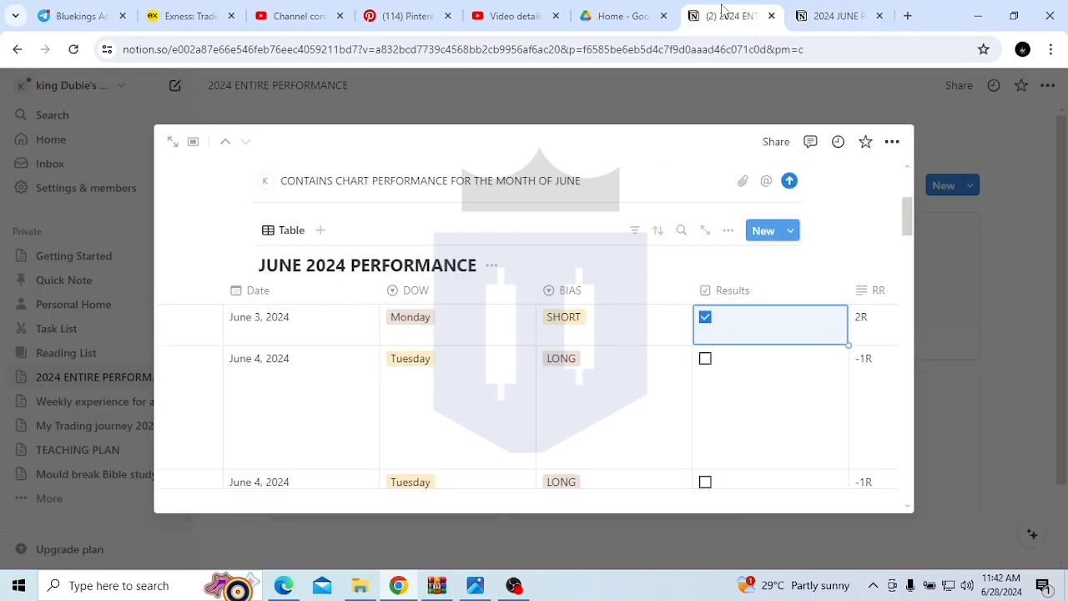
pyautogui.click(839, 12)
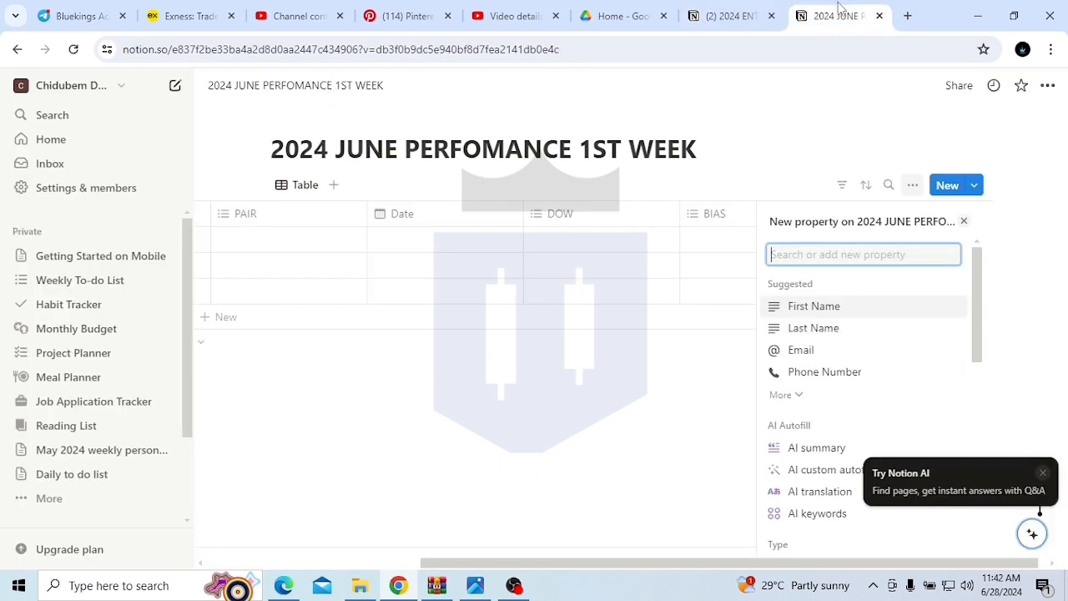
pyautogui.write('RR')
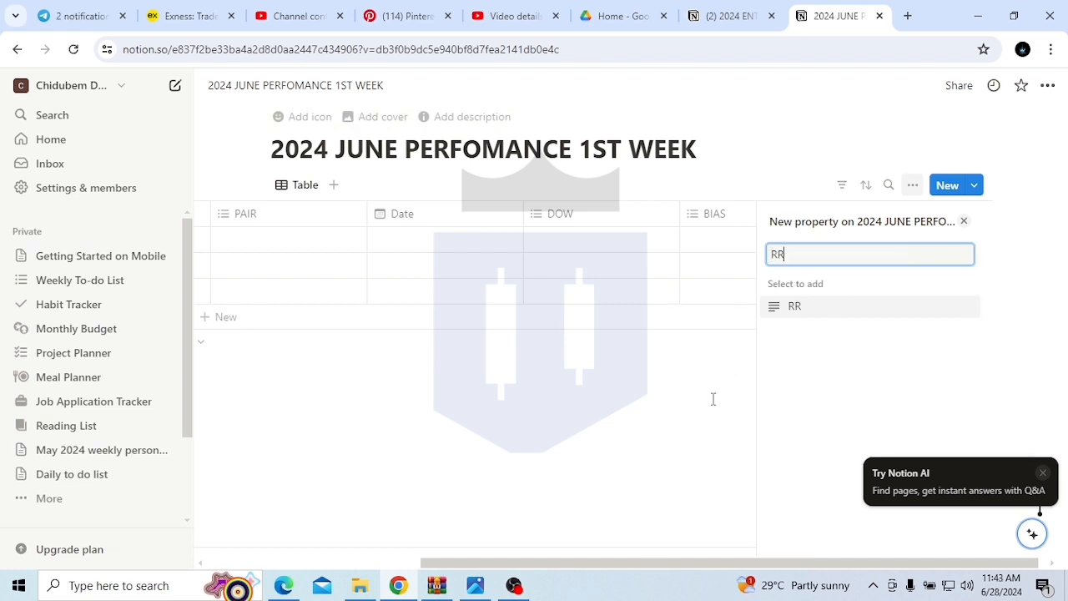
pyautogui.click(835, 307)
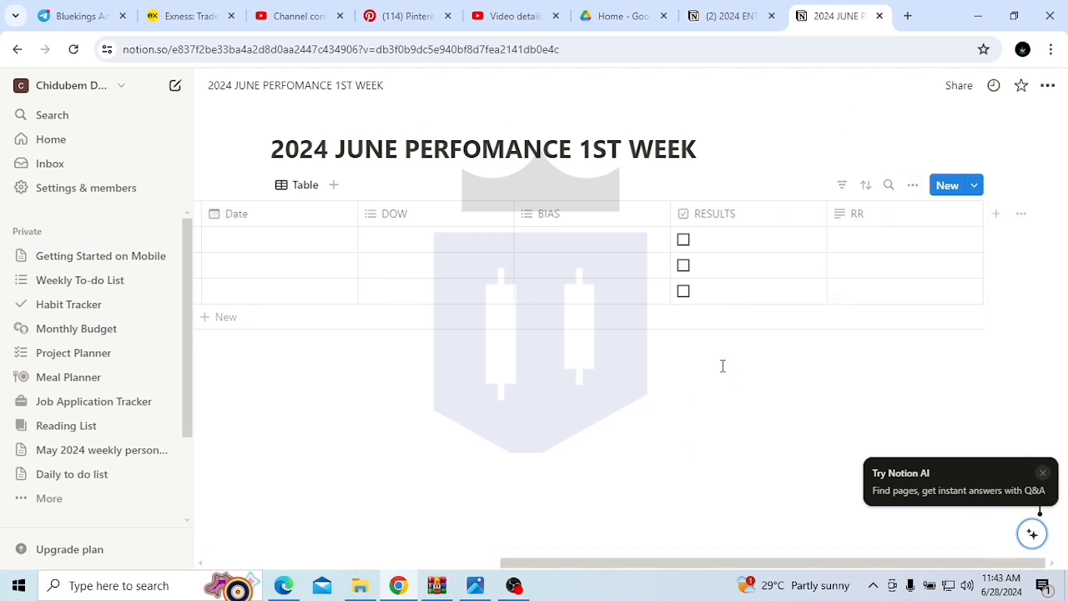
# Step: Check which columns follow RR in the JUNE 2024 PERFORMANCE table, then return to the first-week table
pyautogui.click(718, 16)
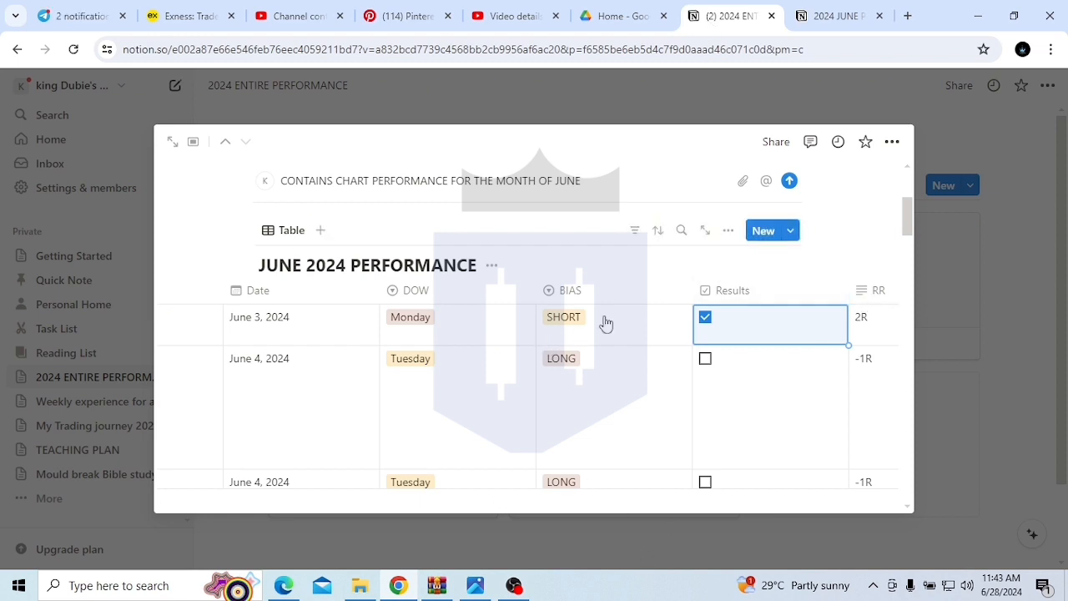
pyautogui.press('Right')
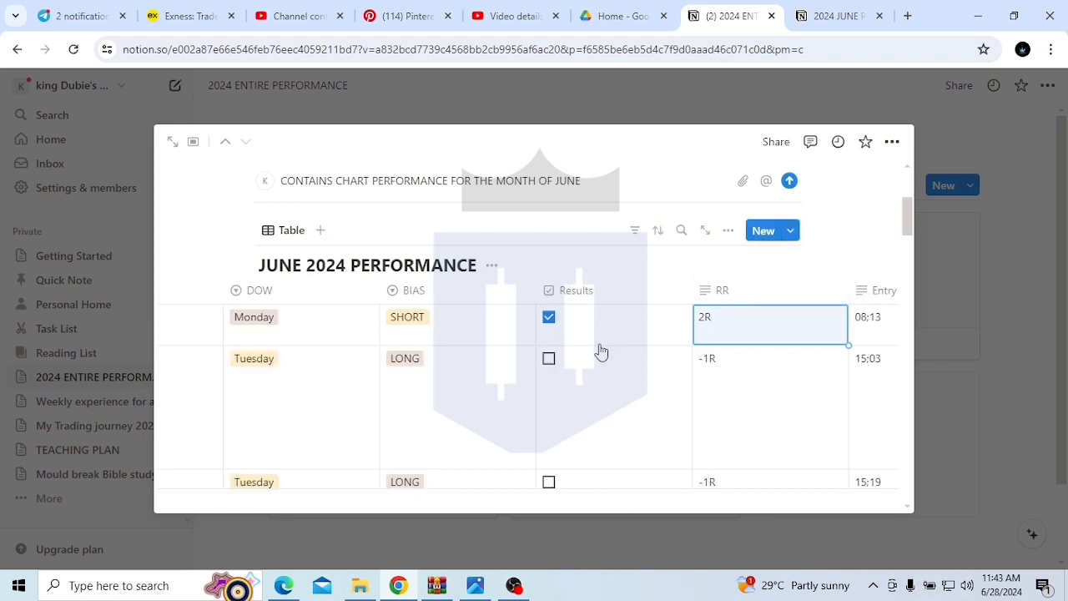
pyautogui.press('Right')
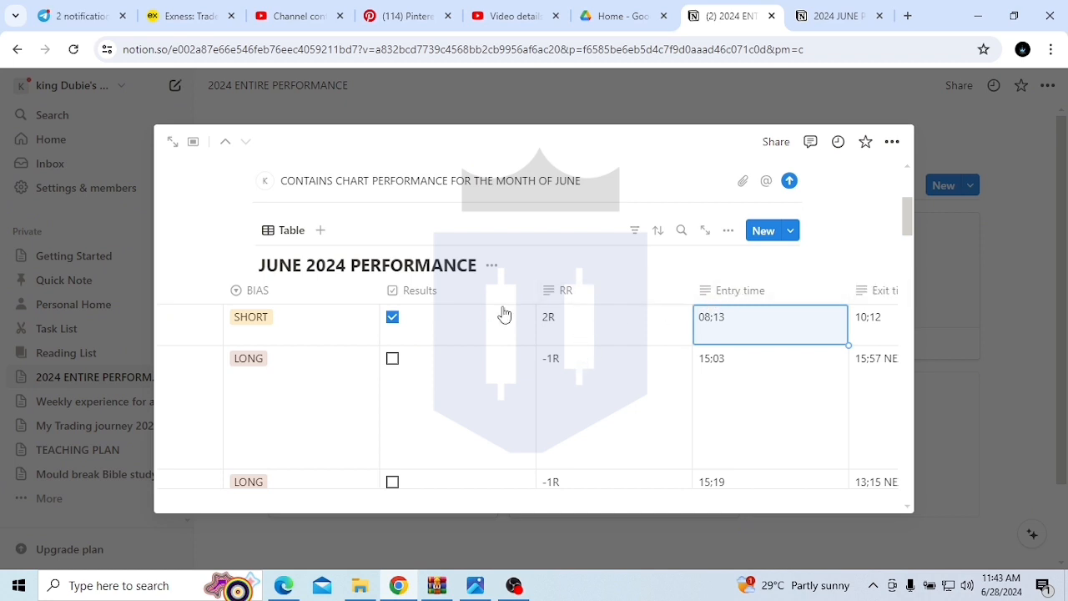
pyautogui.press('Right')
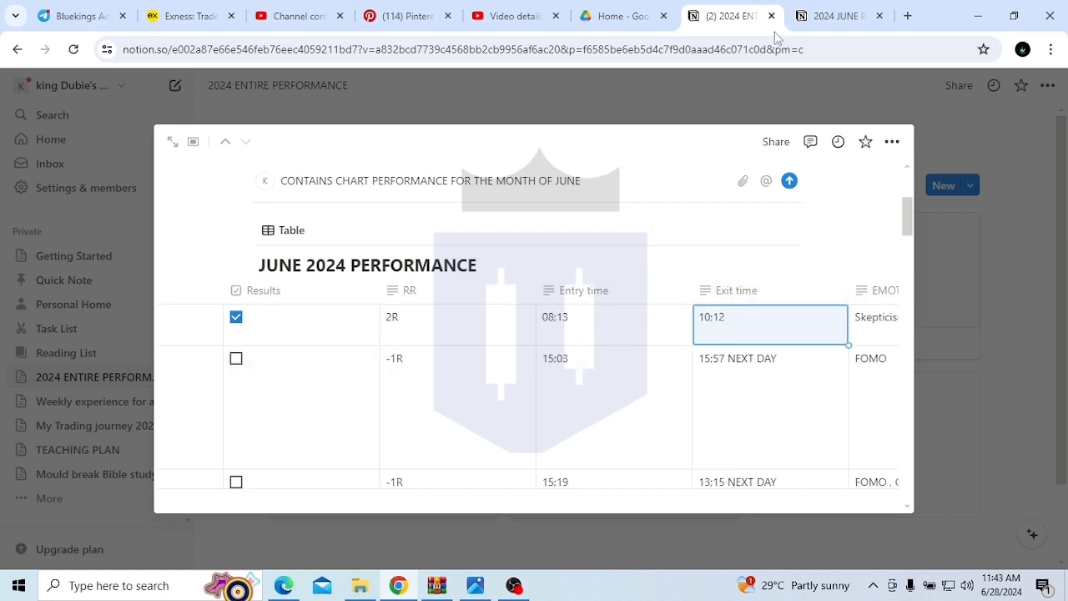
pyautogui.click(827, 18)
# Step: Add an Entry time text property to the first-week table and close its settings
pyautogui.write('Entry time')
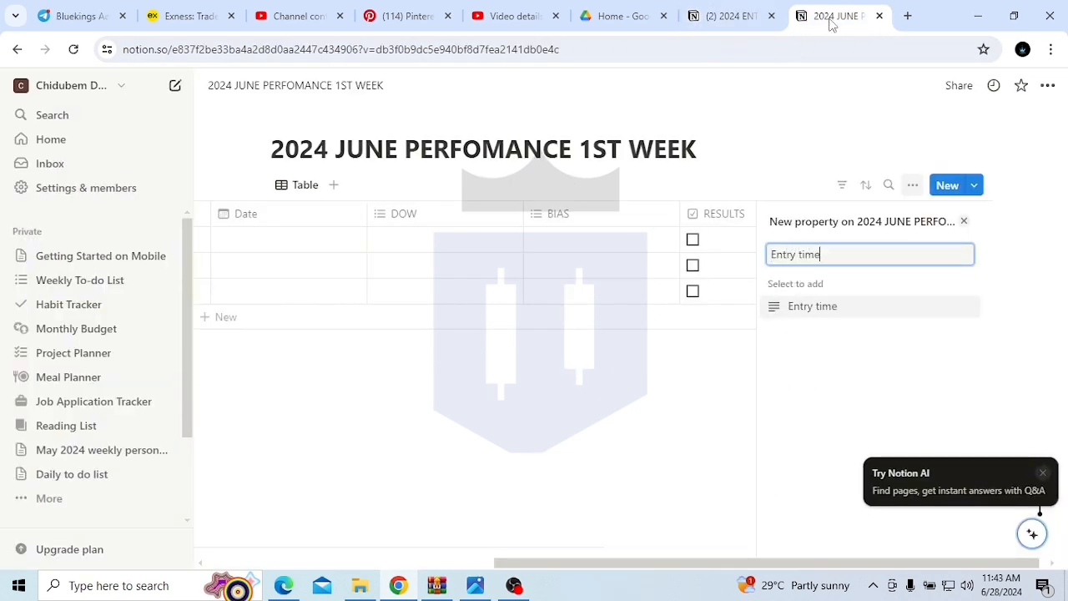
pyautogui.press('Return')
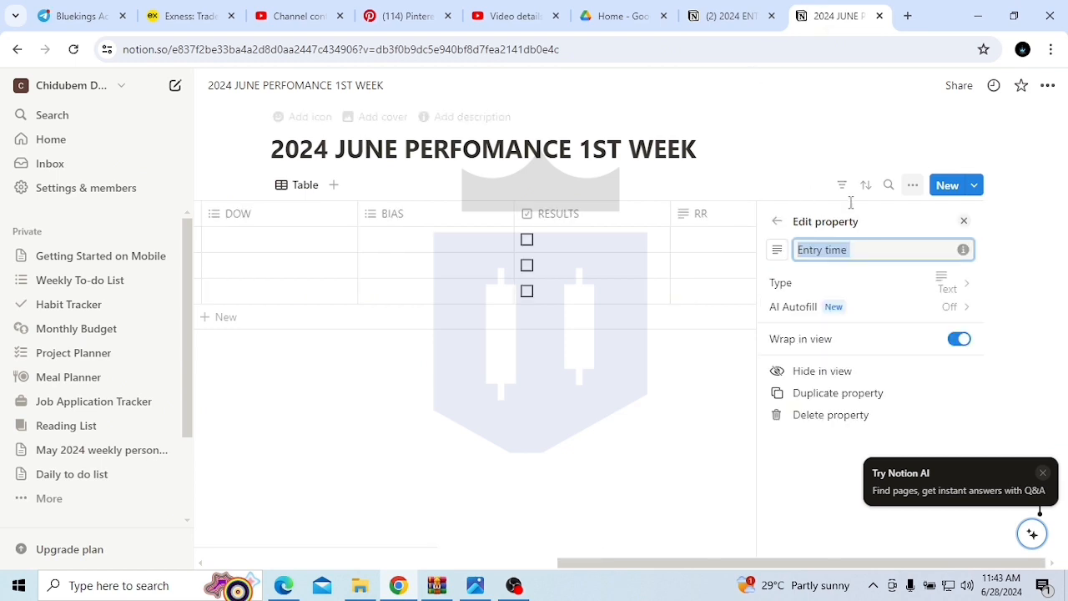
pyautogui.click(668, 381)
# Step: Add an Exit time text property to the first-week table and close its settings
pyautogui.click(1004, 214)
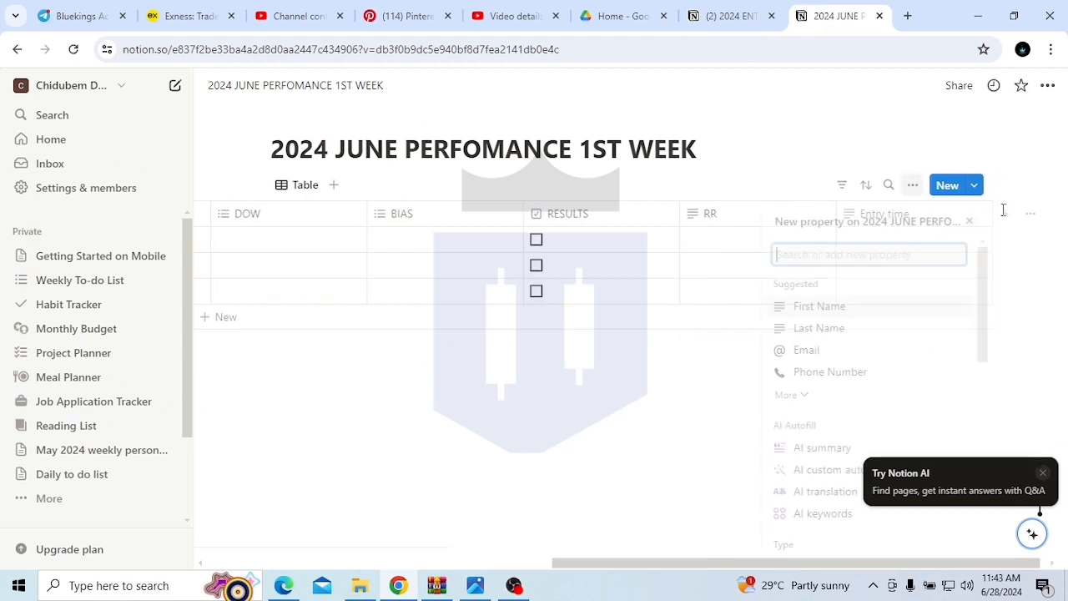
pyautogui.write('Ex')
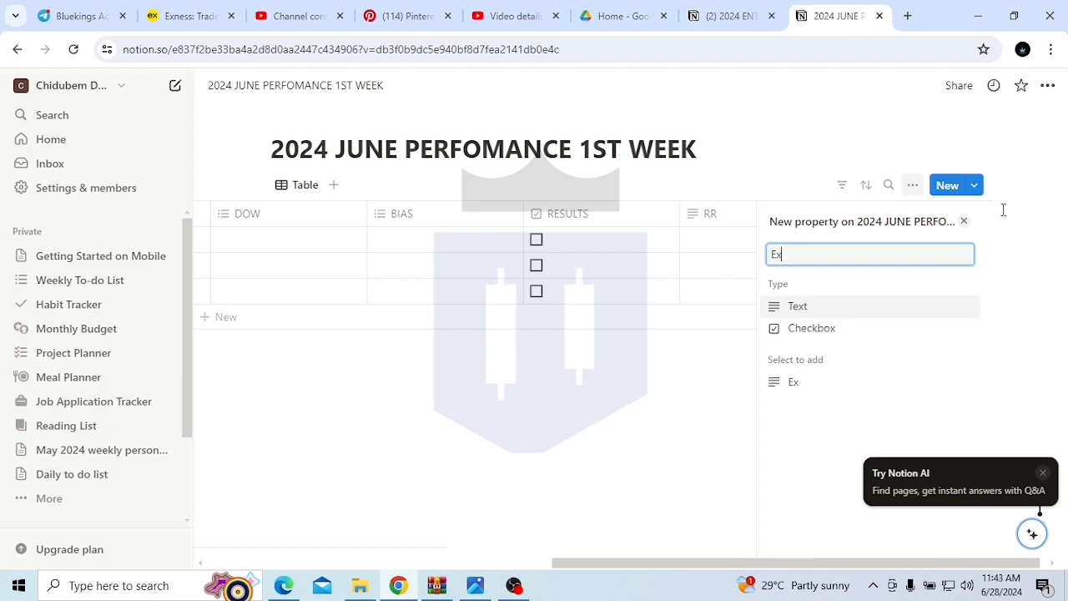
pyautogui.write('it time')
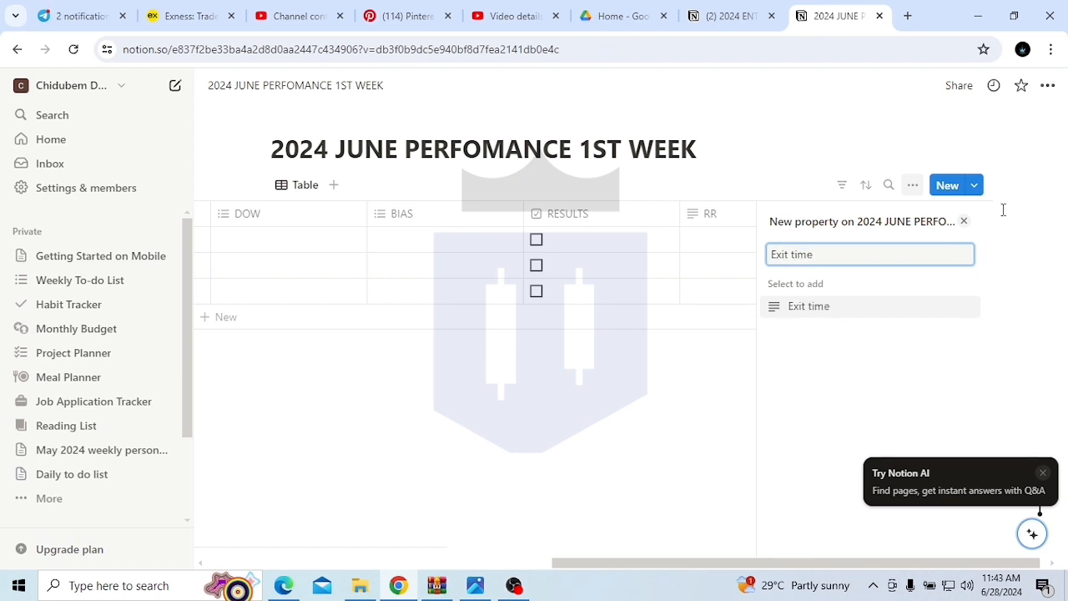
pyautogui.press('Return')
pyautogui.click(671, 400)
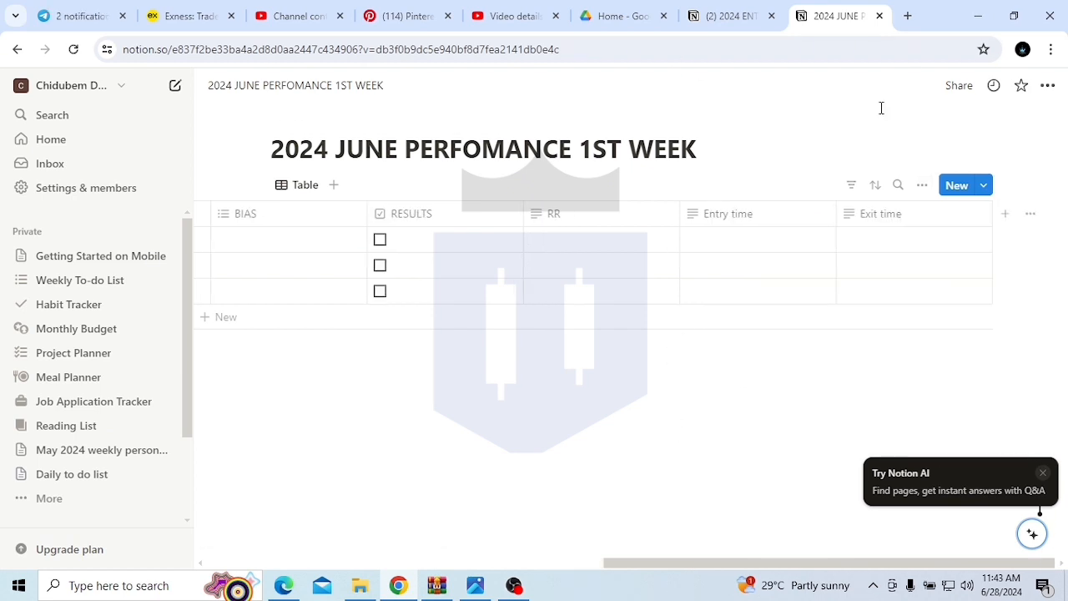
# Step: Check which columns follow Exit time in the JUNE 2024 PERFORMANCE table, then return to the first-week table
pyautogui.click(749, 20)
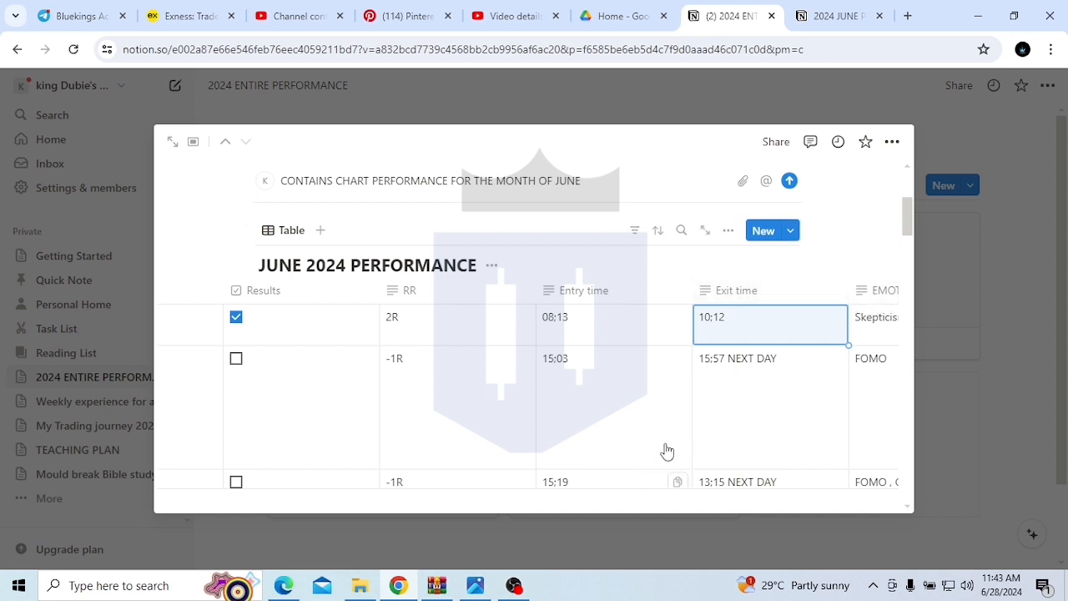
pyautogui.press('Right')
pyautogui.press('Right')
pyautogui.press('Right')
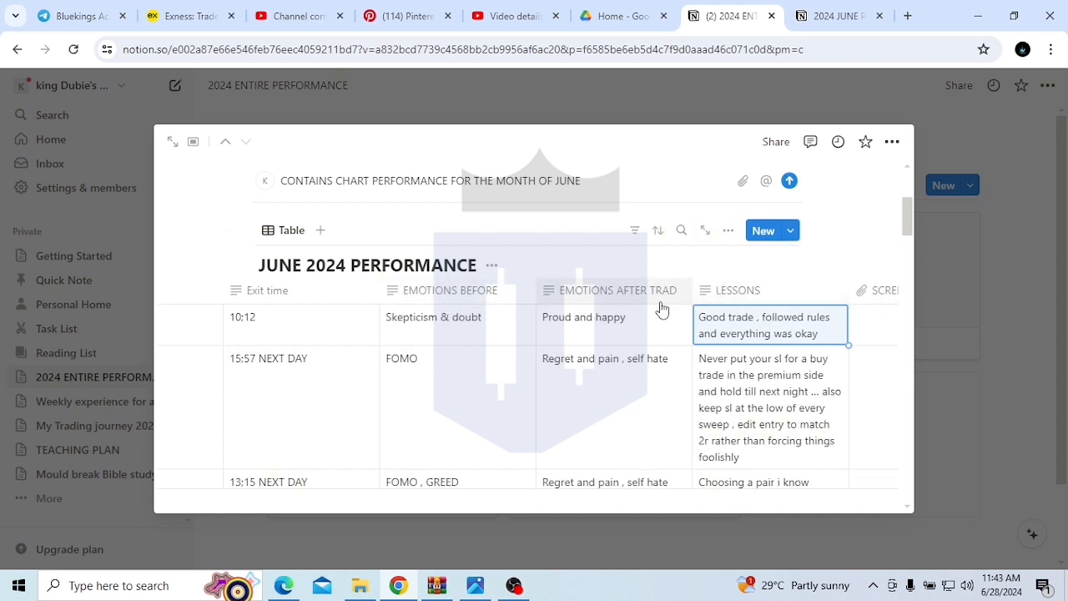
pyautogui.click(824, 18)
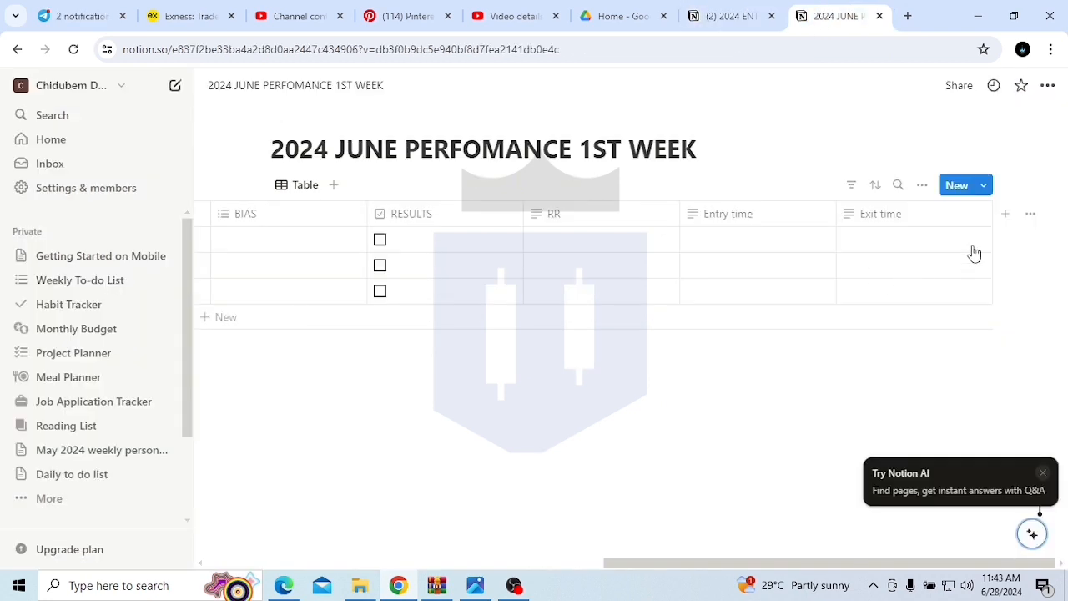
# Step: Add an "Emotions before trade" text property to the first-week table and close its settings
pyautogui.click(1005, 214)
pyautogui.write('Emotions')
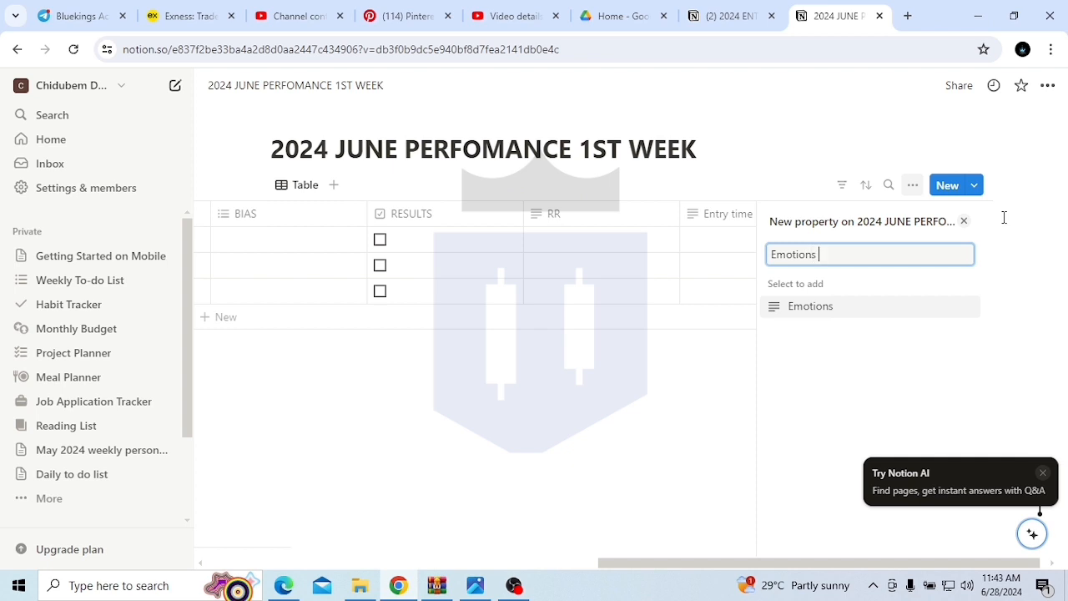
pyautogui.write(' before trade')
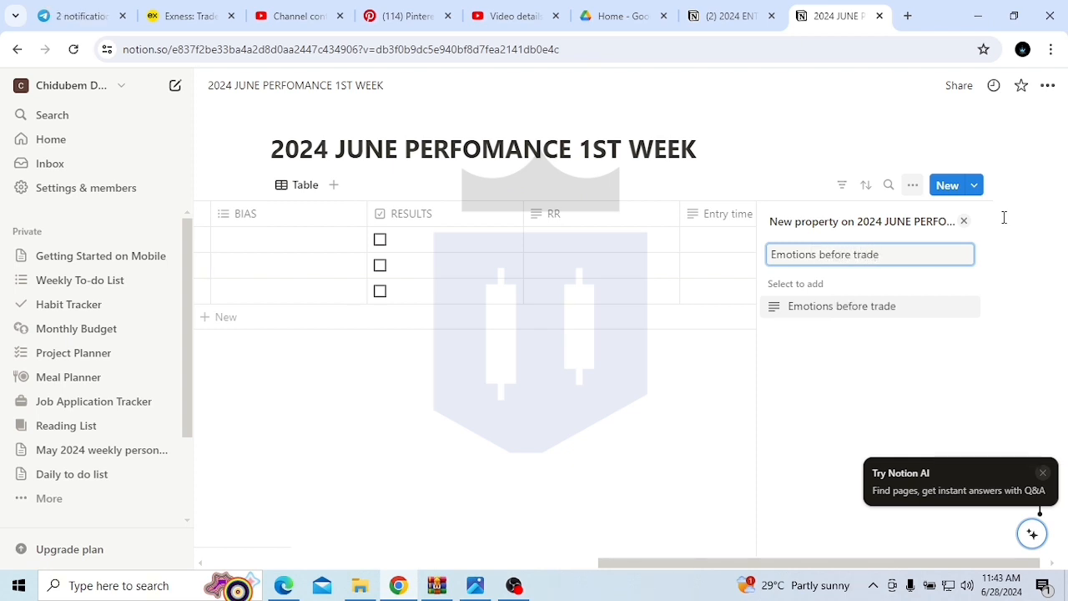
pyautogui.press('Return')
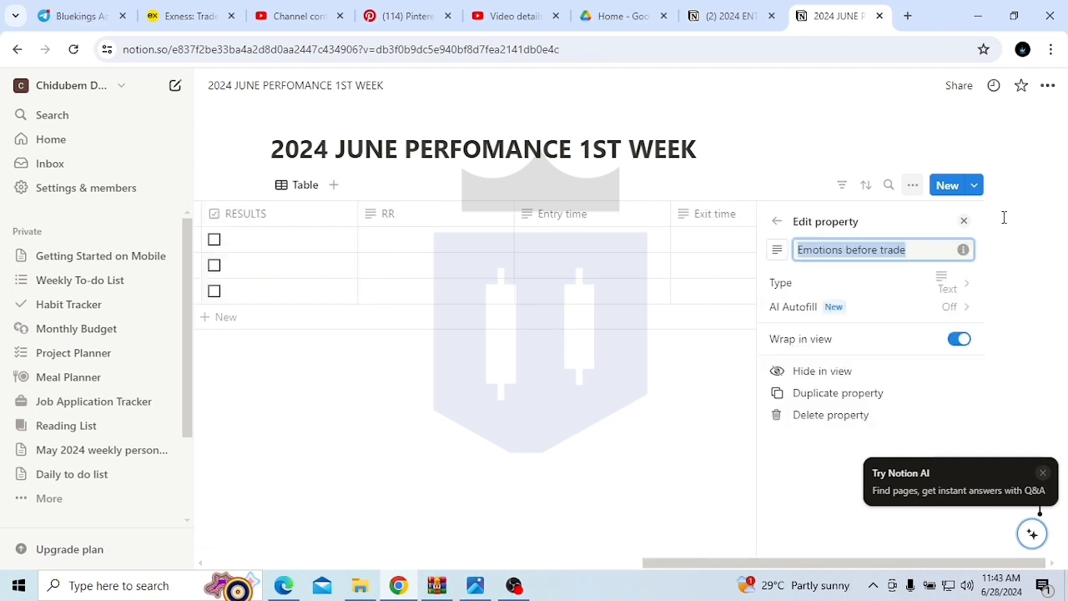
pyautogui.click(754, 363)
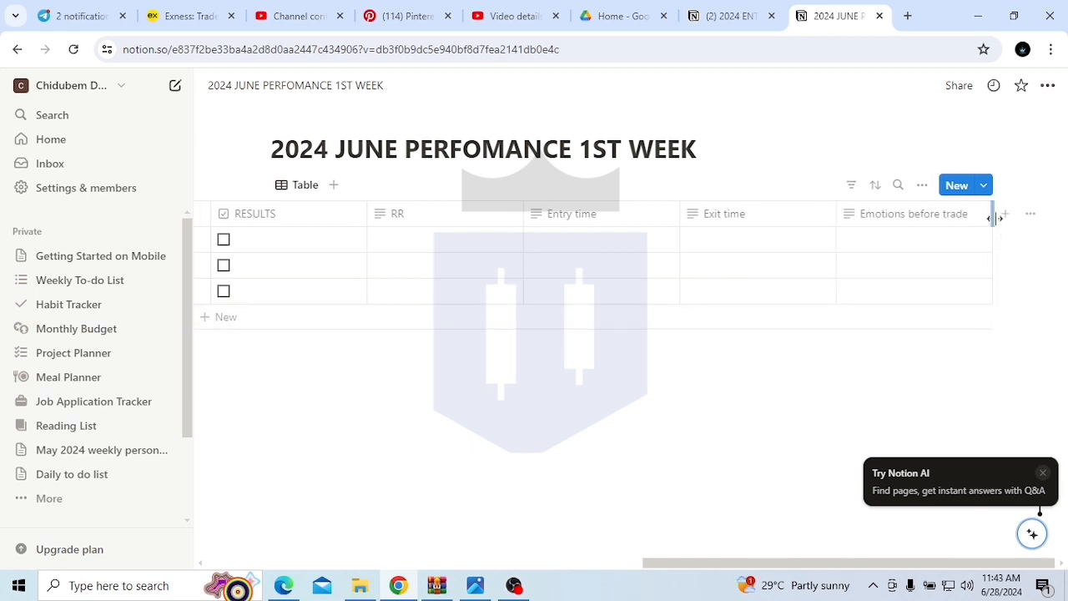
# Step: Add an "Emotions after trade" text property to the first-week table and close its settings
pyautogui.click(1005, 217)
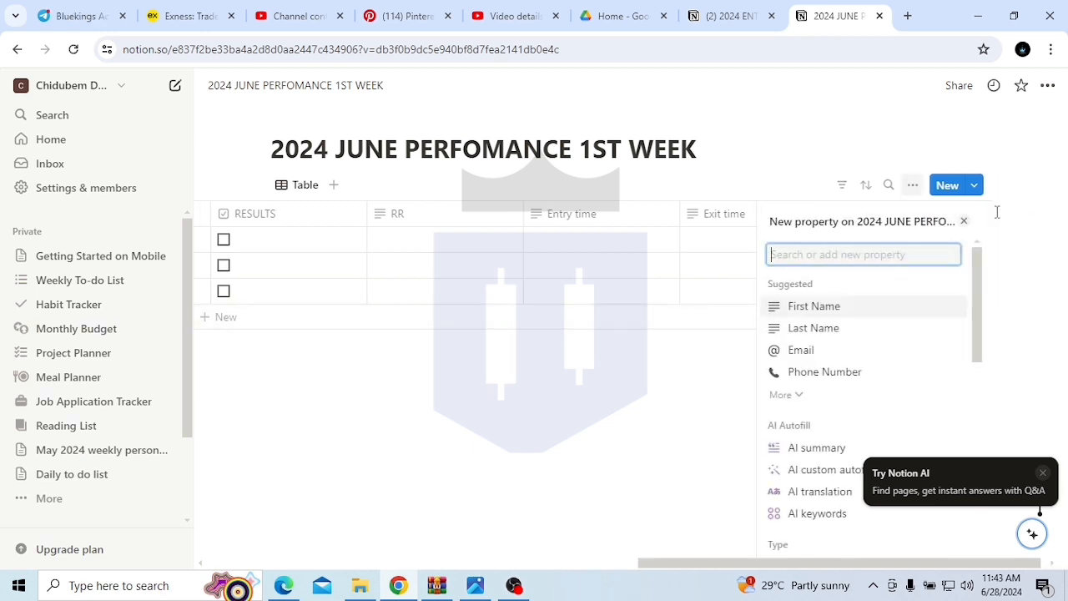
pyautogui.write('Emotions after')
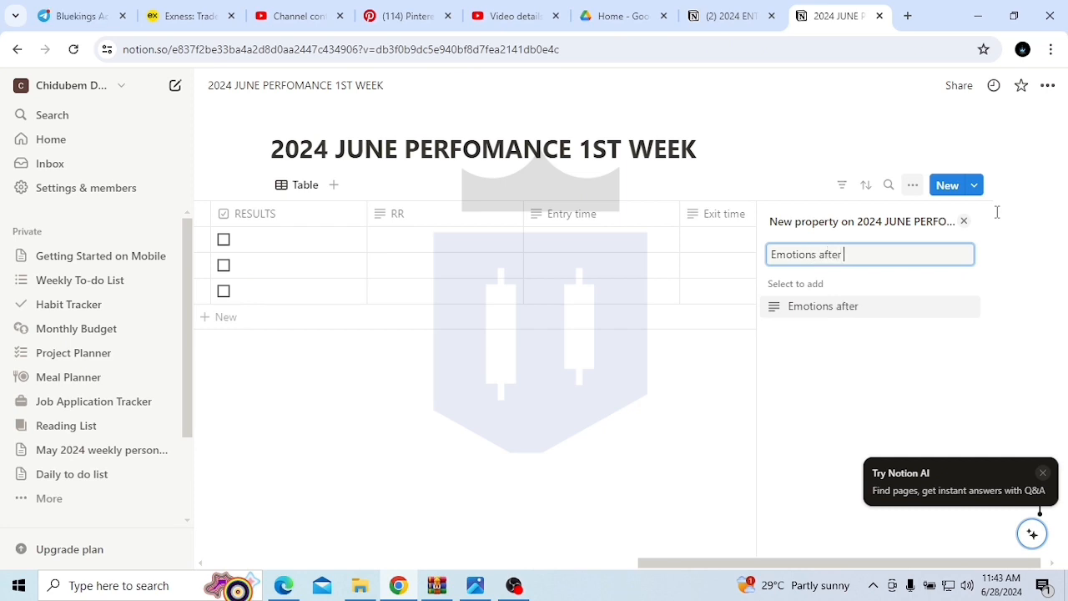
pyautogui.write(' trade')
pyautogui.press('Return')
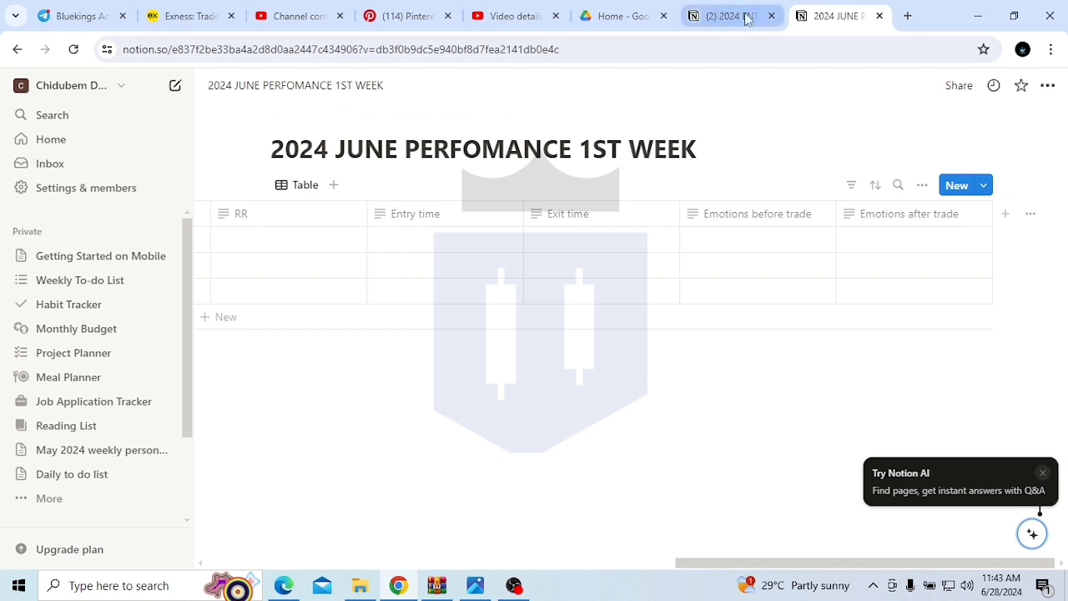
# Step: Check the column after EMOTIONS AFTER TRAD in the JUNE 2024 PERFORMANCE table, then add a Lessons text property to the first-week table
pyautogui.click(744, 16)
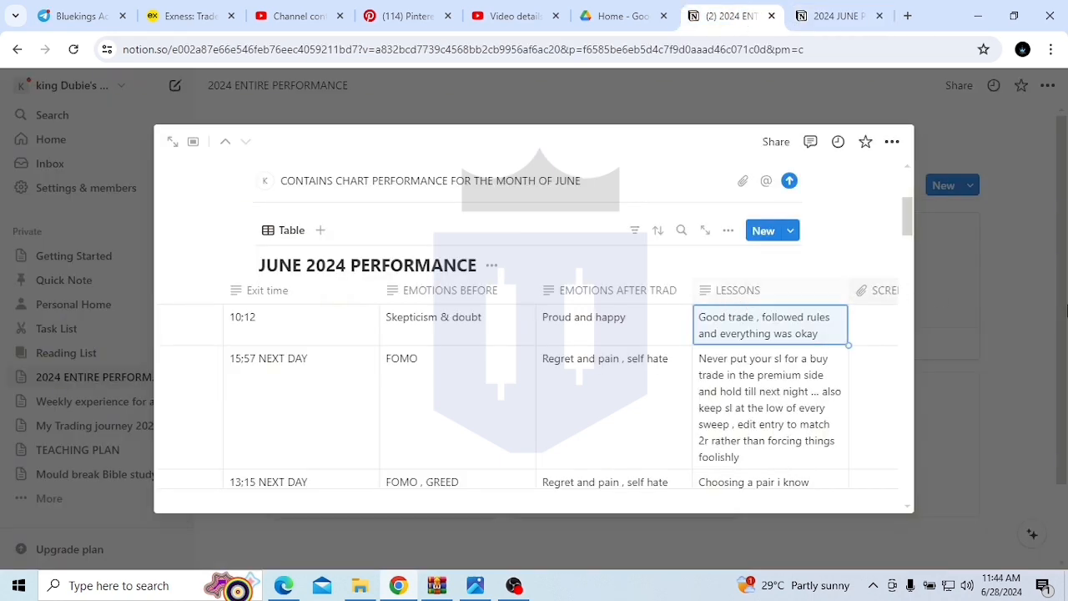
pyautogui.press('Right')
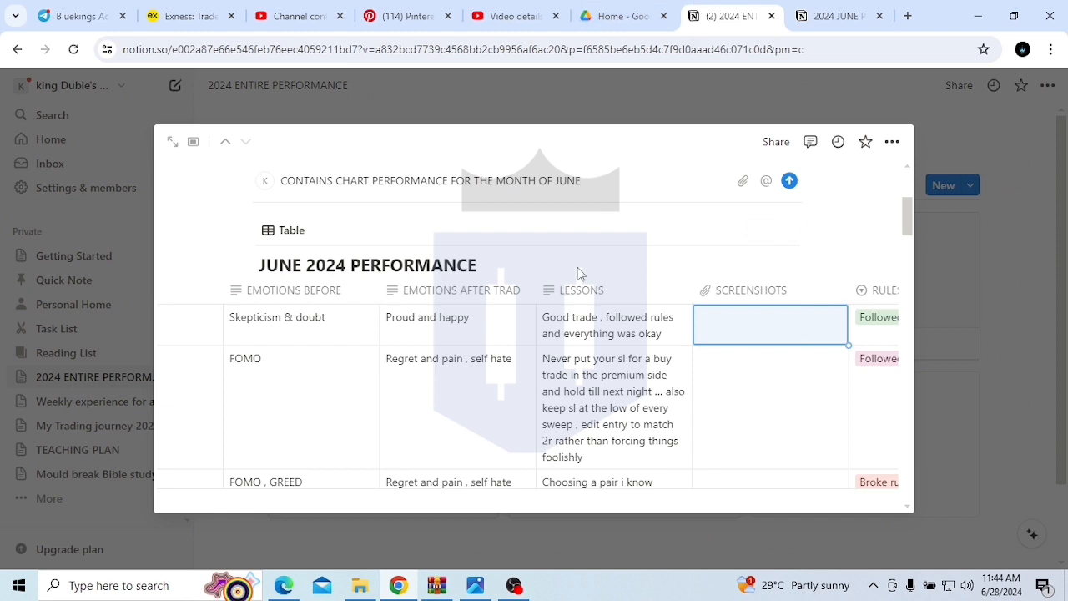
pyautogui.click(835, 16)
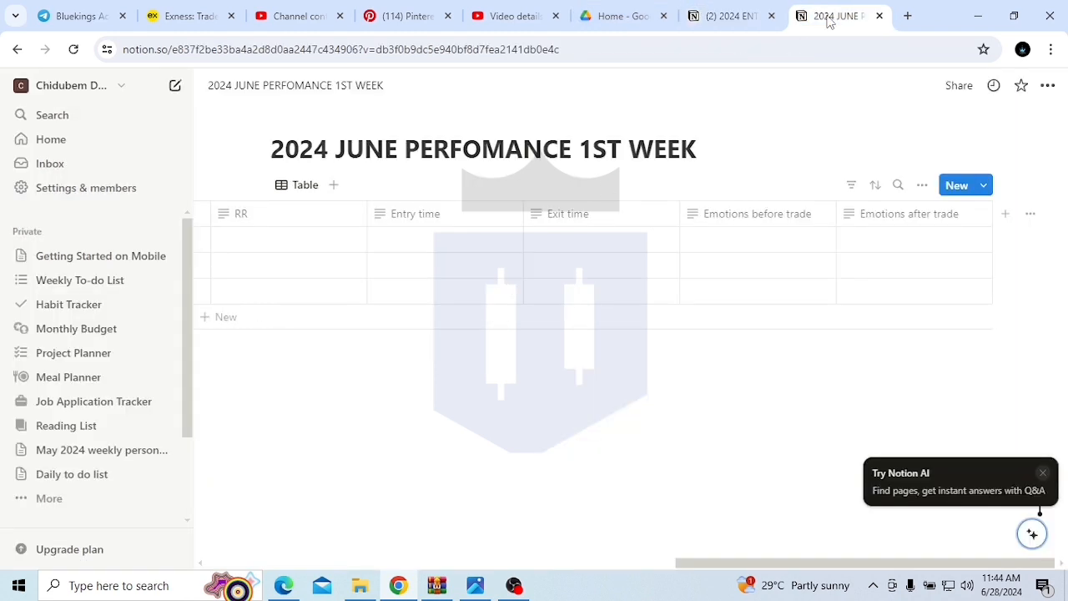
pyautogui.click(1008, 215)
pyautogui.write('L')
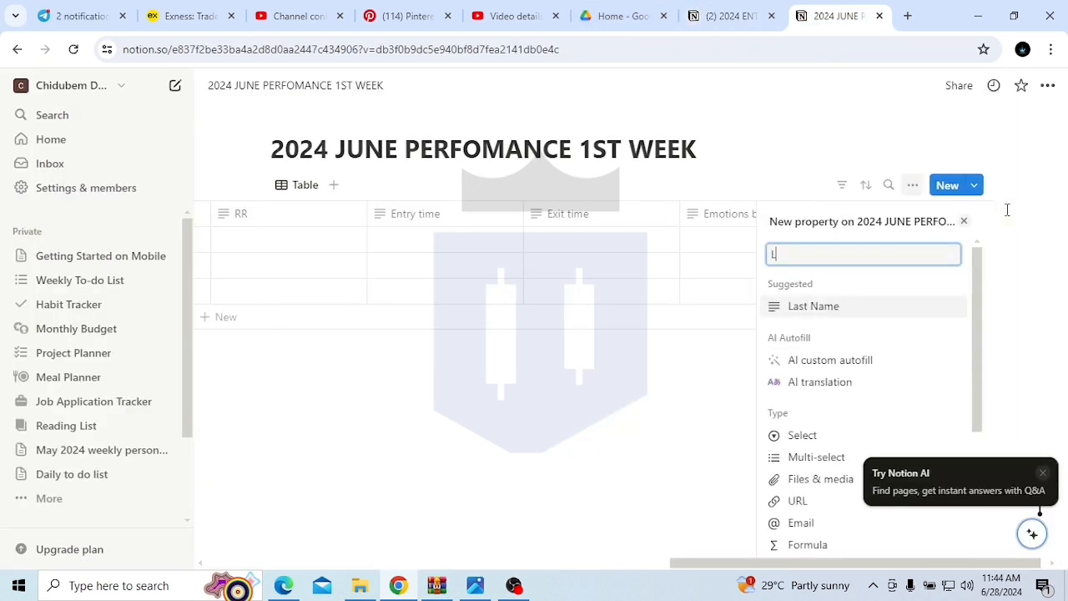
pyautogui.write('essons')
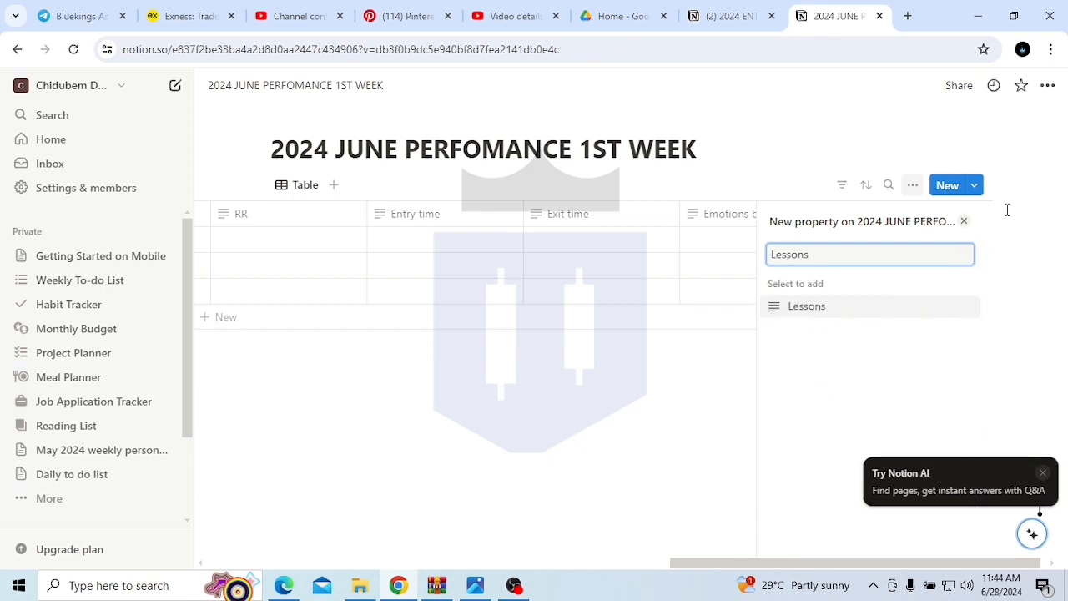
pyautogui.press('Return')
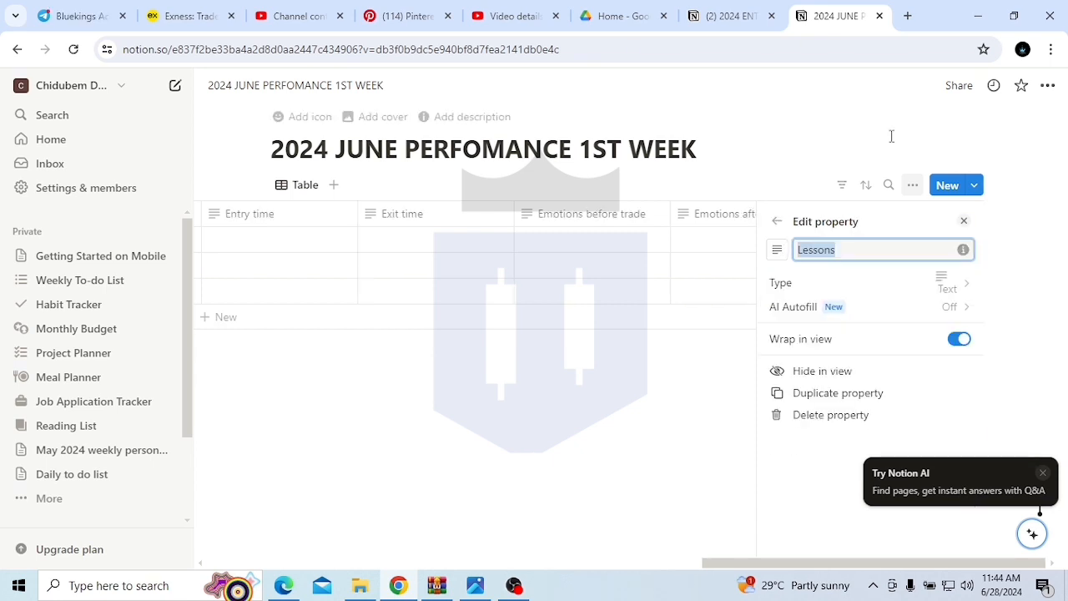
pyautogui.click(585, 429)
# Step: Check the column after LESSONS in the June table, then add a property named "Screen shots" to the first-week table
pyautogui.click(733, 23)
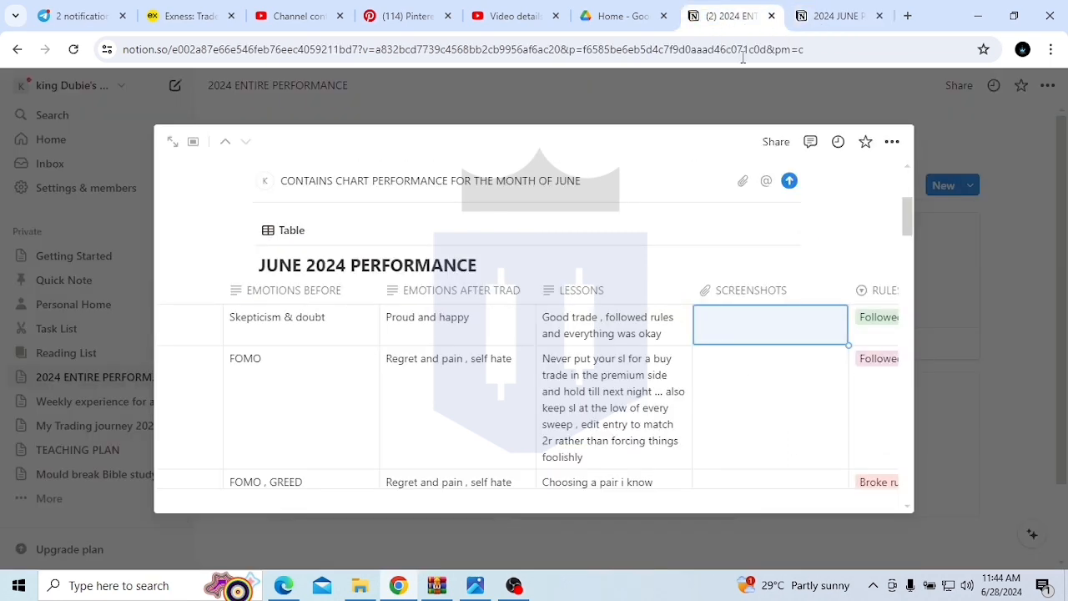
pyautogui.click(827, 17)
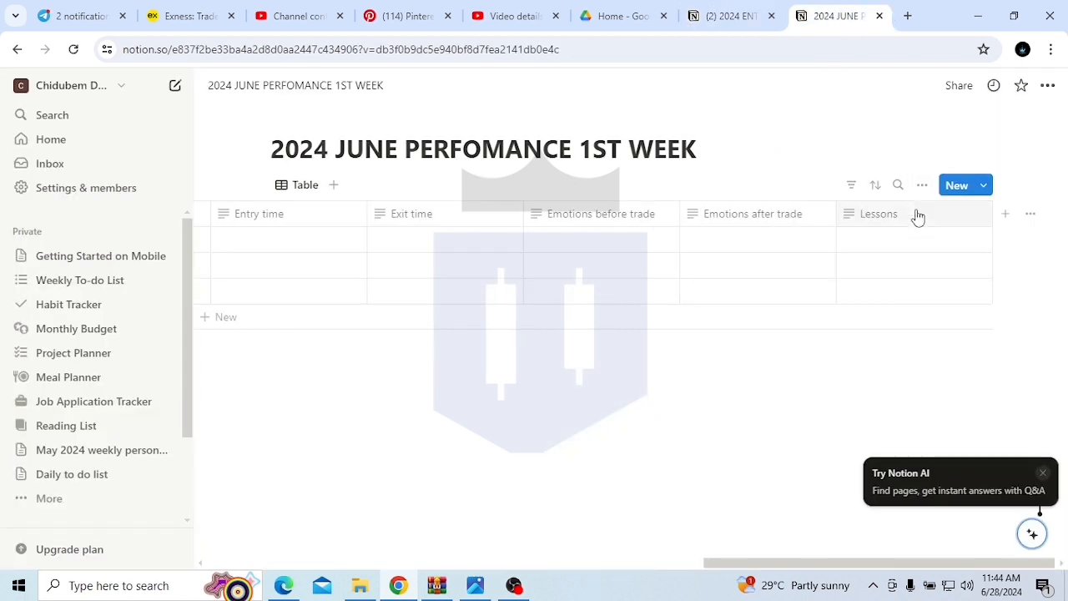
pyautogui.click(1008, 214)
pyautogui.write('s')
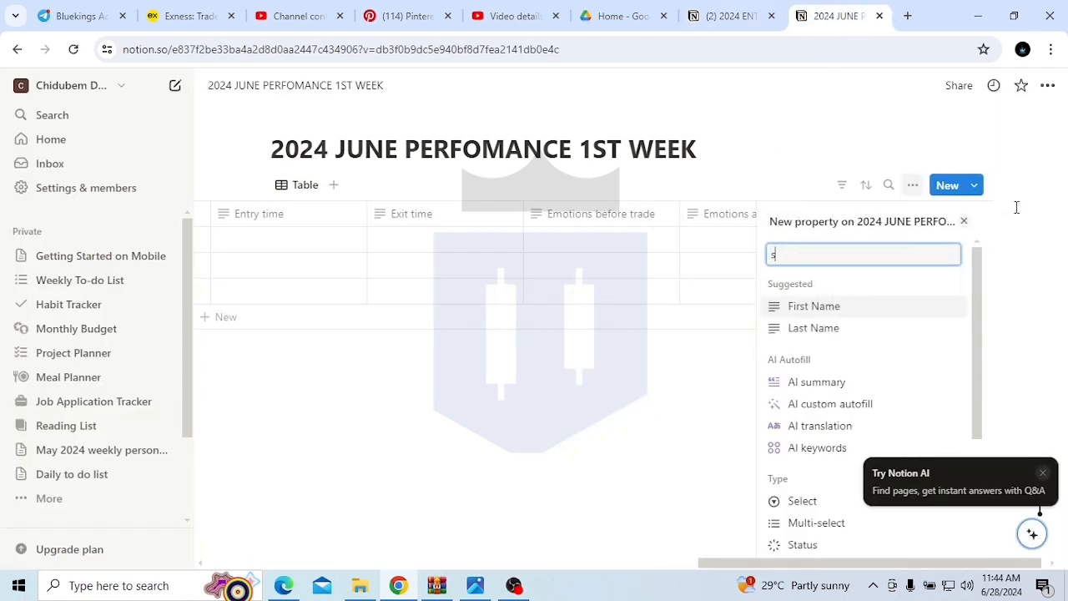
pyautogui.press('BackSpace')
pyautogui.write('Screen')
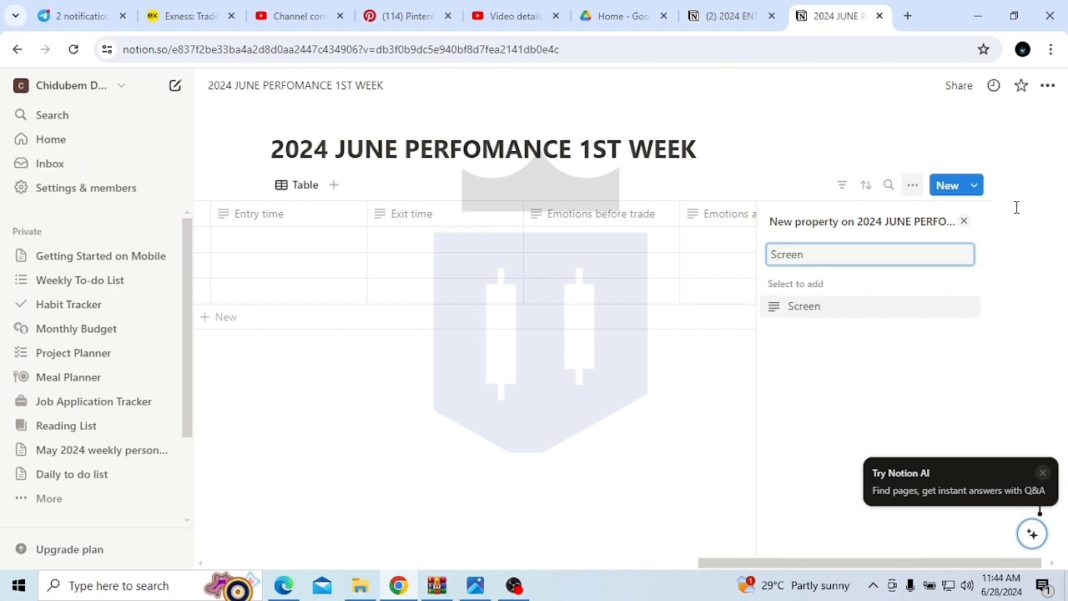
pyautogui.write(' shots')
pyautogui.click(862, 318)
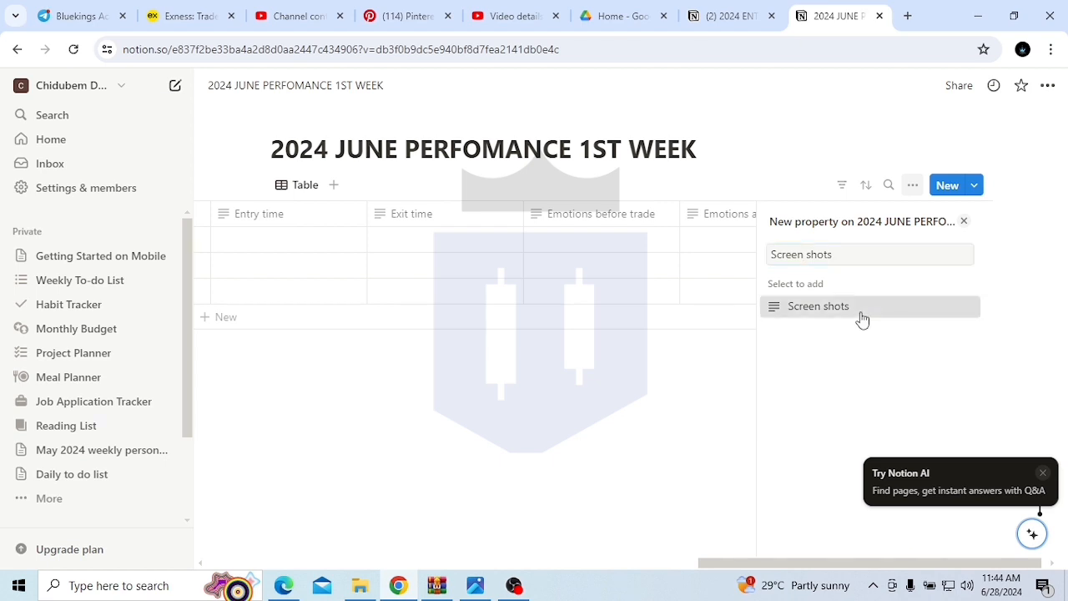
pyautogui.click(861, 317)
# Step: Change the Screen shots property's type to Files & media and close its settings
pyautogui.click(823, 286)
pyautogui.scroll(-3, 801, 505)
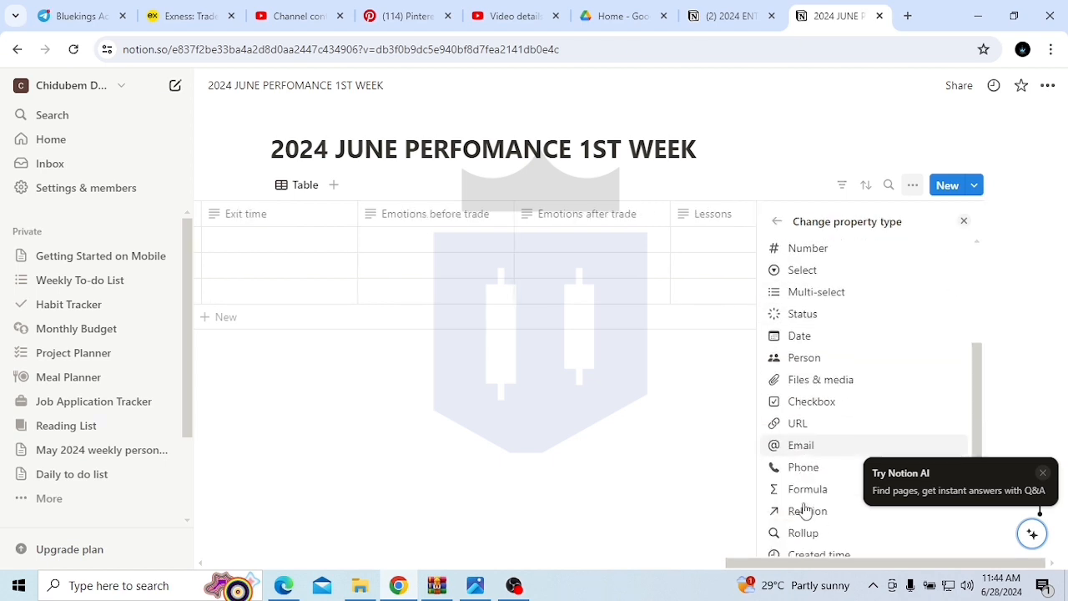
pyautogui.click(823, 349)
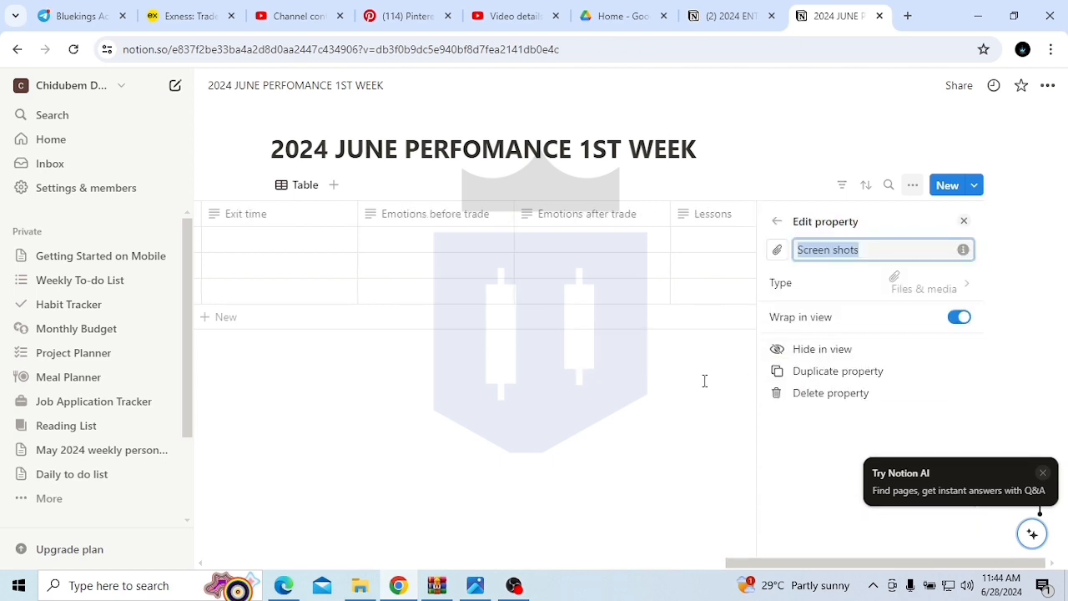
pyautogui.click(675, 407)
# Step: Check the columns after SCREENSHOTS in the June table, then add a Rules property of type Multi-select to the first-week table
pyautogui.click(1028, 215)
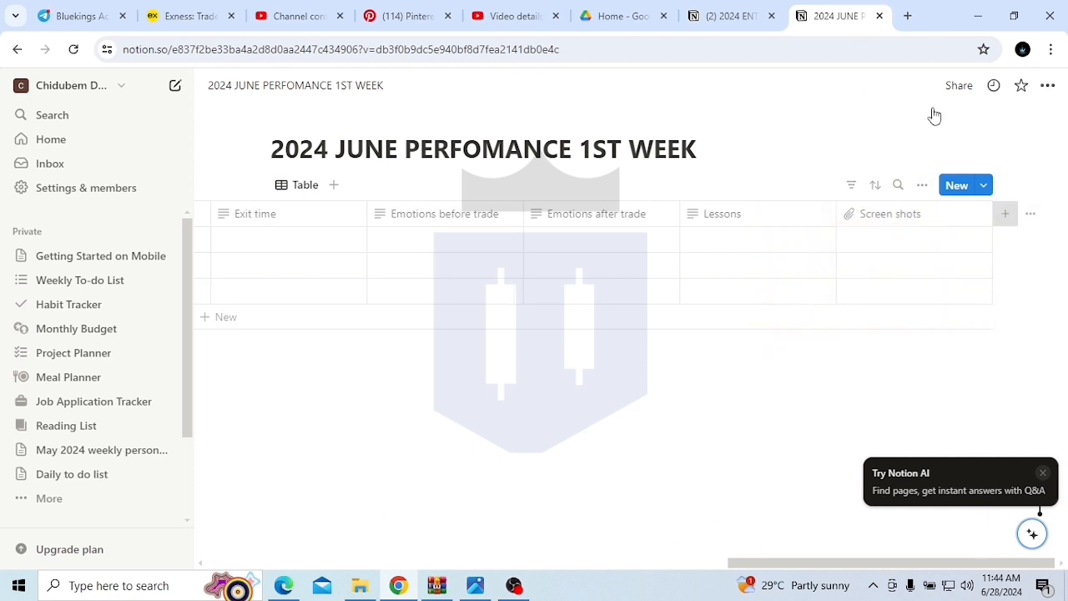
pyautogui.click(741, 8)
pyautogui.press('Right')
pyautogui.press('Right')
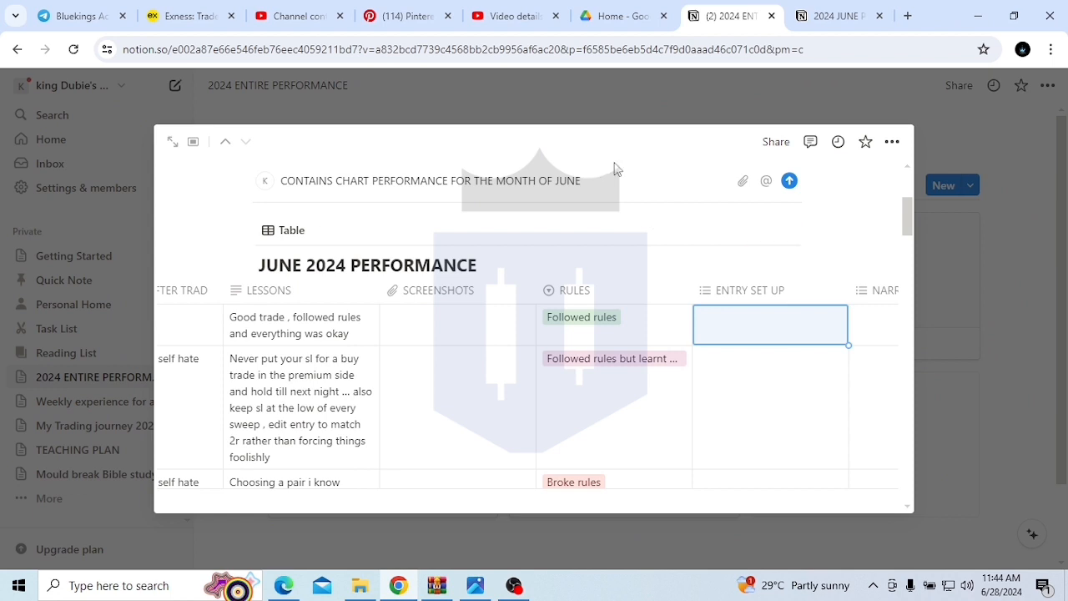
pyautogui.click(843, 12)
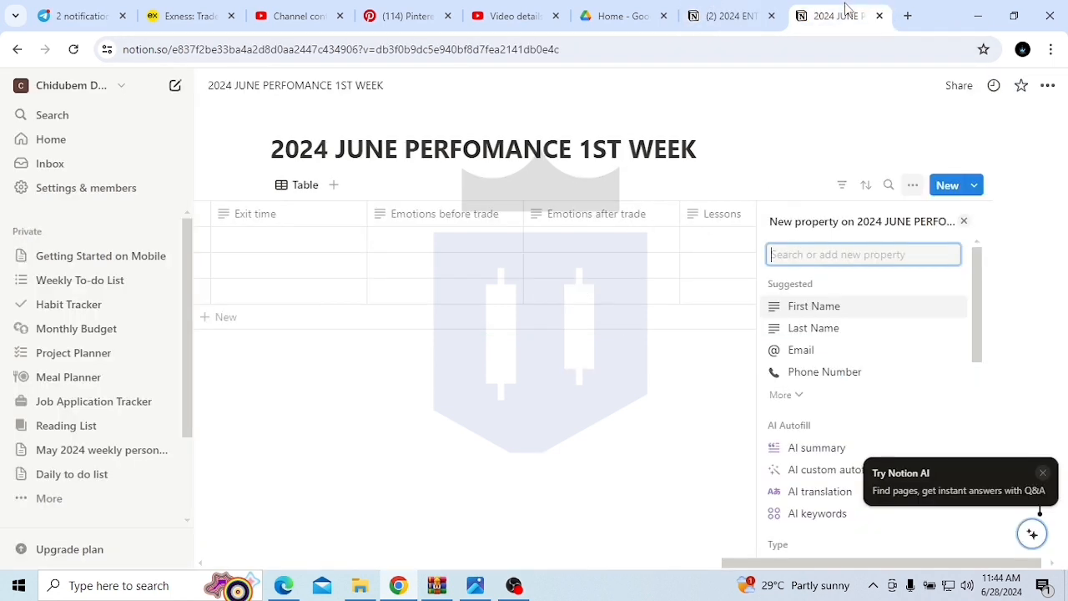
pyautogui.write('R')
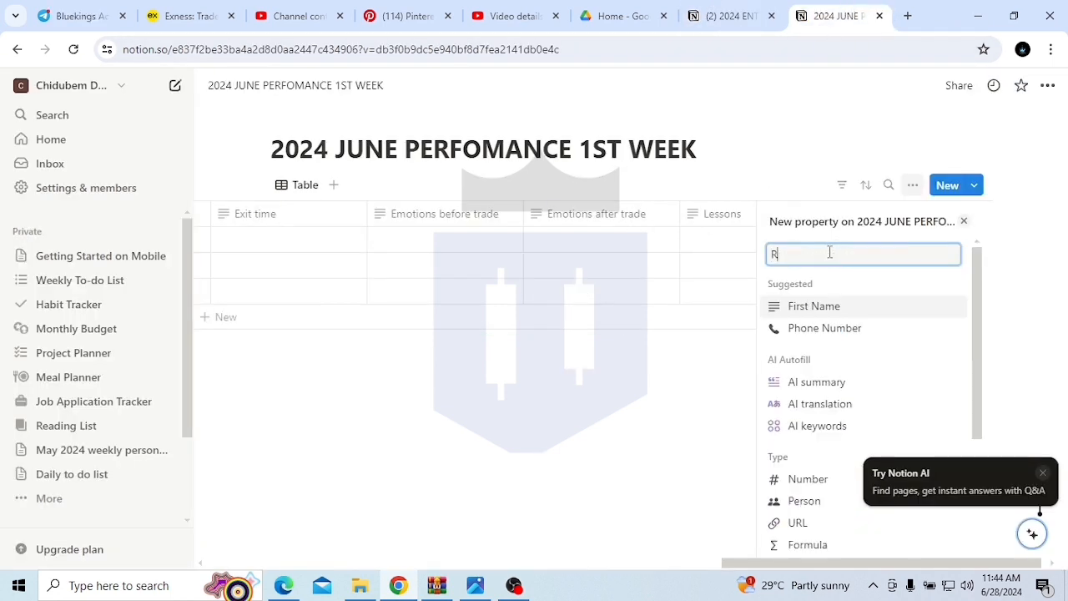
pyautogui.write('ules')
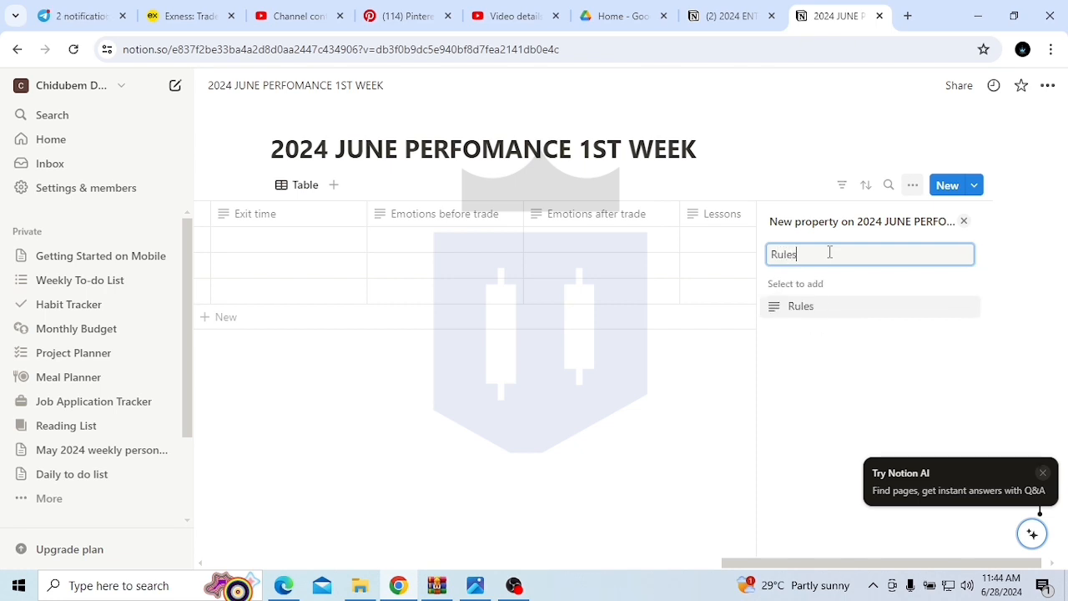
pyautogui.press('Return')
pyautogui.click(815, 286)
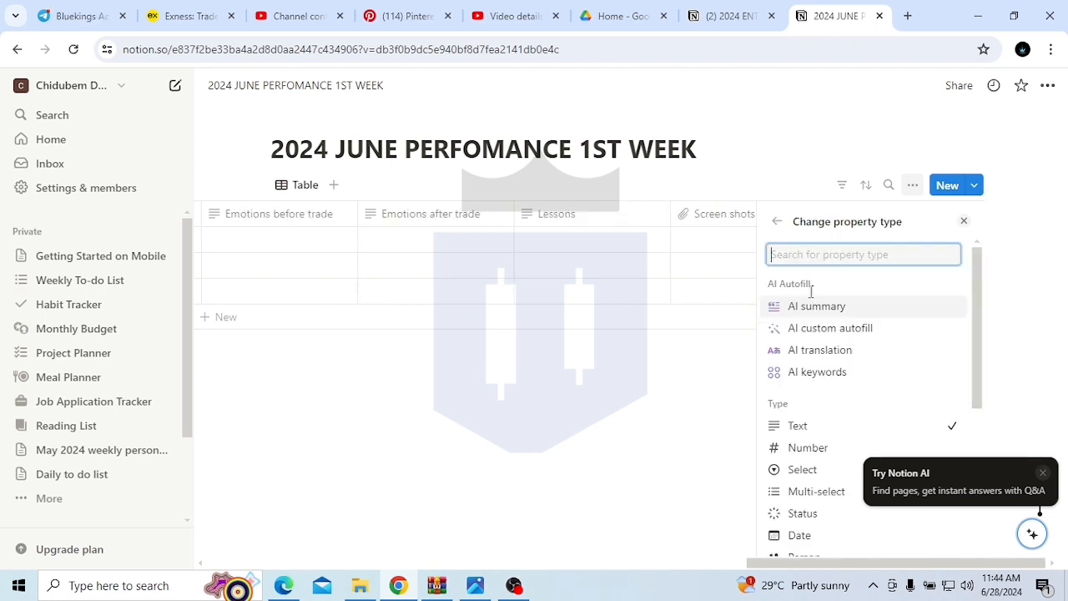
pyautogui.click(816, 492)
# Step: Create an option for the Rules property and name it "Followed rules"
pyautogui.click(823, 398)
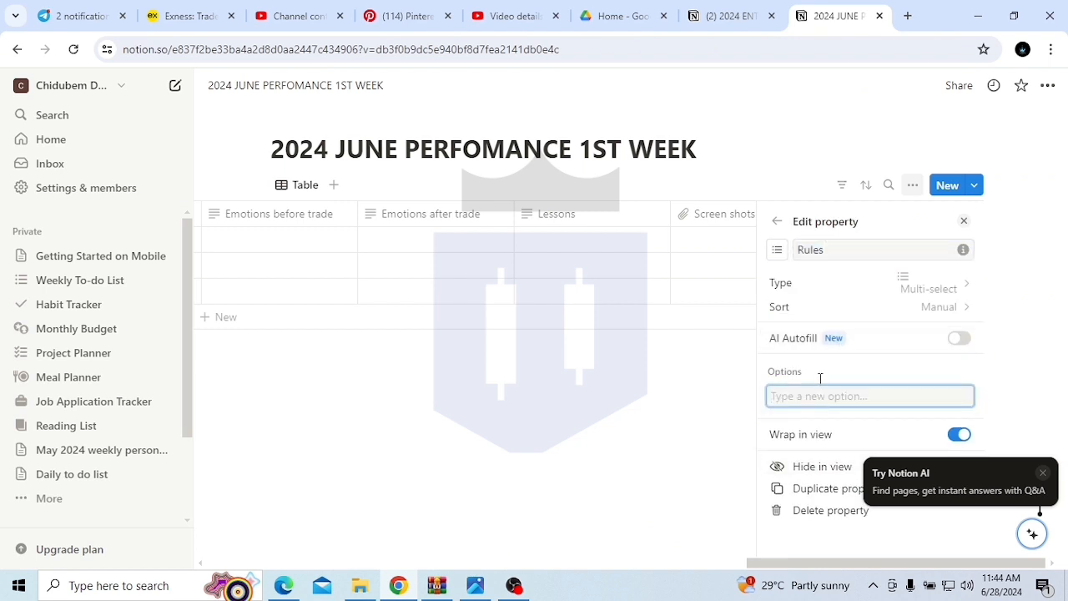
pyautogui.write('Fo')
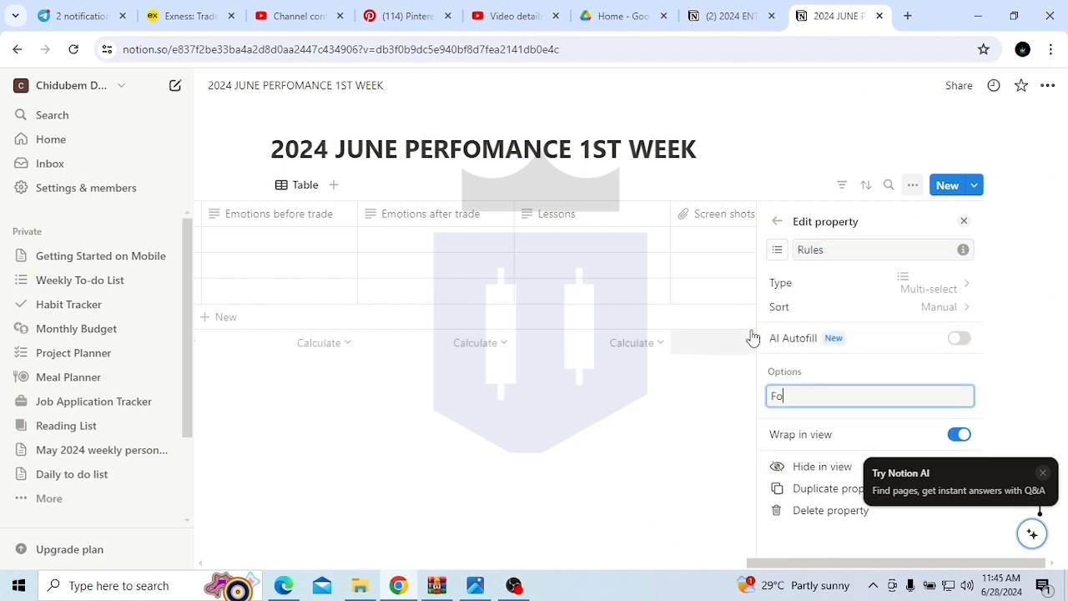
pyautogui.write('llowed')
pyautogui.press('Return')
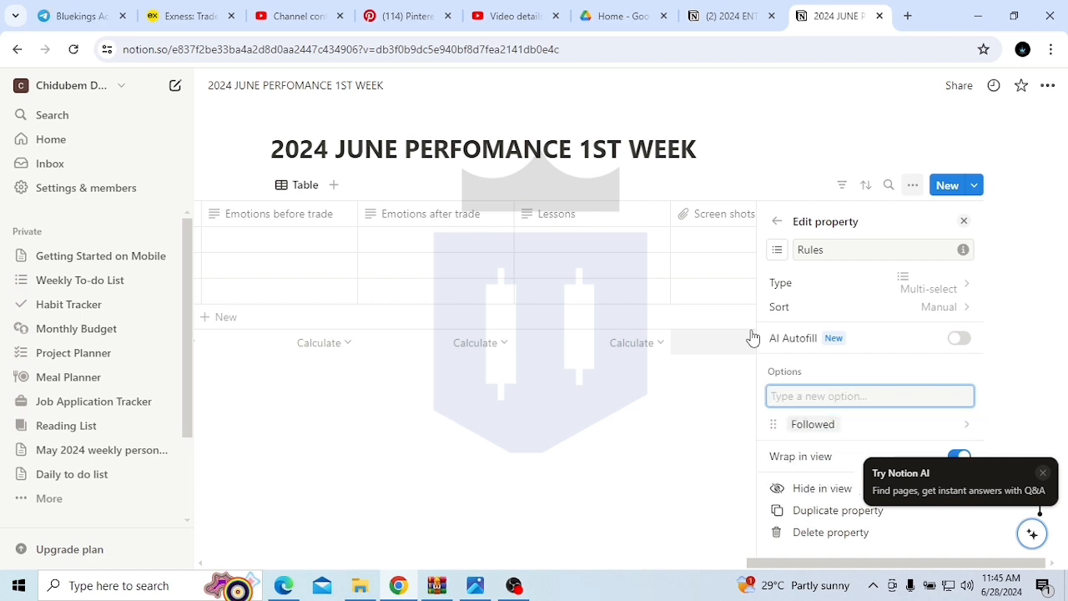
pyautogui.click(813, 426)
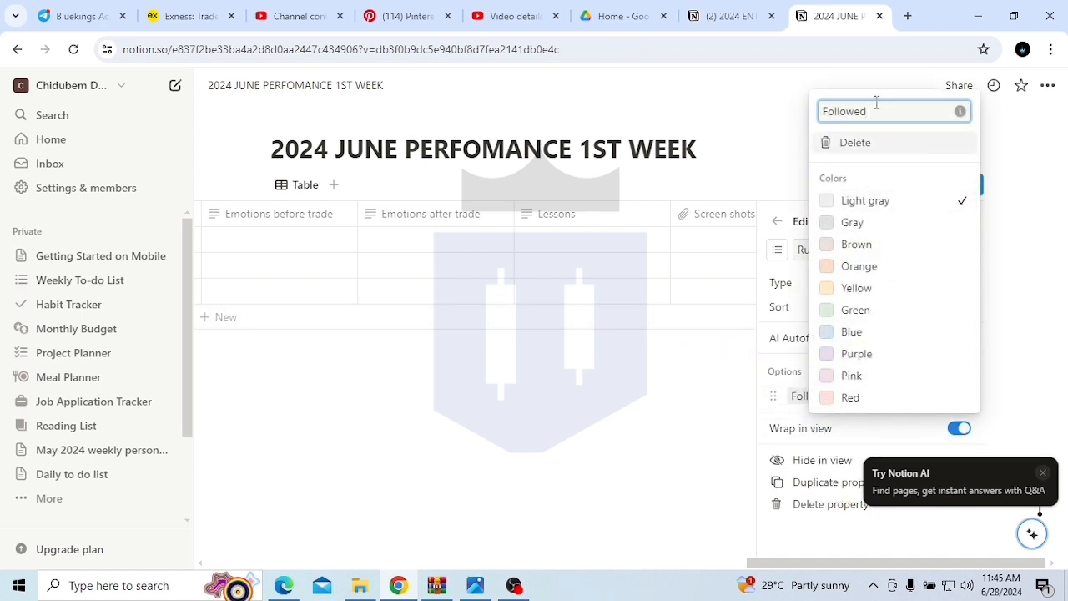
pyautogui.write('rules')
pyautogui.press('Return')
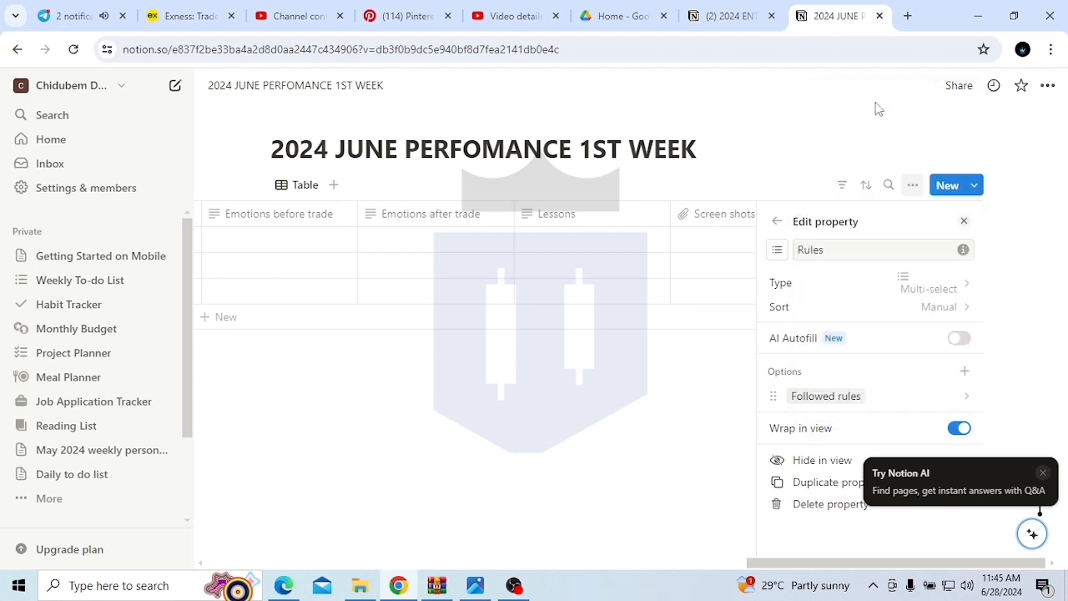
# Step: Add the options "broke rules" and "mistake" to the Rules property
pyautogui.click(966, 372)
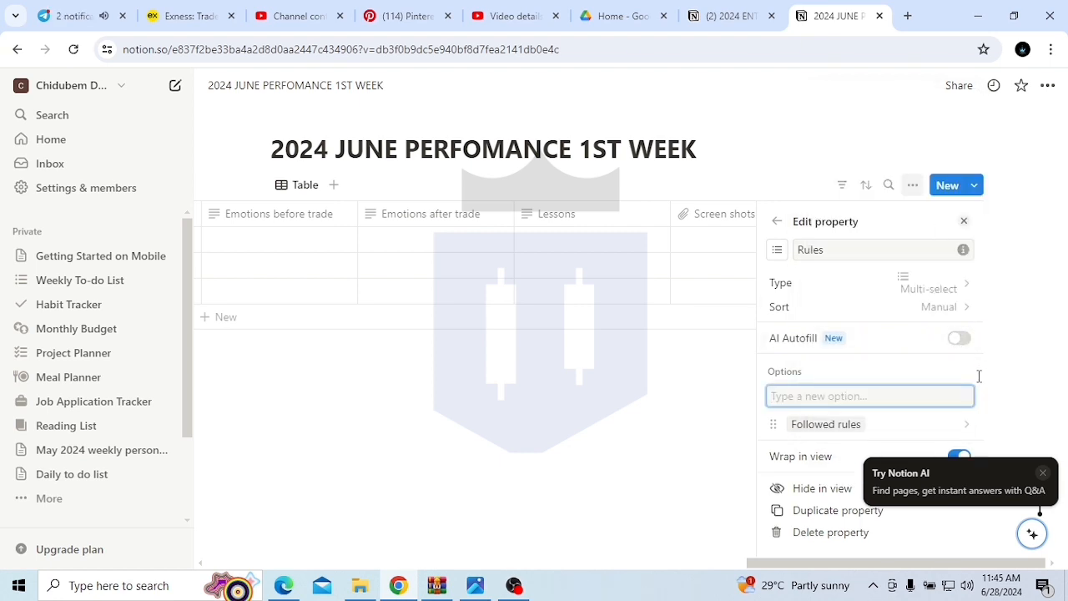
pyautogui.write('broke rules')
pyautogui.press('Return')
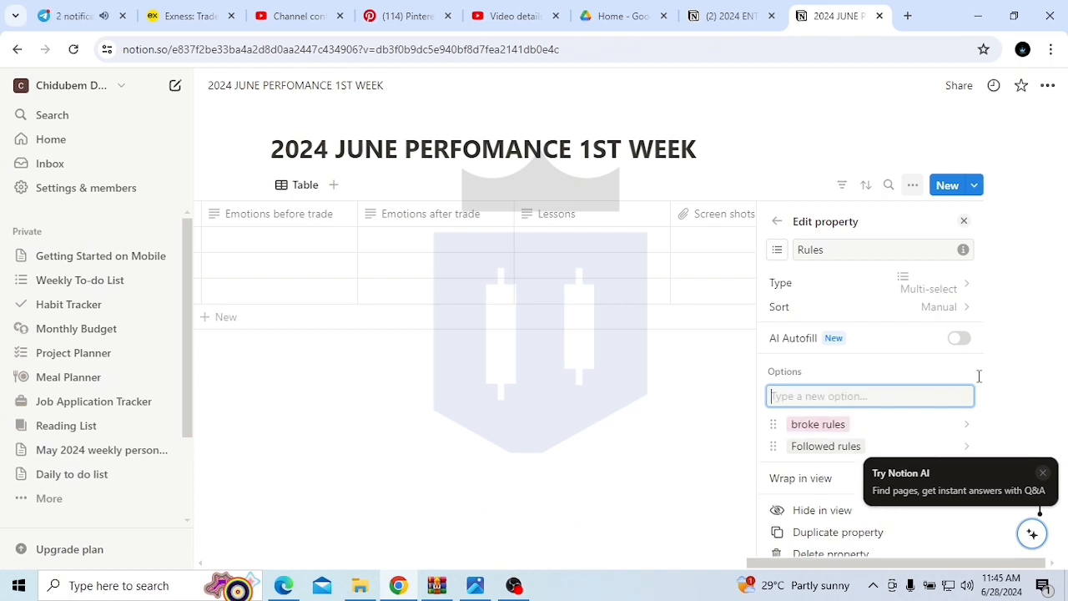
pyautogui.write('mistake')
pyautogui.press('Return')
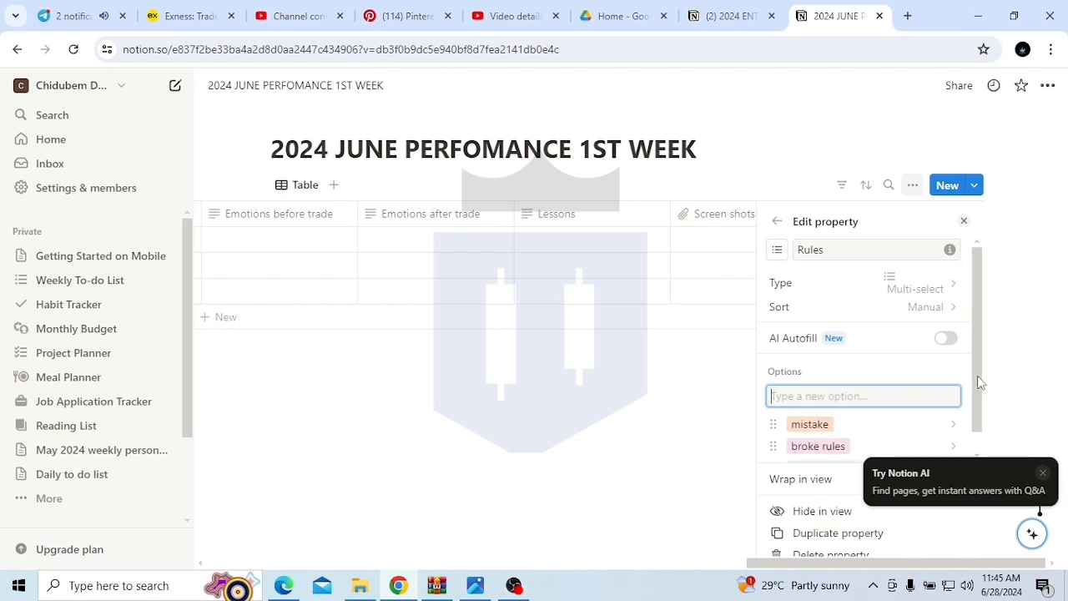
# Step: Add the option "followed but learnt sth new" to the Rules property and close its settings
pyautogui.write('followed ')
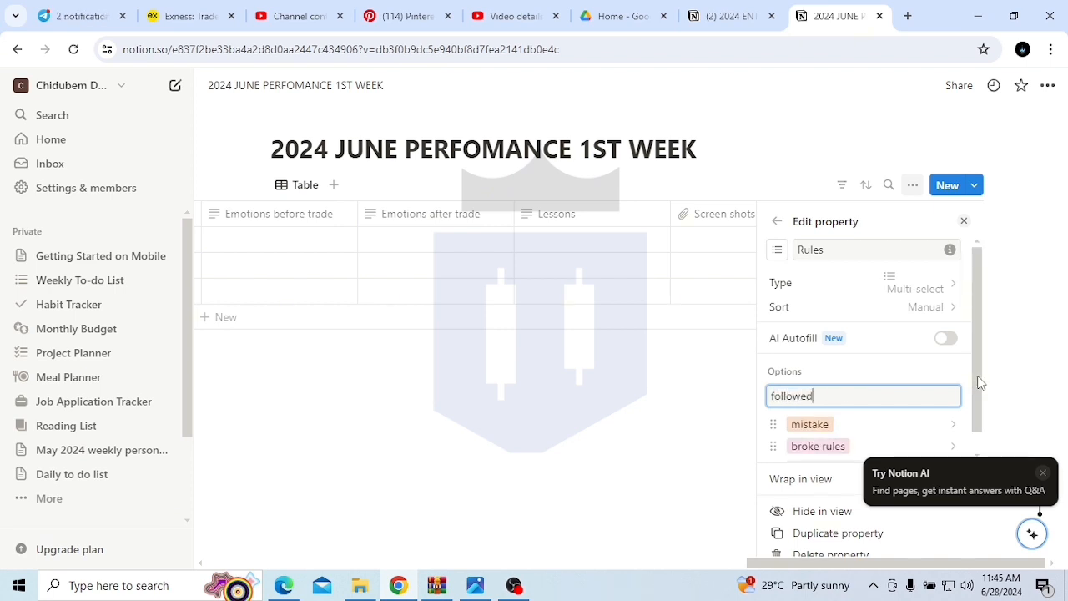
pyautogui.write('but leaarnt')
pyautogui.press('BackSpace')
pyautogui.press('BackSpace')
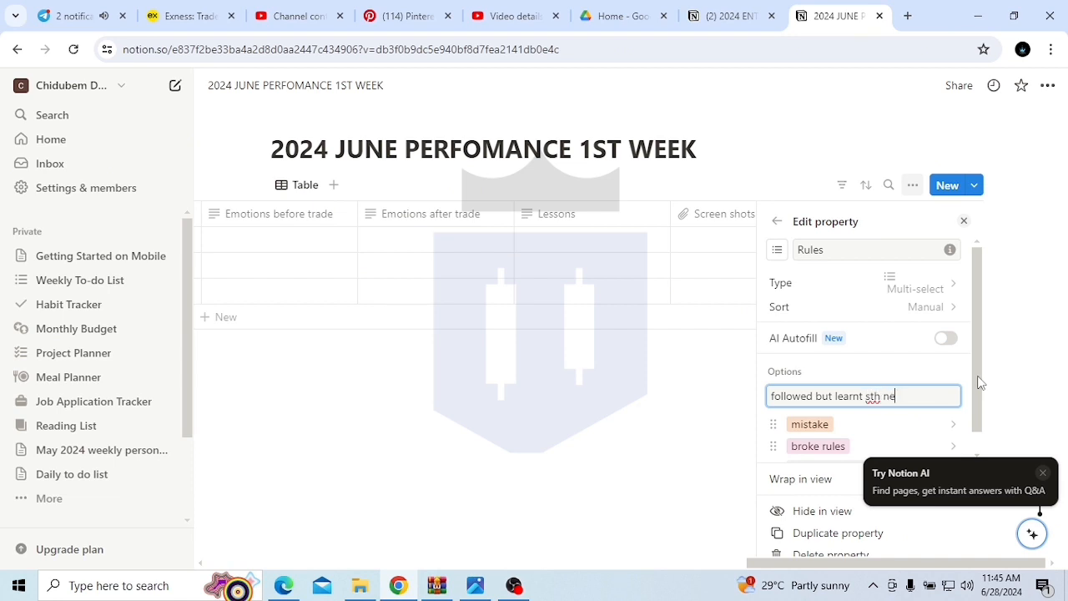
pyautogui.press('Return')
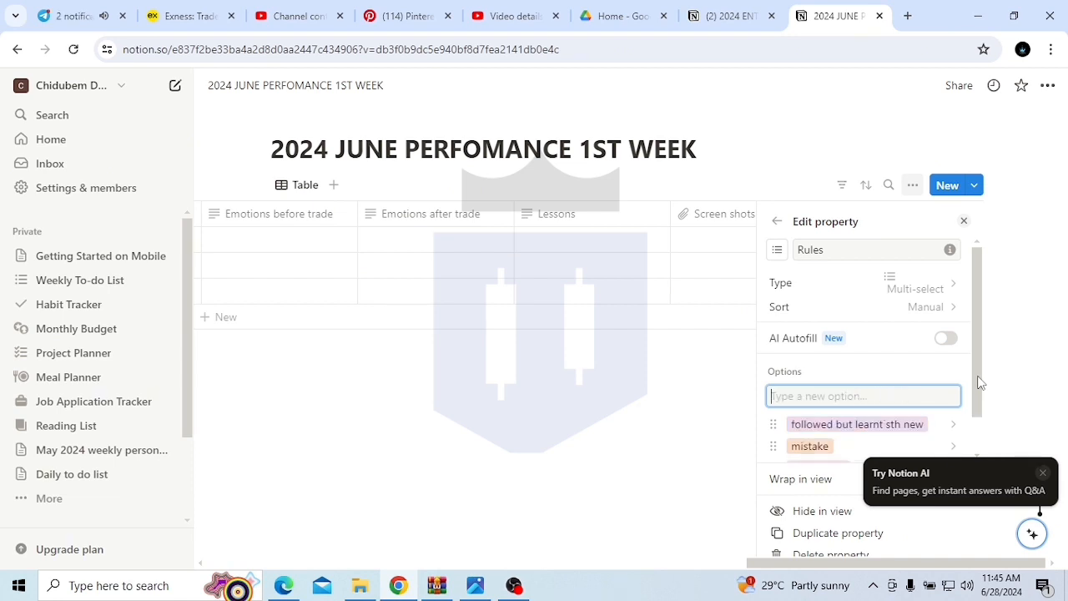
pyautogui.click(656, 444)
# Step: Check the columns after RULES in the June table, then add an "Entry SET up" property of type Multi-select to the first-week table
pyautogui.click(758, 10)
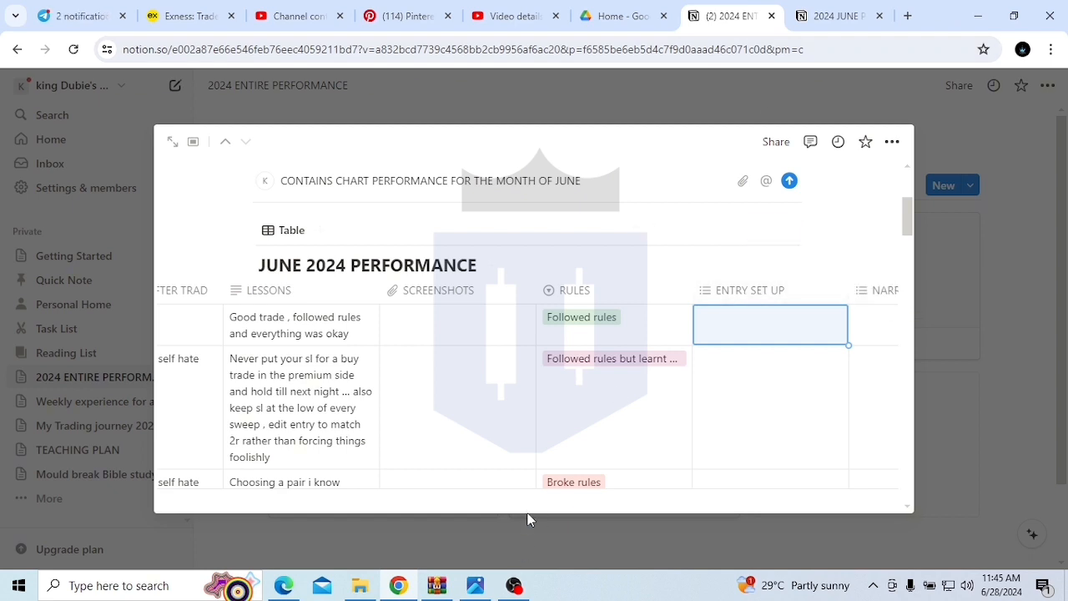
pyautogui.press('Right')
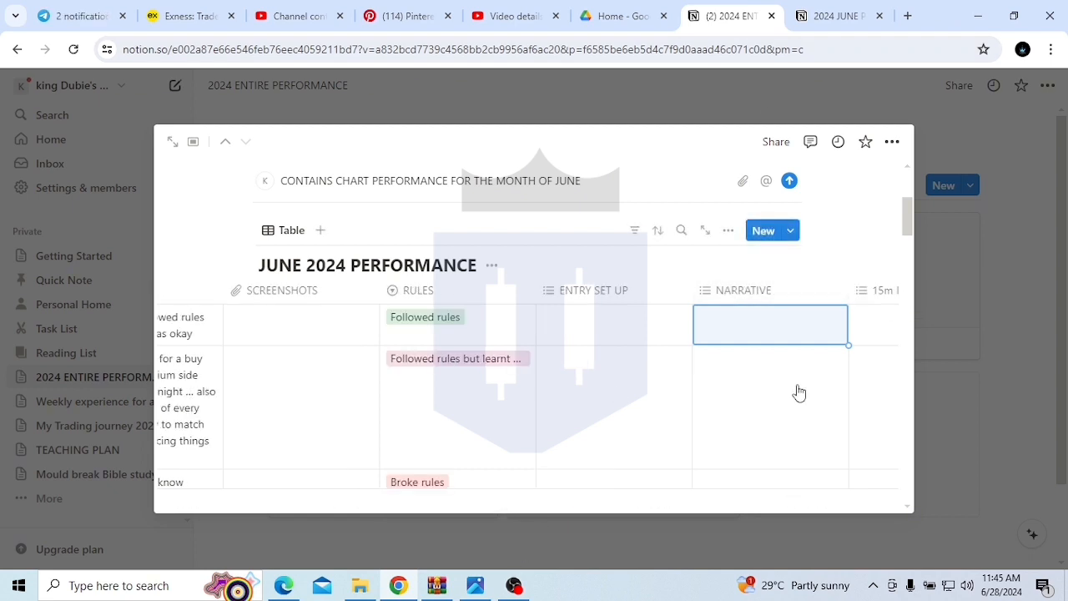
pyautogui.click(814, 17)
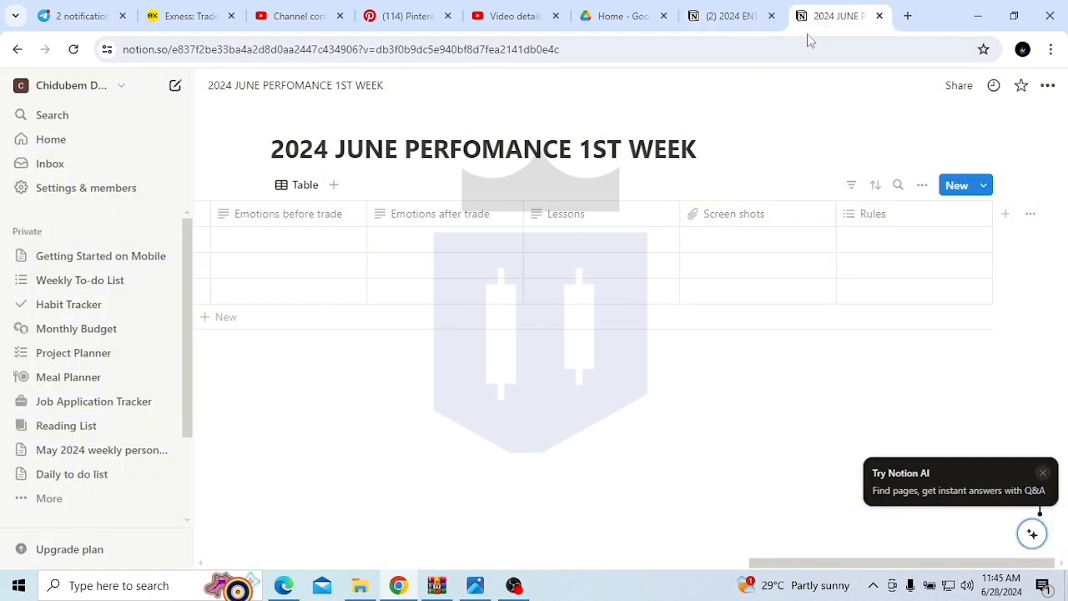
pyautogui.click(1008, 215)
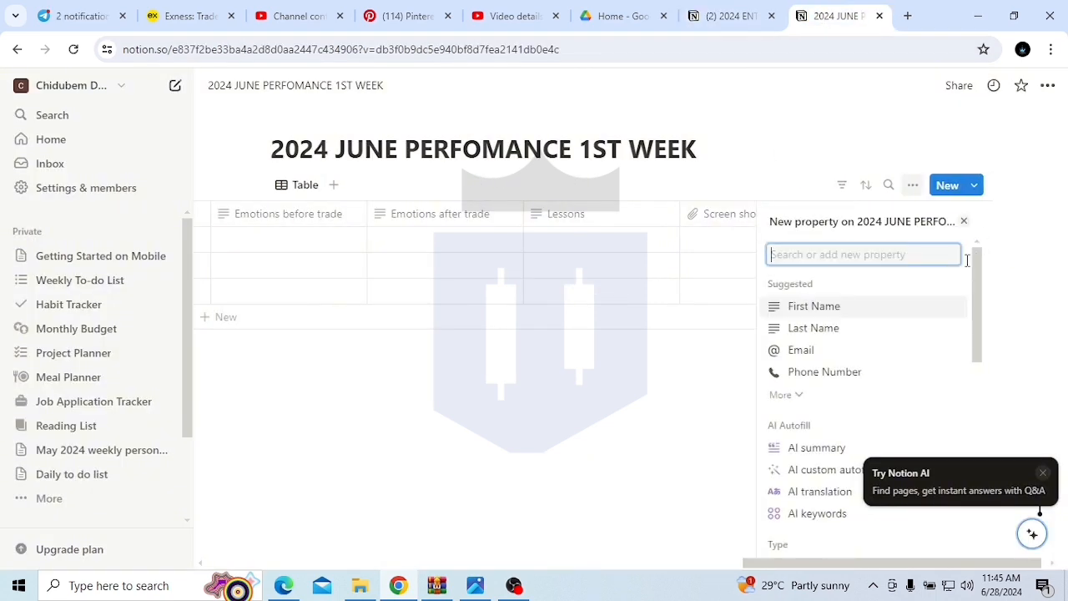
pyautogui.write('Entry ')
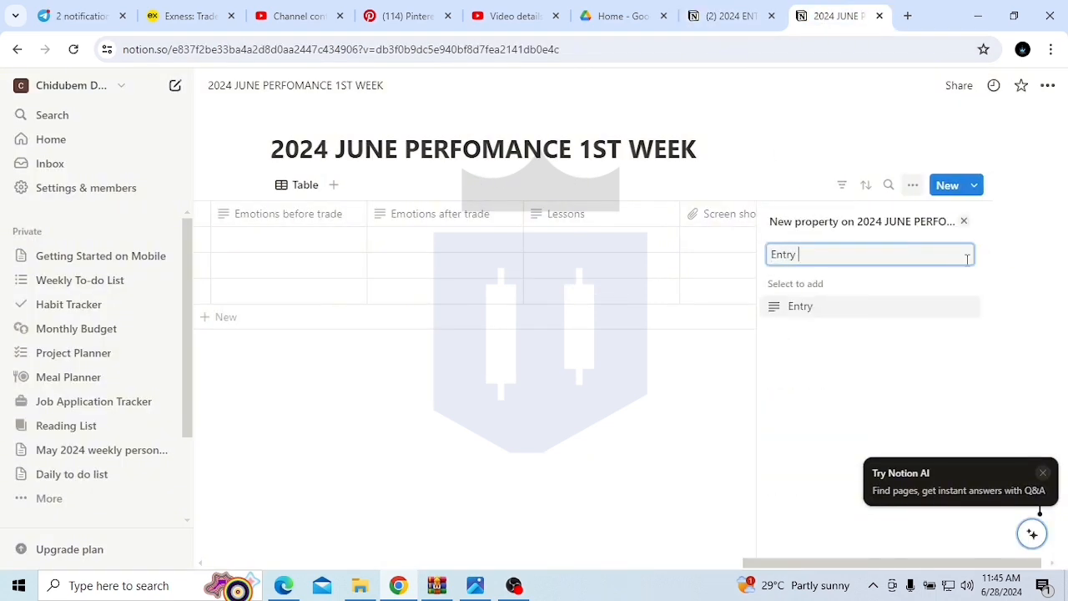
pyautogui.write('SET up')
pyautogui.click(857, 317)
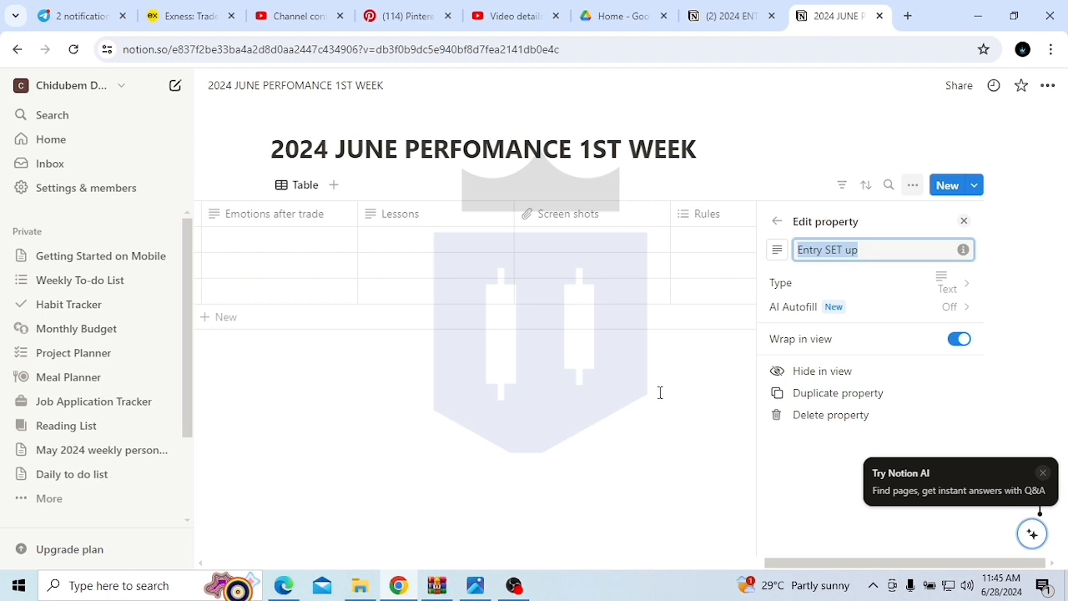
pyautogui.click(839, 294)
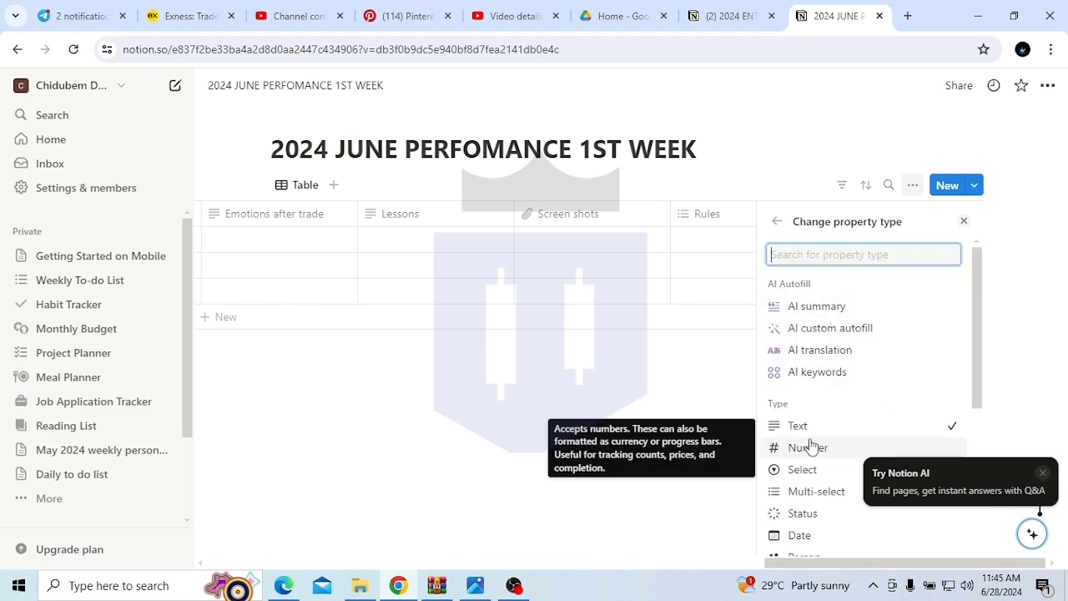
pyautogui.scroll(-1, 810, 447)
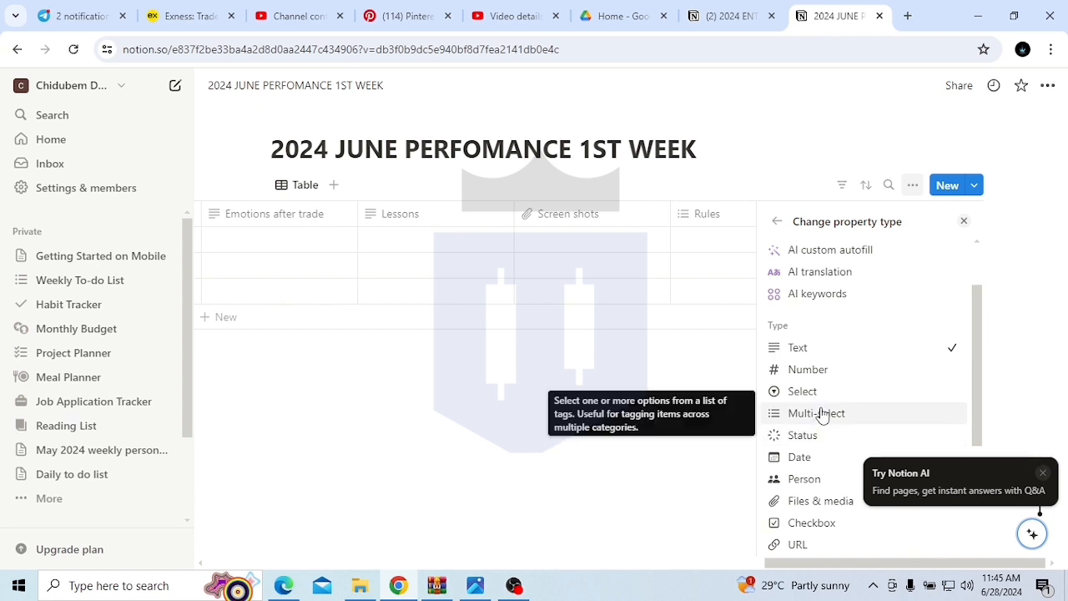
pyautogui.click(820, 415)
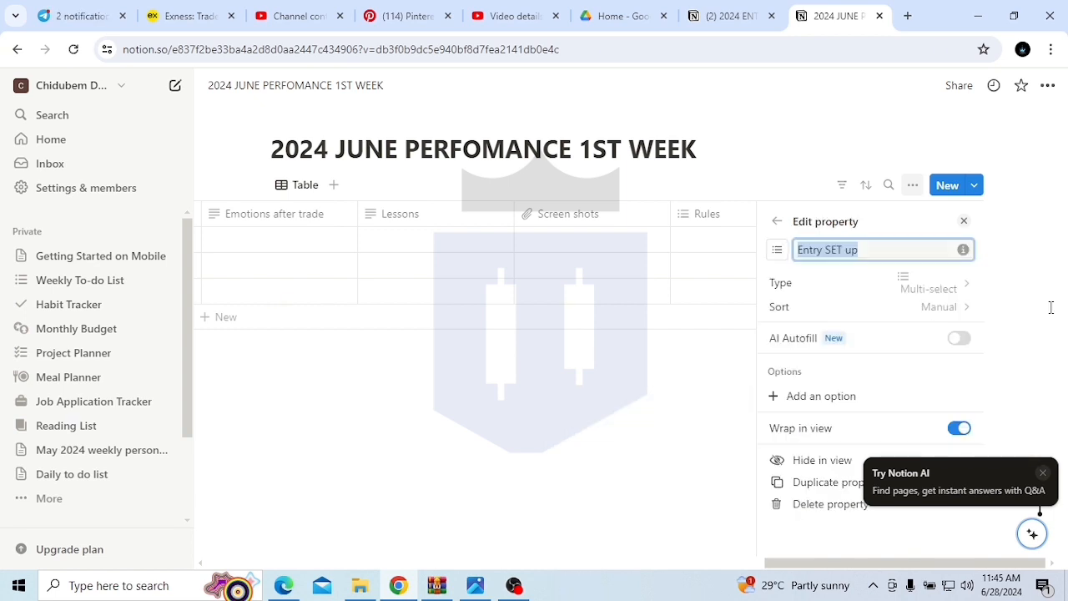
# Step: Add the options "AMD + OLD POI", "AMD (LN SWEEP)" and "AMD (ASIAN SWEEP)" to the Entry SET up property
pyautogui.click(814, 396)
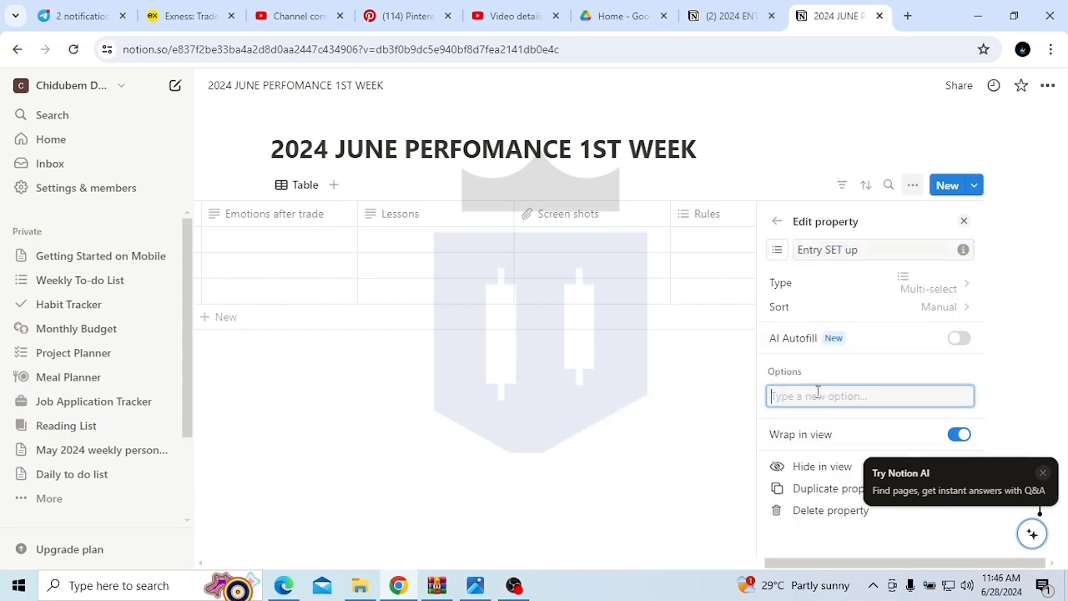
pyautogui.write('AMD + OLD POI')
pyautogui.press('Return')
pyautogui.write('AMD ')
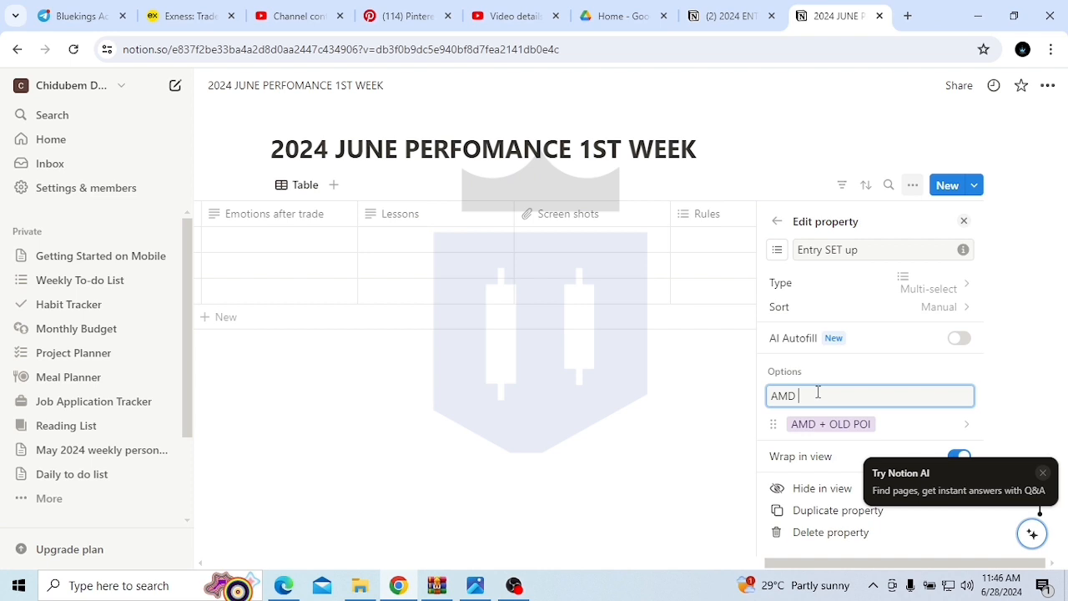
pyautogui.write('LN ')
pyautogui.write('(')
pyautogui.write(')')
pyautogui.press('Return')
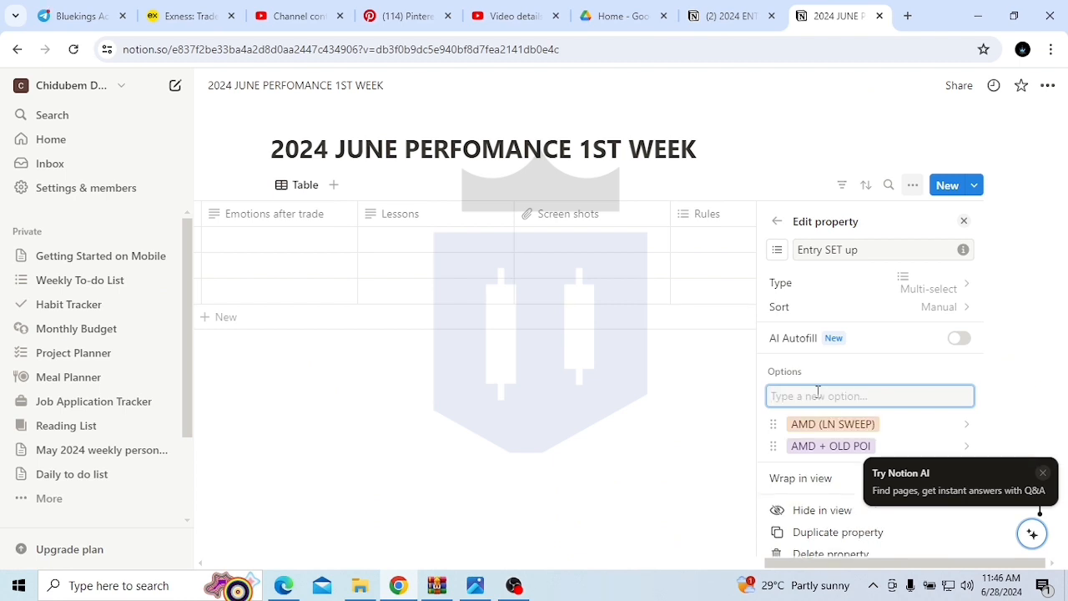
pyautogui.write('AMD (ASIAN SWEEP')
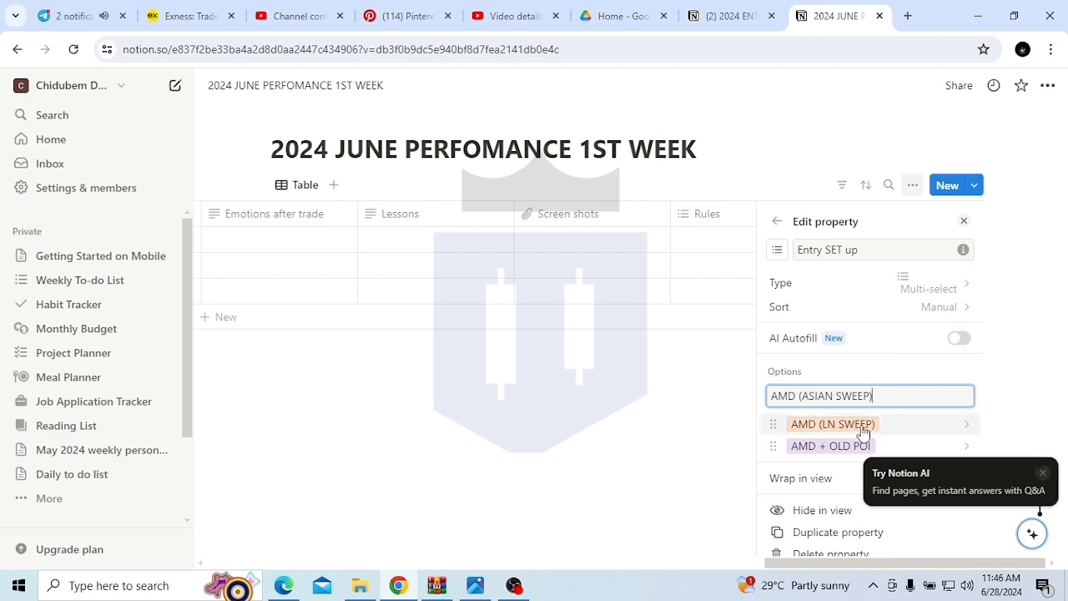
pyautogui.press('Return')
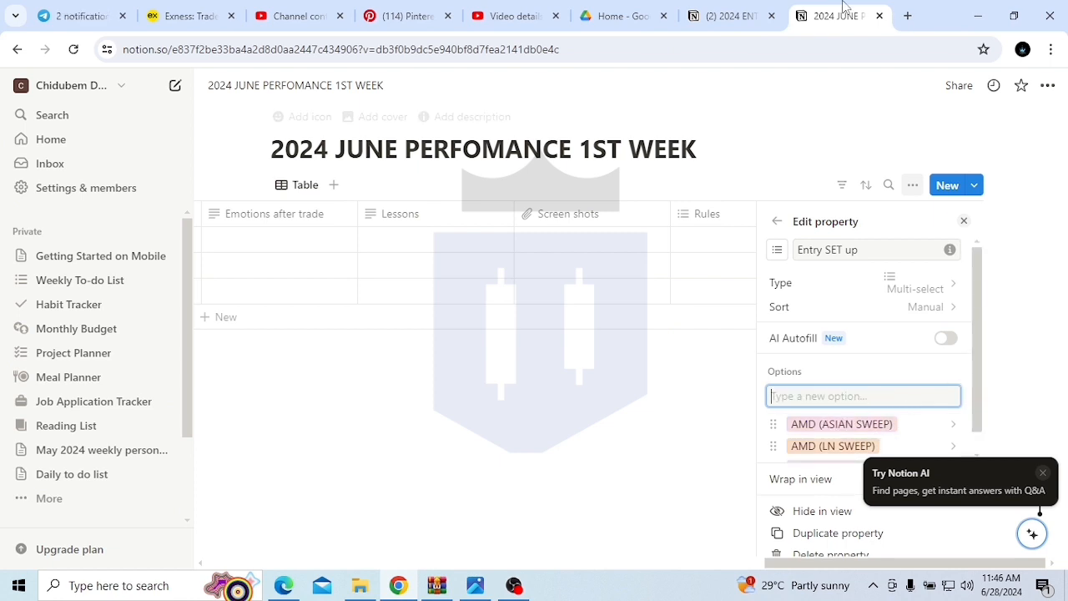
# Step: Add the option "1H POI+ 5M CHOCH" to the Entry SET up property and close its settings
pyautogui.scroll(-1, 877, 440)
pyautogui.scroll(-1, 876, 439)
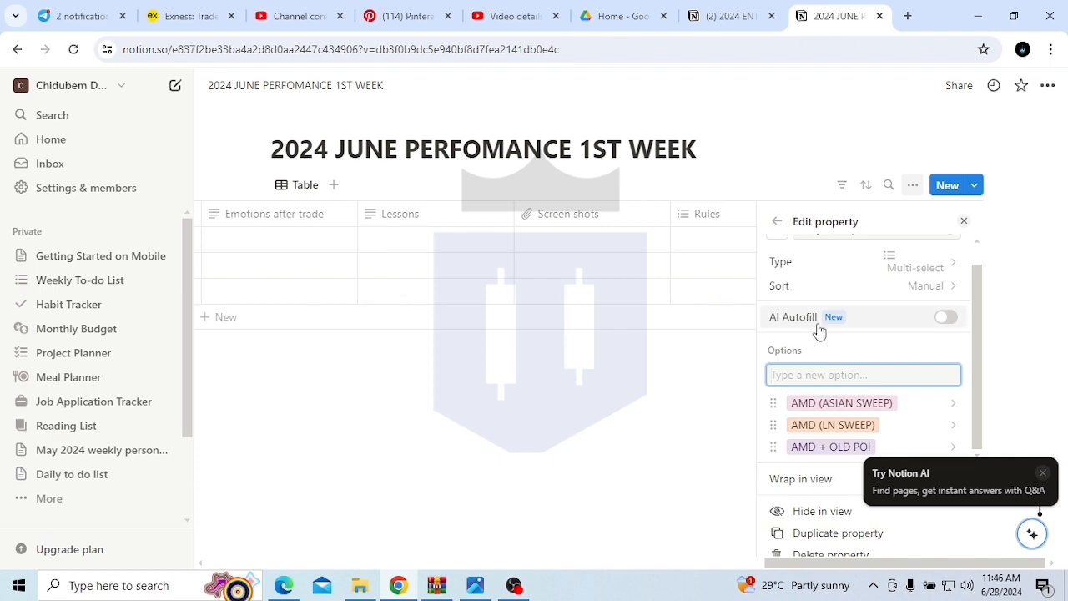
pyautogui.write('CHO')
pyautogui.press('BackSpace')
pyautogui.press('BackSpace')
pyautogui.write('1H POI+ 5M CHOCH')
pyautogui.press('Return')
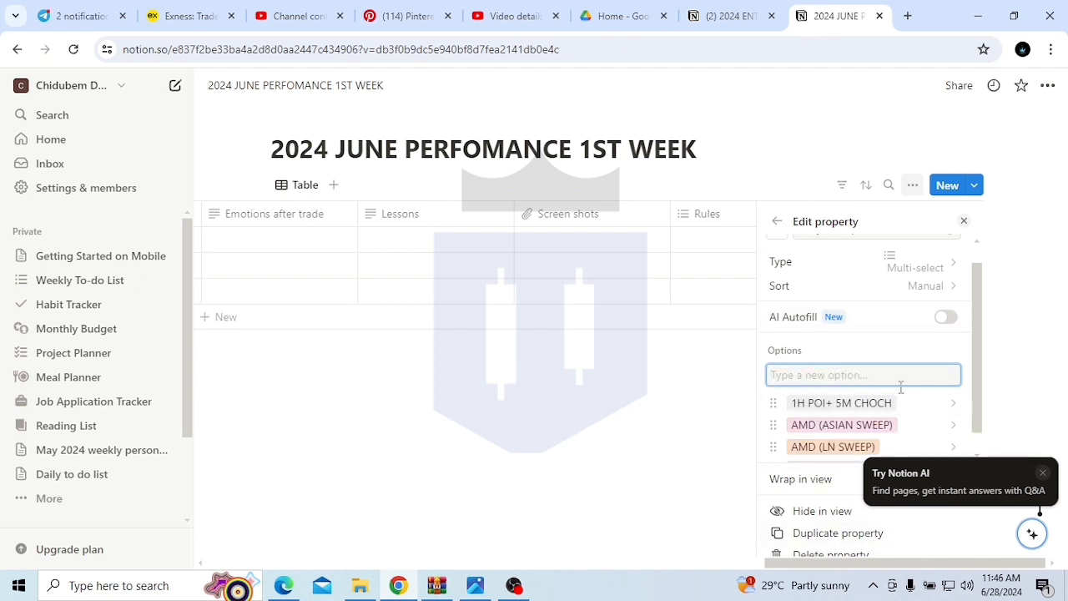
pyautogui.click(614, 424)
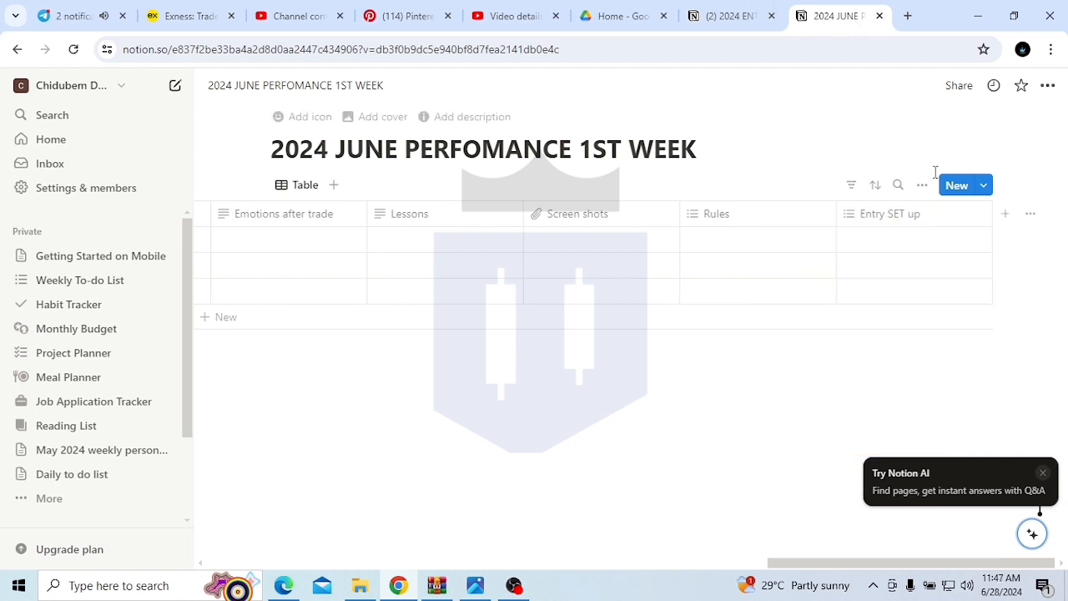
# Step: Check the column after ENTRY SET UP in the June table, then add a "Narrative" text property to the first-week table
pyautogui.click(1005, 214)
pyautogui.click(719, 16)
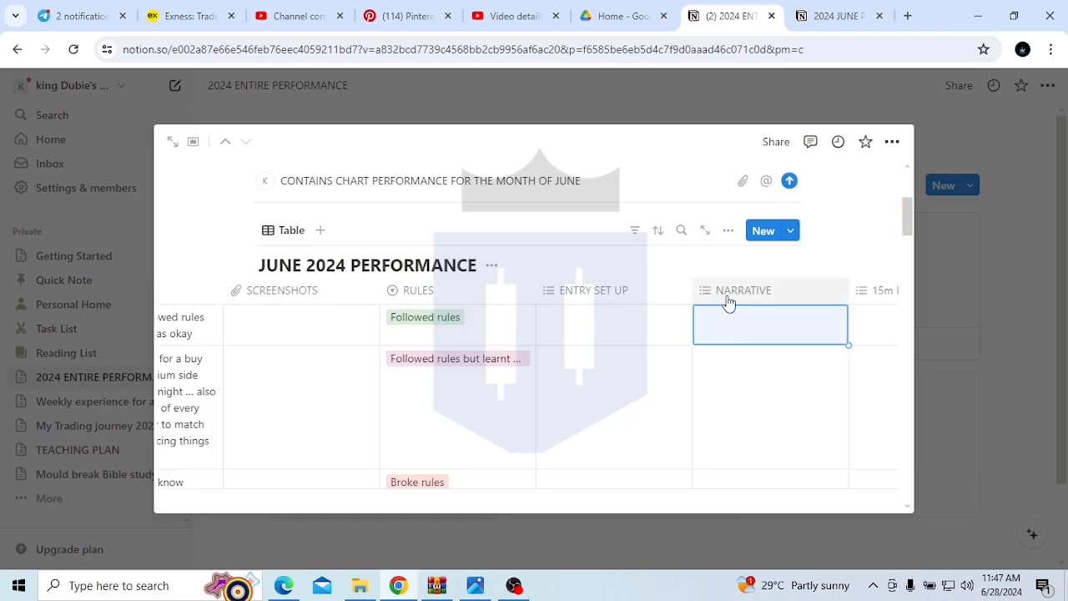
pyautogui.click(833, 17)
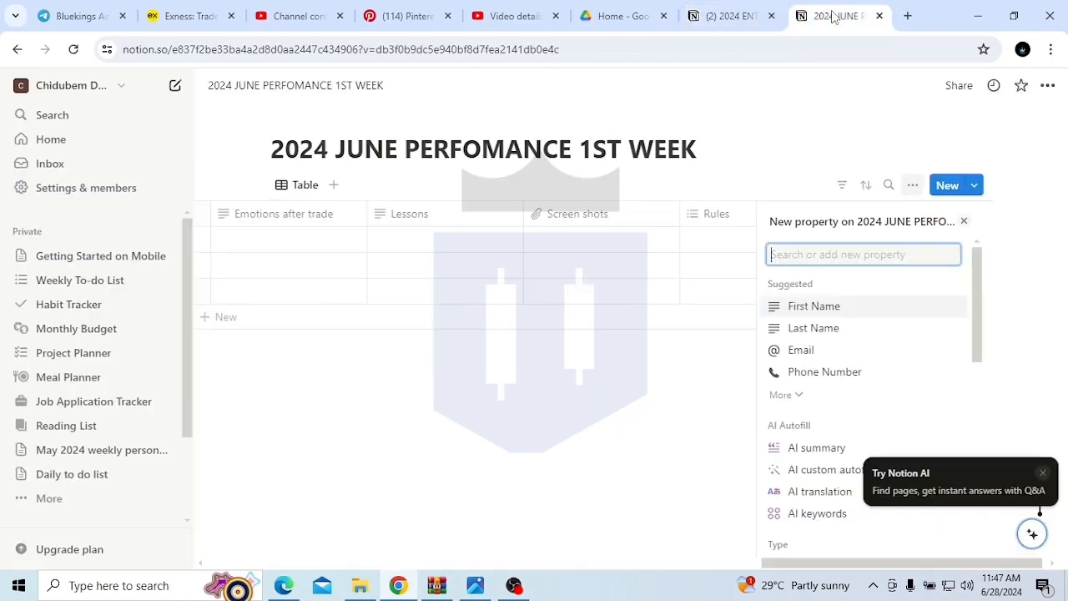
pyautogui.click(706, 389)
pyautogui.click(1007, 214)
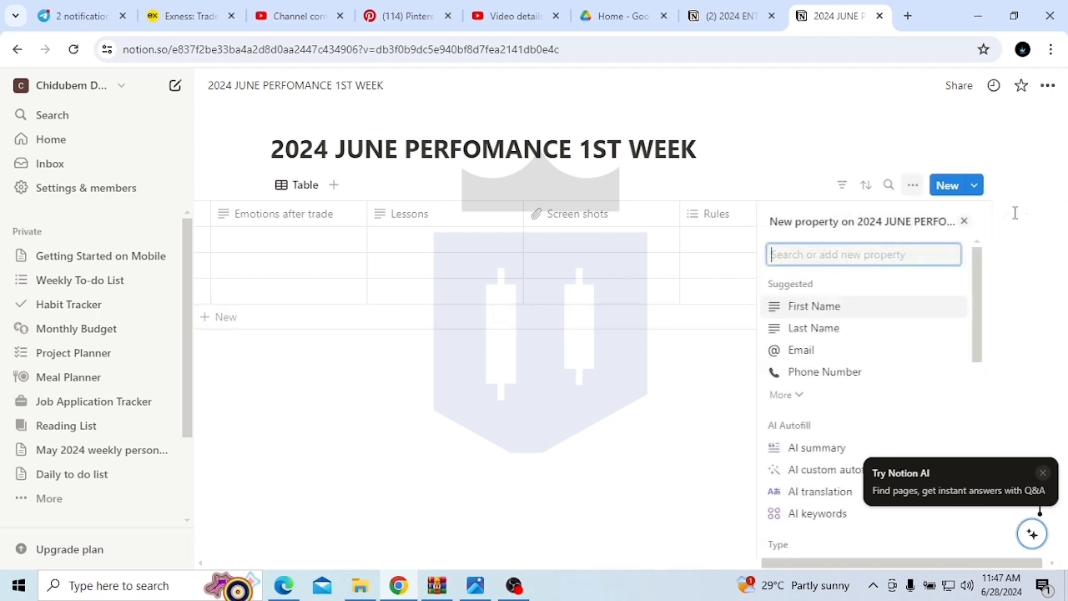
pyautogui.write('N')
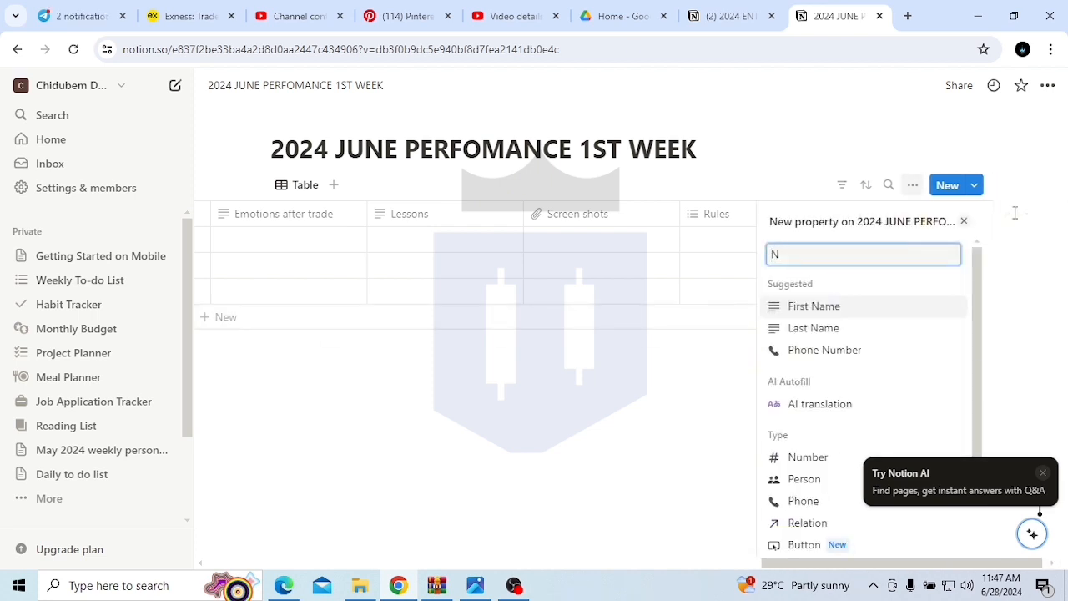
pyautogui.write('arra')
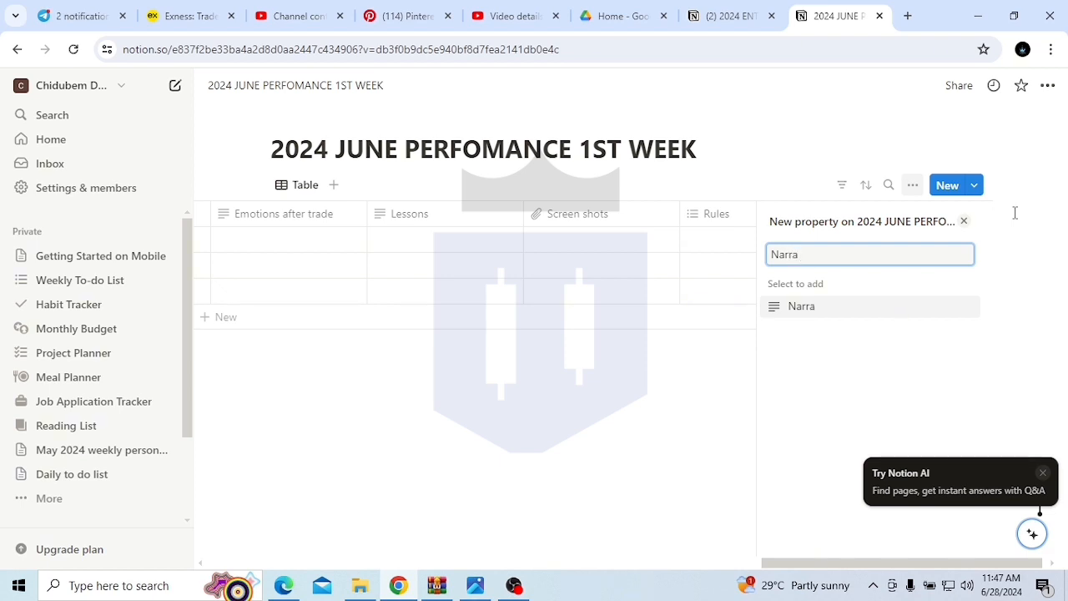
pyautogui.write('tive')
pyautogui.press('Return')
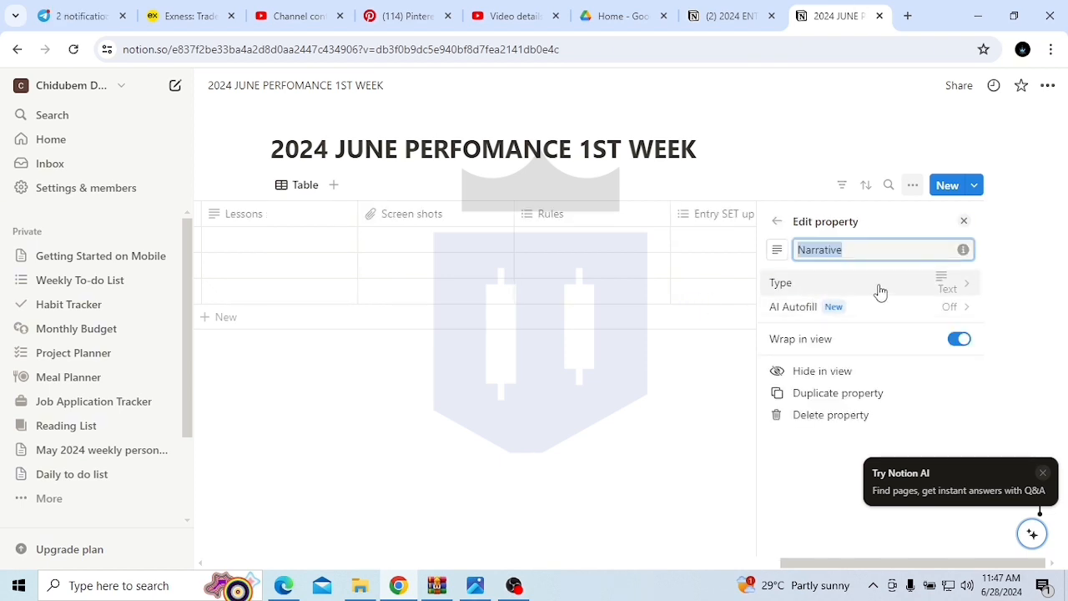
pyautogui.click(657, 386)
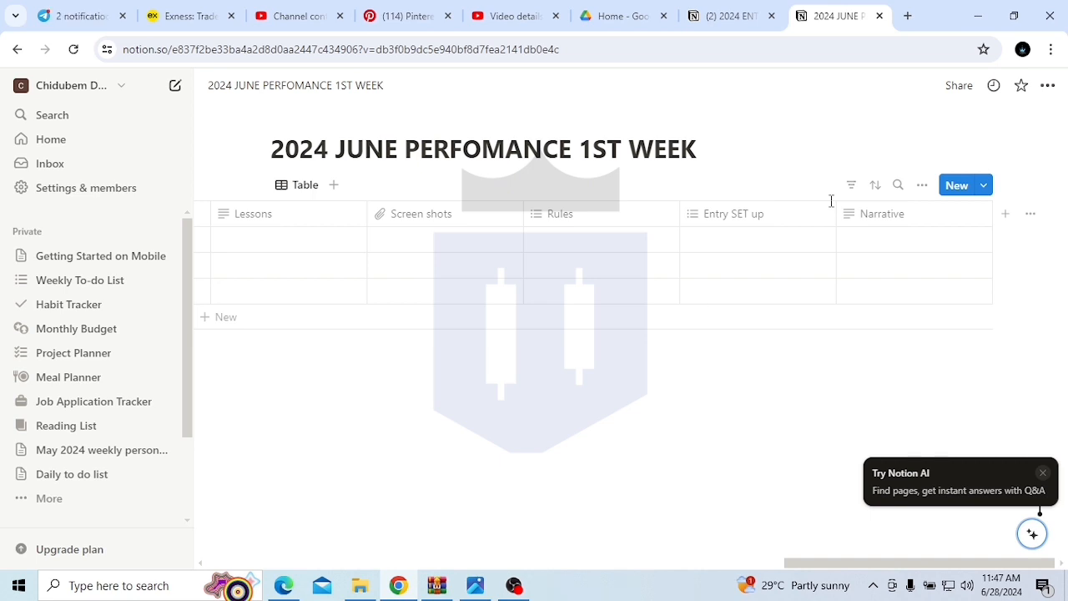
# Step: Check the column after NARRATIVE in the June table, then review the columns of the first-week table
pyautogui.click(701, 16)
pyautogui.hscroll(-10, 850, 282)
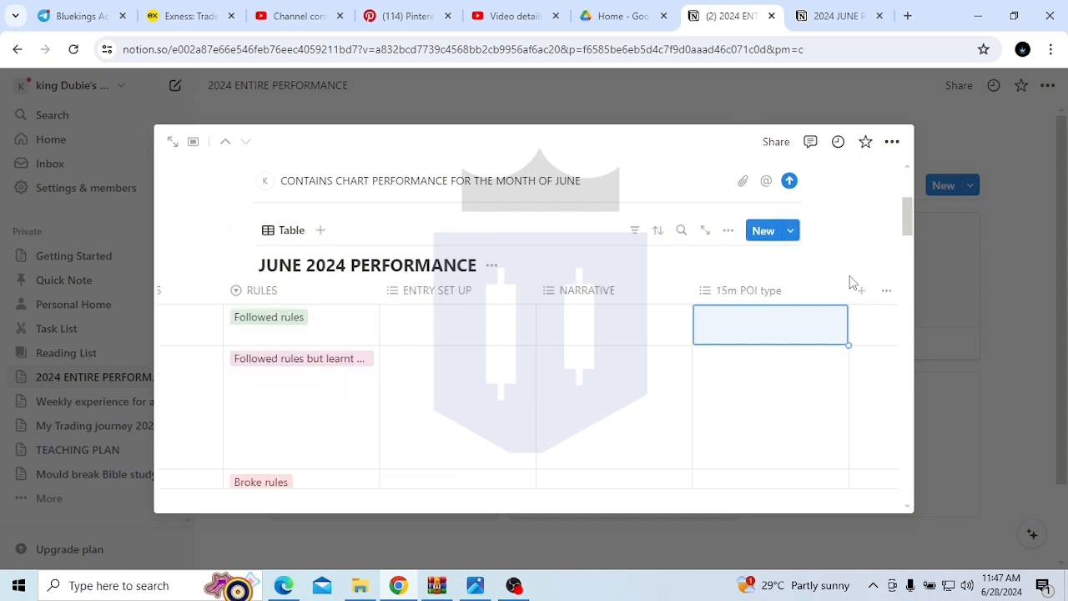
pyautogui.press('Left')
pyautogui.click(834, 16)
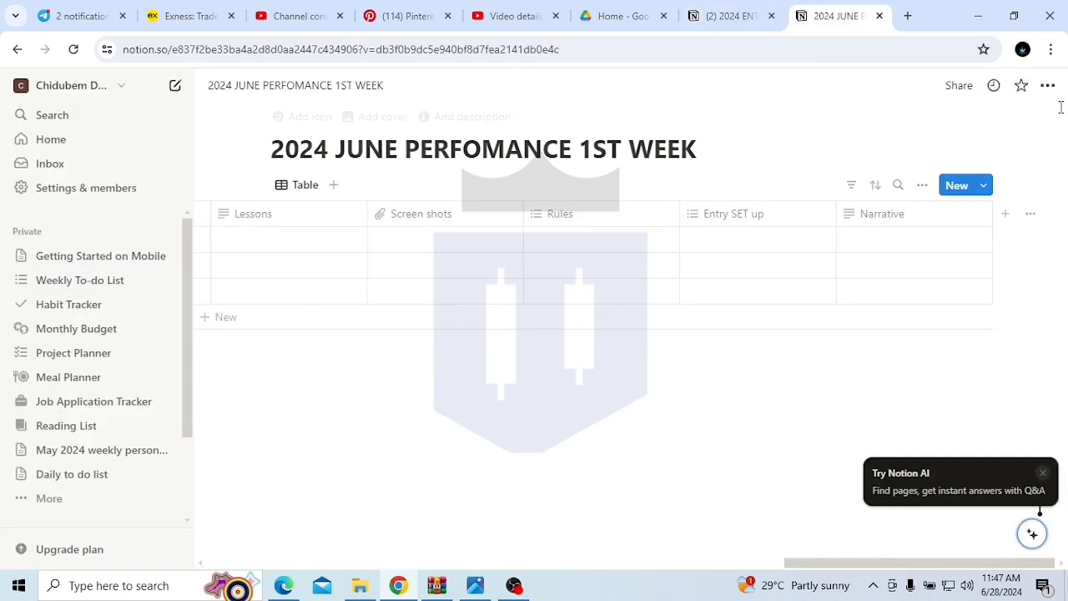
pyautogui.click(1007, 217)
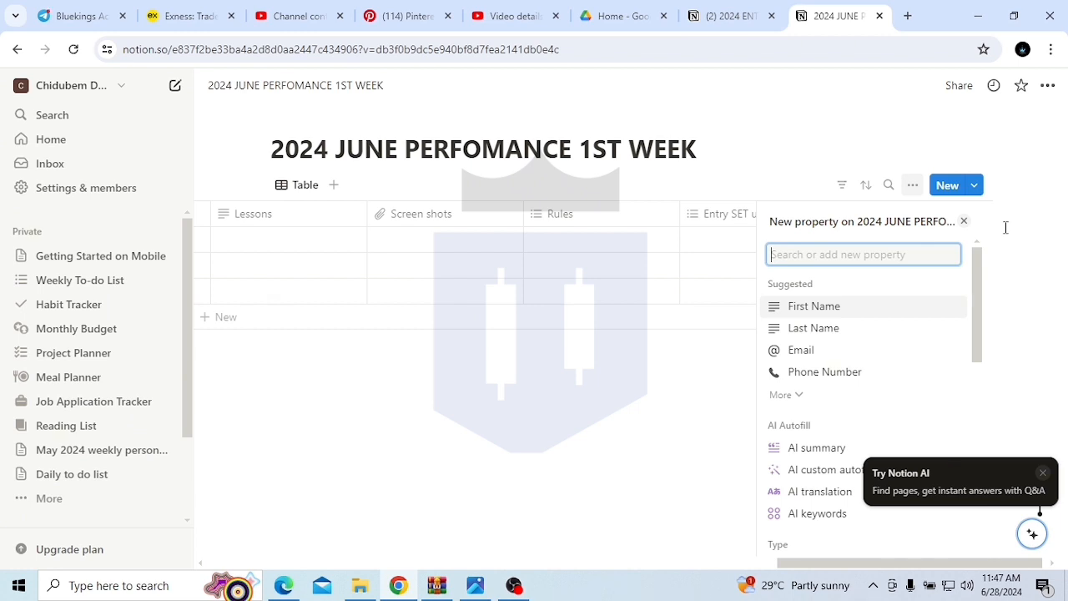
pyautogui.click(618, 520)
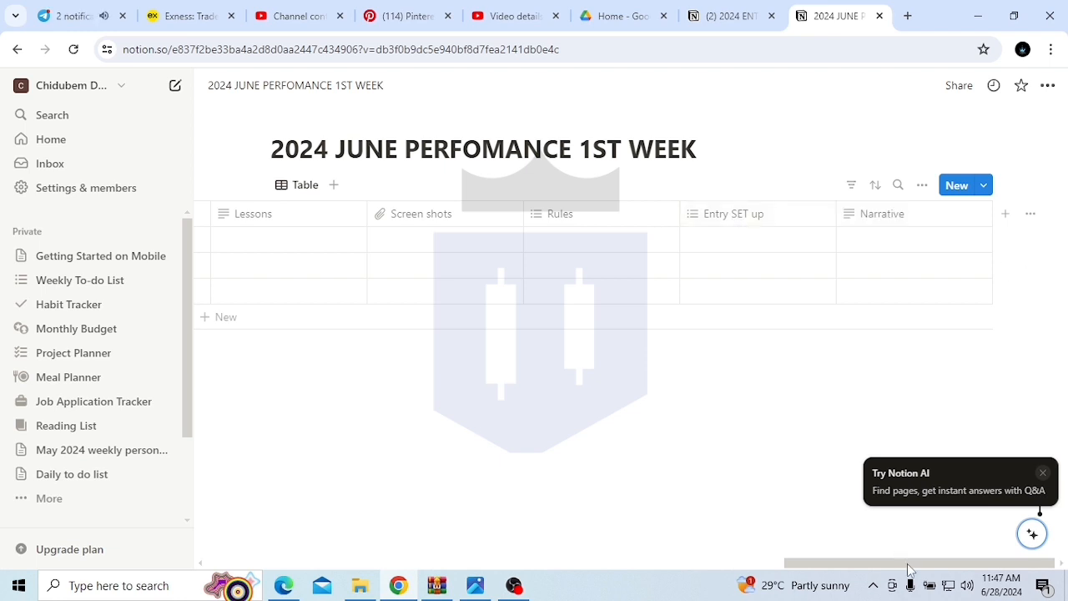
pyautogui.moveTo(909, 565); pyautogui.dragTo(691, 506)
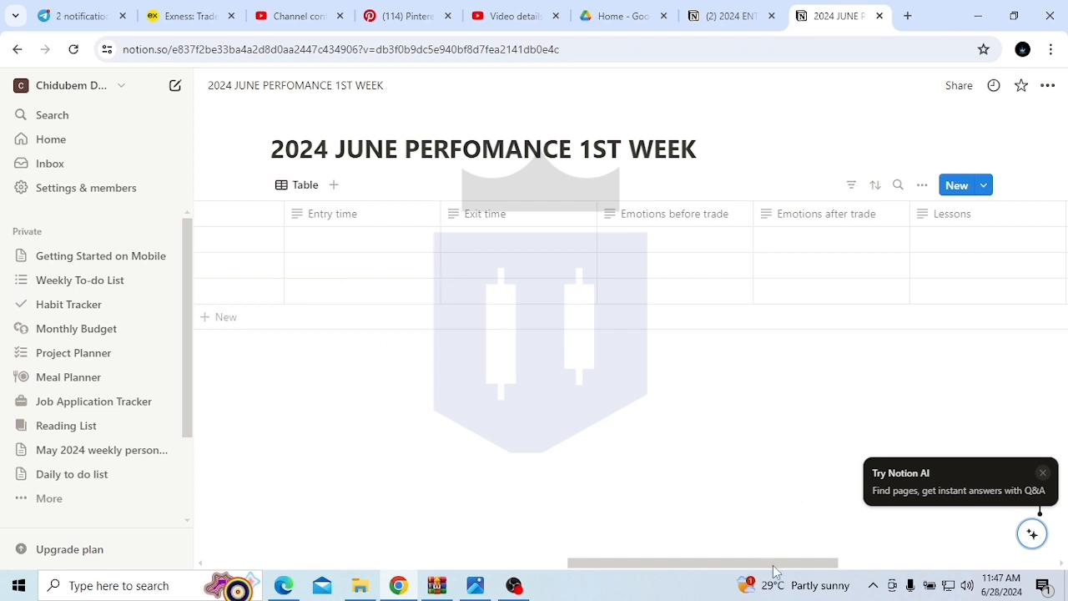
pyautogui.moveTo(775, 572); pyautogui.dragTo(859, 541)
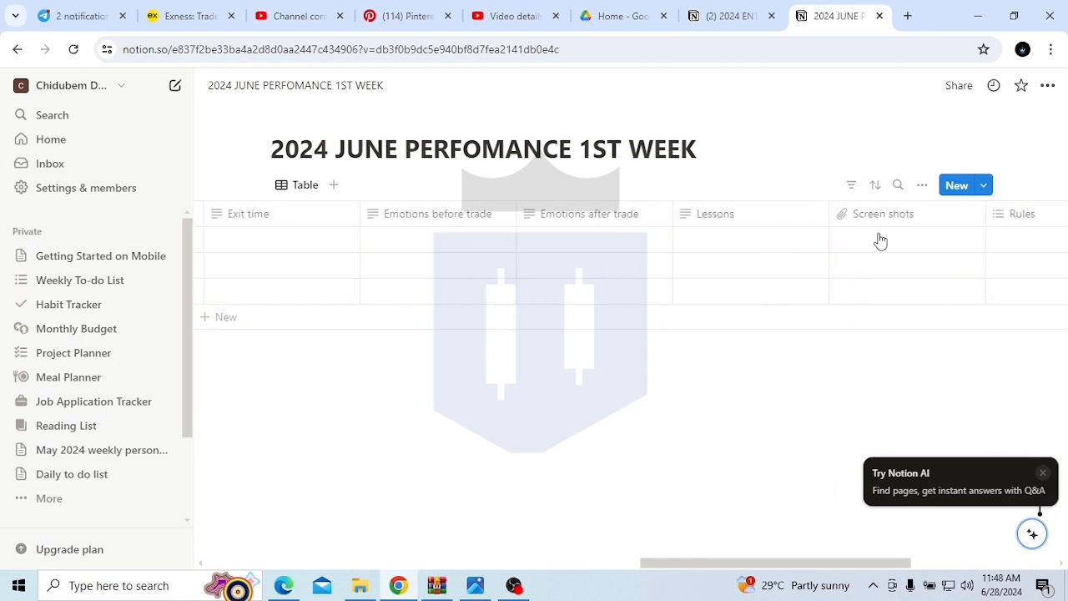
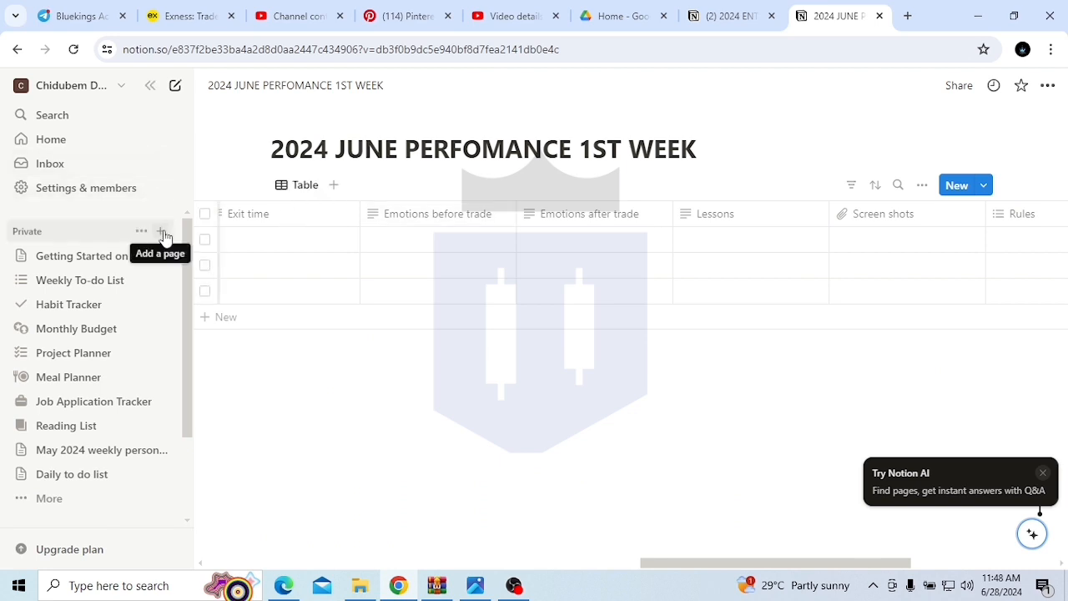
# Step: Add a new private page titled "2024 entire perfomance"
pyautogui.click(161, 239)
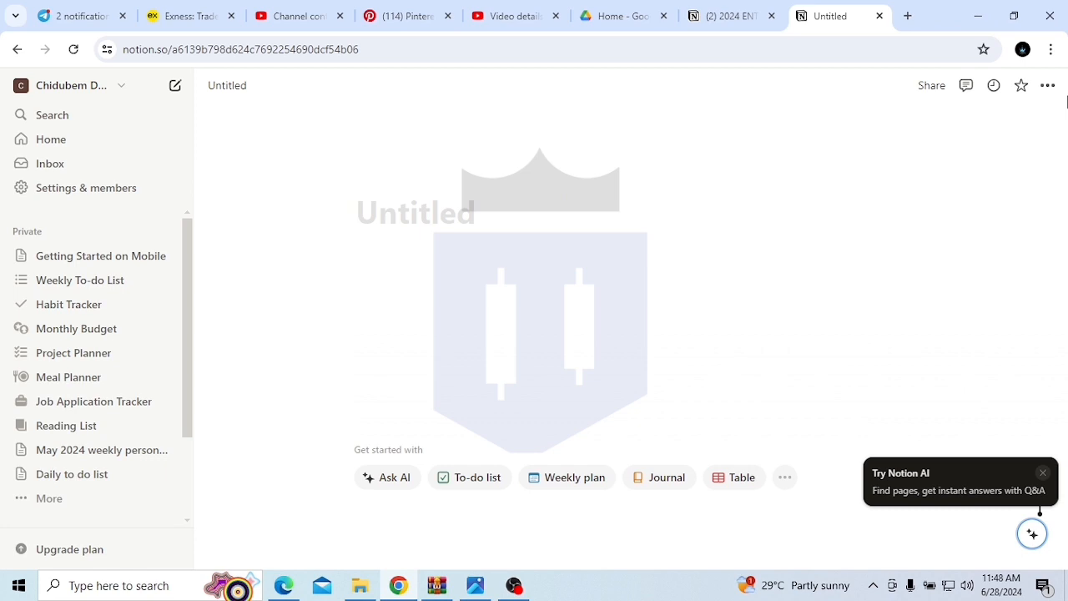
pyautogui.write('2024')
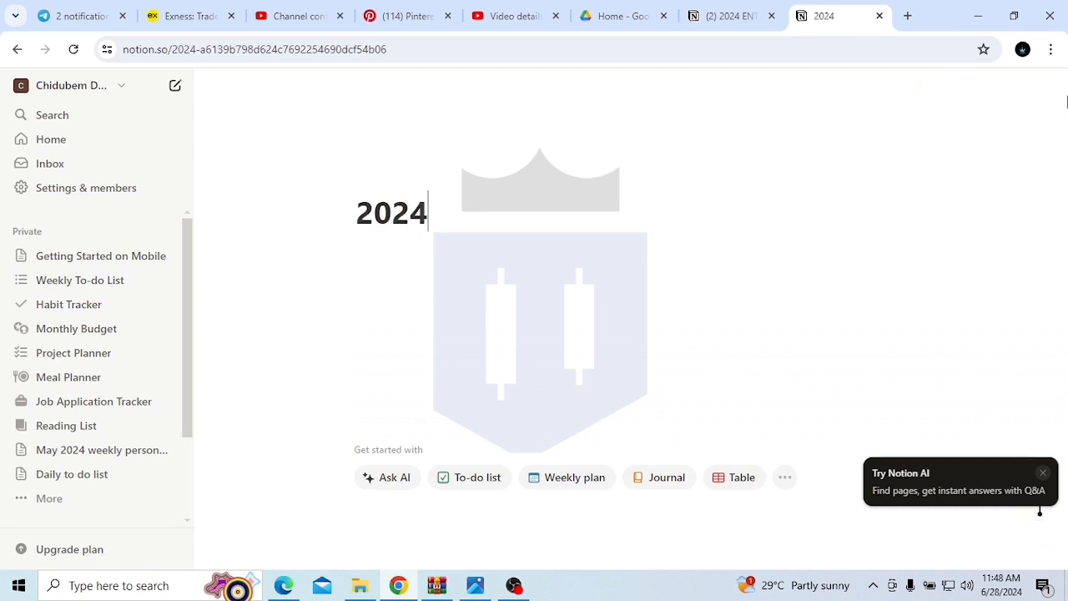
pyautogui.write(' entui')
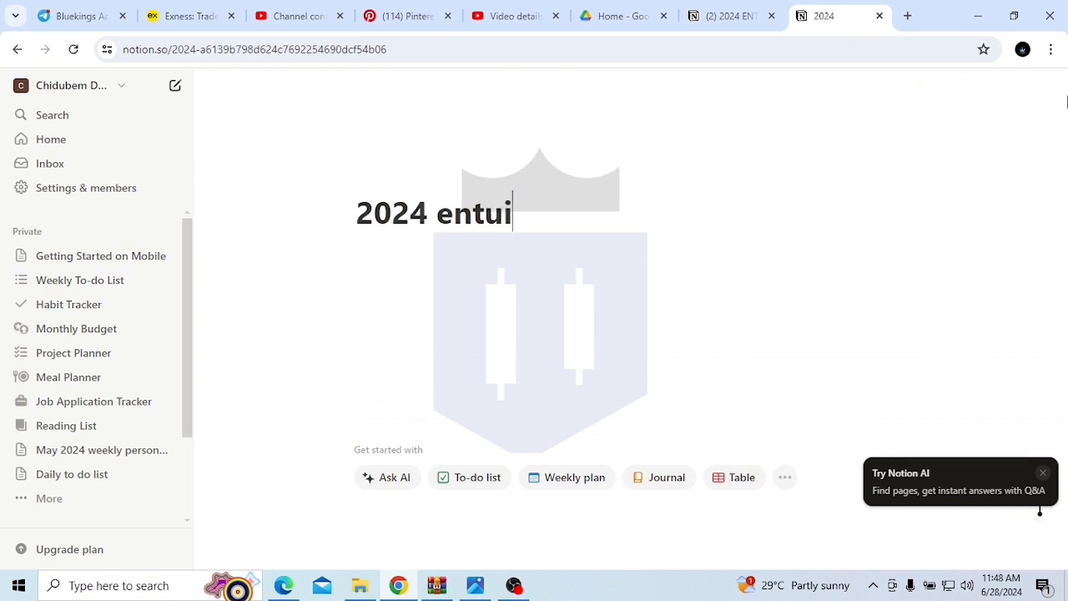
pyautogui.press('BackSpace')
pyautogui.press('BackSpace')
pyautogui.write('ire p')
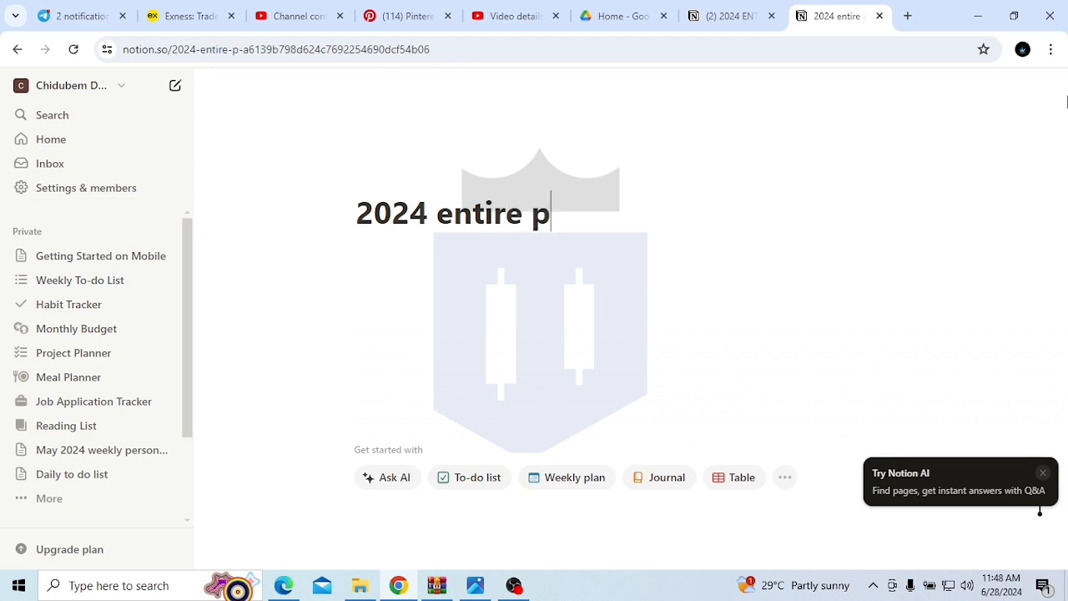
pyautogui.write('erfomance')
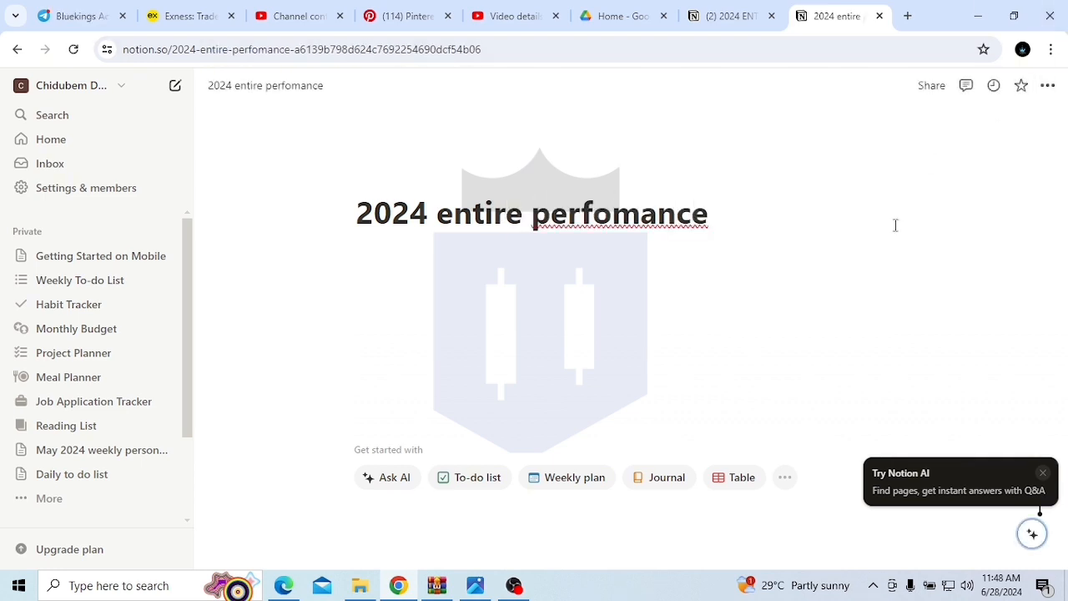
# Step: Turn the 2024 entire perfomance page into a gallery with a new blank database
pyautogui.click(786, 482)
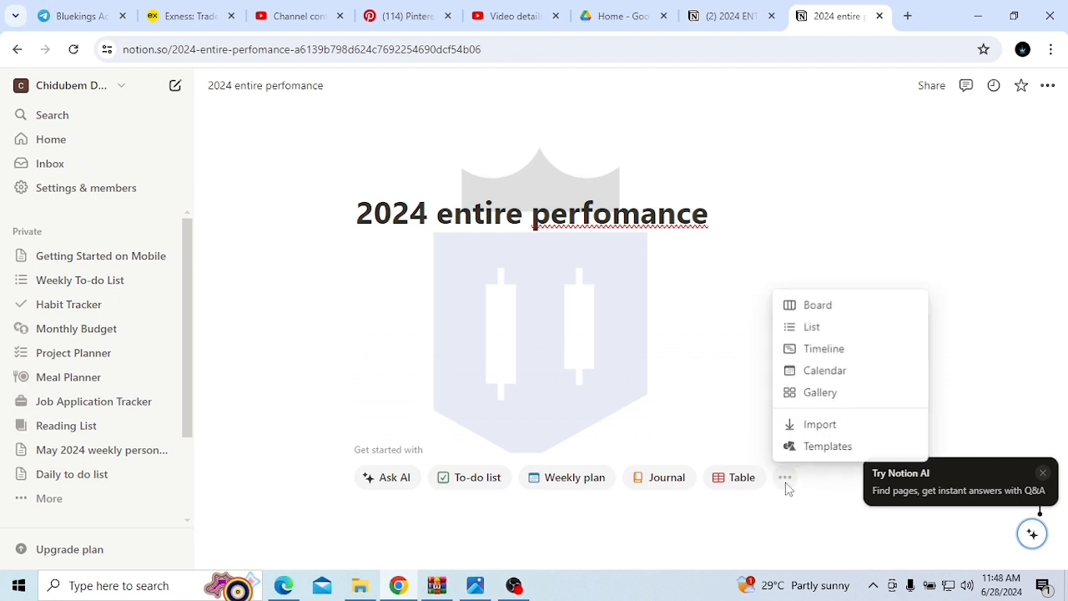
pyautogui.click(809, 391)
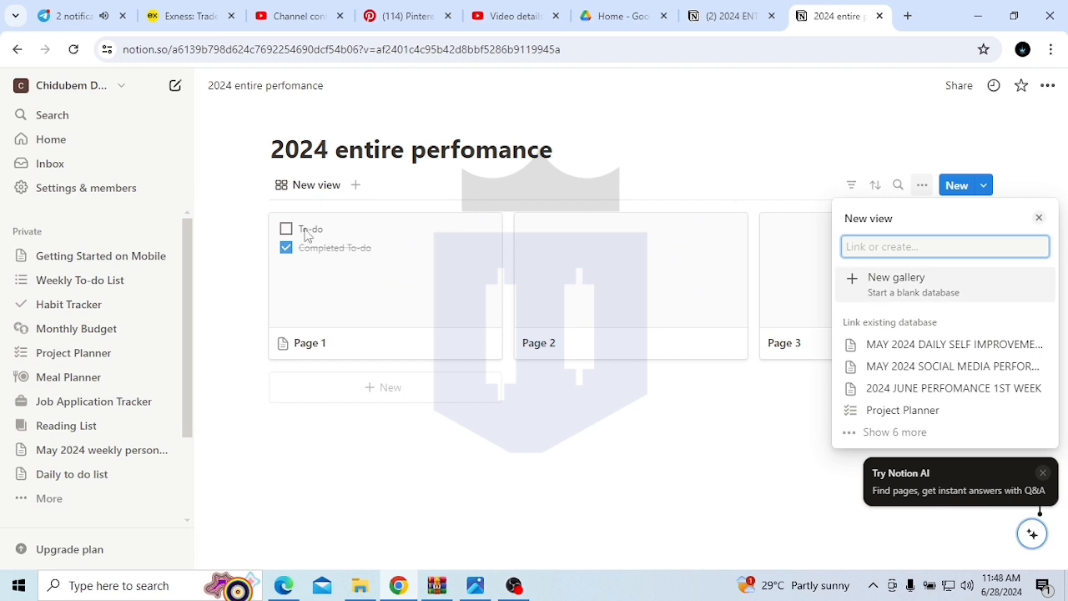
pyautogui.press('Escape')
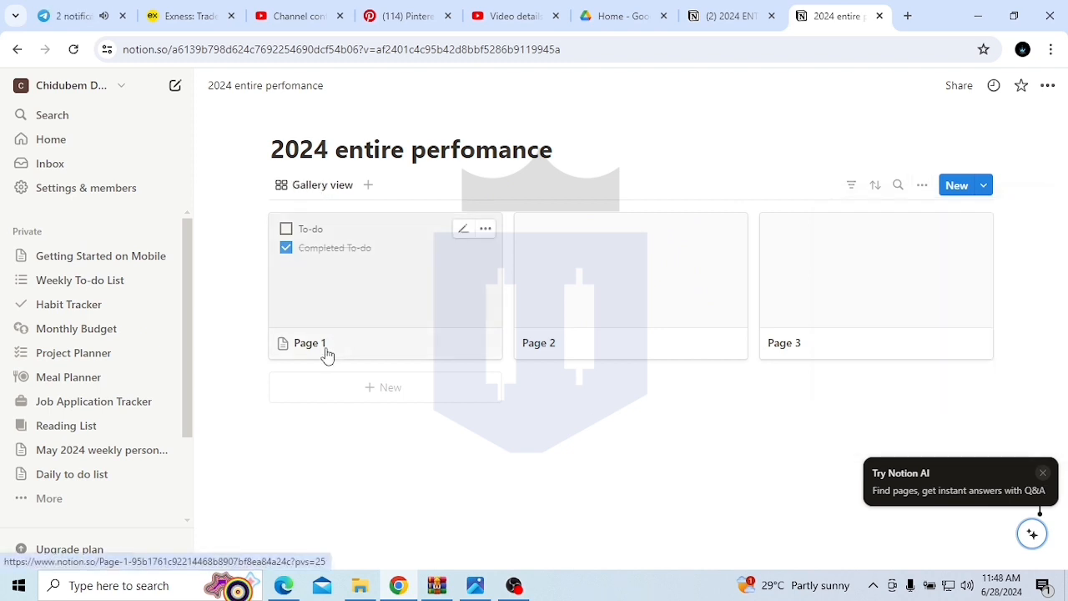
# Step: Rename the gallery card Page 1 as "JUNE 2024" and return to the gallery
pyautogui.click(348, 348)
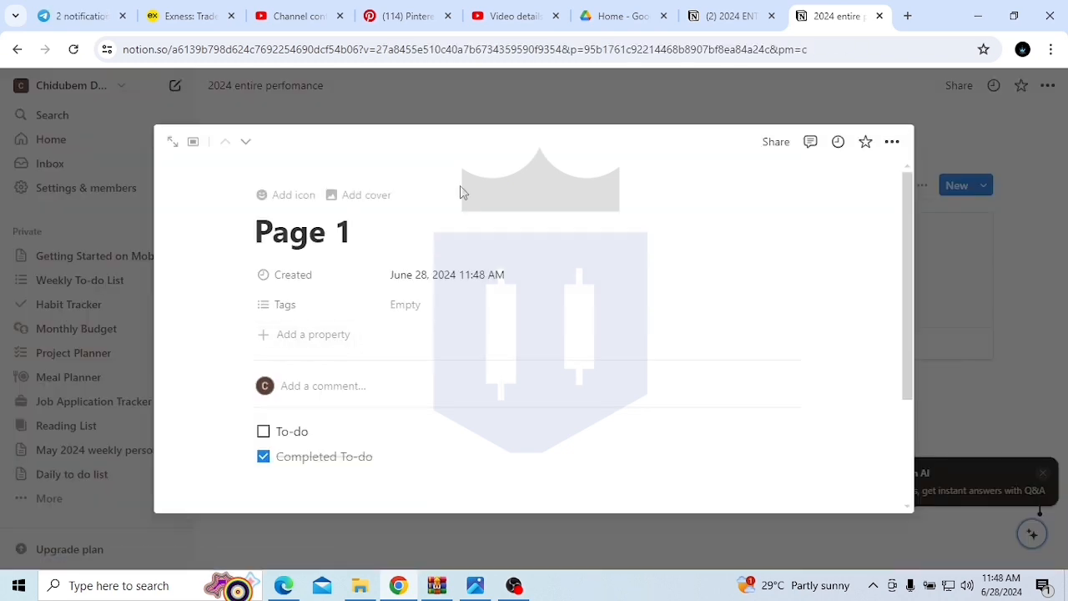
pyautogui.press('BackSpace')
pyautogui.press('BackSpace')
pyautogui.press('BackSpace')
pyautogui.press('BackSpace')
pyautogui.press('BackSpace')
pyautogui.press('BackSpace')
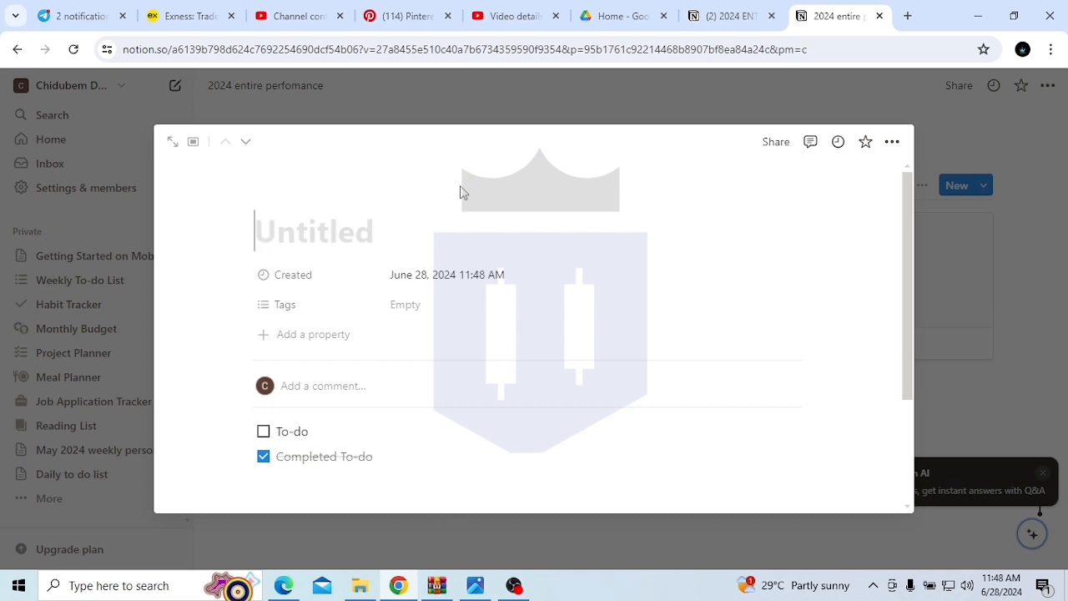
pyautogui.write('JUNE')
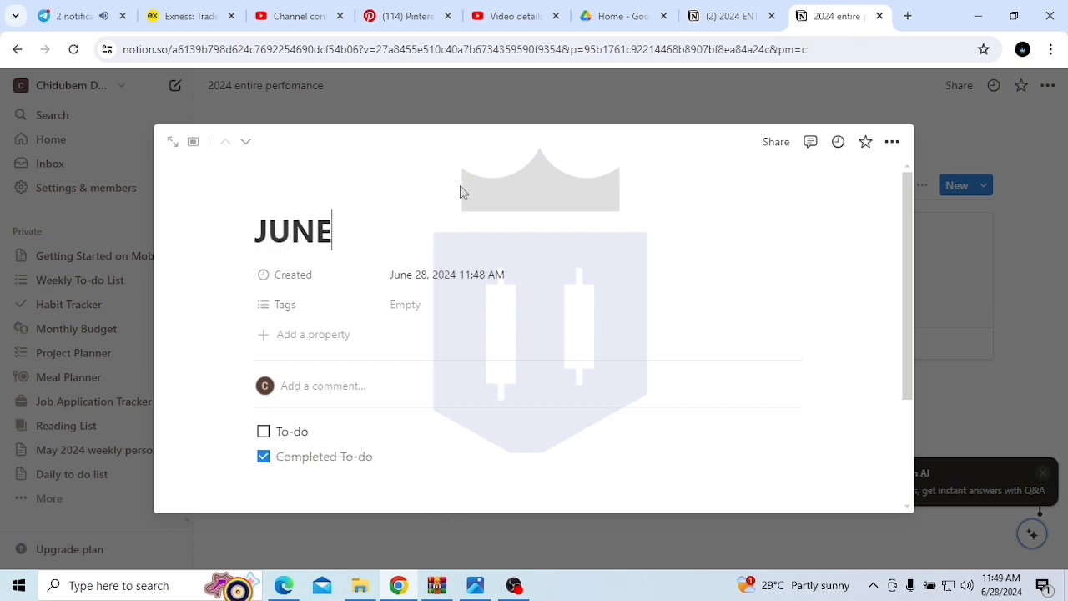
pyautogui.write(' 2024')
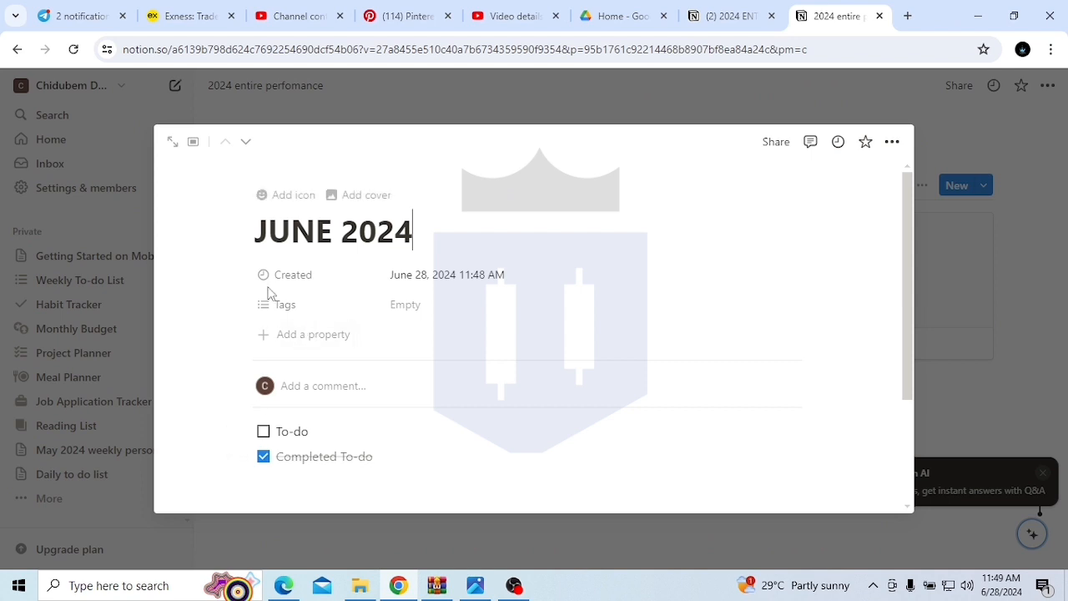
pyautogui.click(517, 534)
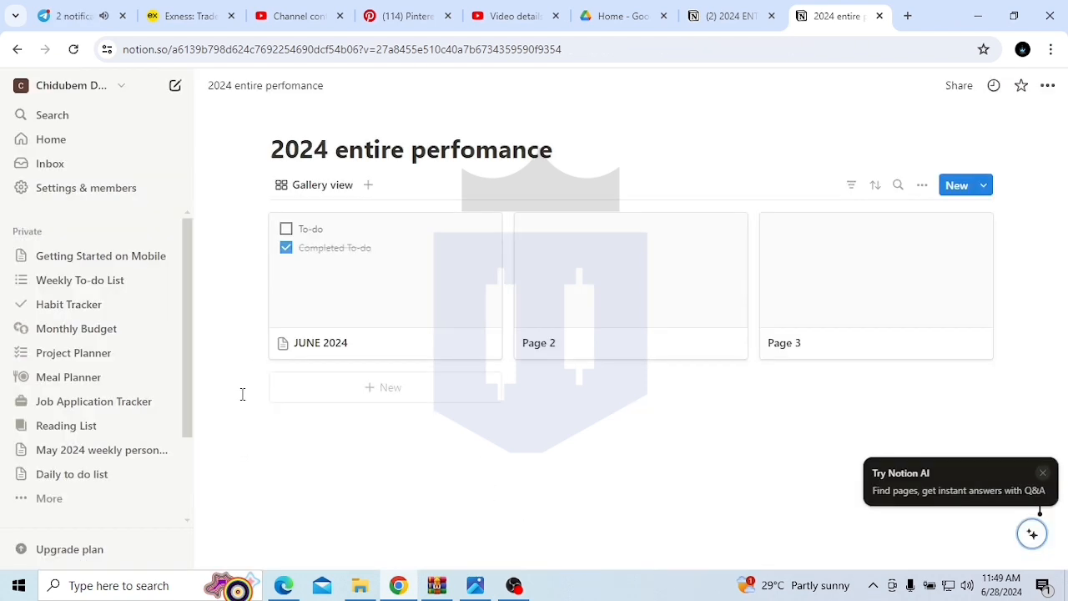
# Step: Move the page "2024 JUNE PERFOMANCE 1ST WEEK" from the private pages into the JUNE 2024 gallery card
pyautogui.scroll(-3, 58, 409)
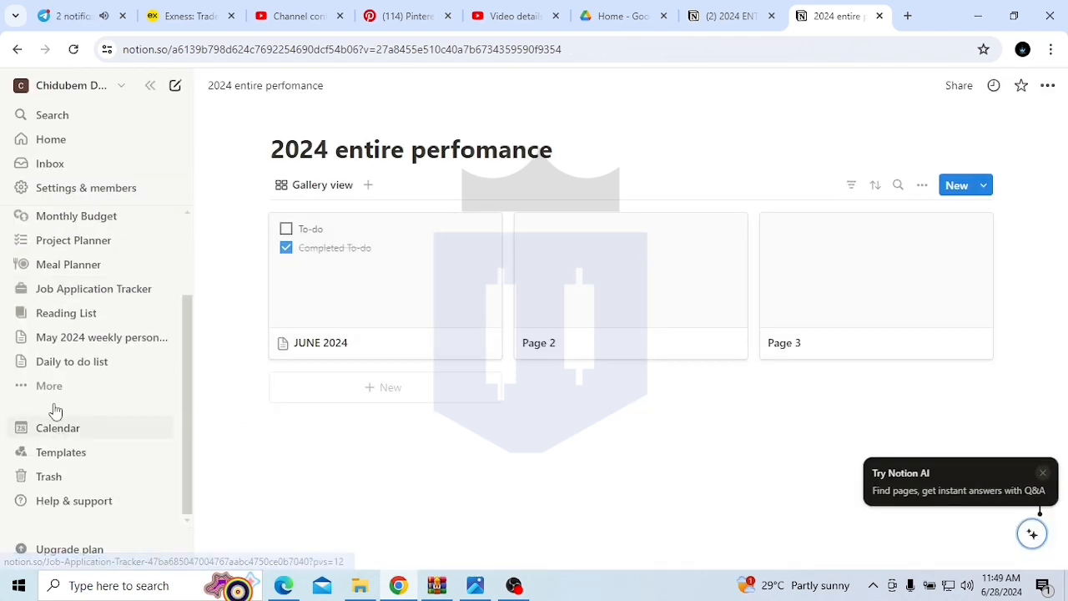
pyautogui.click(56, 392)
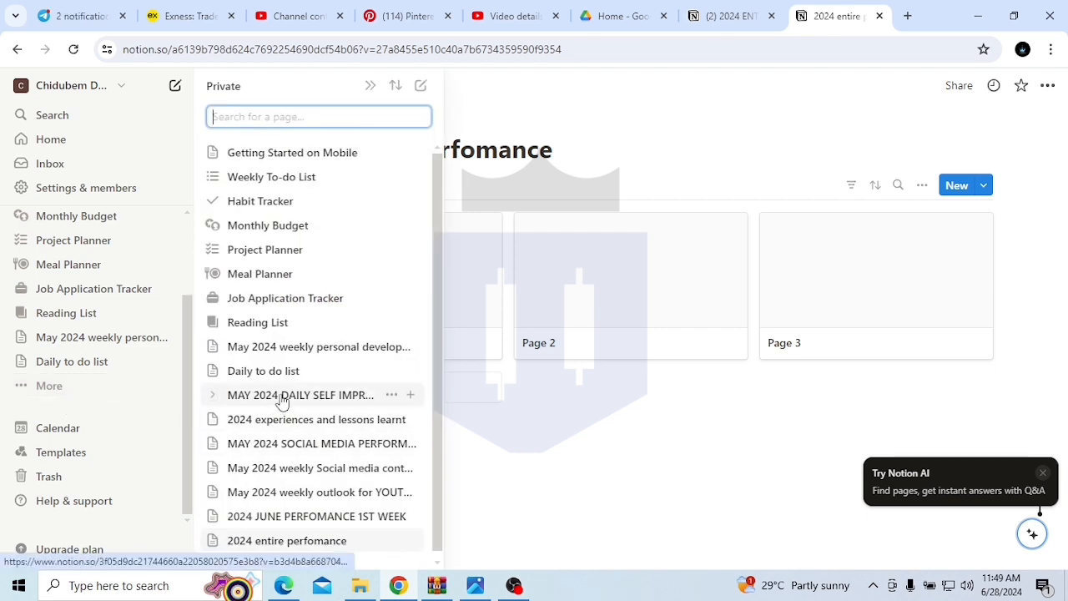
pyautogui.scroll(-1, 284, 396)
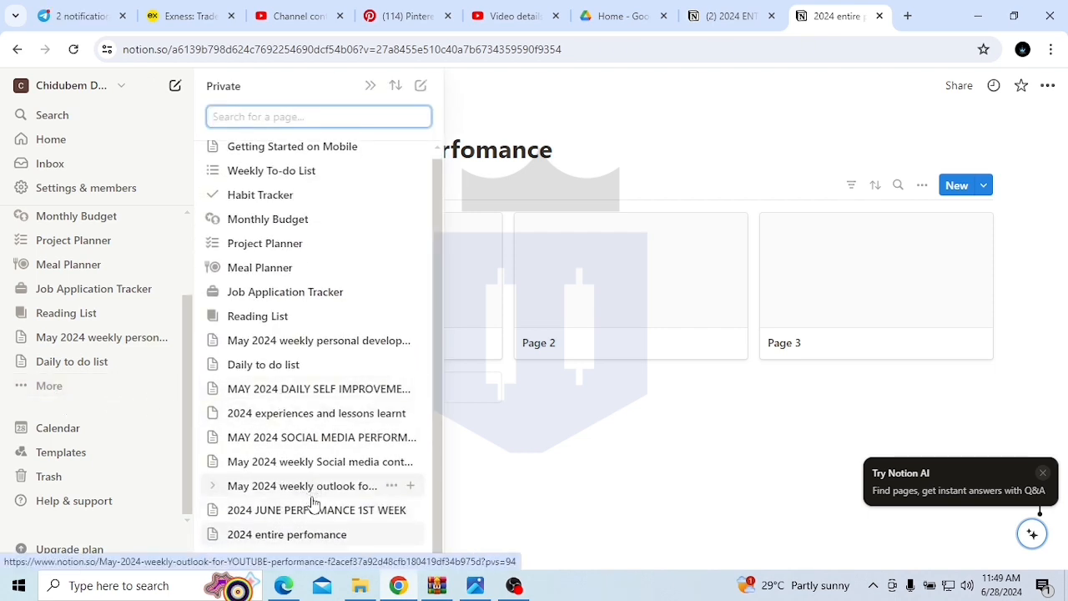
pyautogui.moveTo(309, 514); pyautogui.dragTo(586, 314)
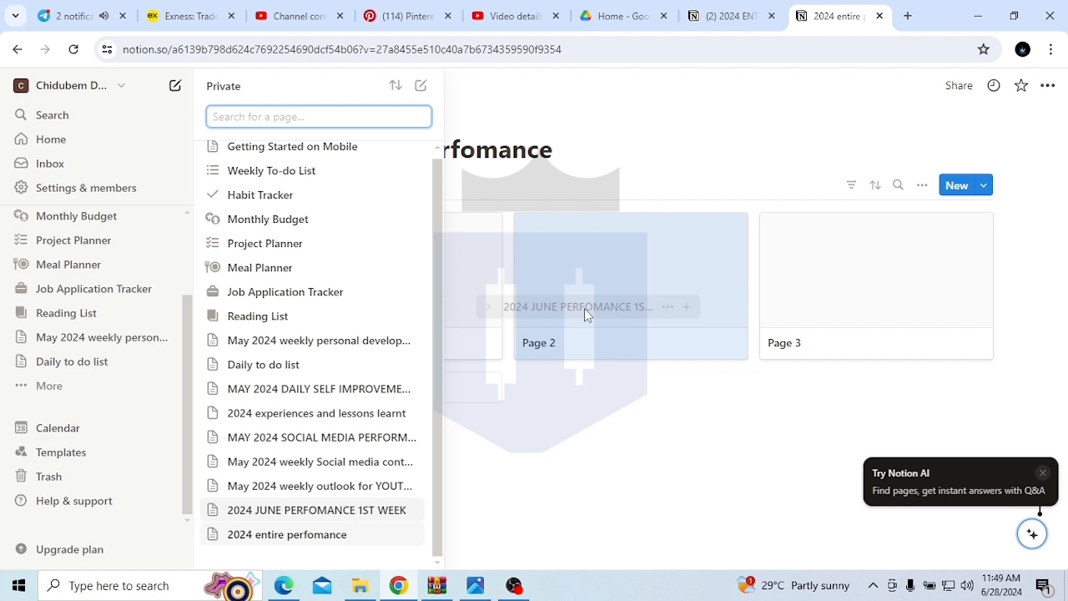
pyautogui.moveTo(584, 308); pyautogui.dragTo(464, 295)
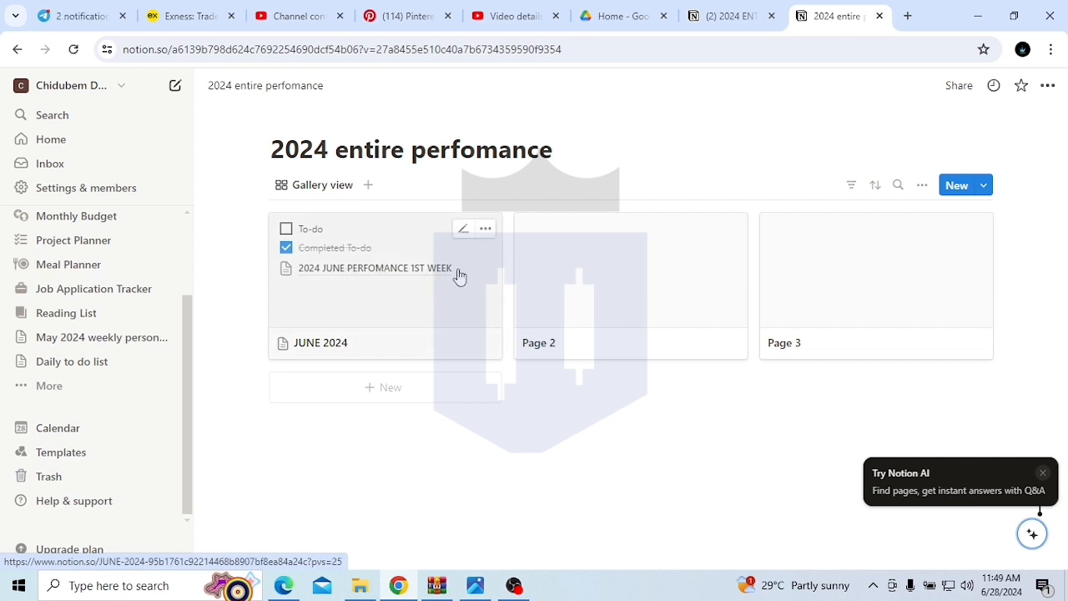
# Step: Add a blank private page, and reorder "2024 entire perfomance" directly below Reading List and open it
pyautogui.scroll(3, 92, 317)
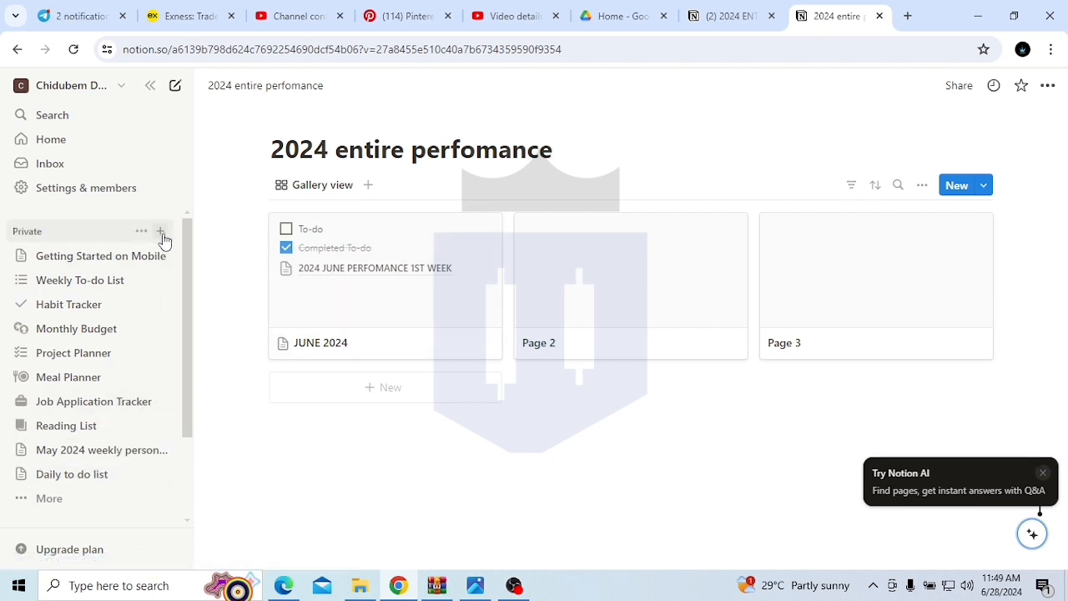
pyautogui.click(161, 232)
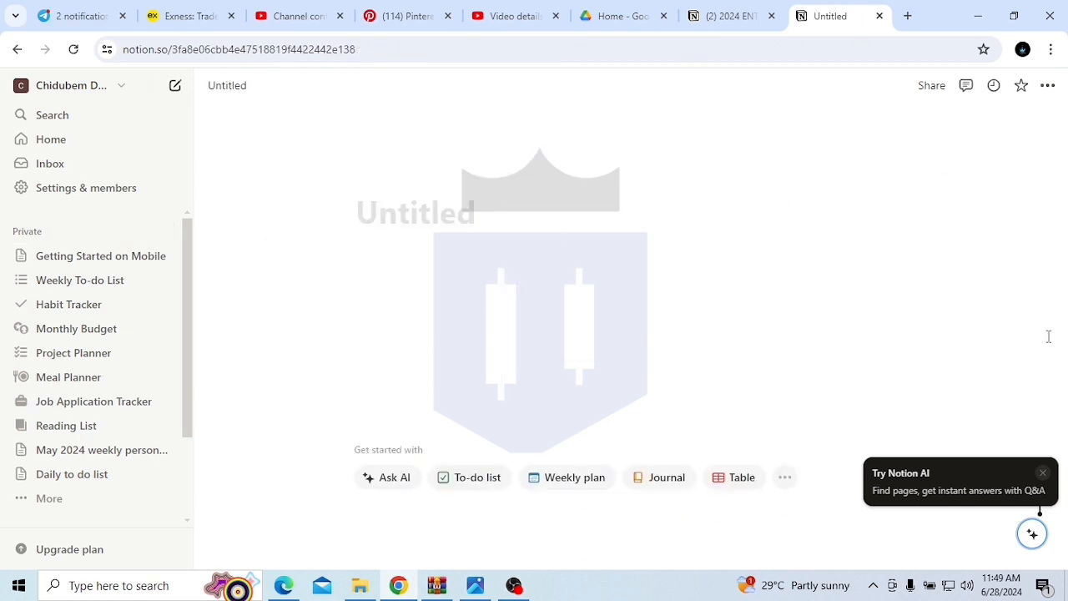
pyautogui.scroll(-2, 83, 434)
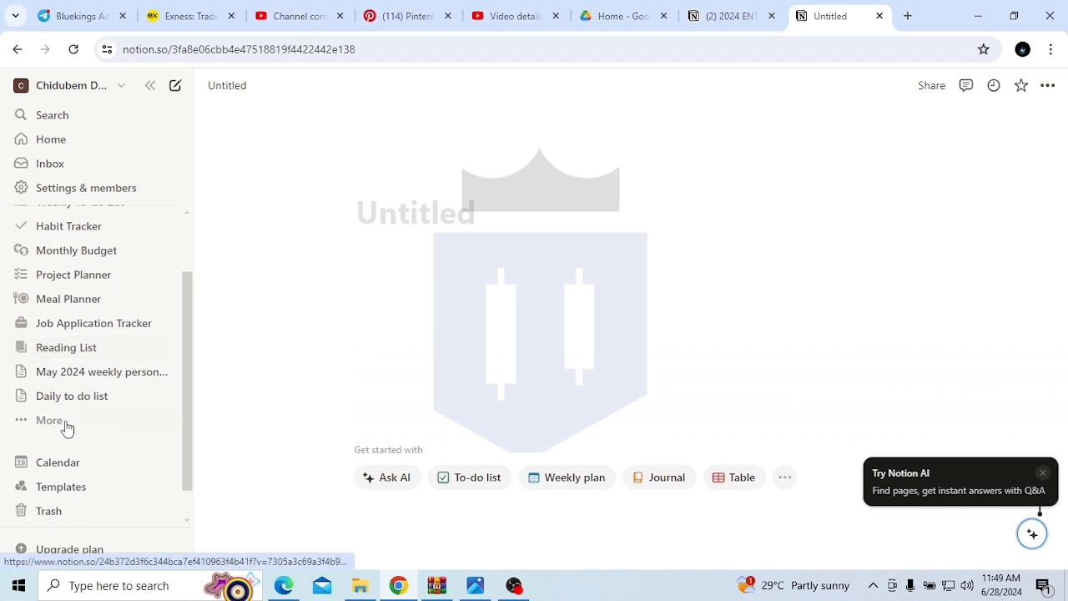
pyautogui.click(52, 422)
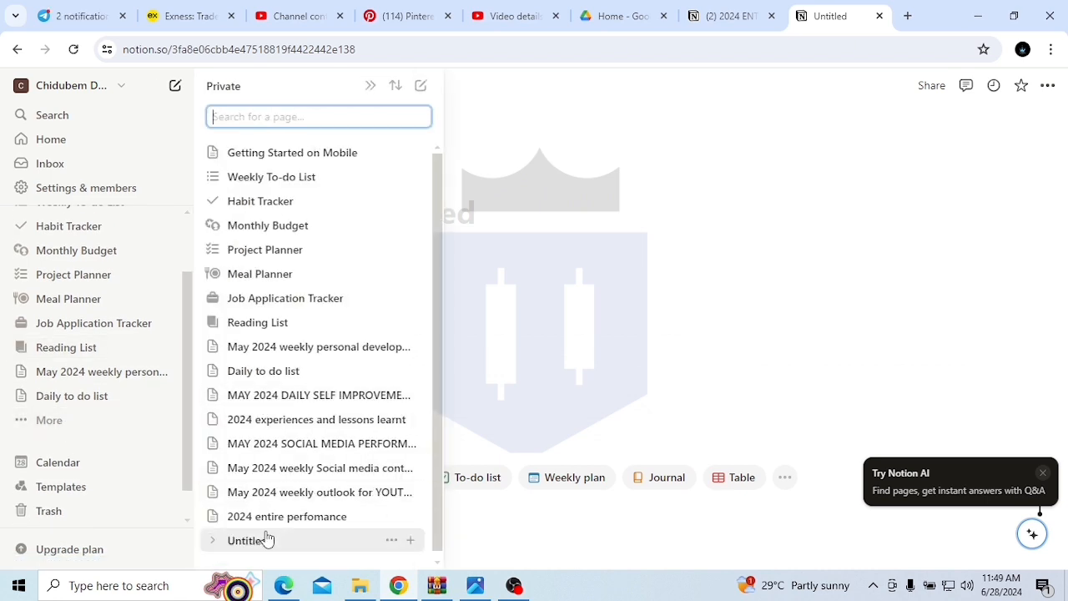
pyautogui.scroll(-1, 275, 537)
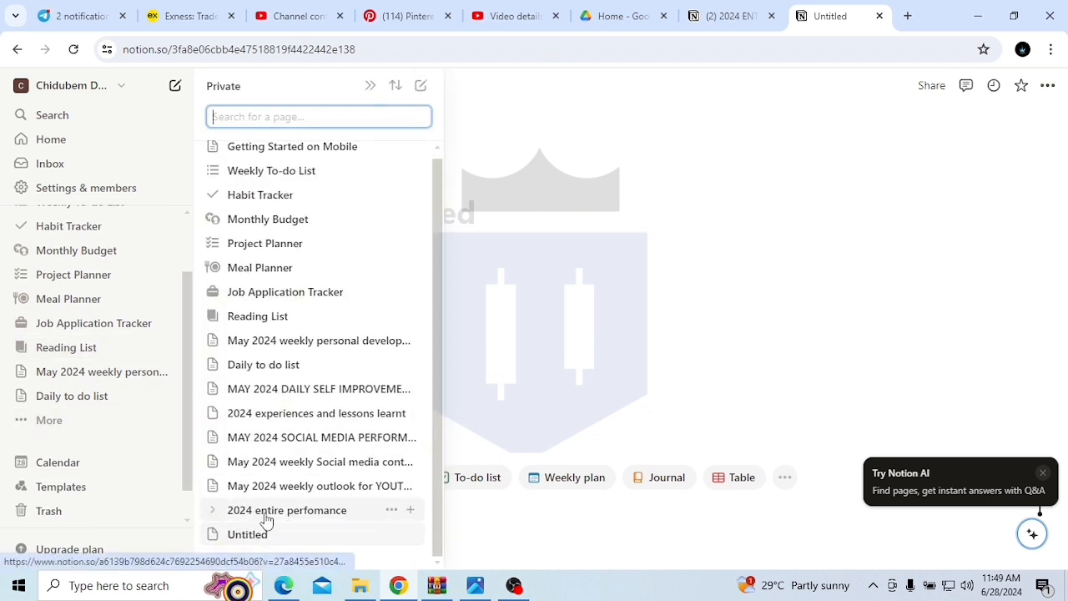
pyautogui.moveTo(269, 520); pyautogui.dragTo(451, 350)
pyautogui.scroll(1, 276, 392)
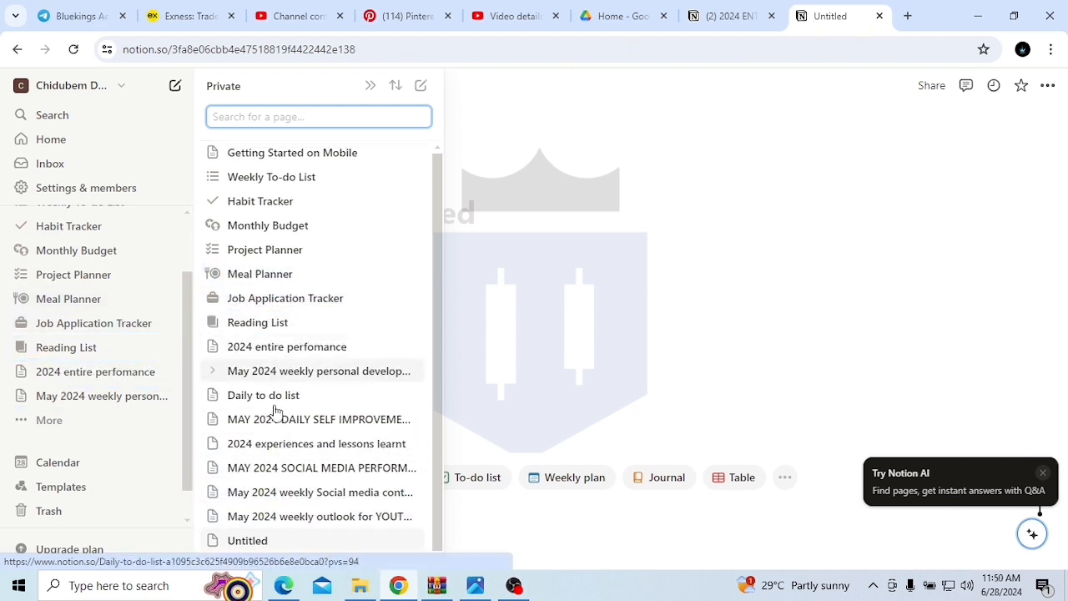
pyautogui.click(273, 347)
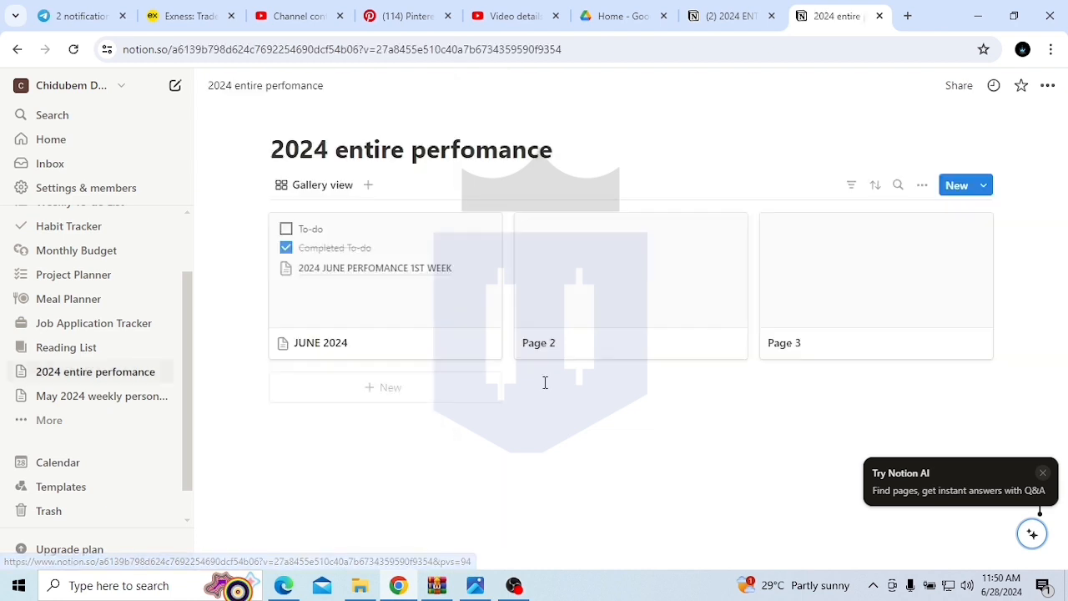
pyautogui.click(74, 427)
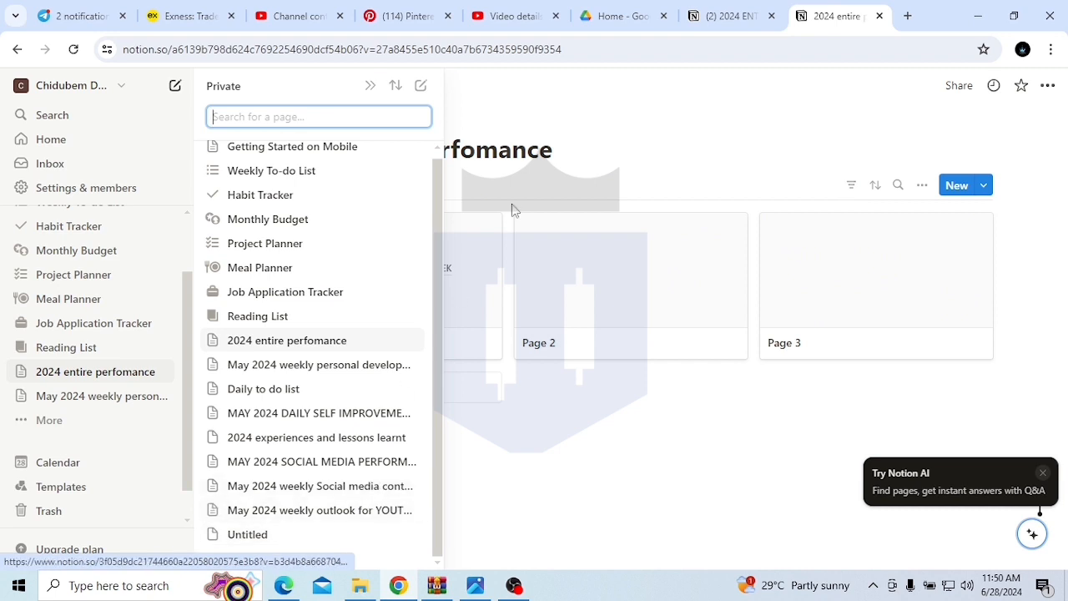
pyautogui.click(391, 414)
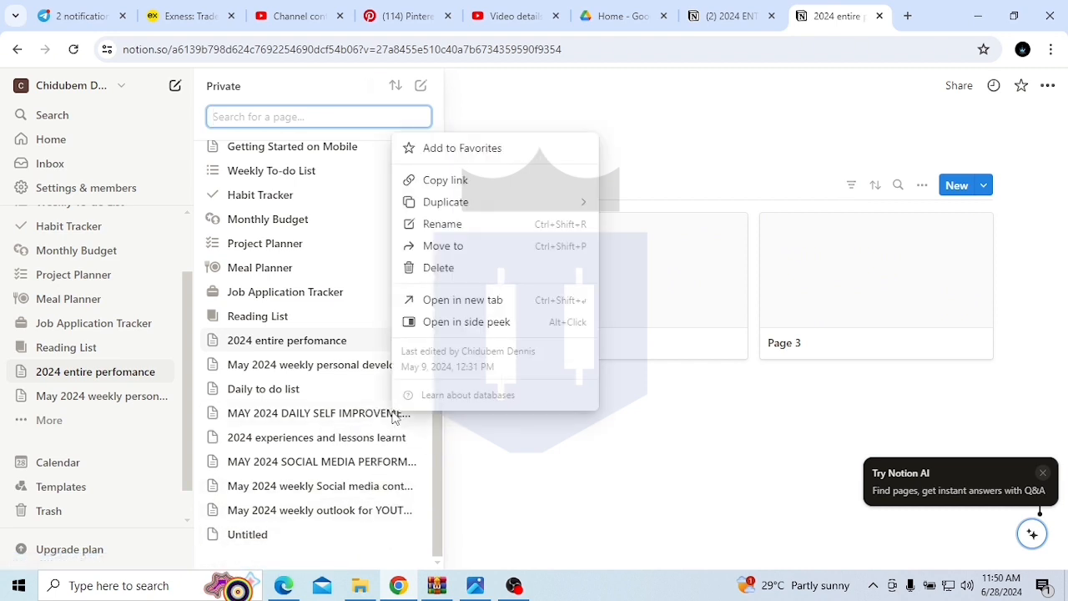
pyautogui.click(473, 451)
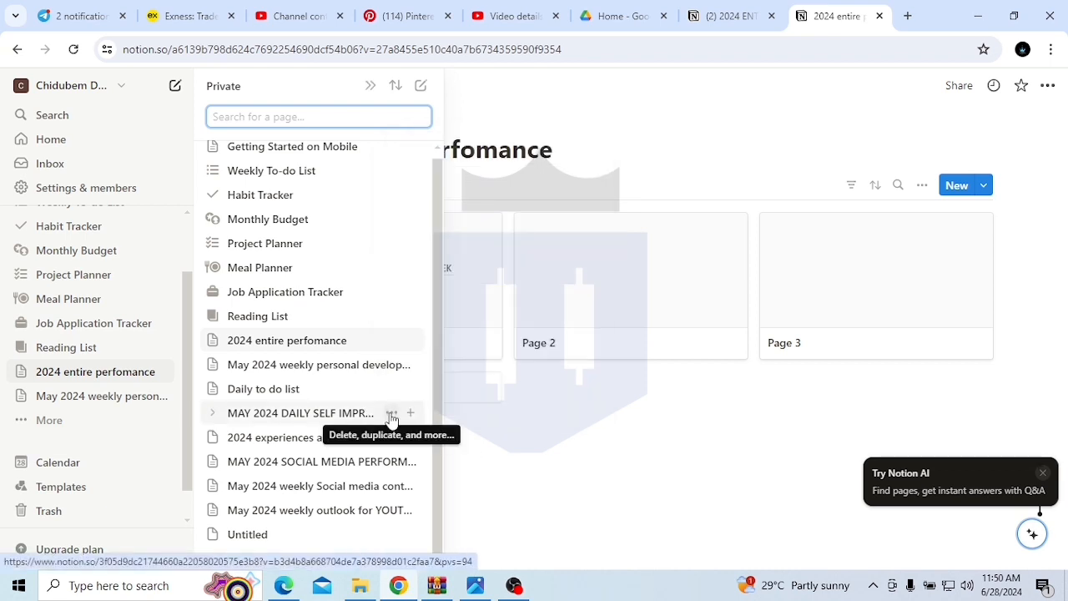
pyautogui.click(391, 415)
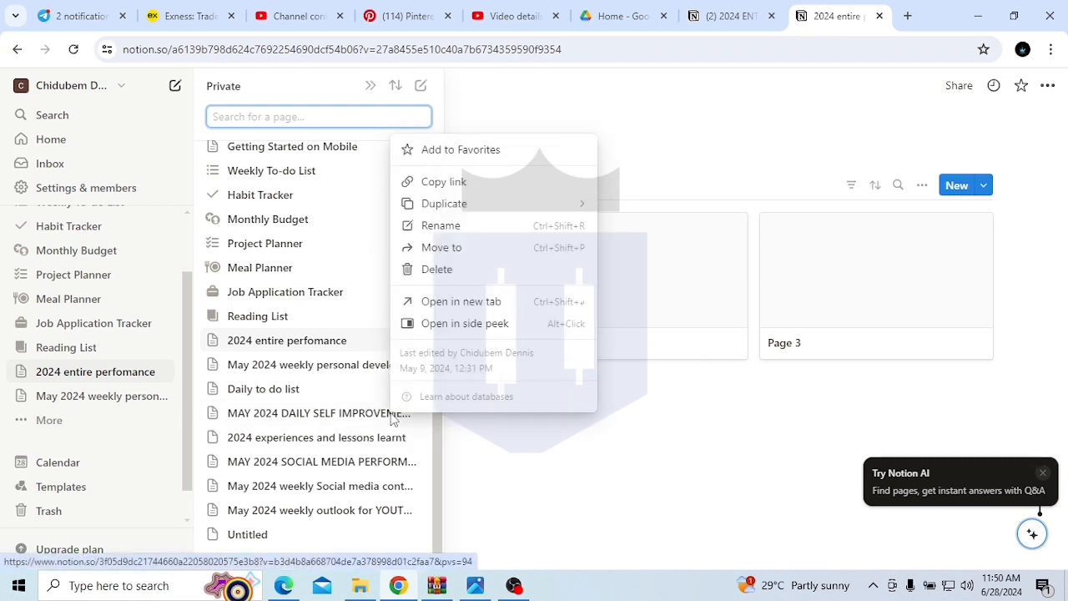
pyautogui.click(442, 250)
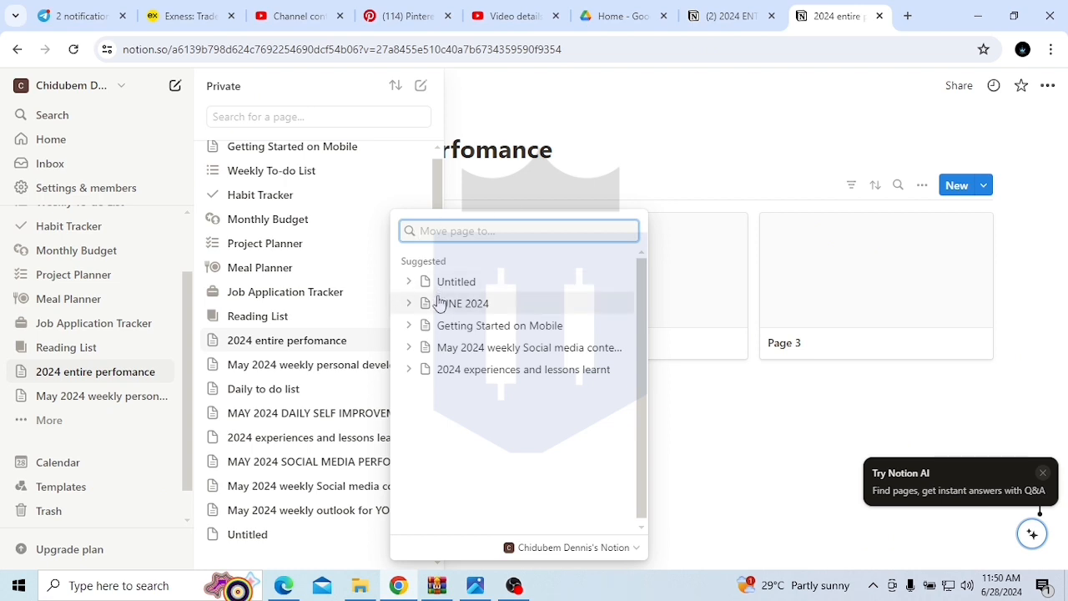
pyautogui.click(630, 162)
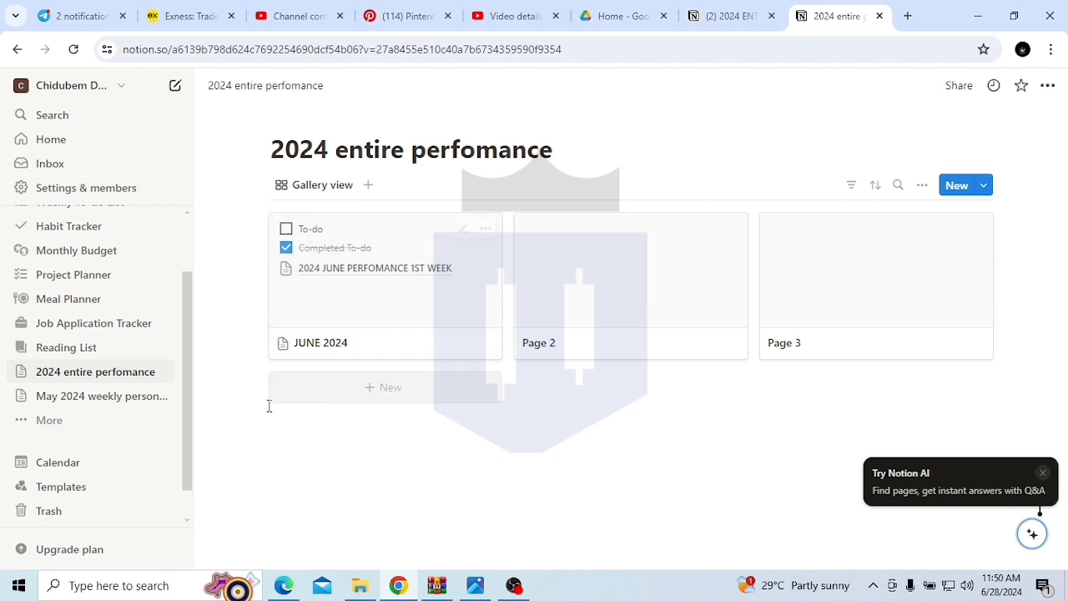
# Step: Move the private page "May 2024 weekly outlook for YOUTUBE performance" into the "2024 entire perfomance" gallery
pyautogui.click(58, 424)
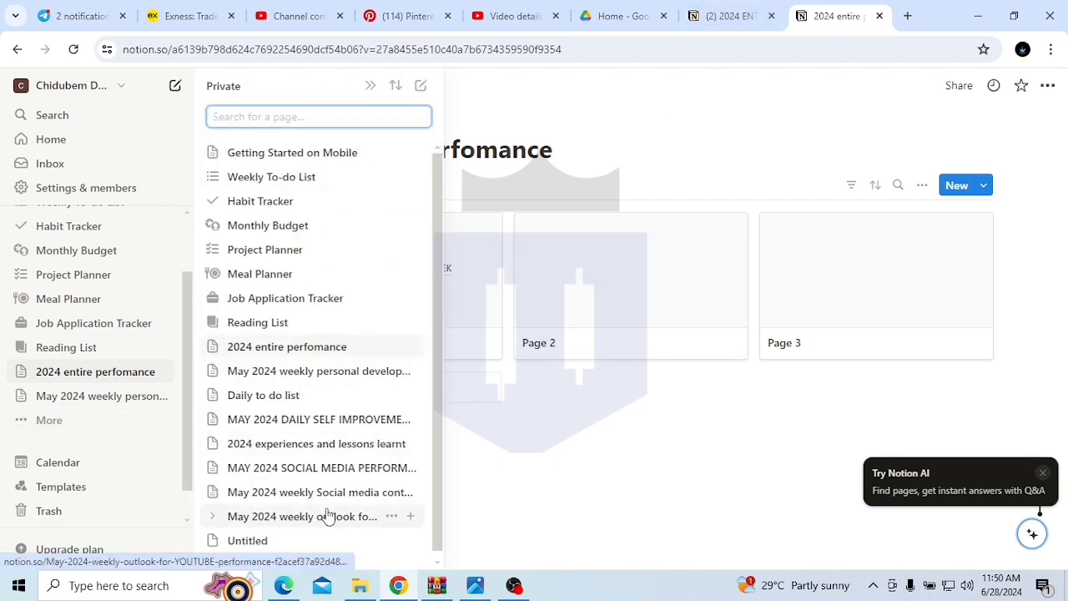
pyautogui.click(391, 517)
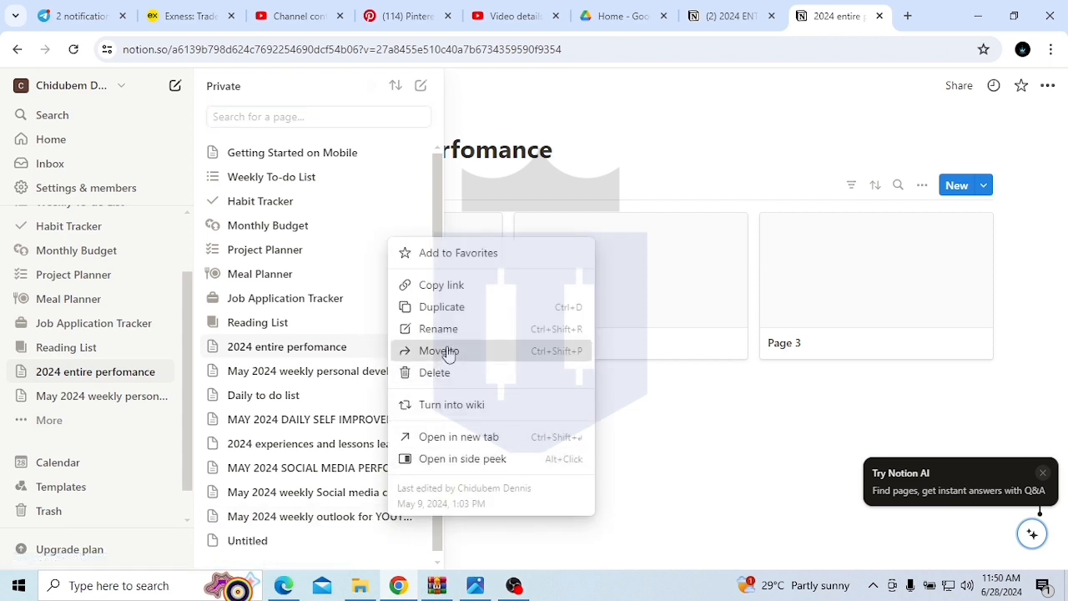
pyautogui.click(444, 351)
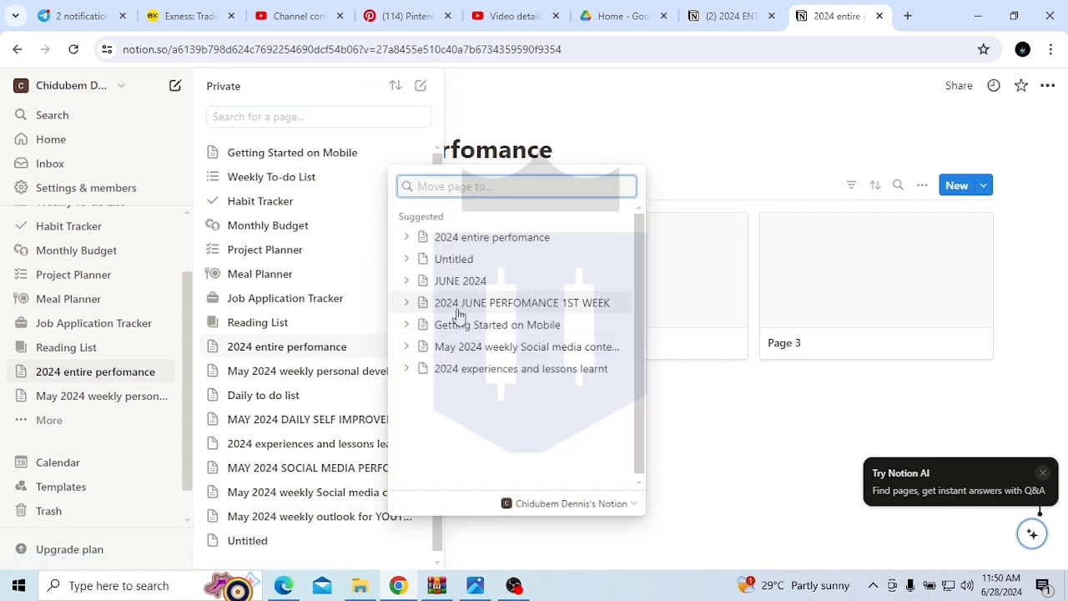
pyautogui.click(443, 242)
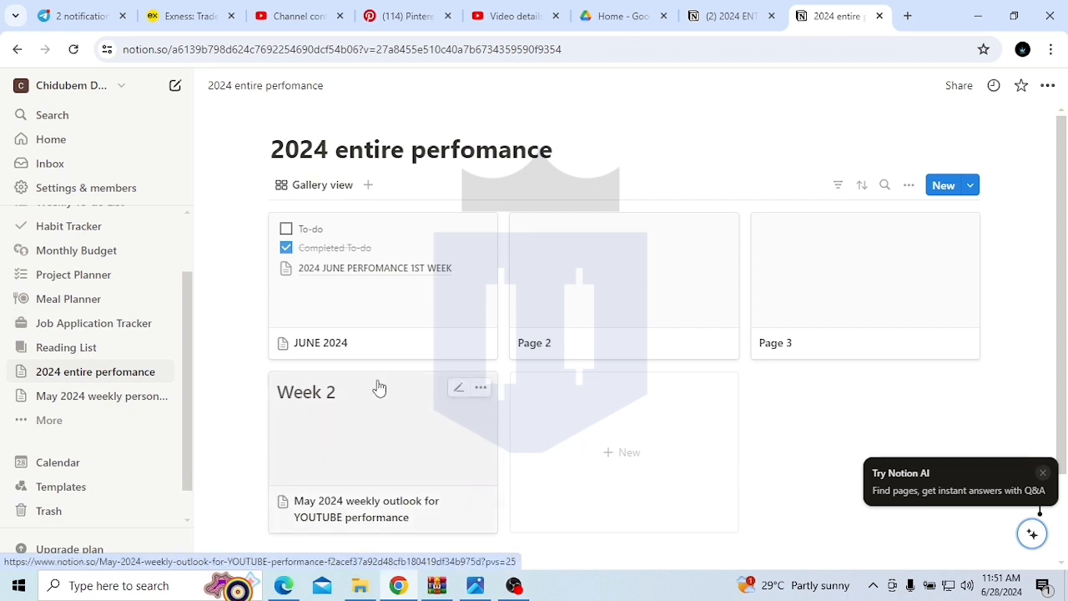
# Step: Delete the card "May 2024 weekly outlook for YOUTUBE performance" from the "2024 entire perfomance" gallery
pyautogui.click(481, 387)
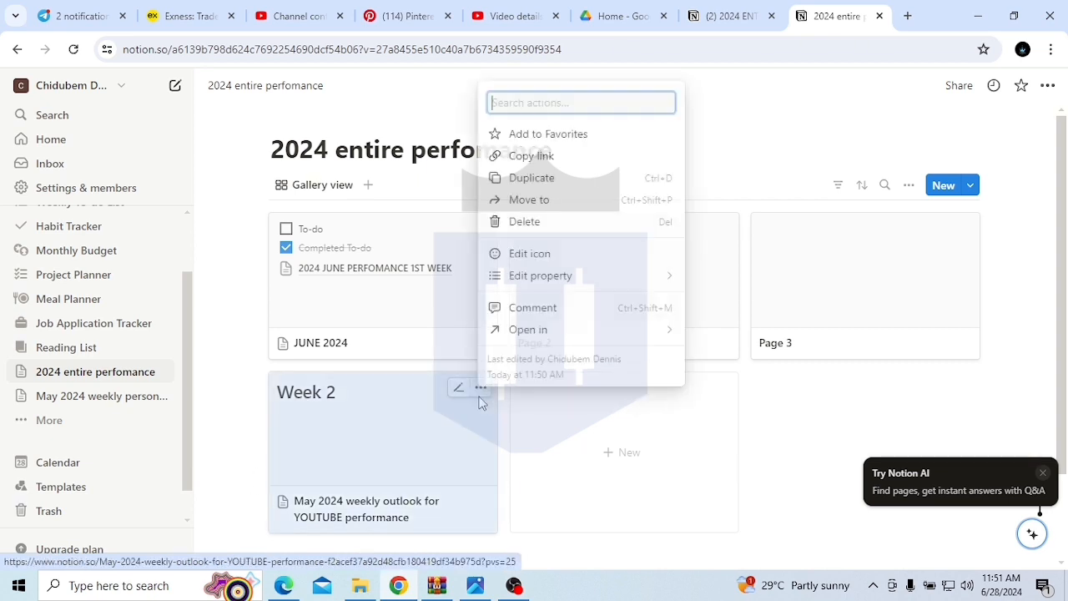
pyautogui.click(556, 222)
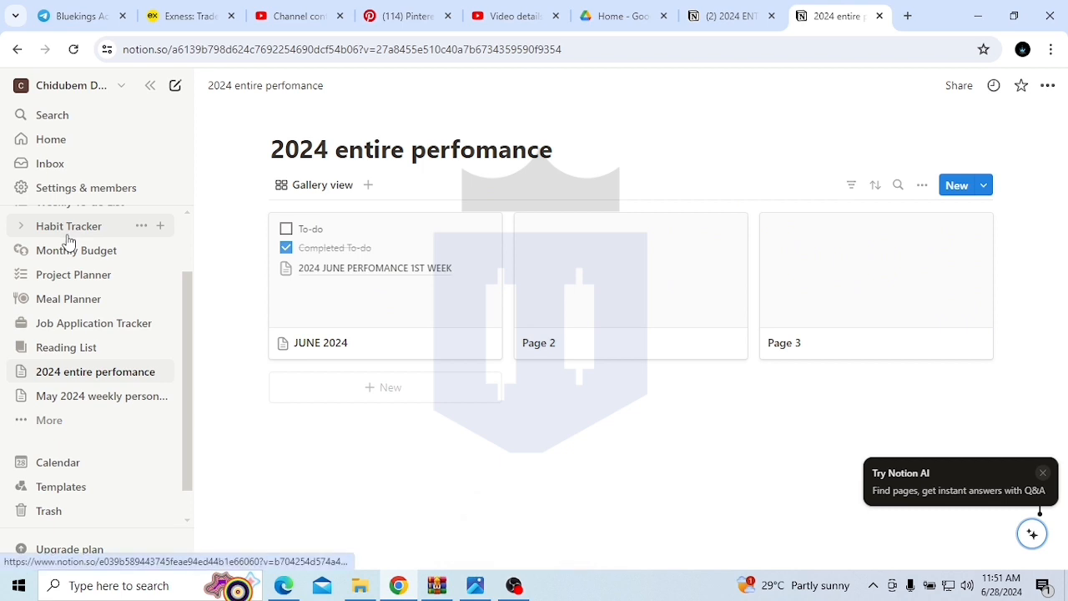
pyautogui.scroll(-1, 100, 231)
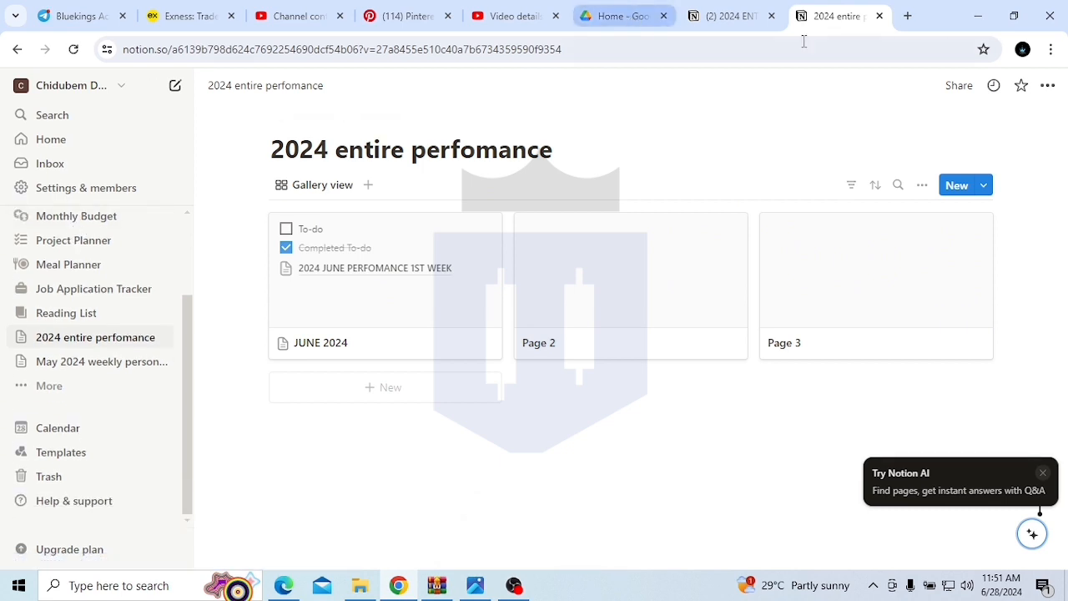
# Step: Compare the gallery with the reference workspace's "2024 ENTIRE PERFORMANCE" gallery and view its "Weekly experience for all months in 2024" page
pyautogui.click(735, 10)
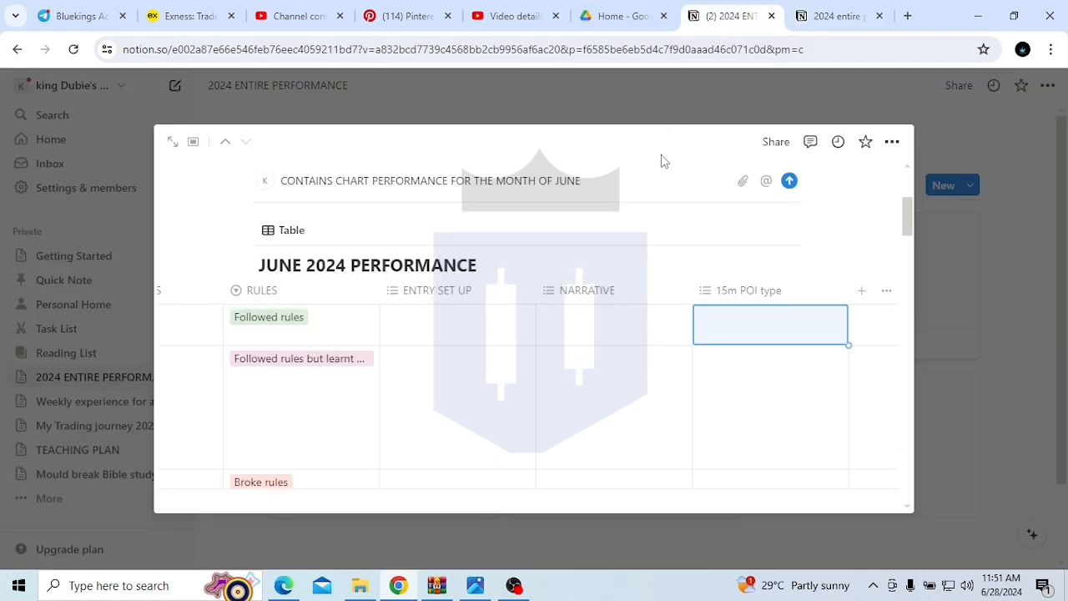
pyautogui.click(825, 26)
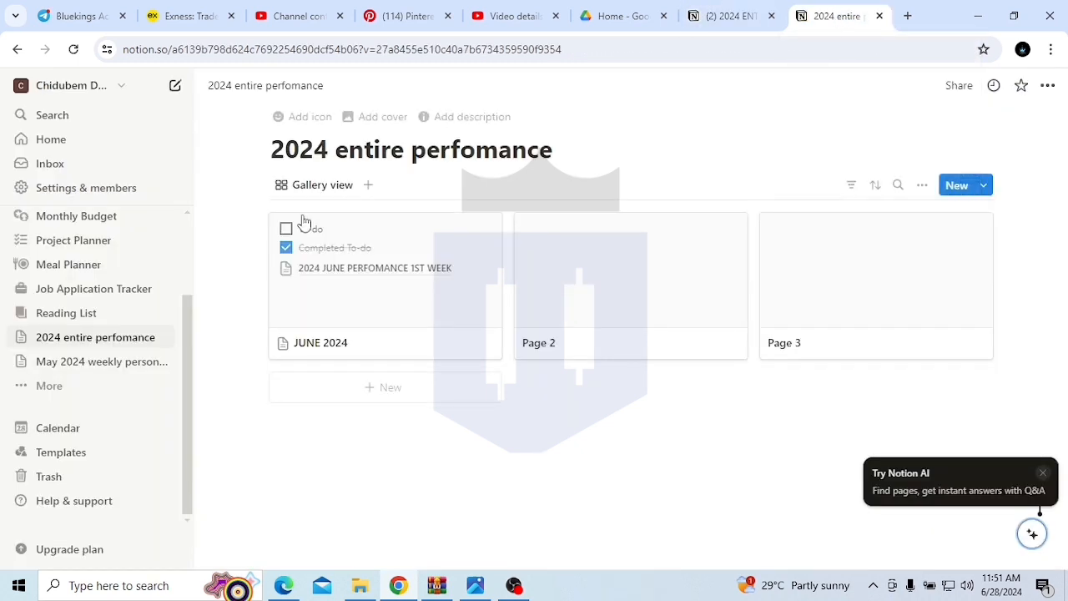
pyautogui.click(720, 17)
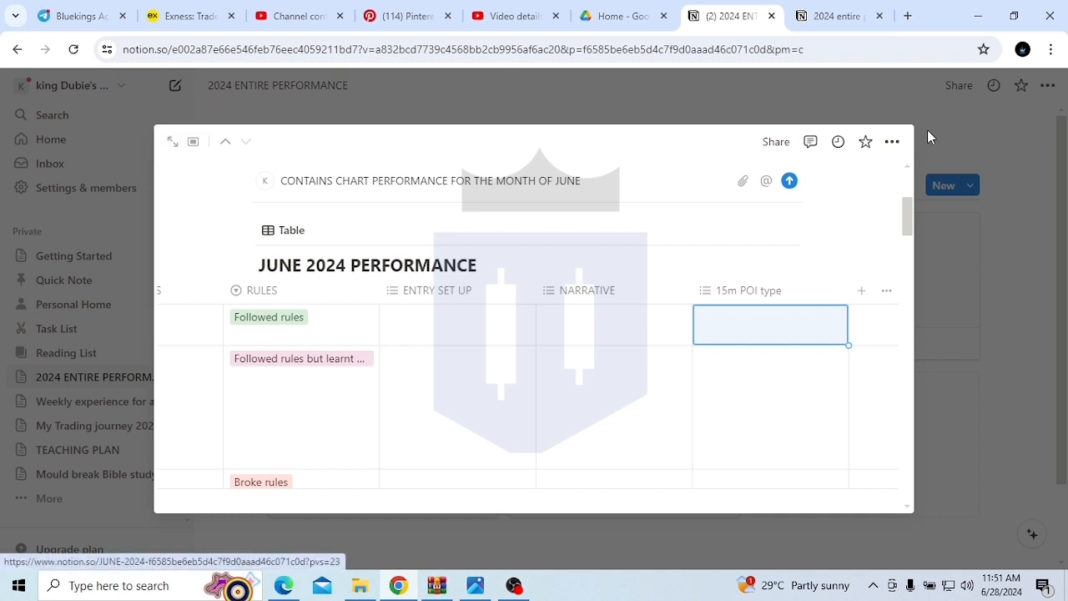
pyautogui.click(1023, 324)
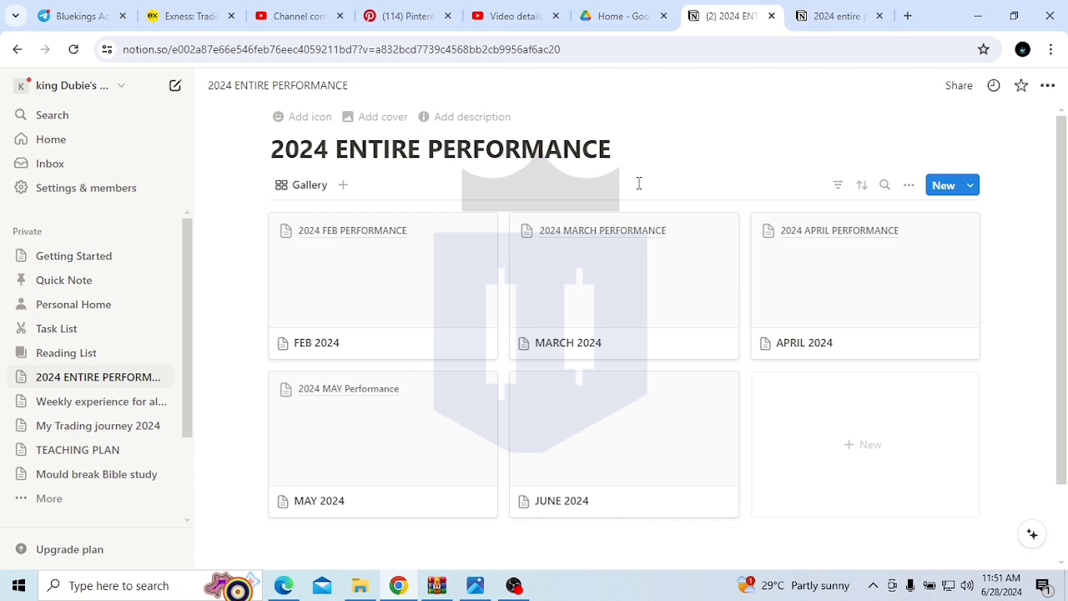
pyautogui.click(834, 16)
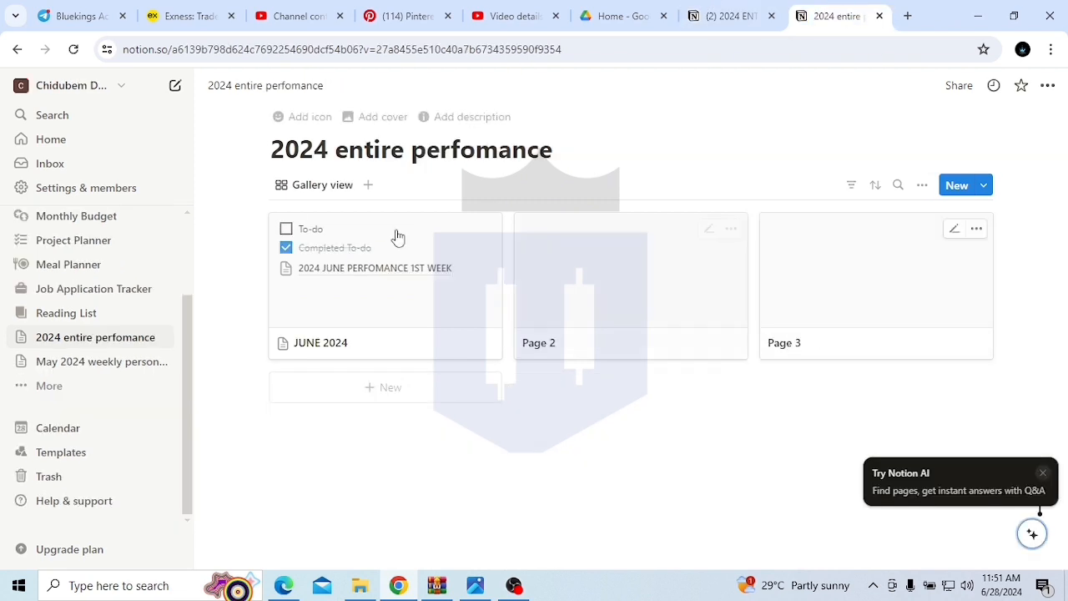
pyautogui.click(718, 18)
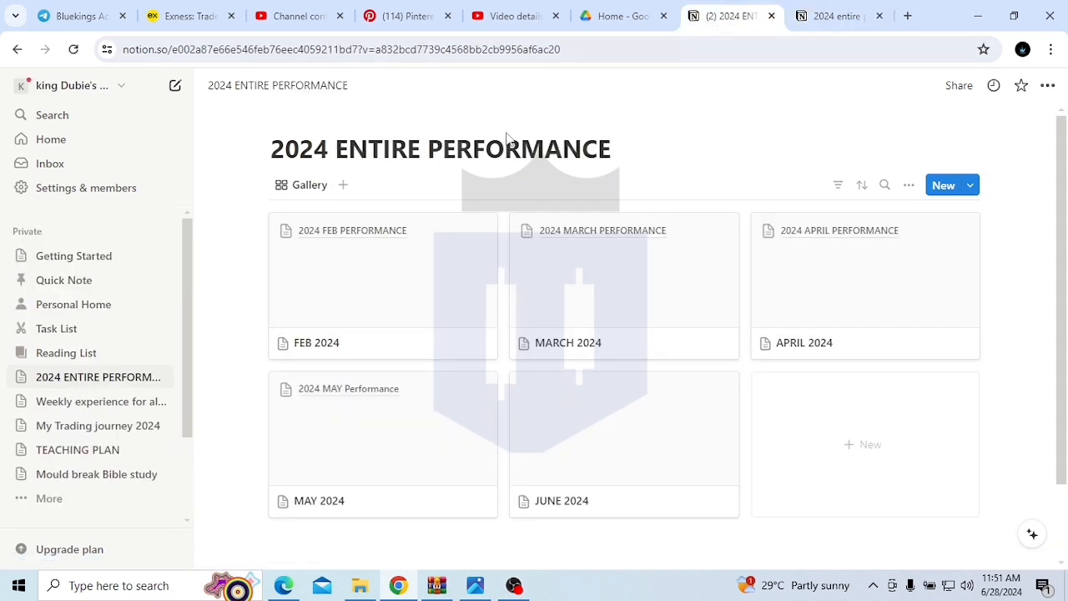
pyautogui.click(72, 404)
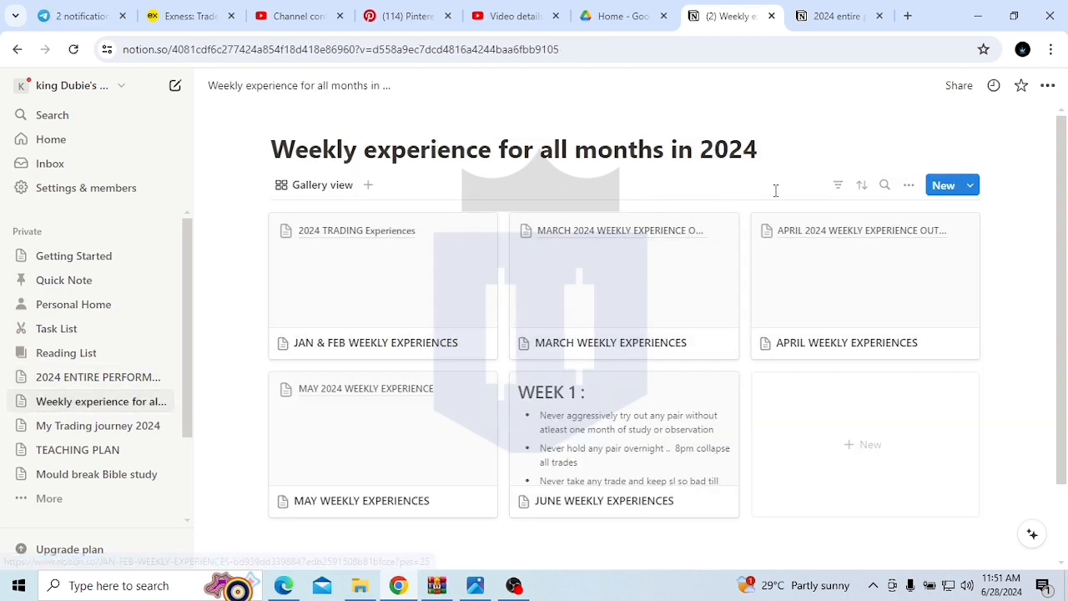
# Step: Back in the journal workspace, add a new private page titled "JUNE WEEKLY EXPERIENCE"
pyautogui.click(822, 17)
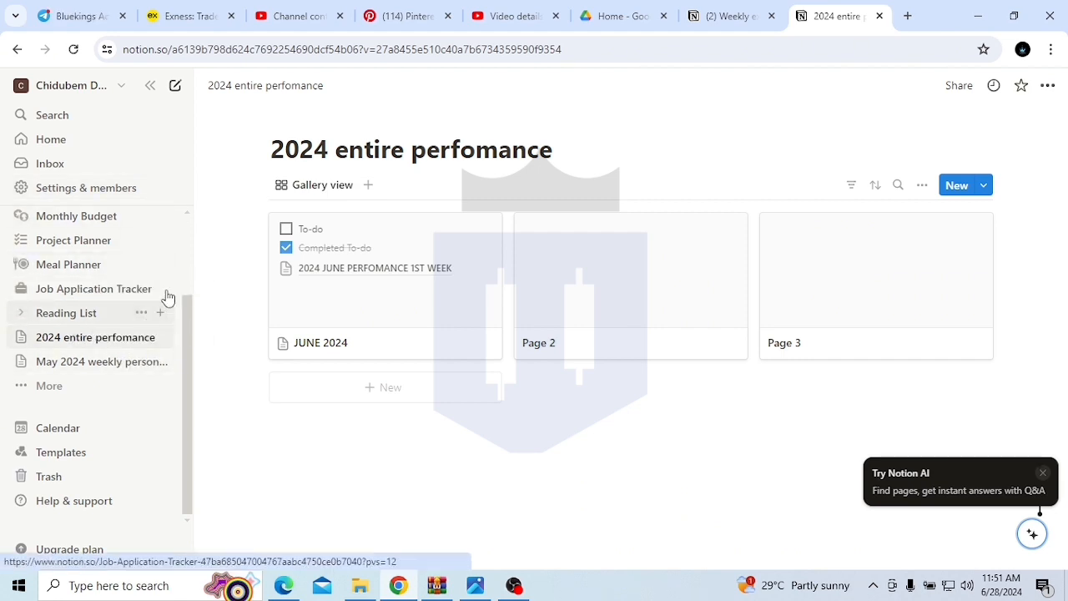
pyautogui.scroll(1, 129, 264)
pyautogui.scroll(1, 129, 265)
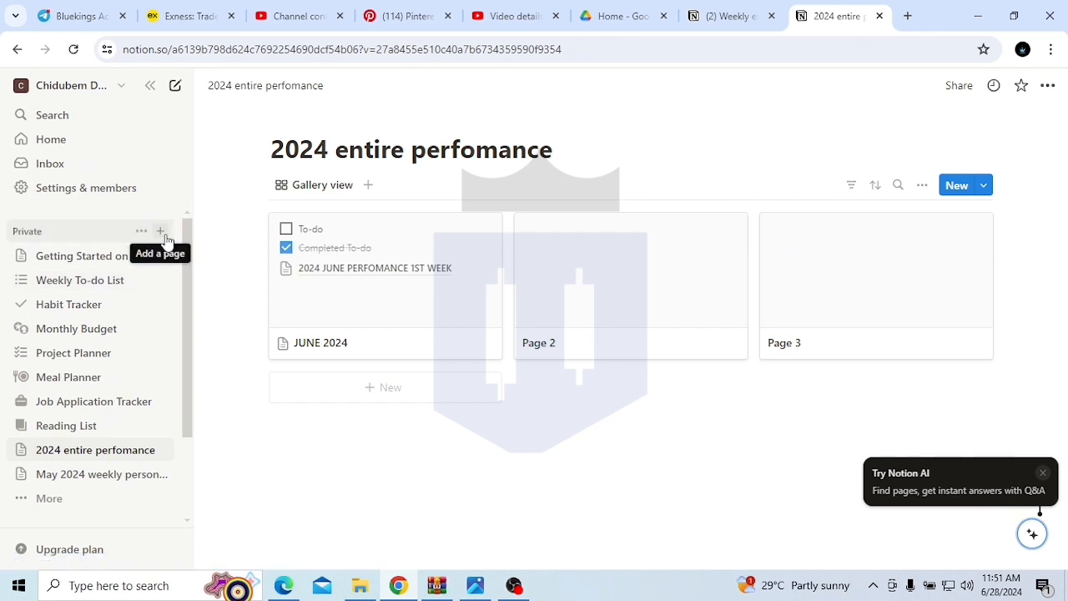
pyautogui.click(162, 234)
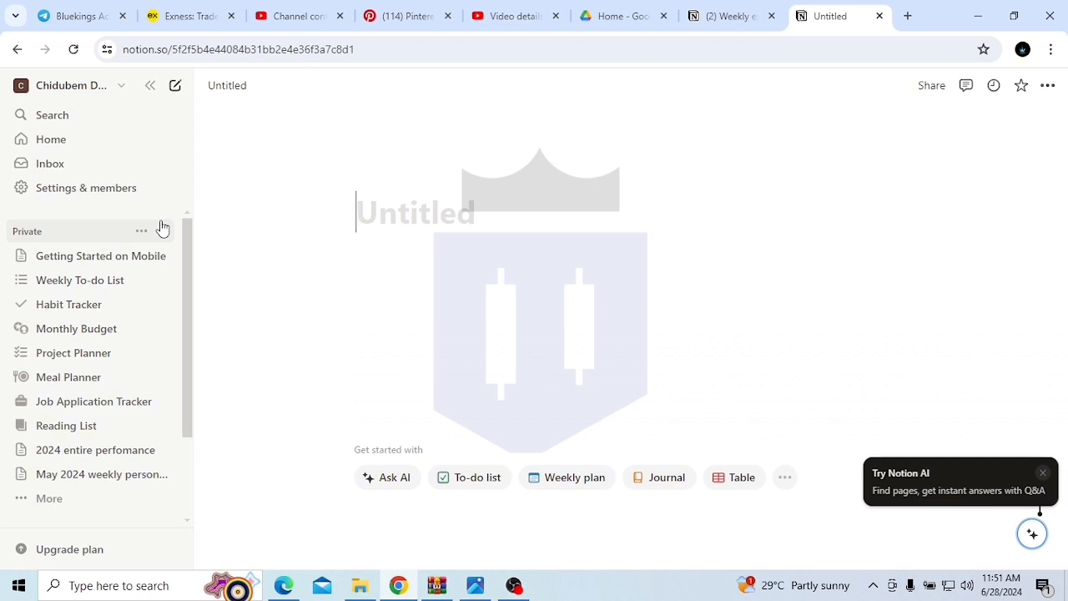
pyautogui.write('JUNE WEK')
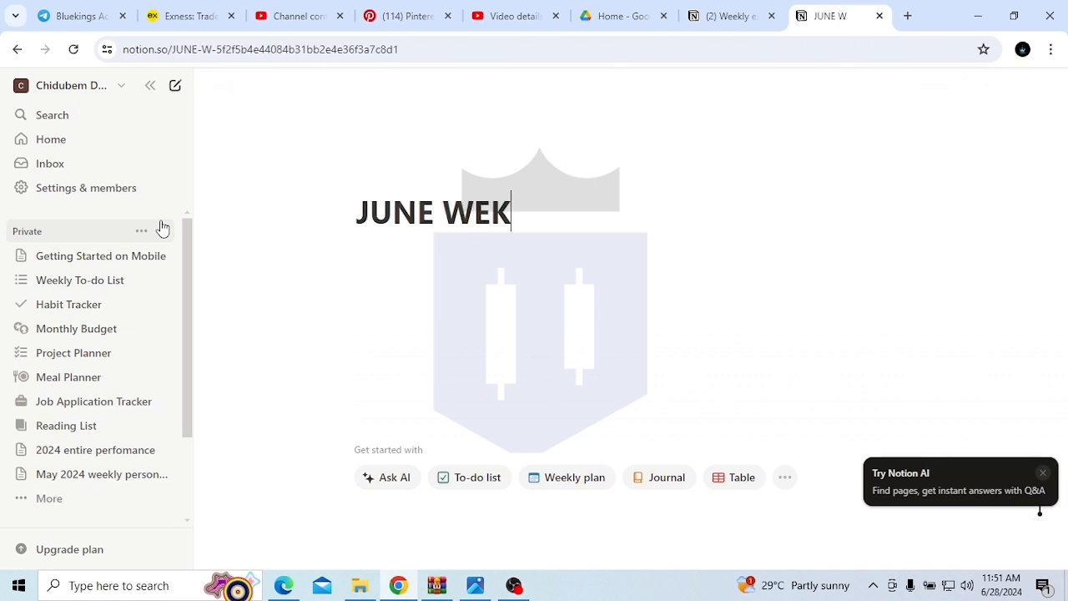
pyautogui.press('BackSpace')
pyautogui.write('EKL')
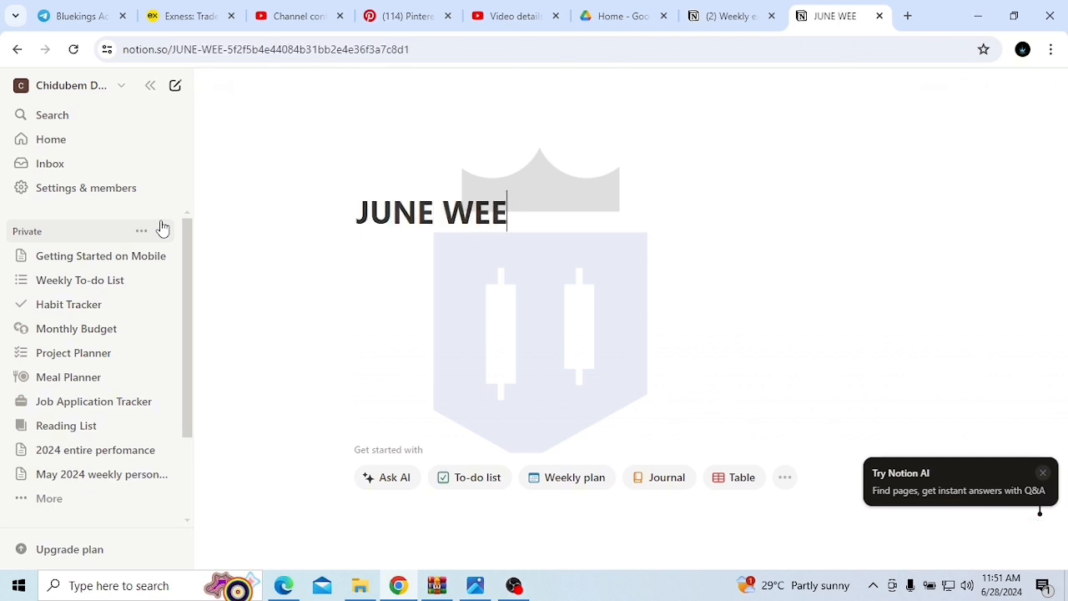
pyautogui.write('Y EXPE')
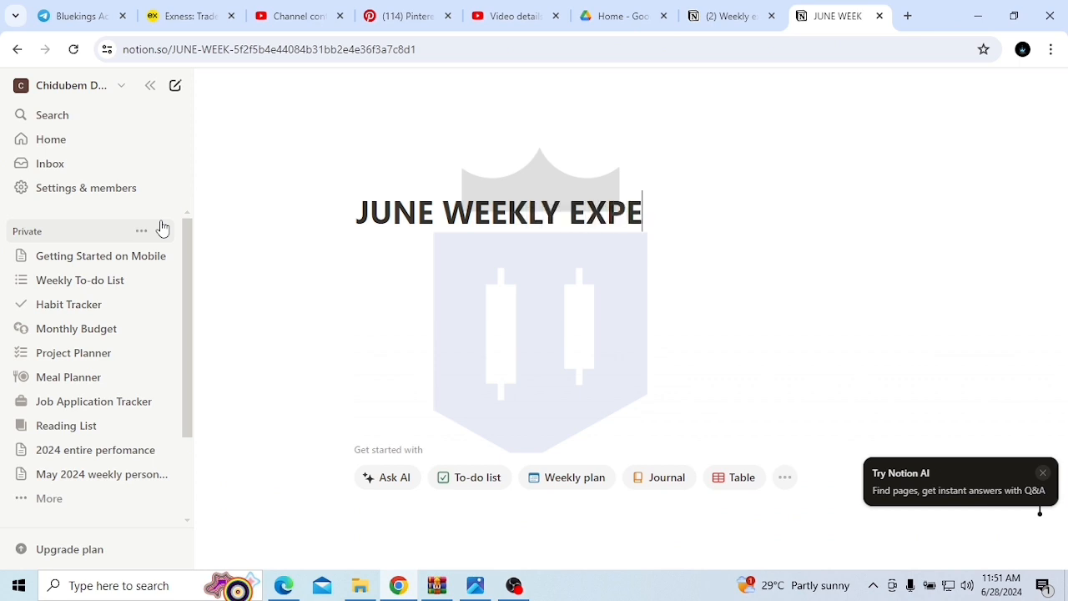
pyautogui.write('RIENCE')
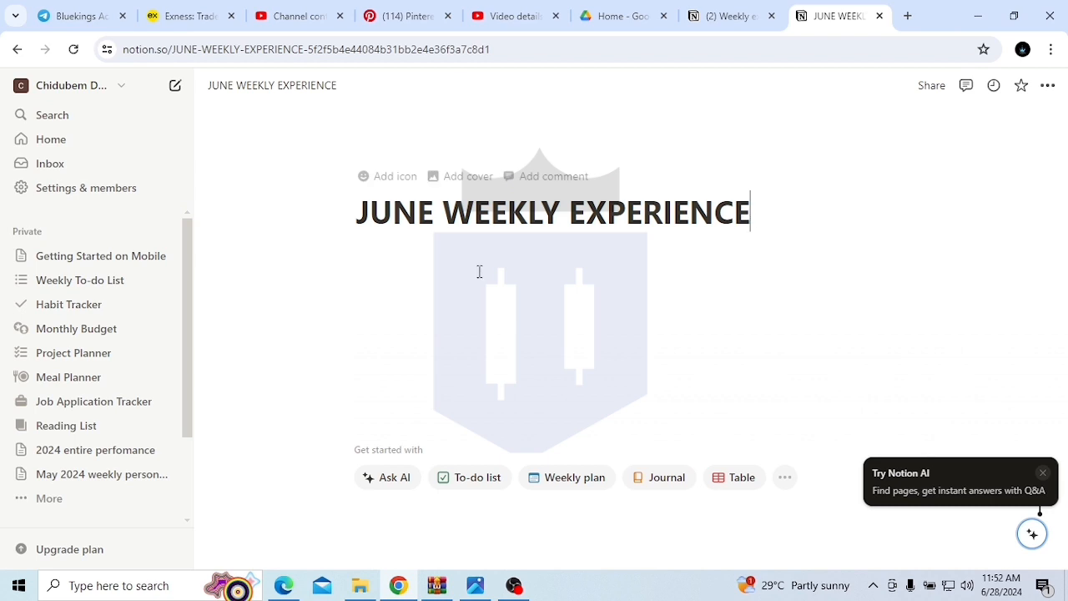
# Step: Insert a Heading 2 block reading "WEEK 1" below the page title
pyautogui.click(366, 275)
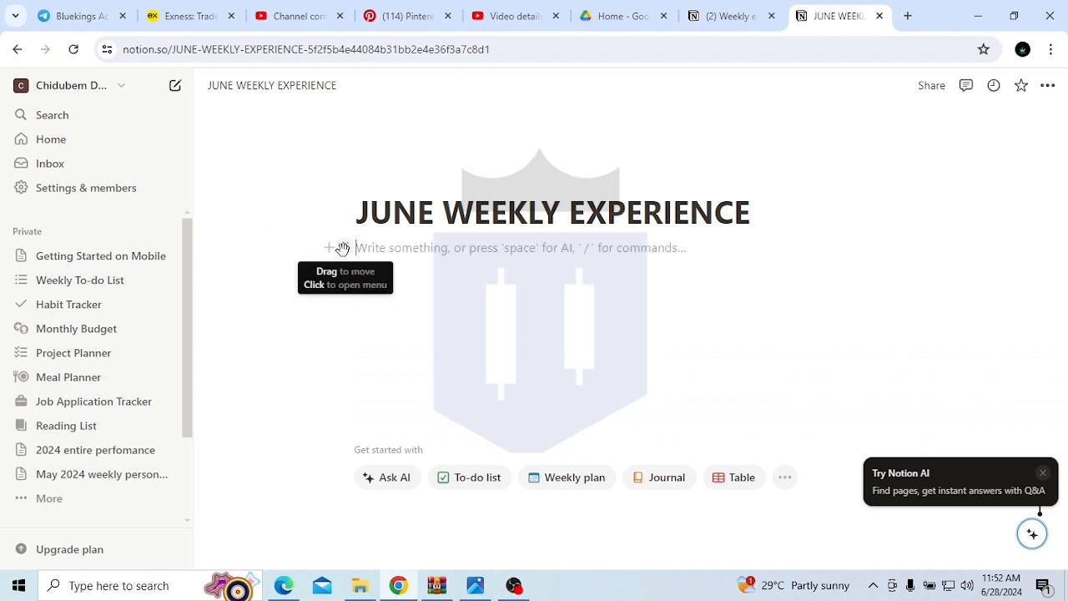
pyautogui.click(329, 248)
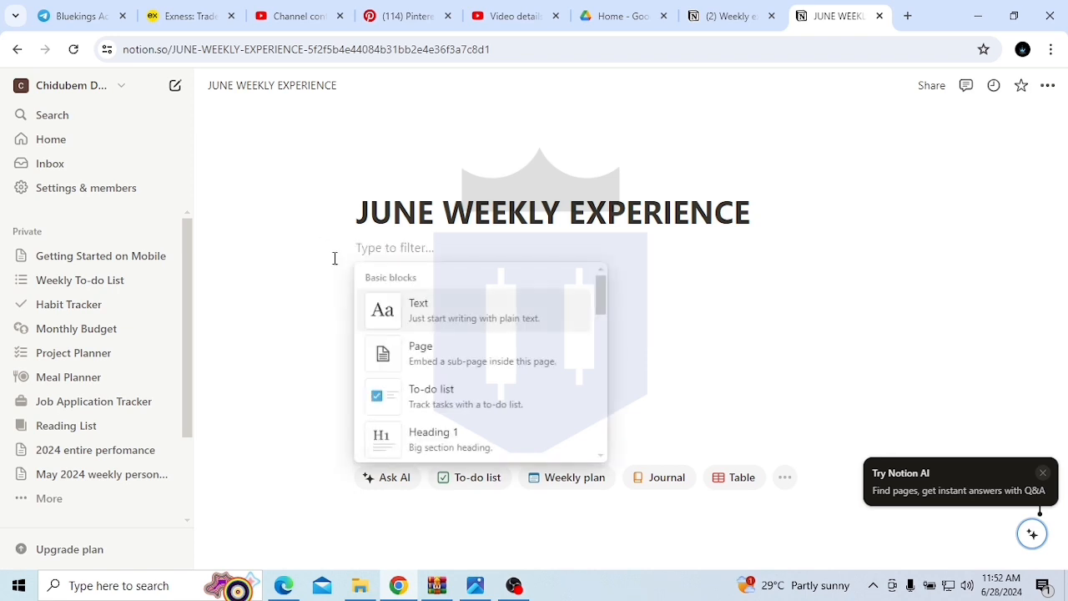
pyautogui.scroll(-3, 505, 385)
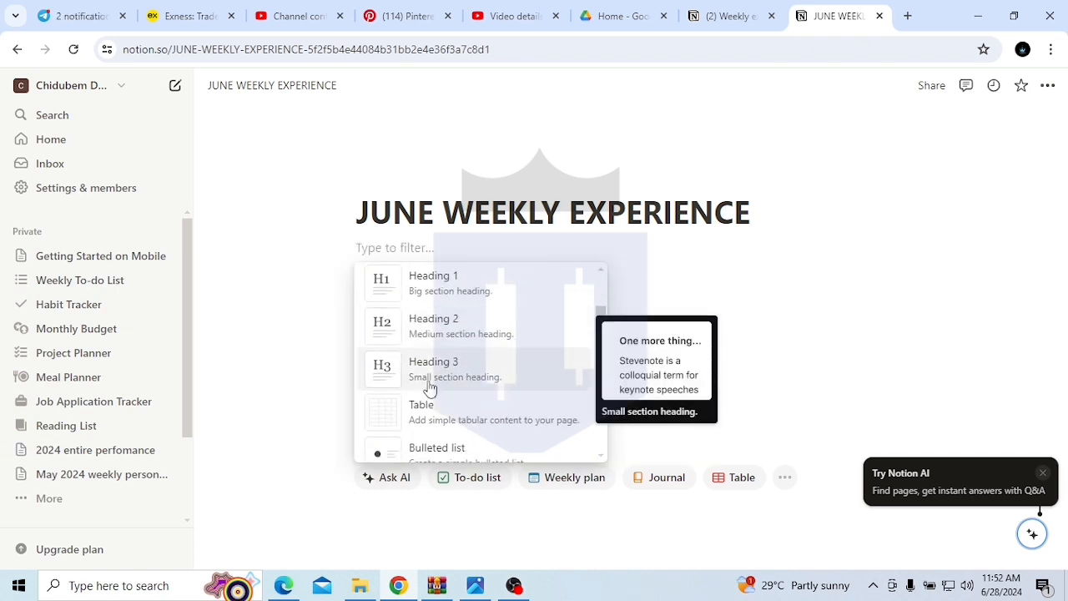
pyautogui.click(466, 336)
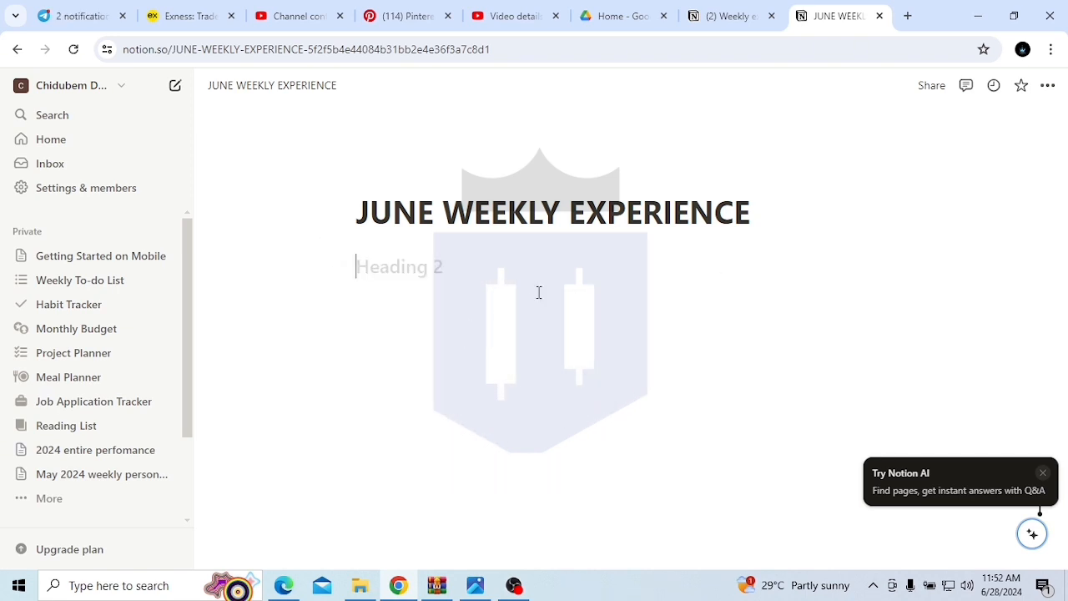
pyautogui.write('WEEK')
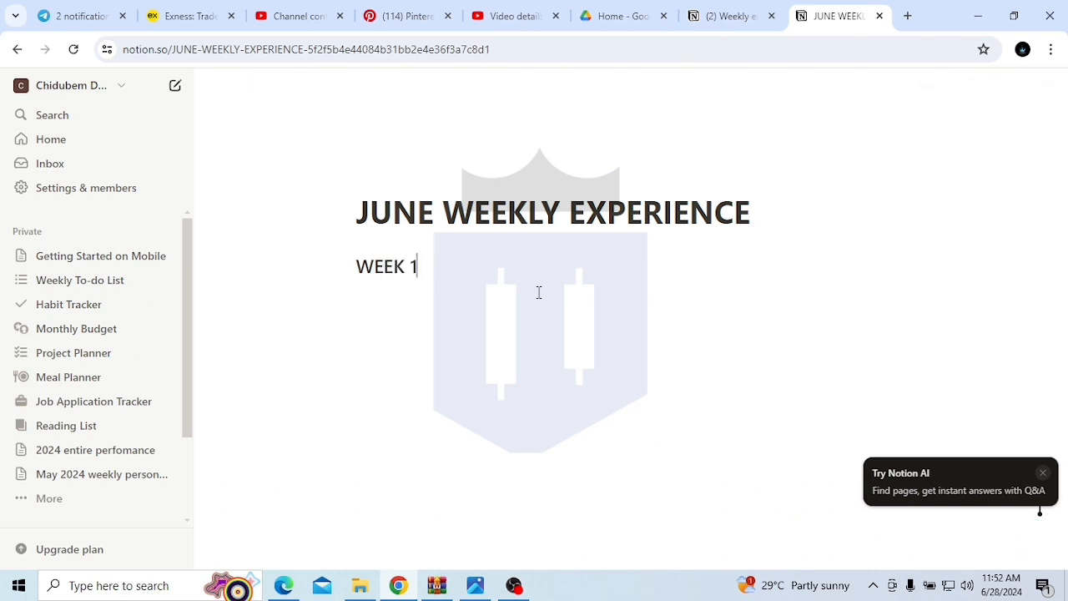
pyautogui.write(' 1')
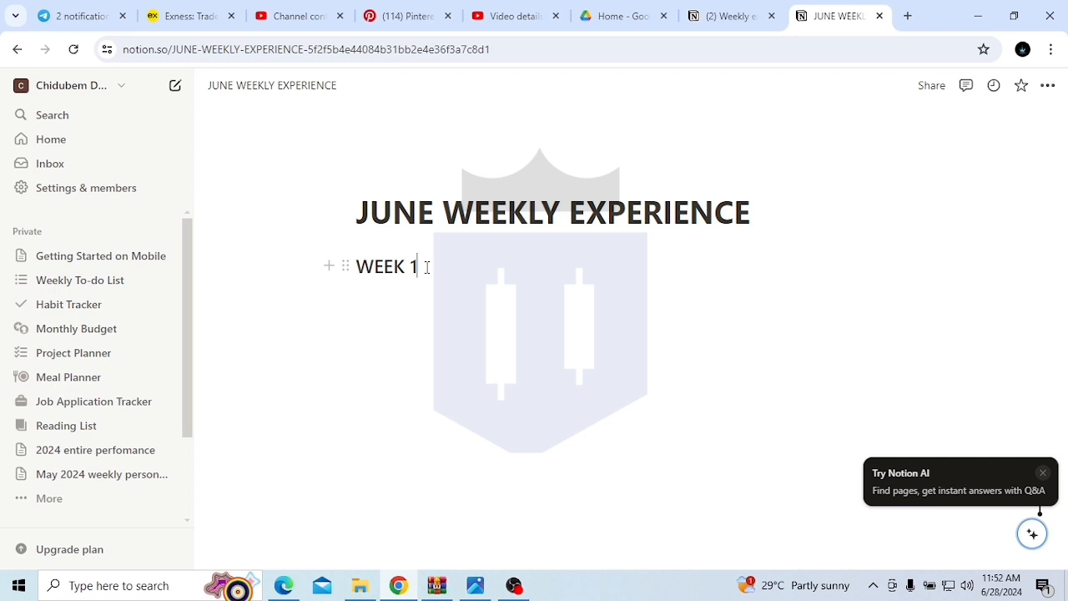
pyautogui.moveTo(426, 267); pyautogui.dragTo(351, 268)
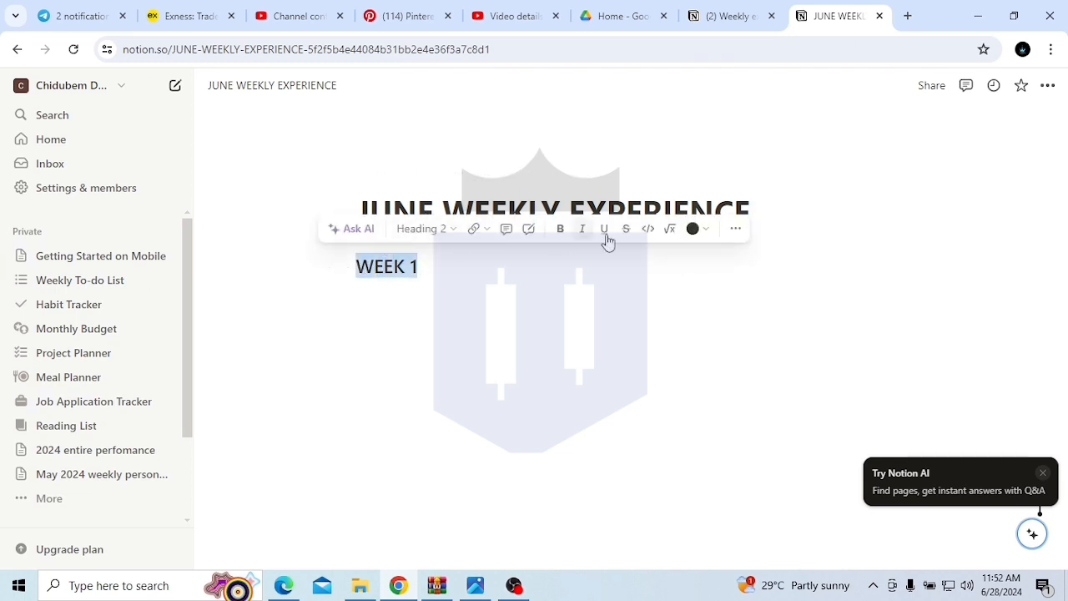
pyautogui.click(435, 319)
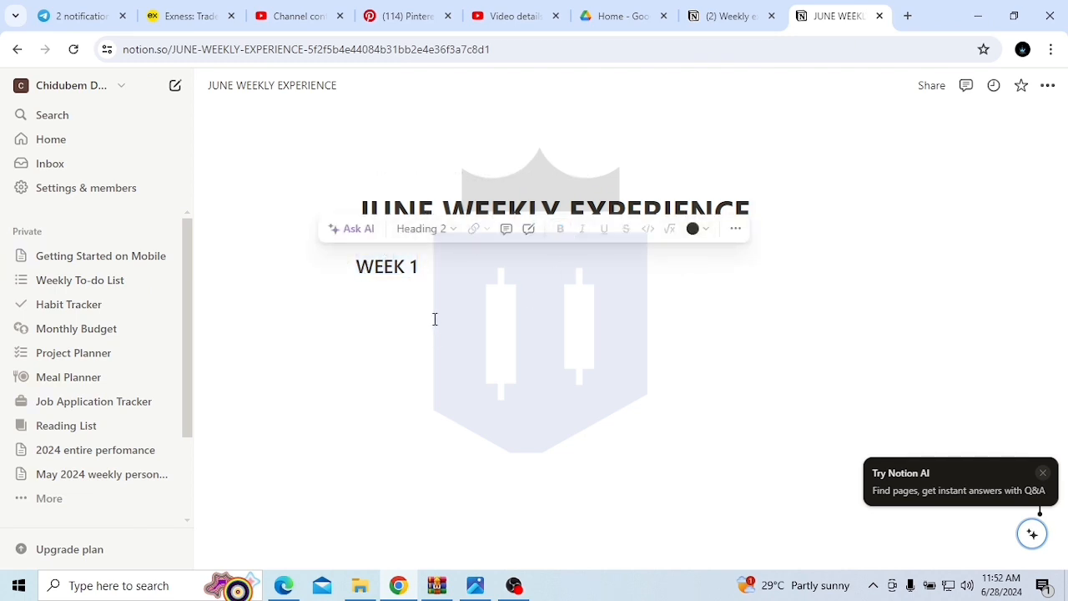
# Step: Add an empty bulleted list directly below the "WEEK 1" heading
pyautogui.click(329, 295)
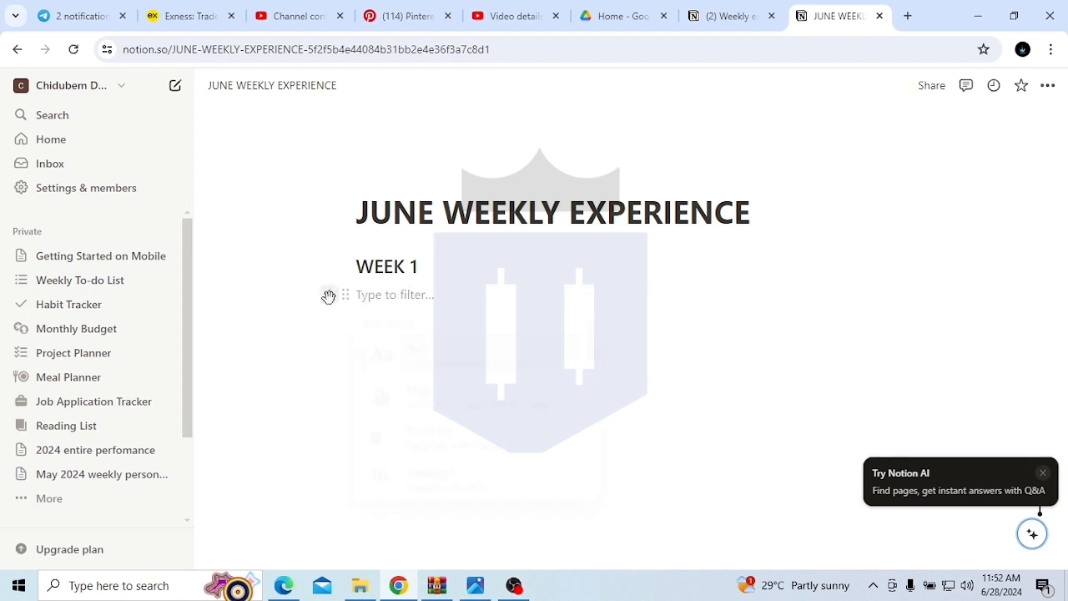
pyautogui.scroll(-1, 447, 419)
pyautogui.scroll(-2, 445, 420)
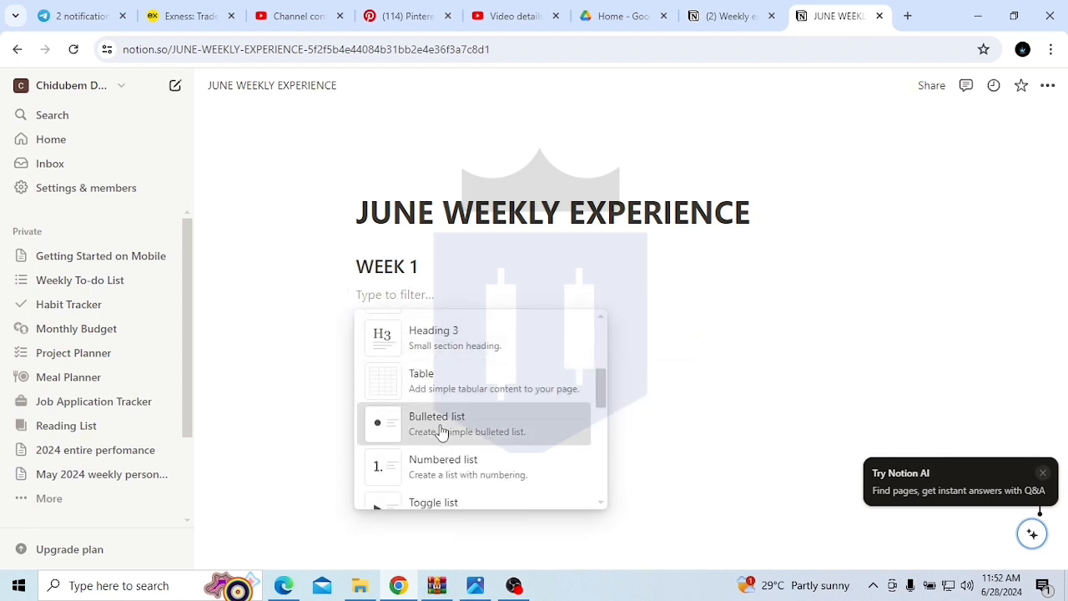
pyautogui.click(441, 429)
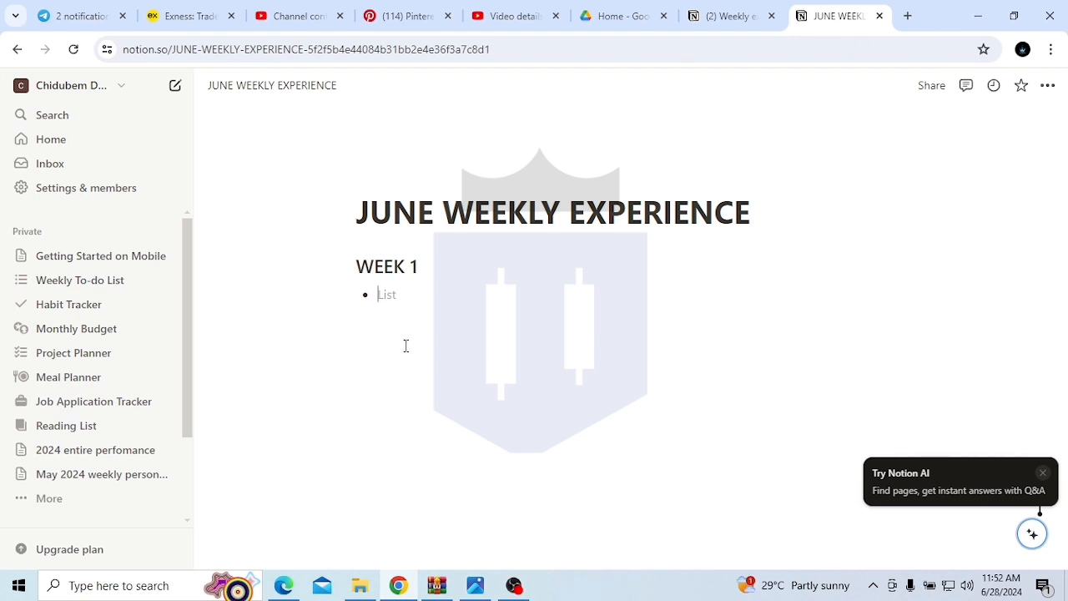
# Step: Open the JUNE 2024 card in the reference workspace's "2024 ENTIRE PERFORMANCE" gallery and view its JUNE 2024 PERFORMANCE table
pyautogui.click(713, 17)
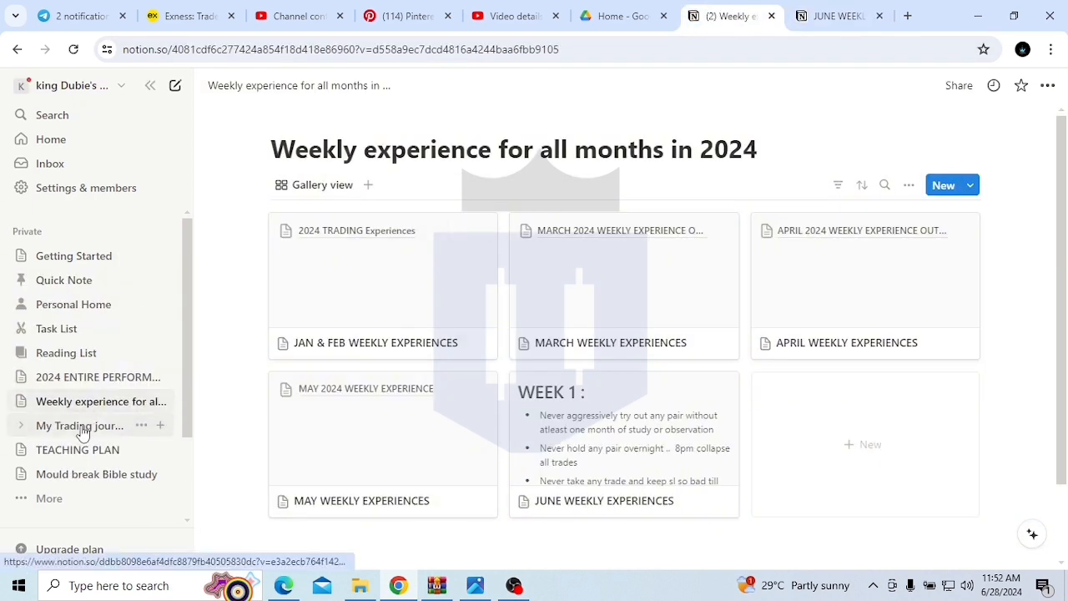
pyautogui.click(125, 380)
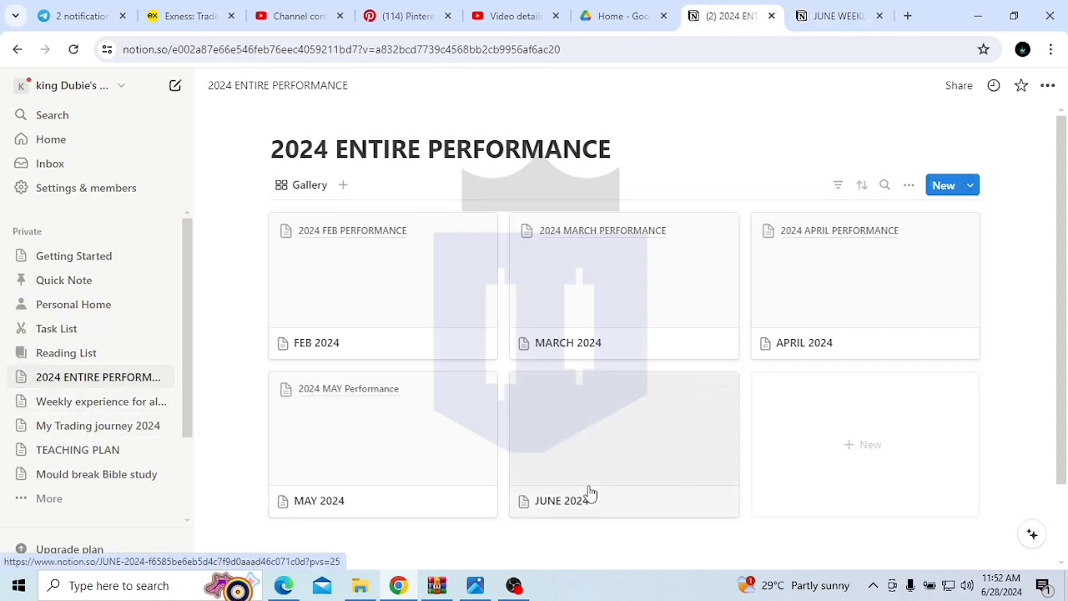
pyautogui.click(589, 492)
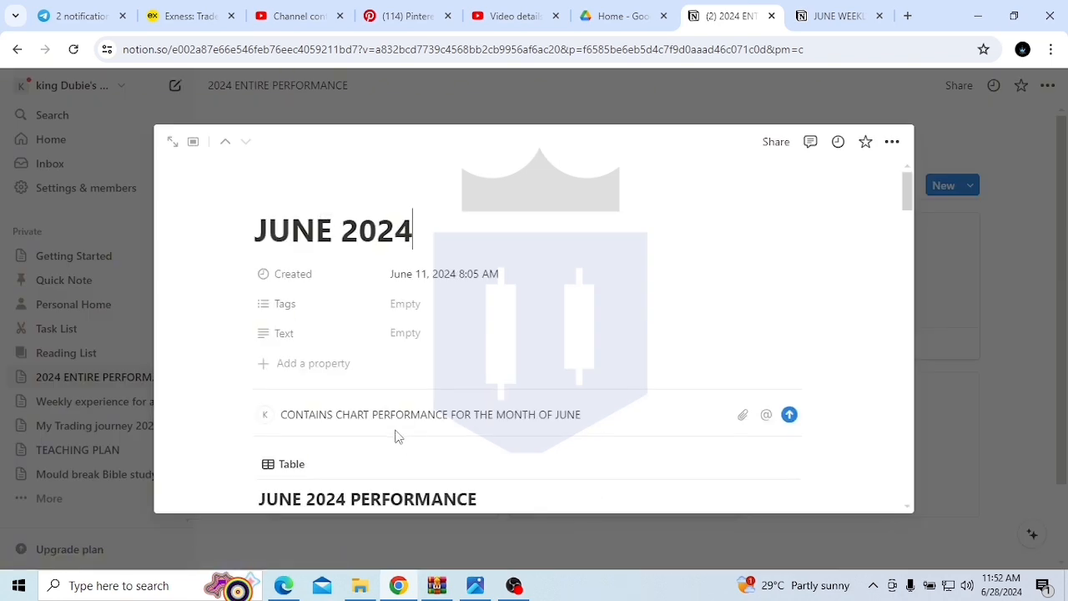
pyautogui.scroll(-4, 396, 435)
pyautogui.scroll(3, 396, 437)
pyautogui.scroll(-1, 403, 441)
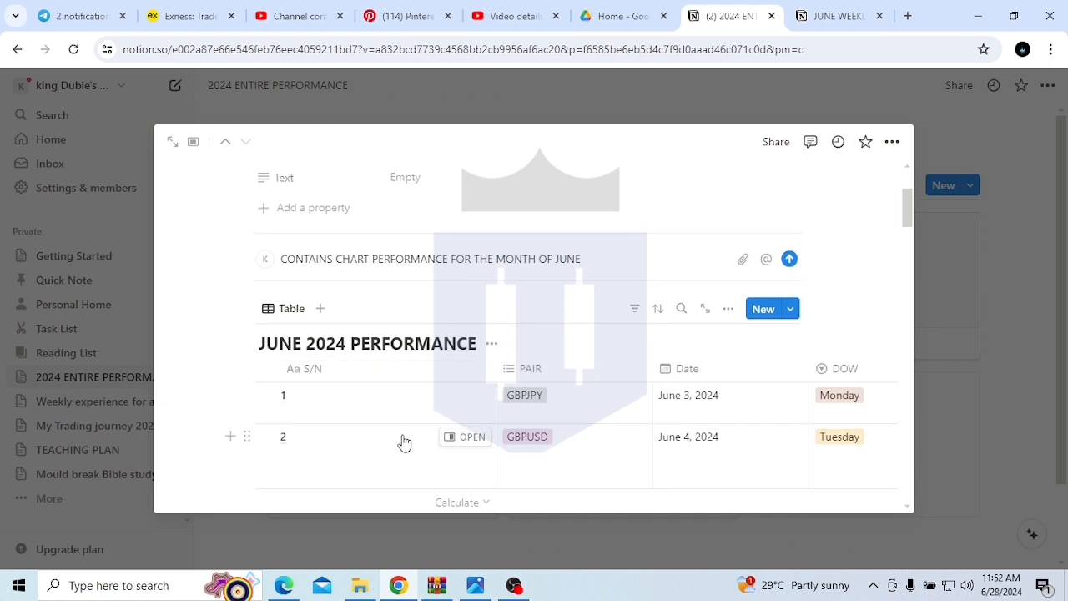
# Step: Examine the first trade's row from S/N through LESSONS in the JUNE 2024 PERFORMANCE table, and return to the JUNE WEEKLY EXPERIENCE page
pyautogui.click(380, 399)
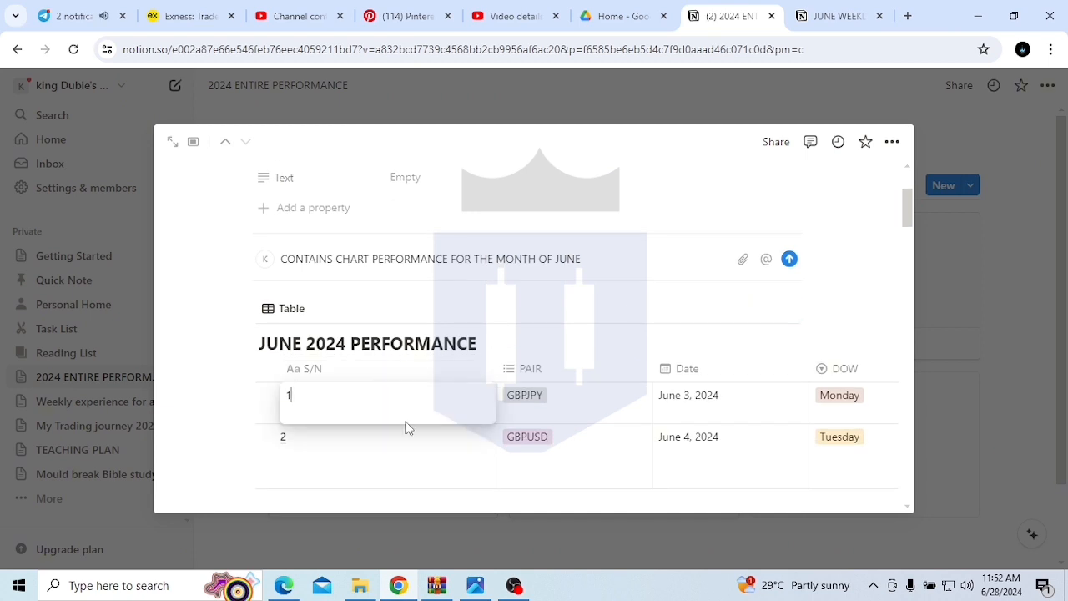
pyautogui.press('Tab')
pyautogui.press('Tab')
pyautogui.press('Tab')
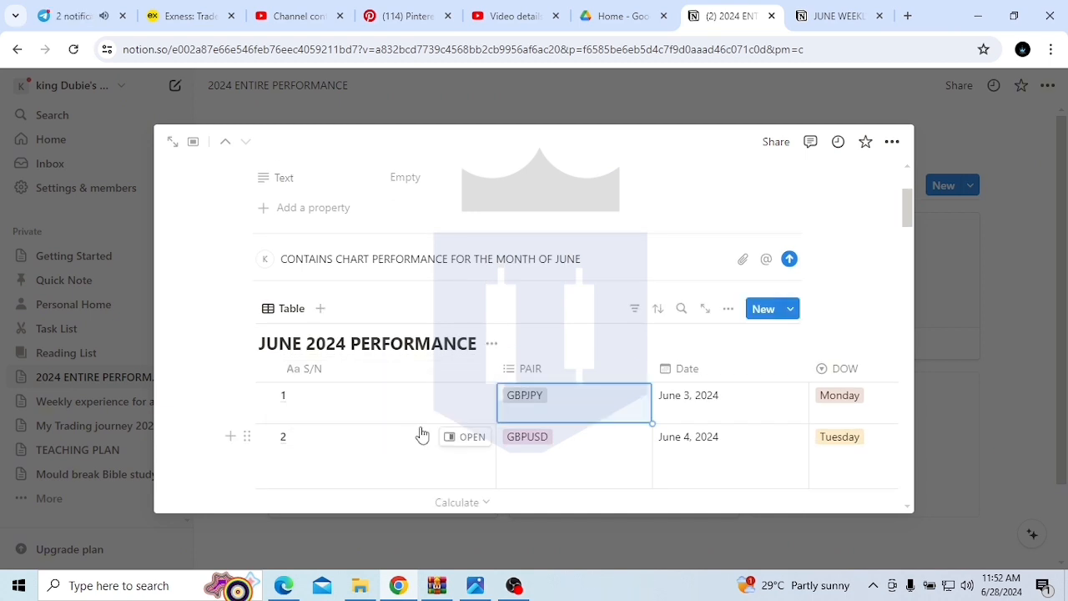
pyautogui.press('Tab')
pyautogui.press('Tab')
pyautogui.press('Tab')
pyautogui.press('Tab')
pyautogui.press('Tab')
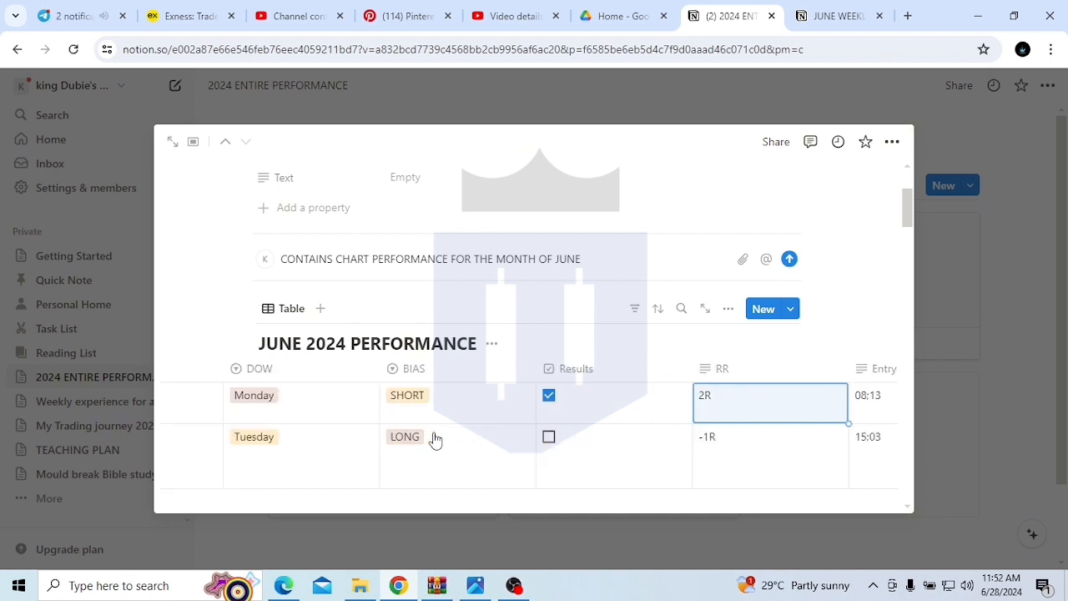
pyautogui.press('Tab')
pyautogui.press('Tab')
pyautogui.press('Tab')
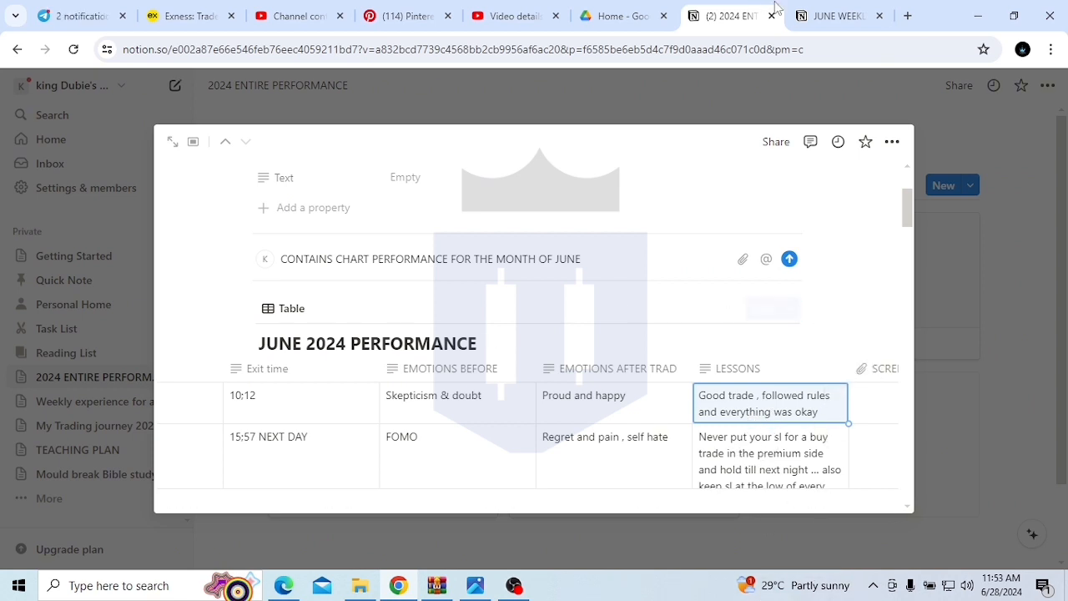
pyautogui.click(834, 16)
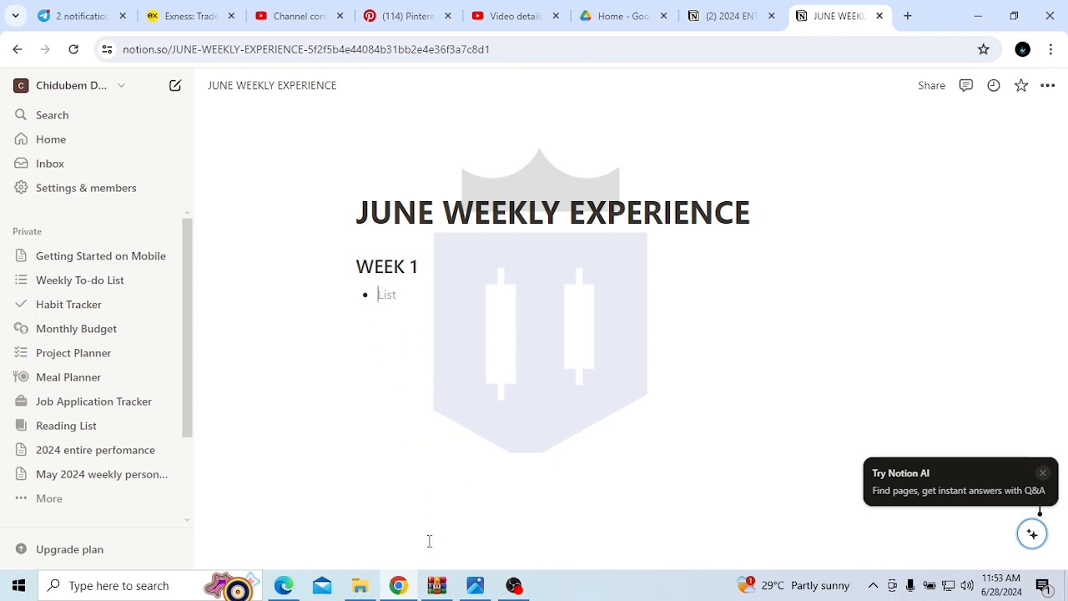
pyautogui.moveTo(360, 589)
pyautogui.click(376, 549)
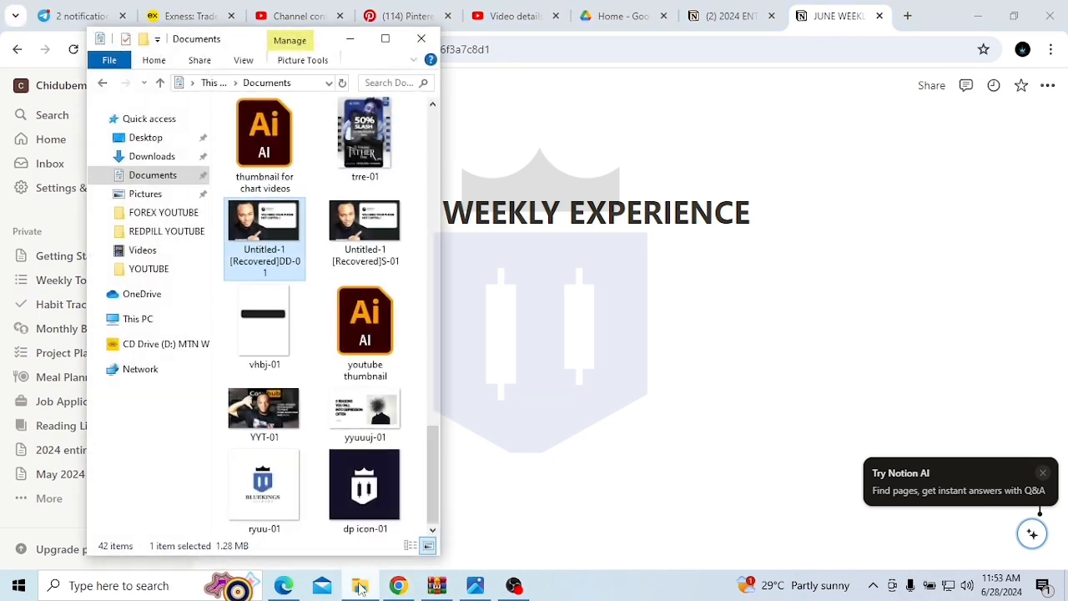
pyautogui.click(151, 157)
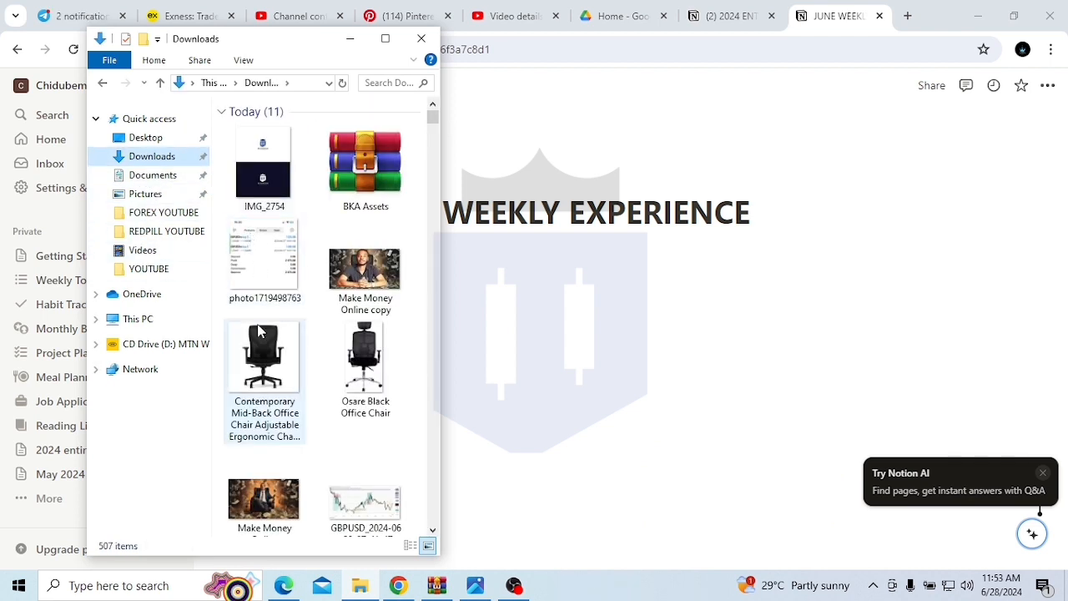
pyautogui.moveTo(262, 250); pyautogui.dragTo(640, 379)
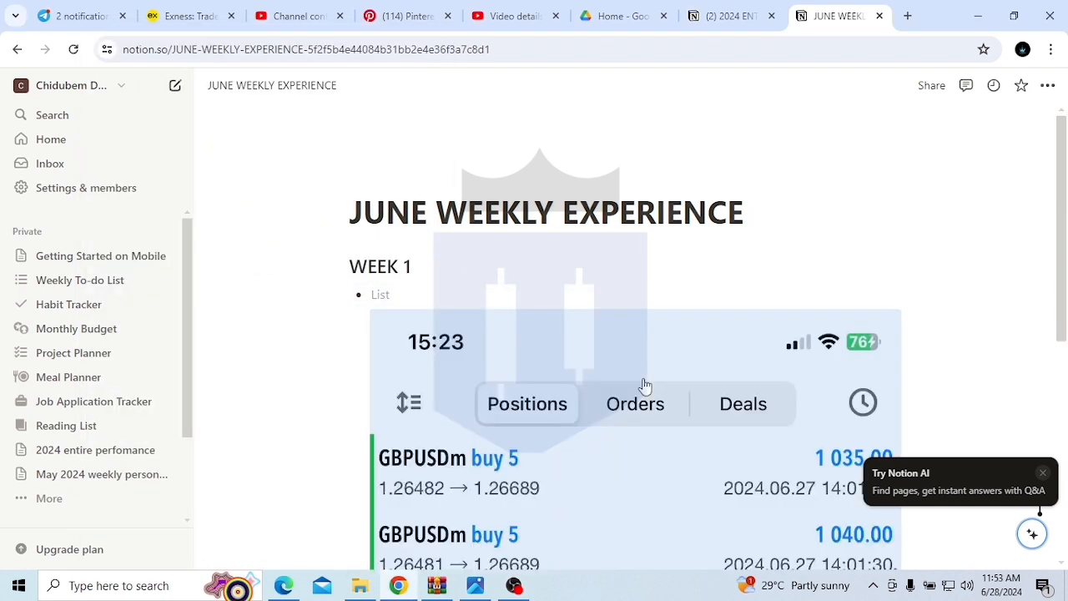
pyautogui.scroll(-5, 648, 384)
pyautogui.scroll(2, 650, 389)
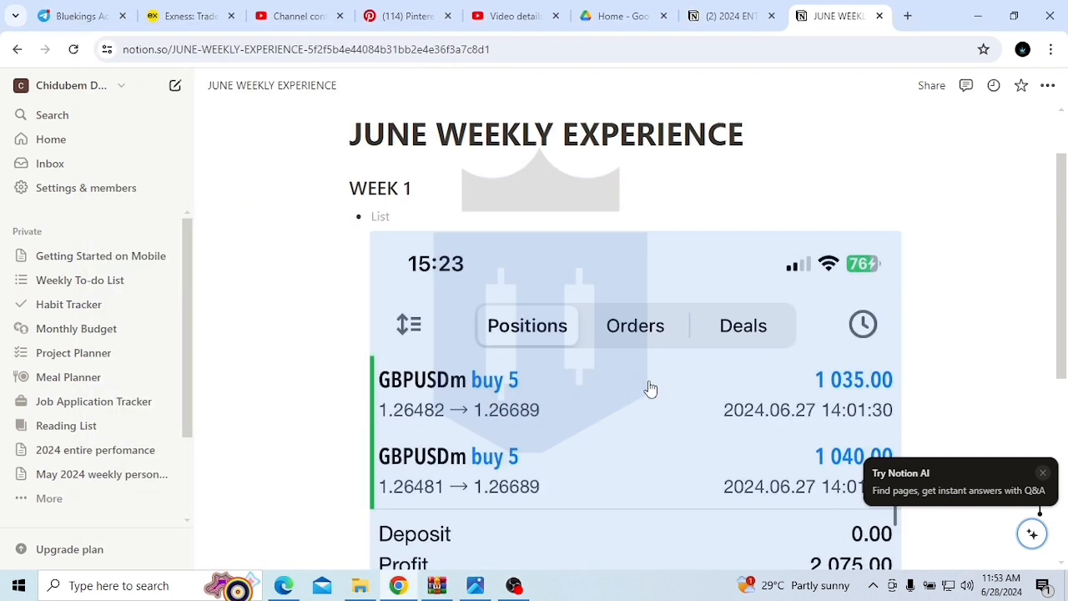
pyautogui.scroll(-4, 534, 427)
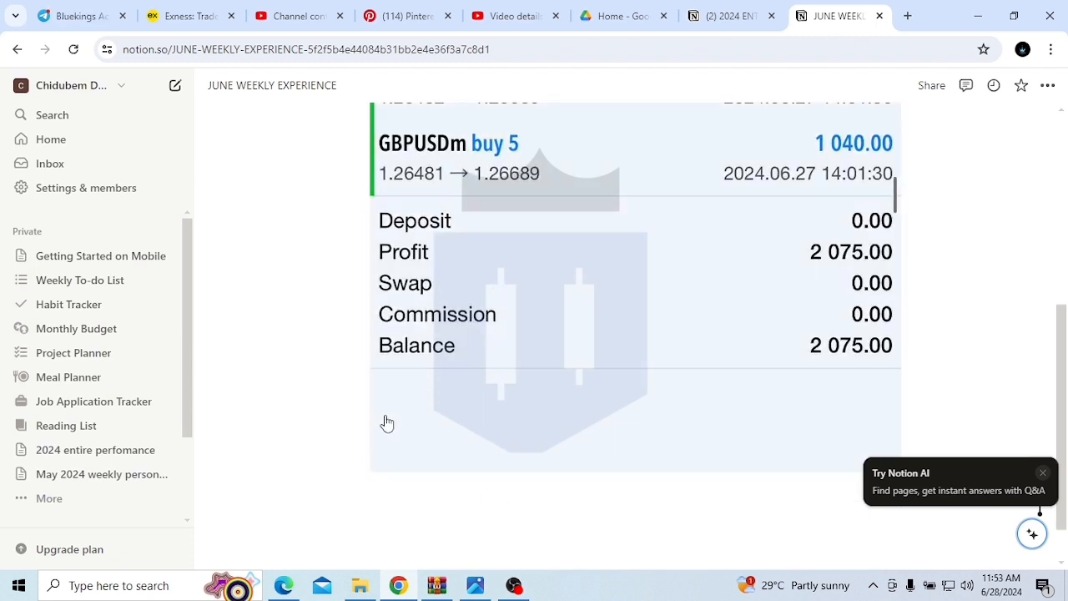
# Step: Try out a line of placeholder text below the inserted trade image and clear it again
pyautogui.click(376, 513)
pyautogui.write('SGVKUYGVUBH;OIHIOJ')
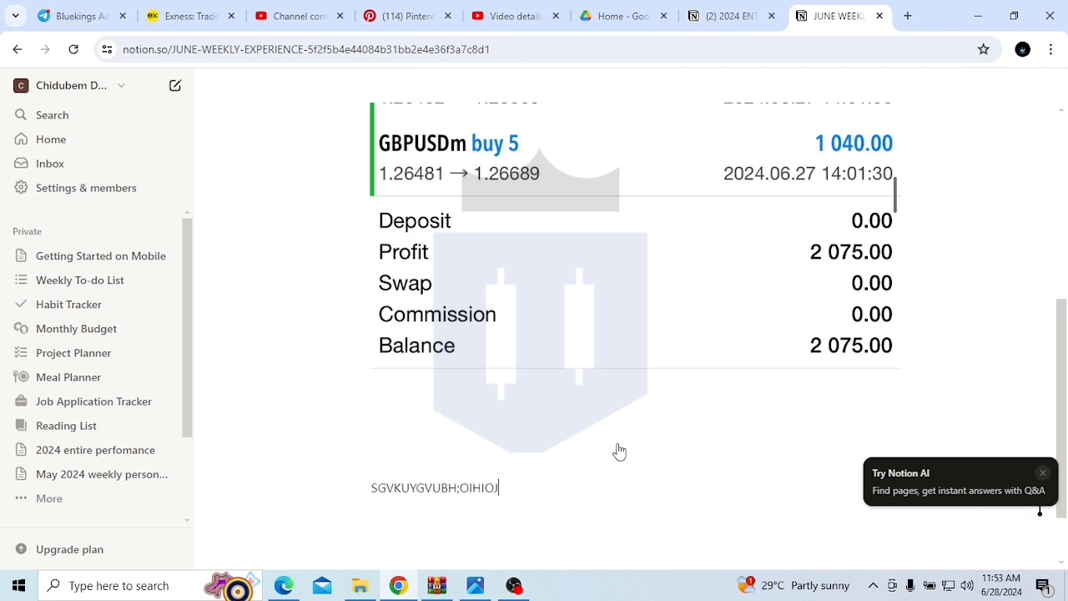
pyautogui.press('BackSpace')
pyautogui.press('BackSpace')
pyautogui.press('BackSpace')
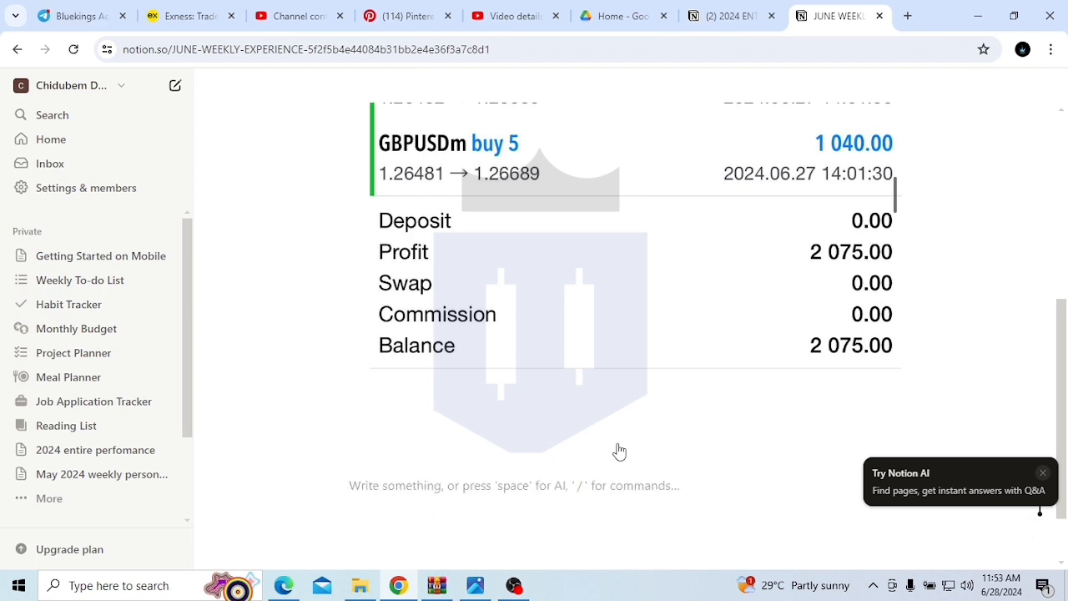
# Step: Delete the inserted trade image from the JUNE WEEKLY EXPERIENCE page, leaving the block list without adding anything
pyautogui.scroll(5, 620, 452)
pyautogui.scroll(-5, 362, 298)
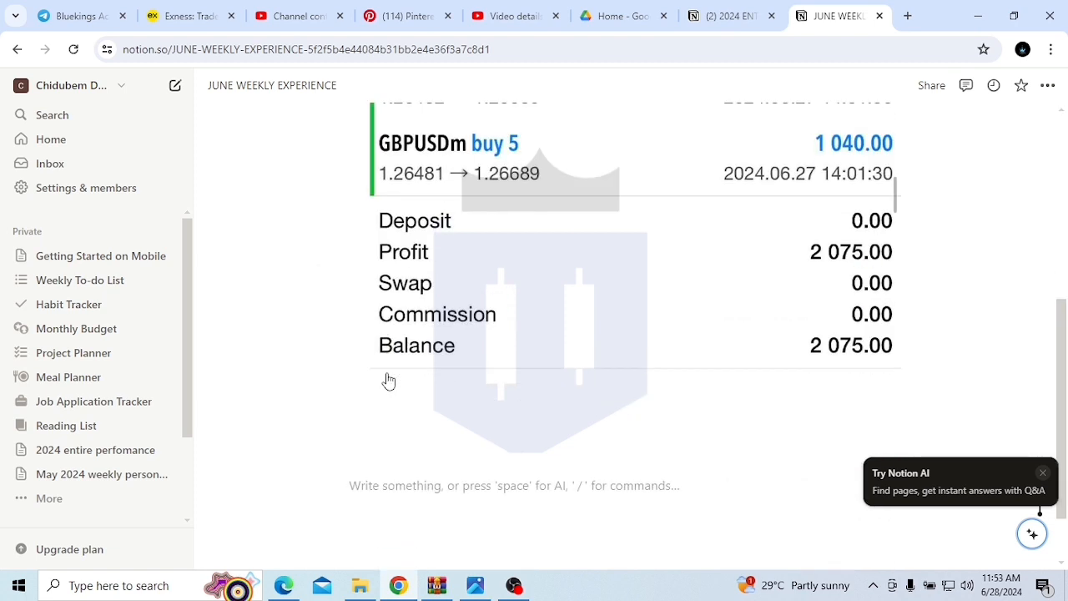
pyautogui.scroll(-1, 388, 381)
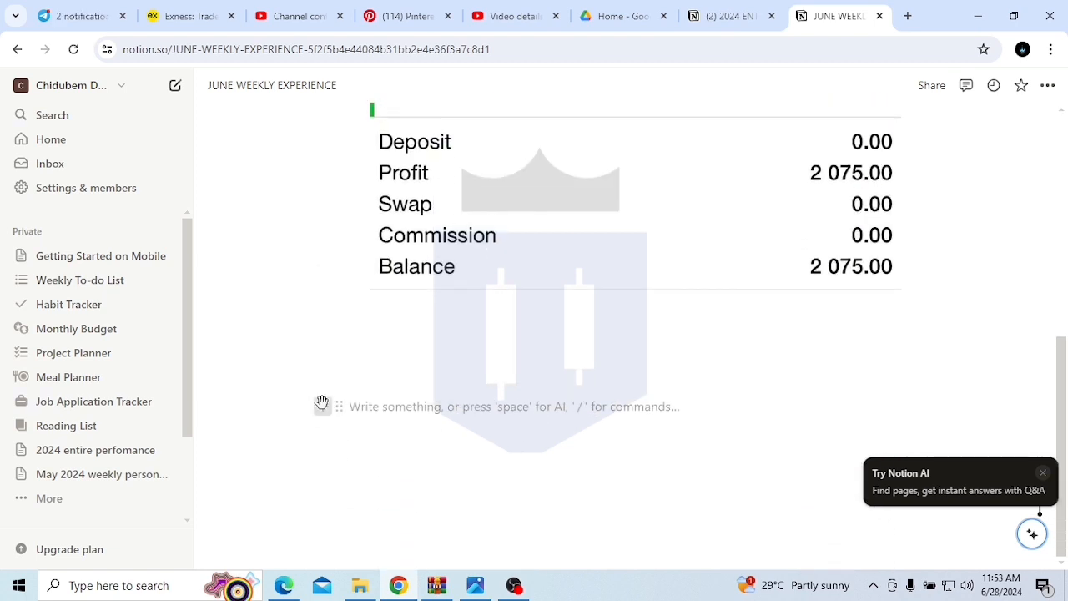
pyautogui.click(321, 405)
pyautogui.scroll(-4, 441, 341)
pyautogui.scroll(1, 432, 288)
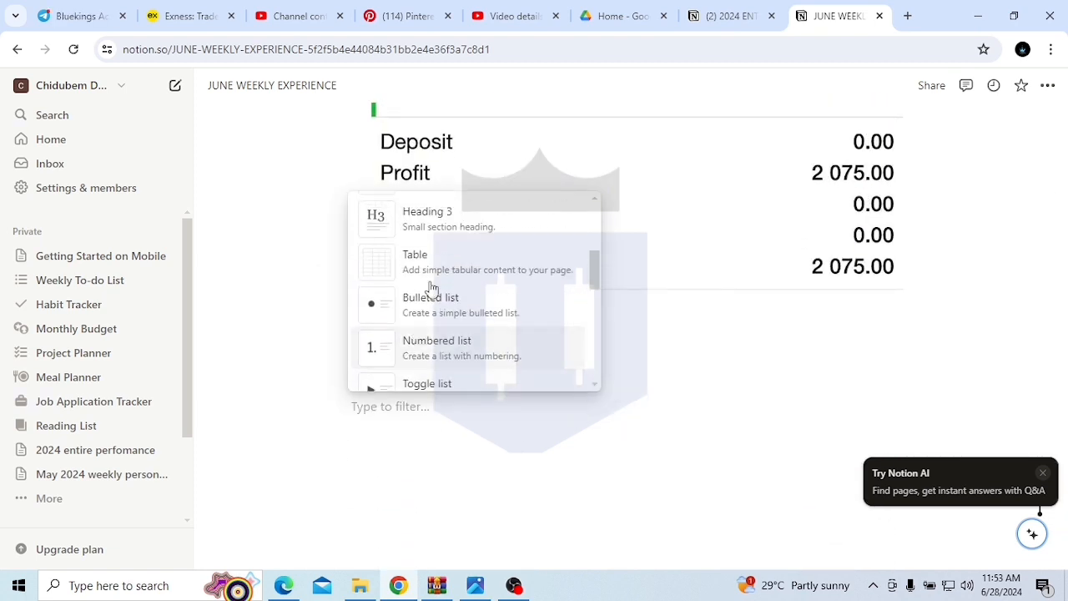
pyautogui.click(470, 481)
pyautogui.scroll(3, 487, 455)
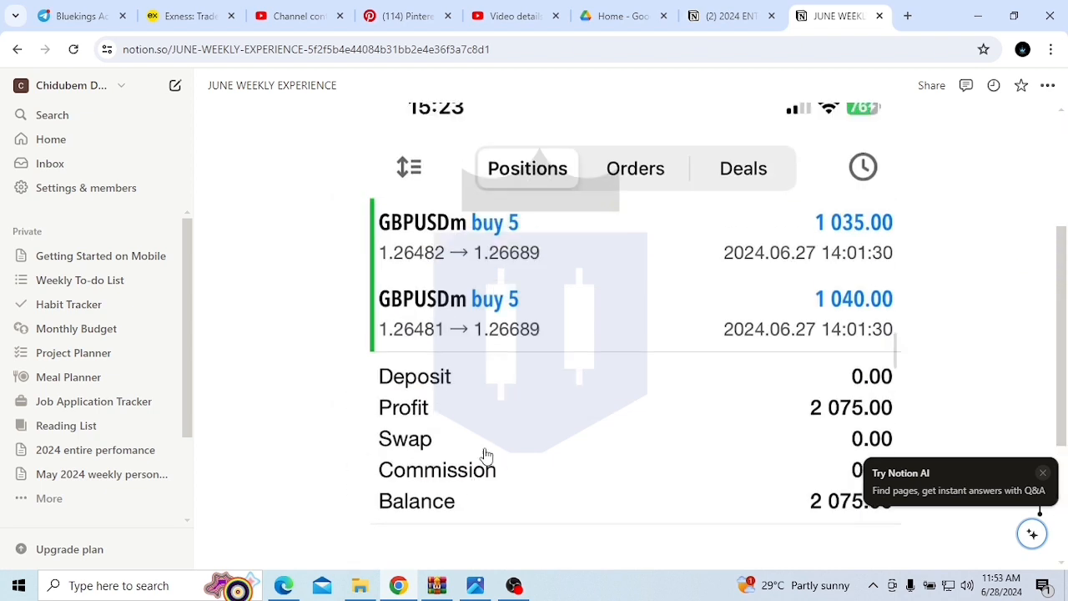
pyautogui.click(535, 404)
pyautogui.press('BackSpace')
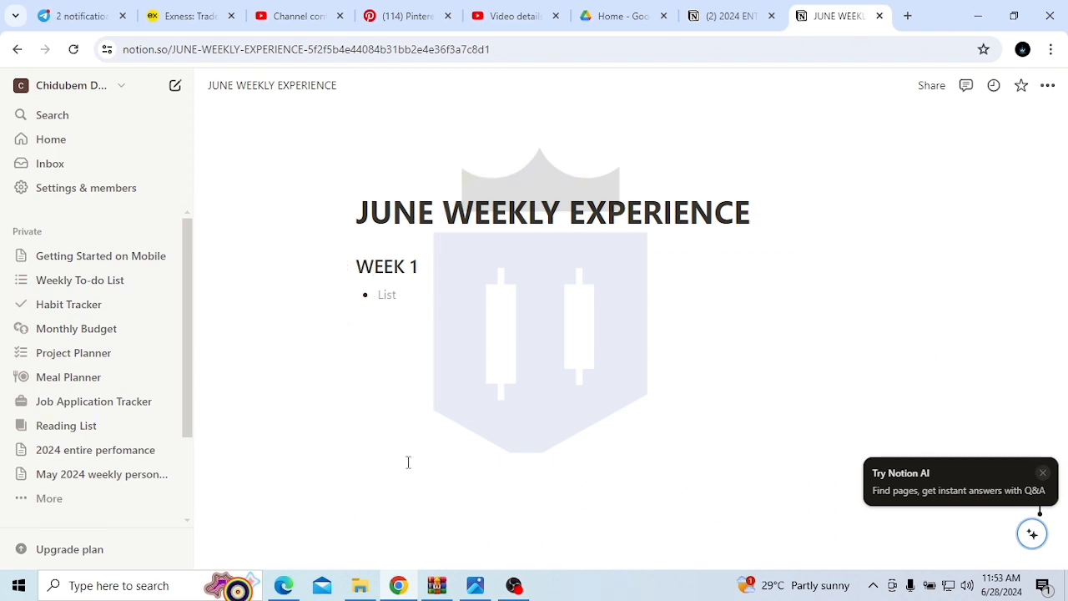
# Step: Insert a Heading 2 block reading "WEEK 2" below the WEEK 1 bulleted list
pyautogui.click(377, 509)
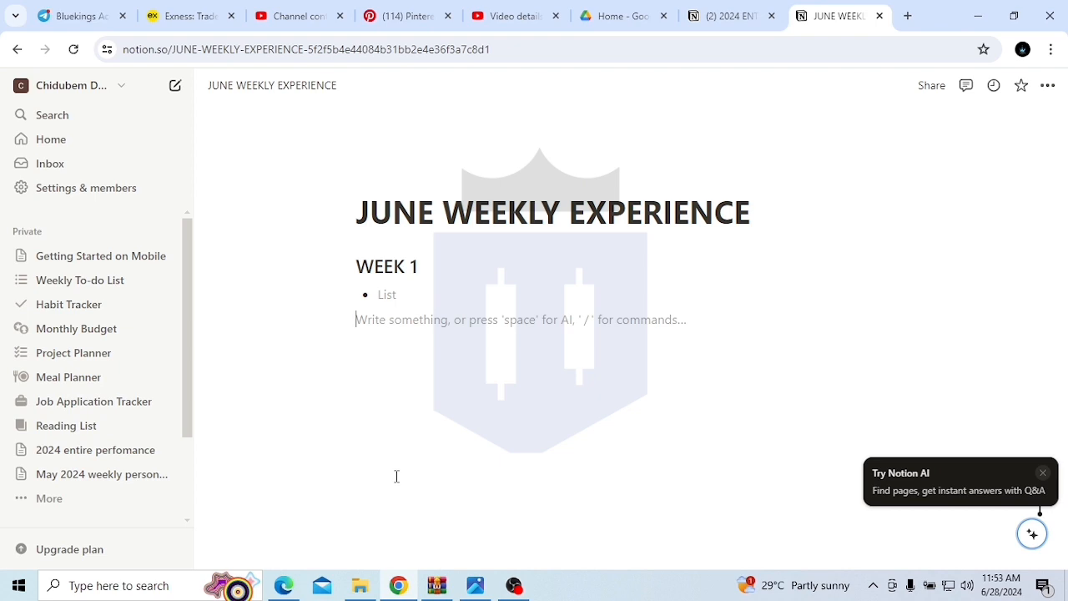
pyautogui.click(327, 322)
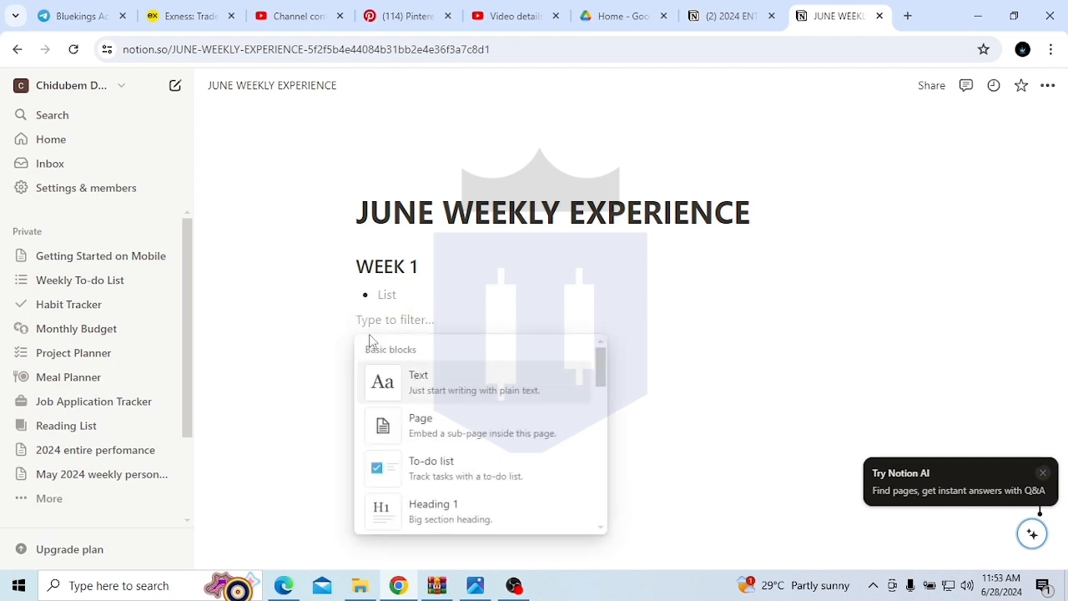
pyautogui.scroll(-1, 460, 492)
pyautogui.click(457, 476)
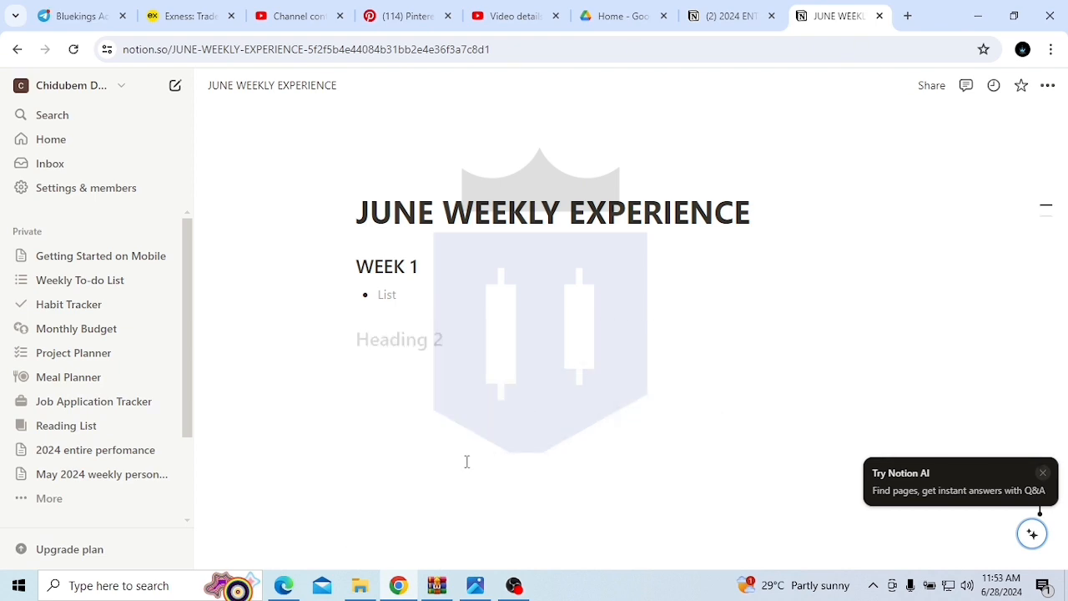
pyautogui.write('WEEK 2')
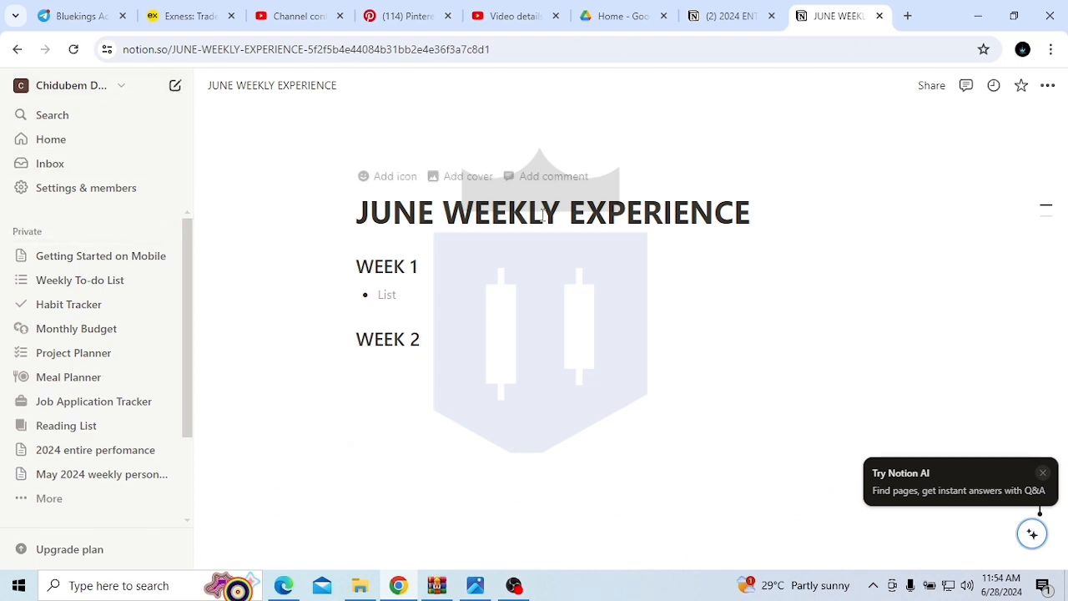
# Step: Add a new private page and set it up as a gallery
pyautogui.click(160, 232)
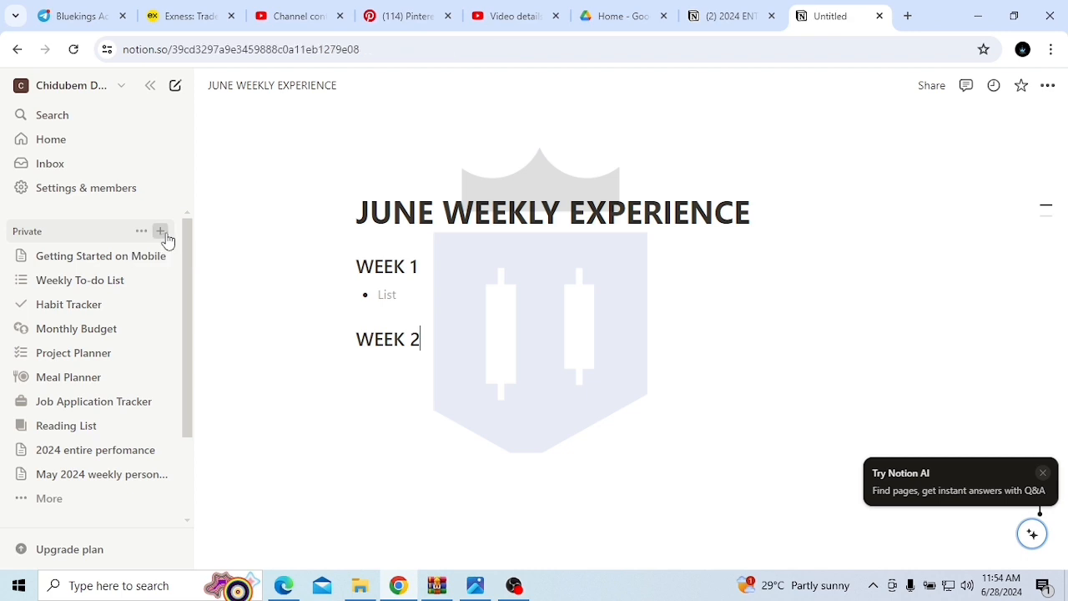
pyautogui.click(787, 481)
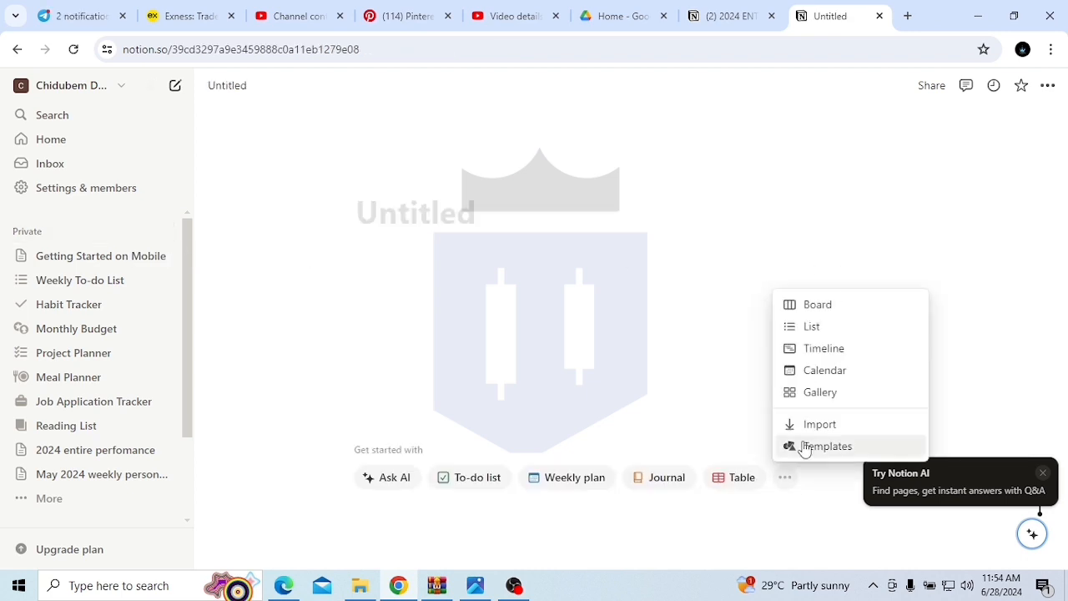
pyautogui.click(818, 392)
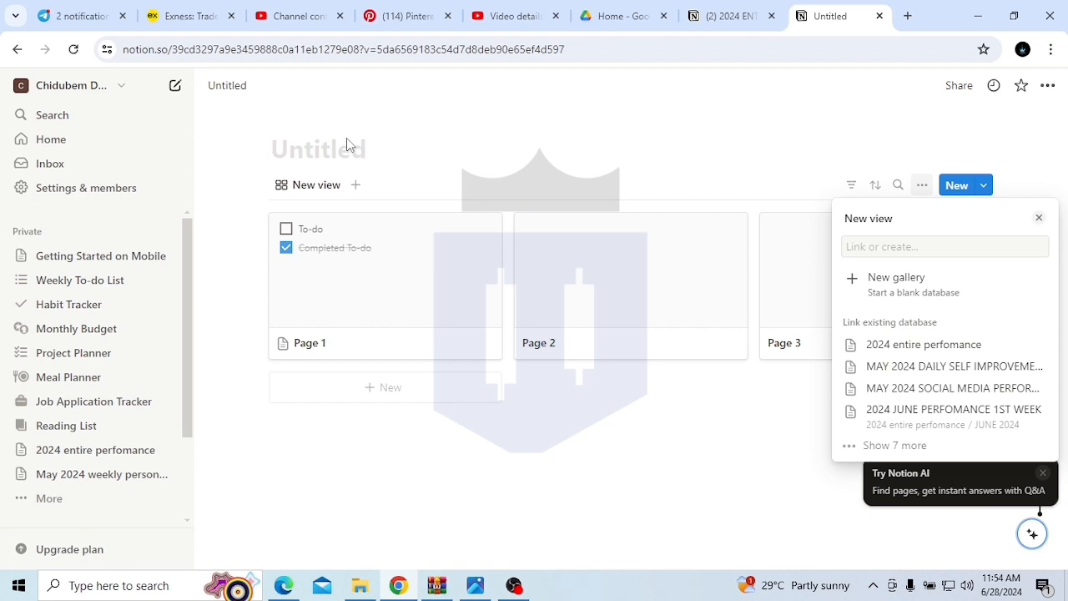
# Step: Title the new gallery page "WEEKL EXPERIENCES"
pyautogui.write('WEEKL YEX')
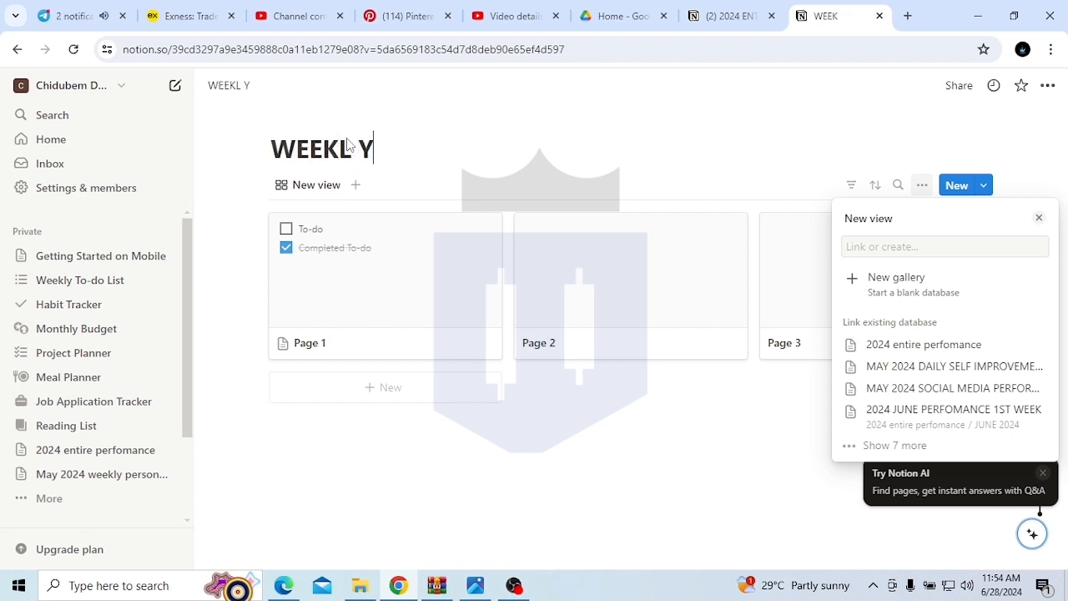
pyautogui.press('BackSpace')
pyautogui.press('BackSpace')
pyautogui.press('BackSpace')
pyautogui.write('EXPERIENCW')
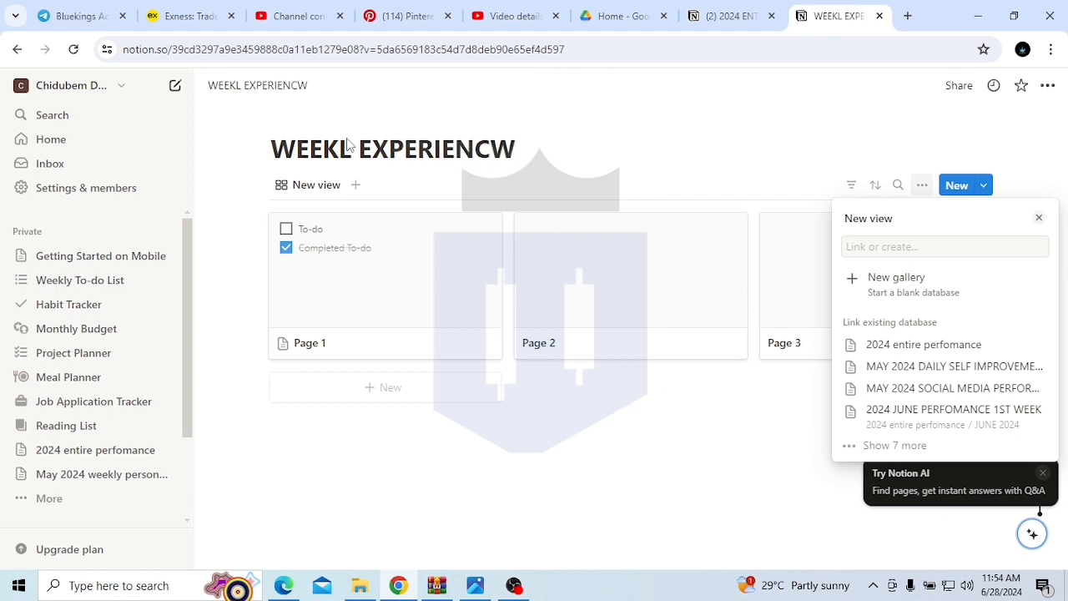
pyautogui.press('BackSpace')
pyautogui.write('ES')
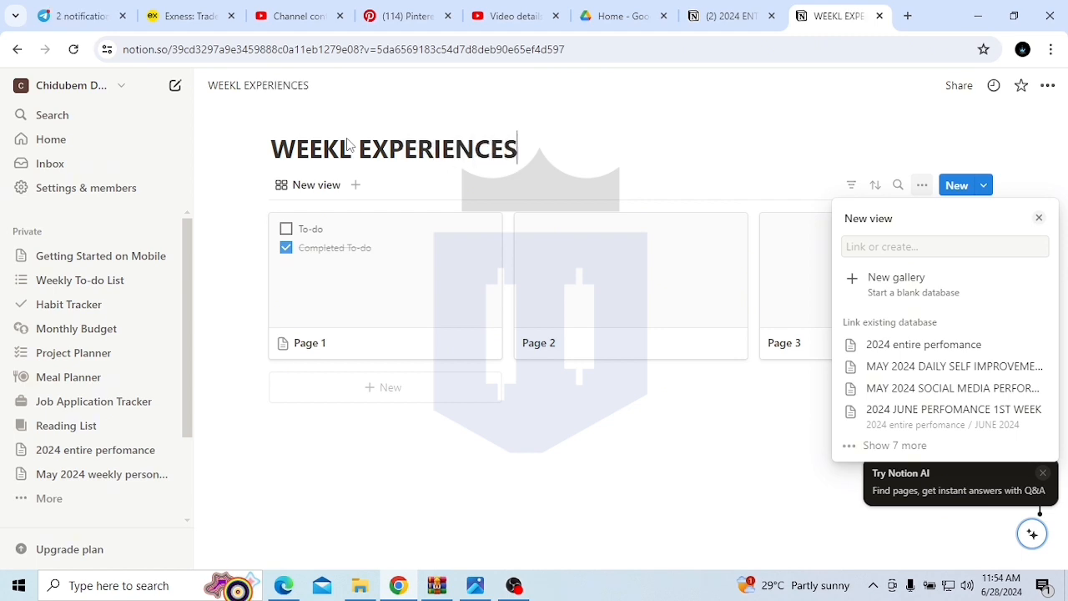
# Step: Close the JUNE 2024 card in the reference workspace, check where its weekly experience page is listed, and return to the new gallery
pyautogui.click(739, 18)
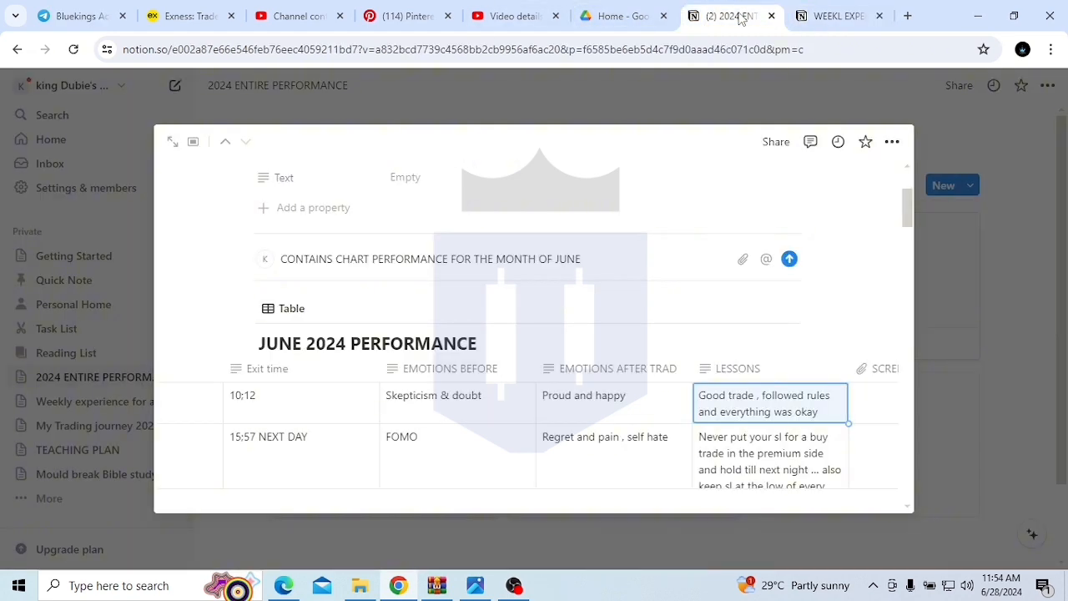
pyautogui.click(1020, 352)
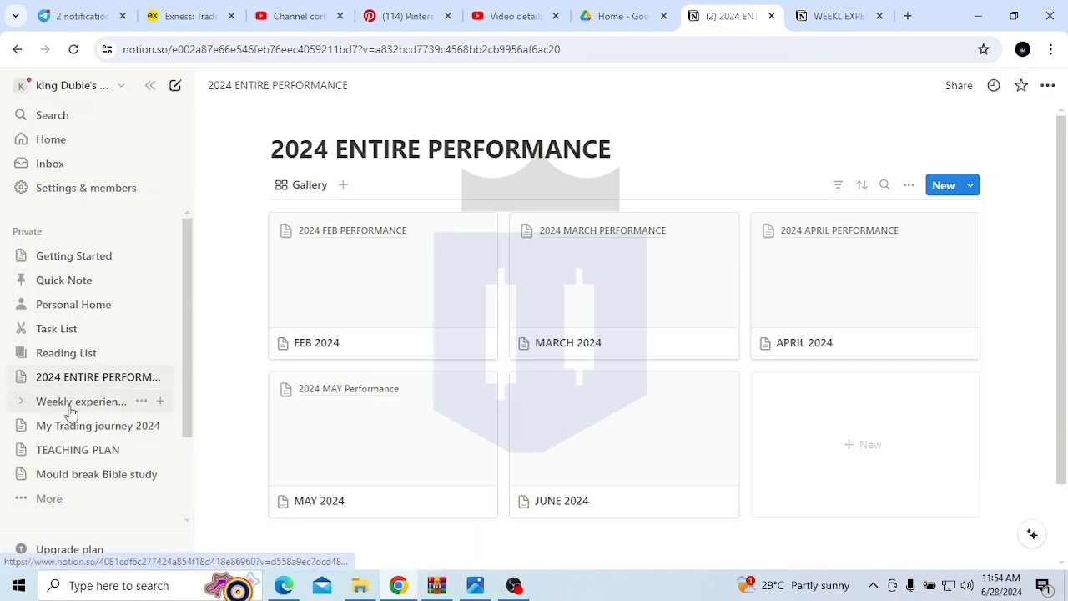
pyautogui.click(831, 16)
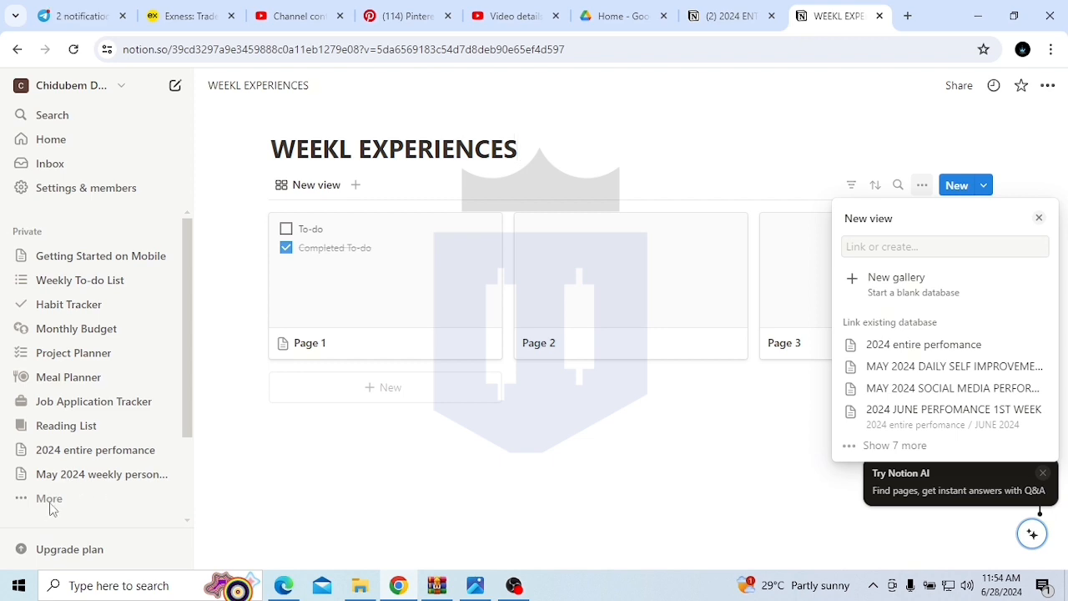
# Step: Dismiss the new view setup and move the WEEKL EXPERIENCES page directly below "2024 entire perfomance" in the private page list
pyautogui.press('Escape')
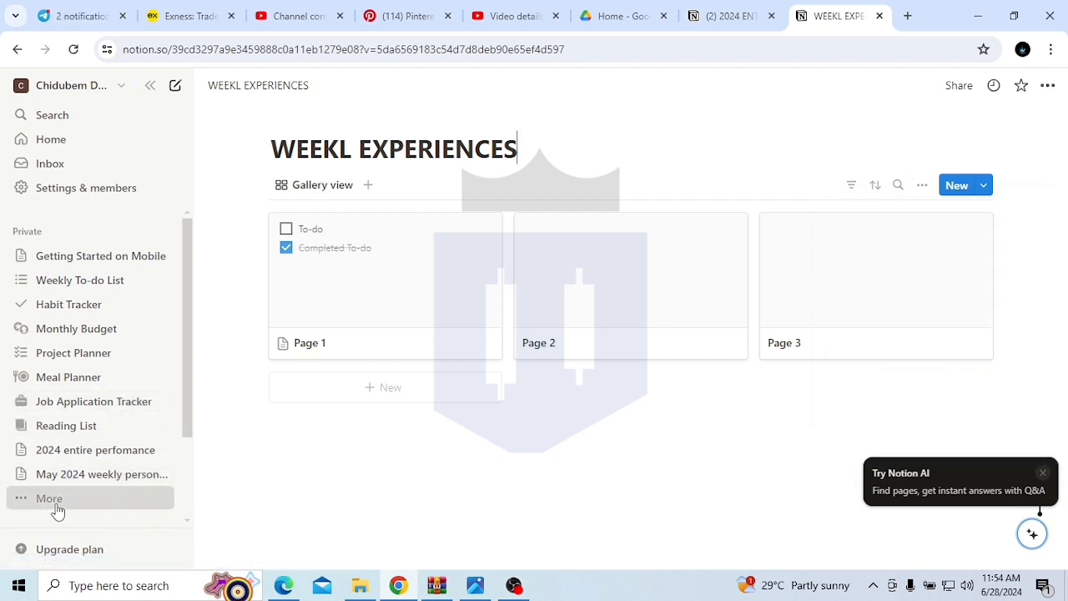
pyautogui.click(55, 506)
pyautogui.scroll(-1, 304, 518)
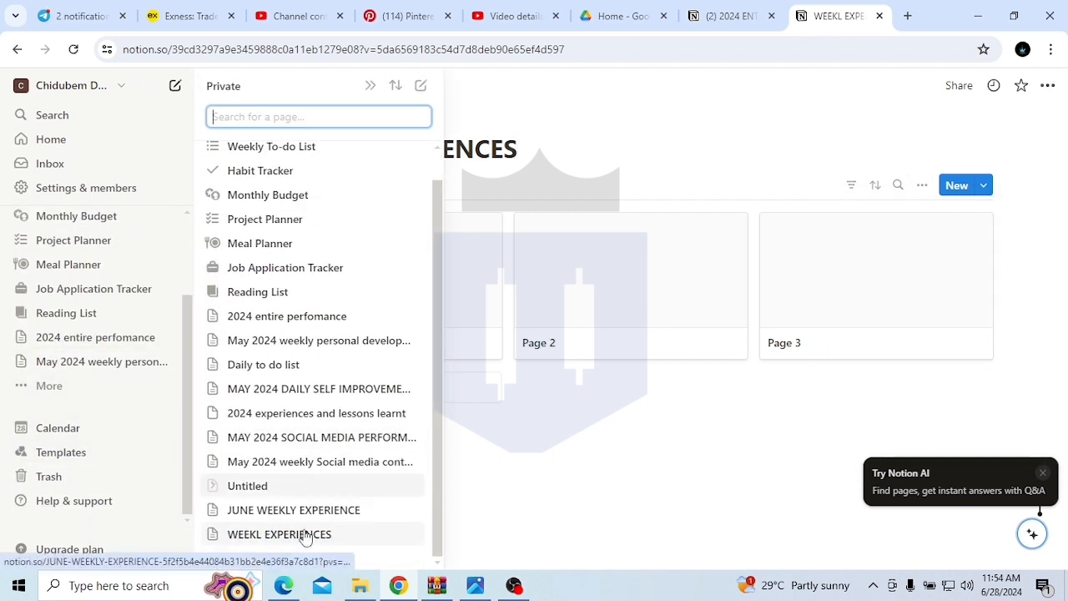
pyautogui.moveTo(301, 538); pyautogui.dragTo(320, 337)
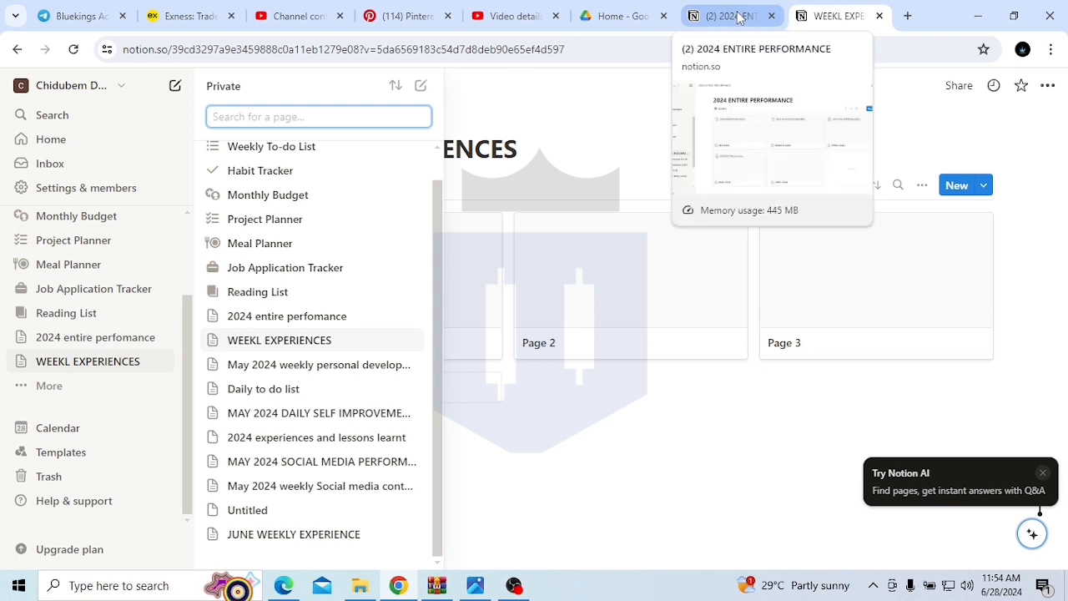
# Step: Compare the page order with the reference workspace and return to the WEEKL EXPERIENCES gallery
pyautogui.click(738, 17)
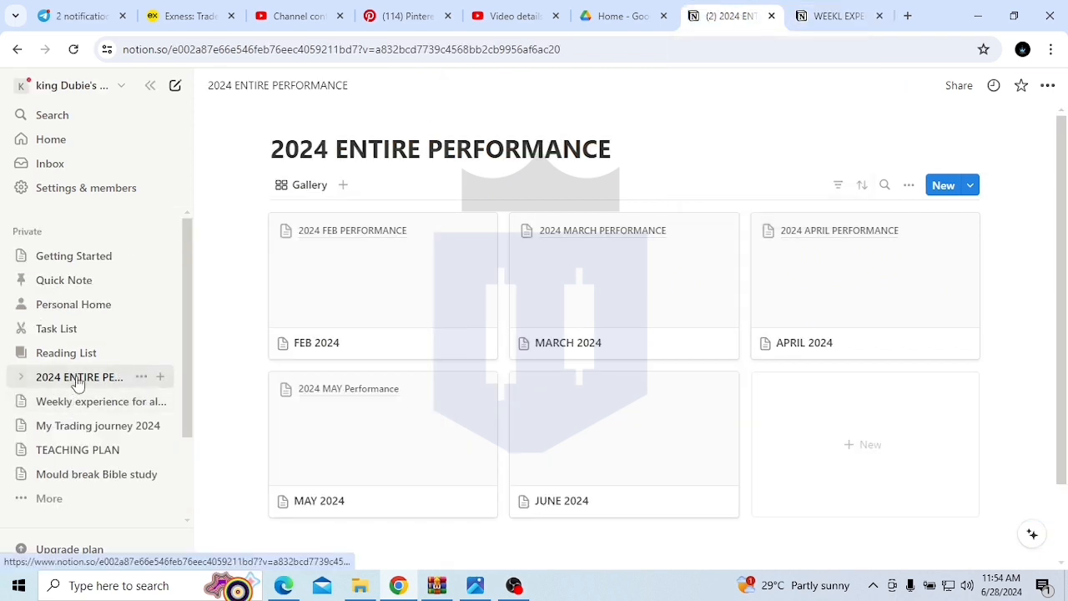
pyautogui.click(835, 17)
pyautogui.click(632, 470)
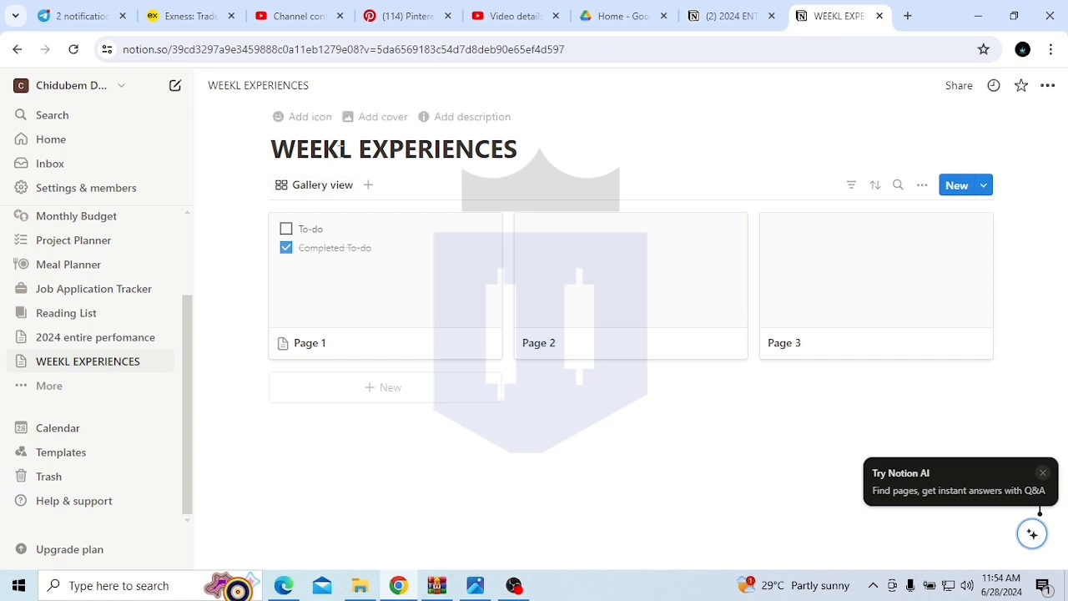
# Step: Move the JUNE WEEKLY EXPERIENCE page from the private page list into the gallery's Page 1 card and check the card's contents
pyautogui.click(49, 386)
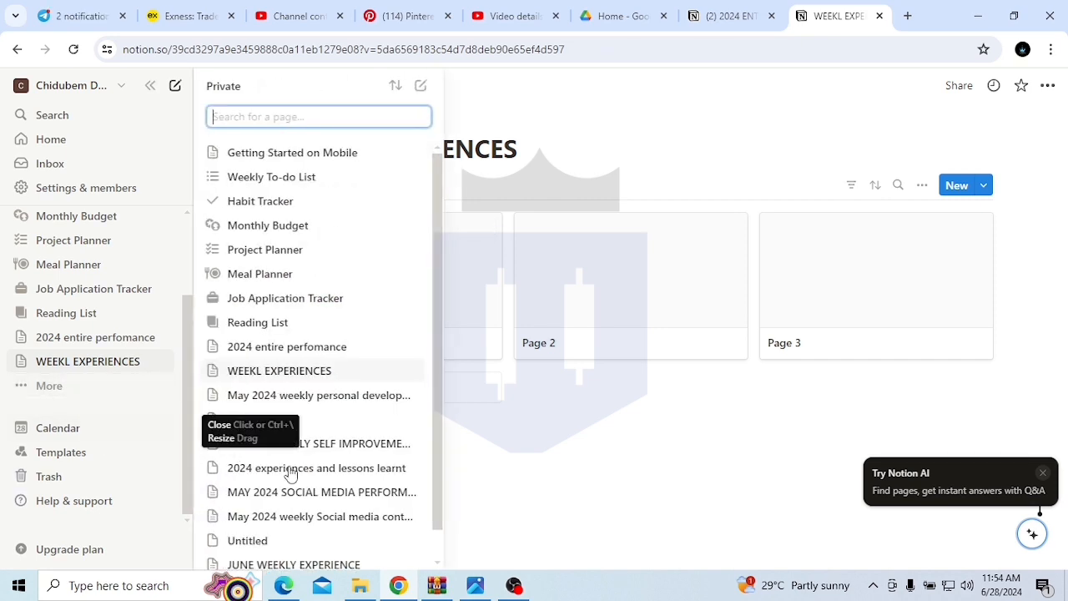
pyautogui.scroll(-1, 291, 473)
pyautogui.moveTo(232, 539); pyautogui.dragTo(460, 307)
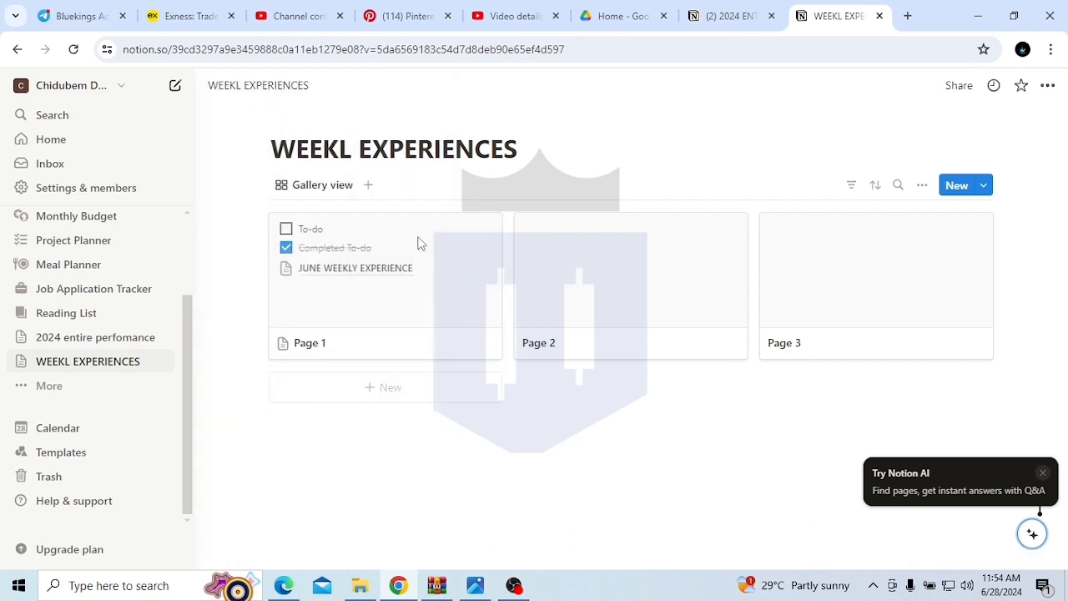
pyautogui.click(404, 309)
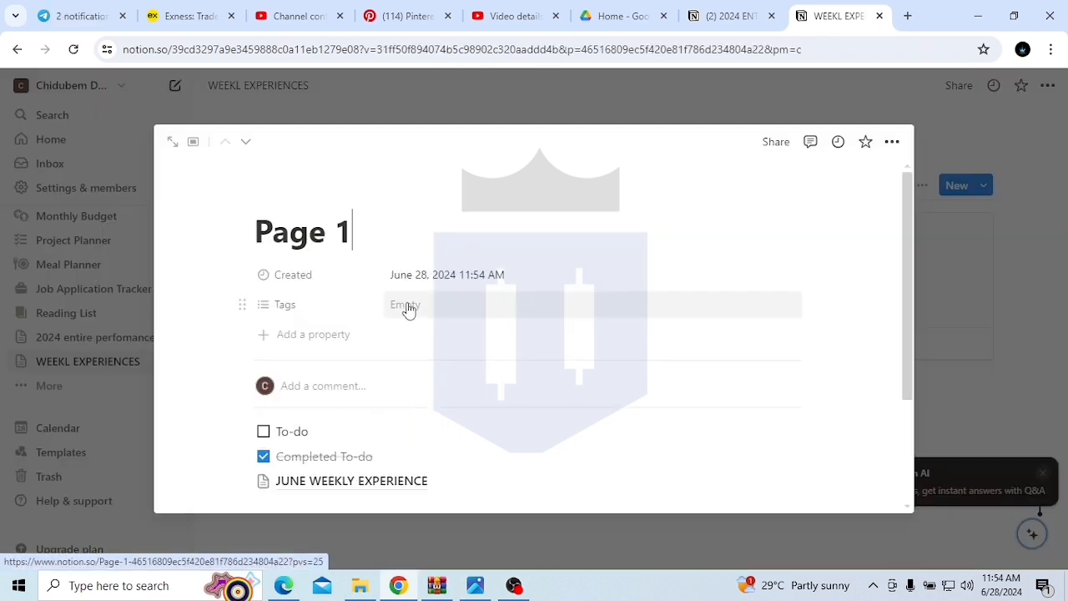
pyautogui.click(1029, 381)
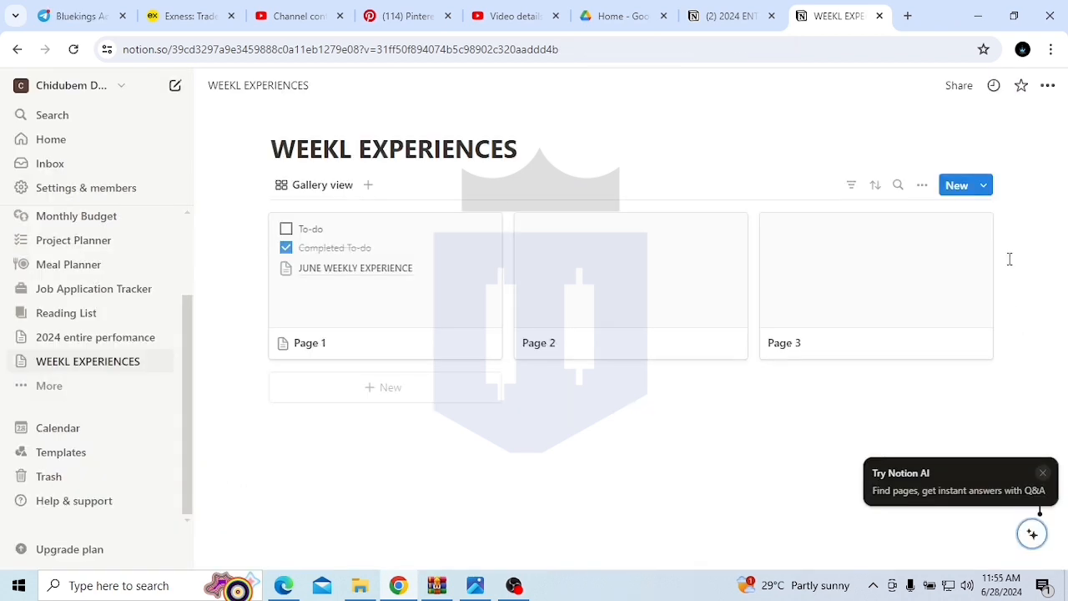
# Step: Rename the Page 1 card of the WEEKL EXPERIENCES gallery as "JUNE W" and close the card
pyautogui.click(333, 349)
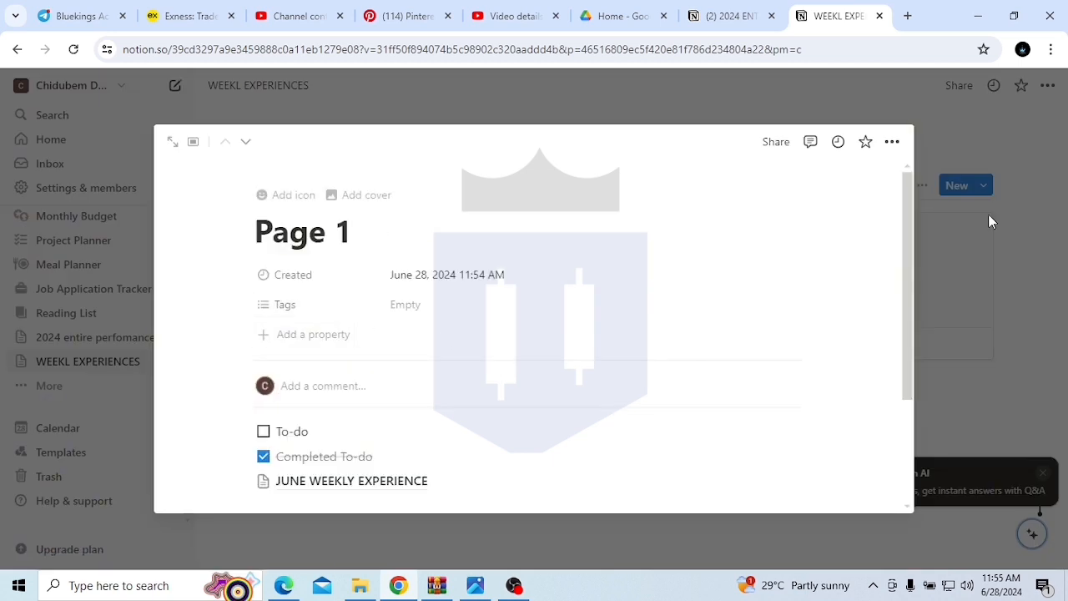
pyautogui.press('BackSpace')
pyautogui.press('BackSpace')
pyautogui.press('BackSpace')
pyautogui.press('BackSpace')
pyautogui.press('BackSpace')
pyautogui.press('BackSpace')
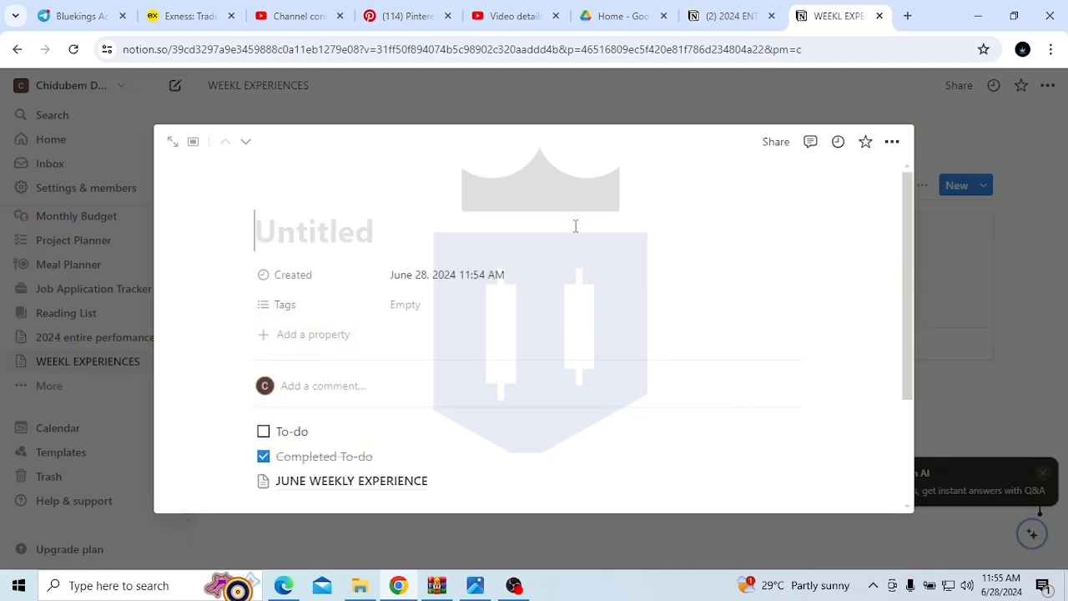
pyautogui.write('JUNE ')
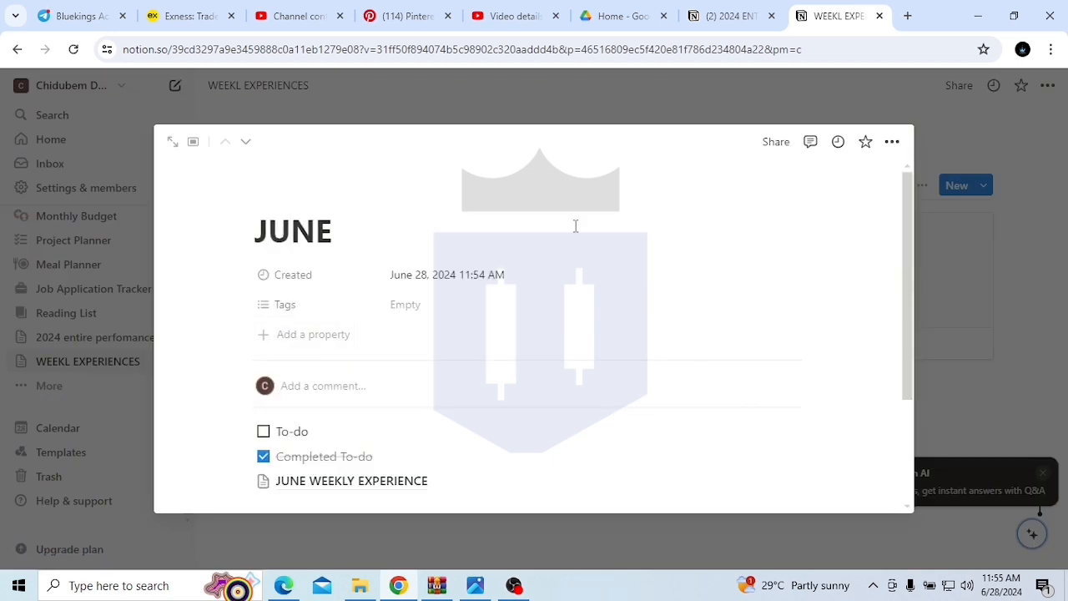
pyautogui.write('W')
pyautogui.click(1044, 215)
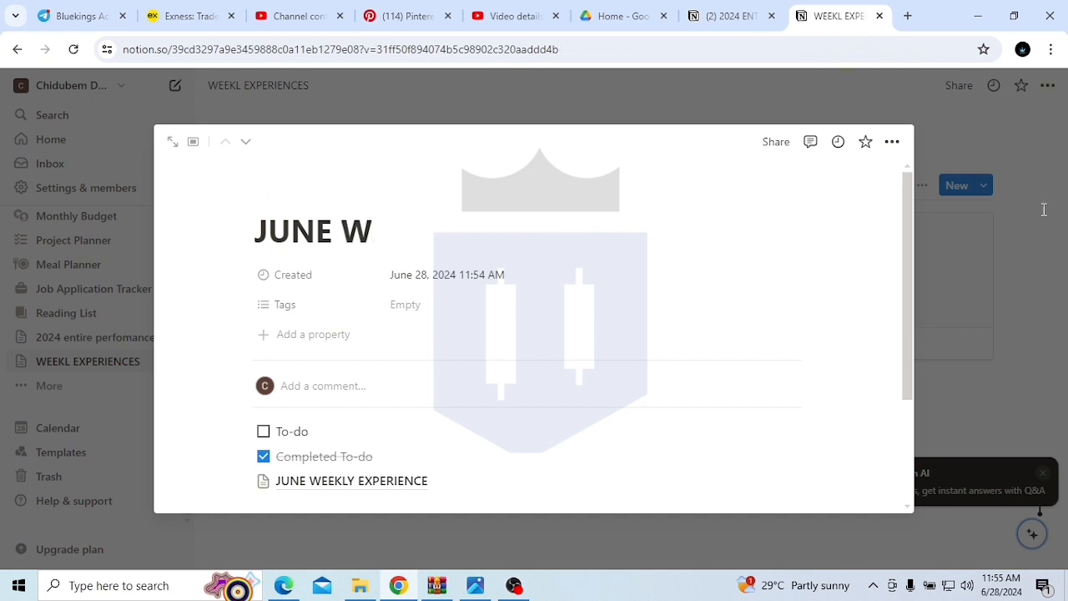
# Step: Look at the My Trading journey 2024 gallery in the reference workspace and return to the WEEKL EXPERIENCES gallery
pyautogui.click(732, 20)
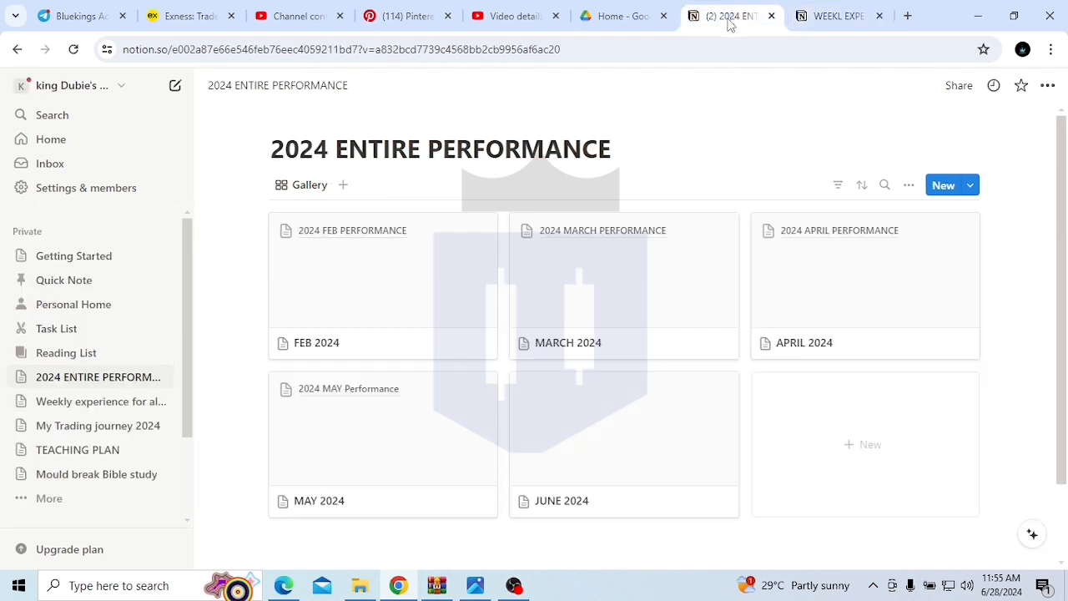
pyautogui.click(62, 430)
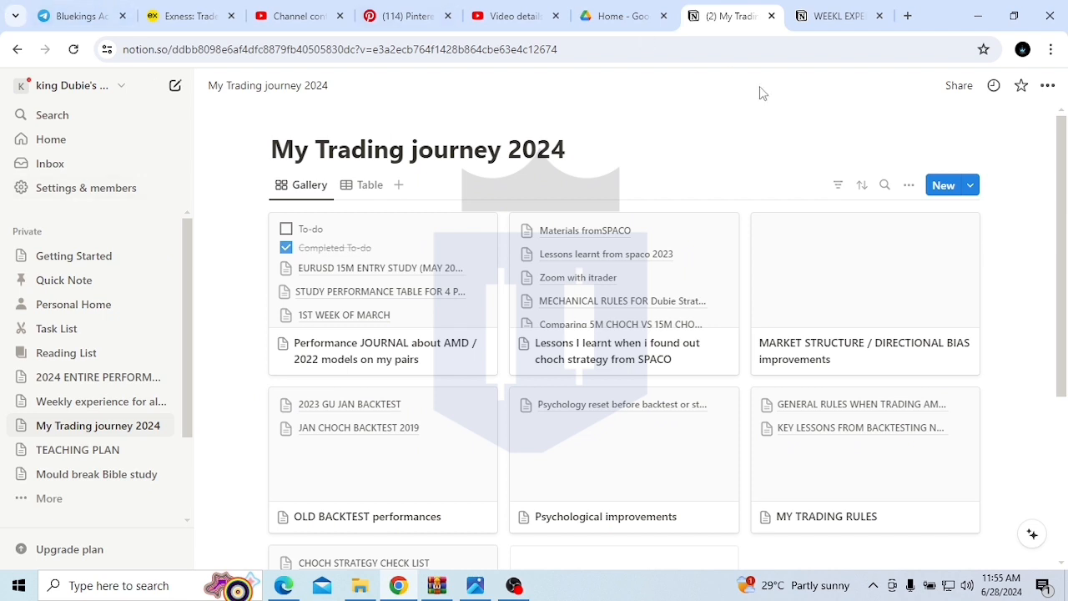
pyautogui.click(830, 18)
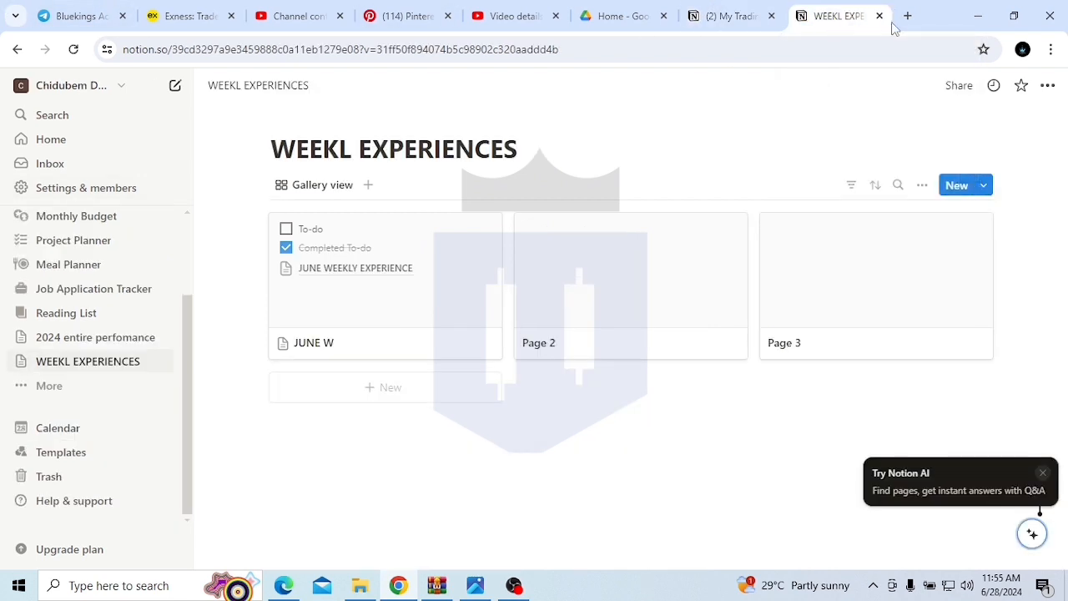
# Step: Add a new private page titled "LEARNING ORDER BLOCKS" and place the cursor in its empty body
pyautogui.scroll(3, 141, 272)
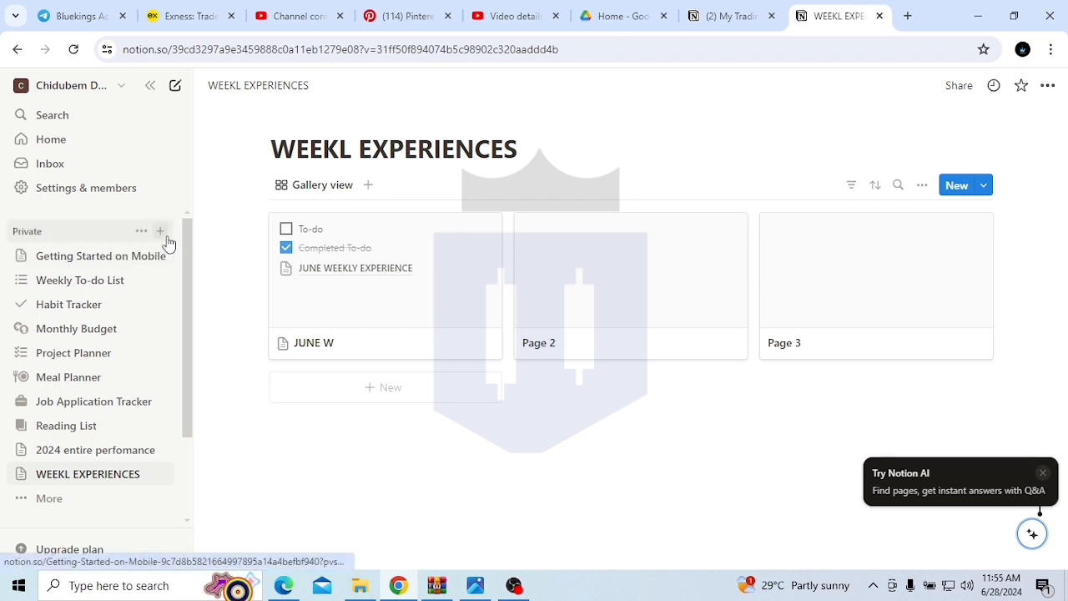
pyautogui.click(162, 237)
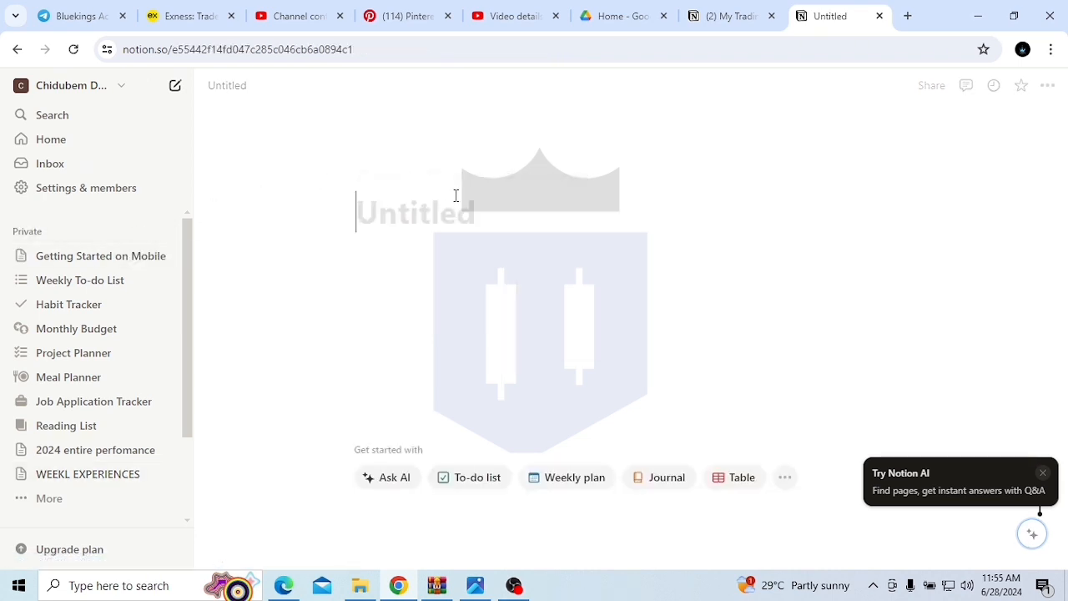
pyautogui.write('LEARNI')
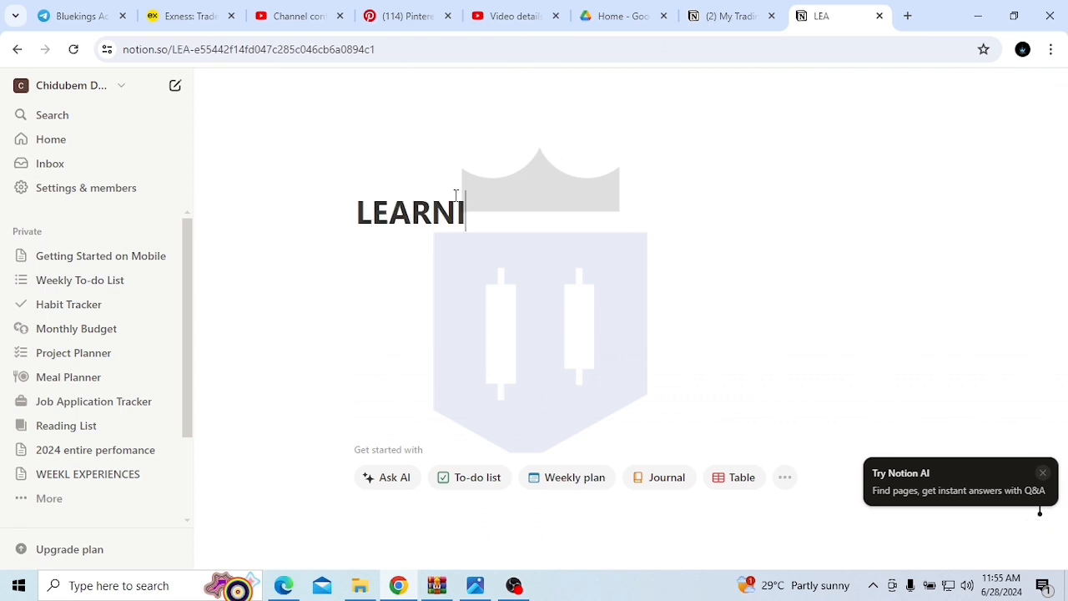
pyautogui.write('NG ORDE')
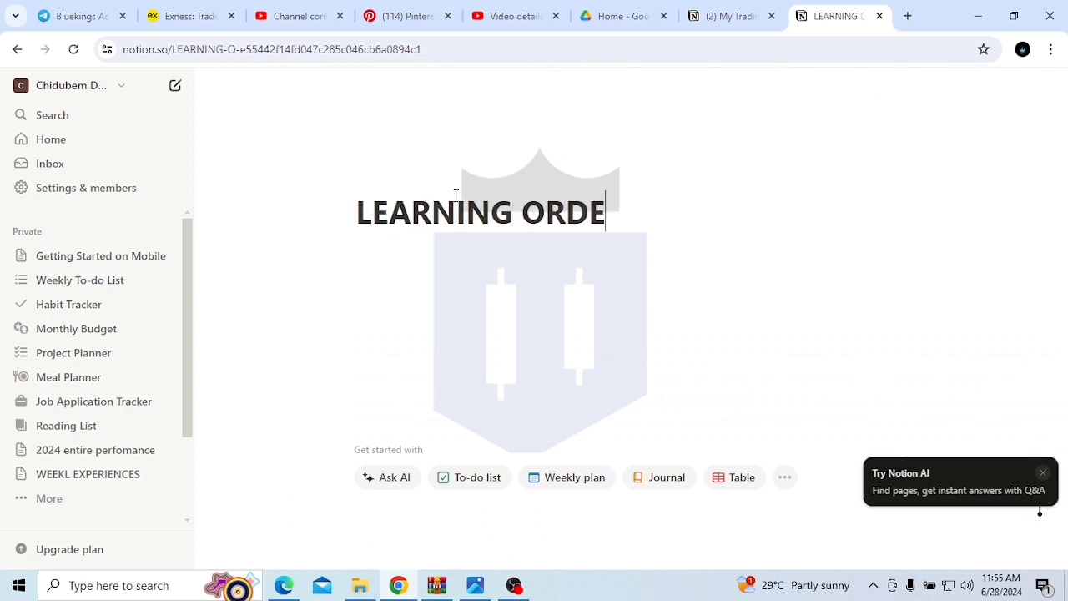
pyautogui.write('R BLOK')
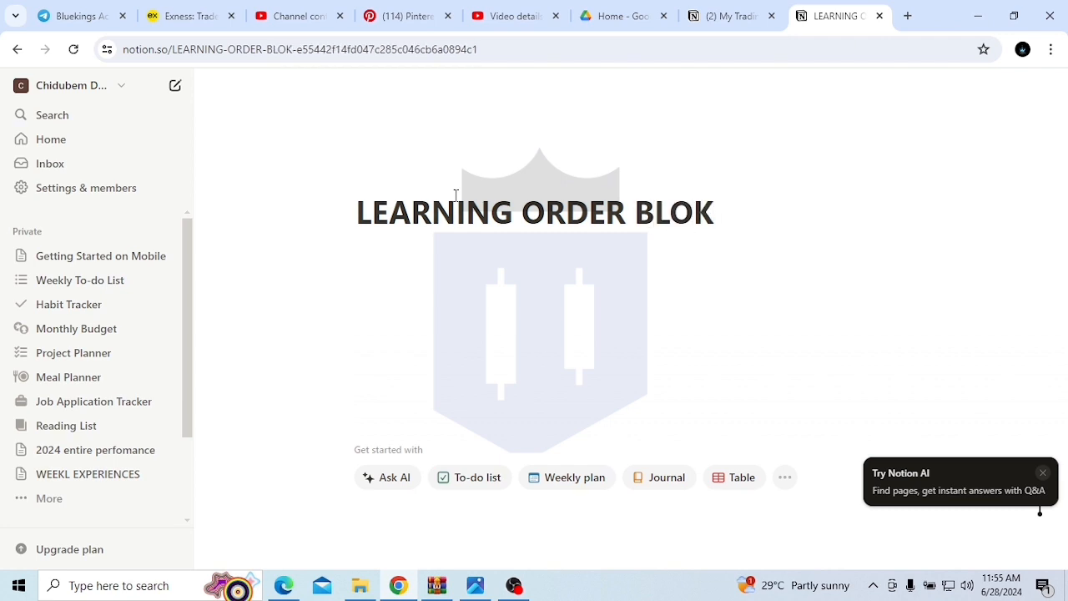
pyautogui.press('BackSpace')
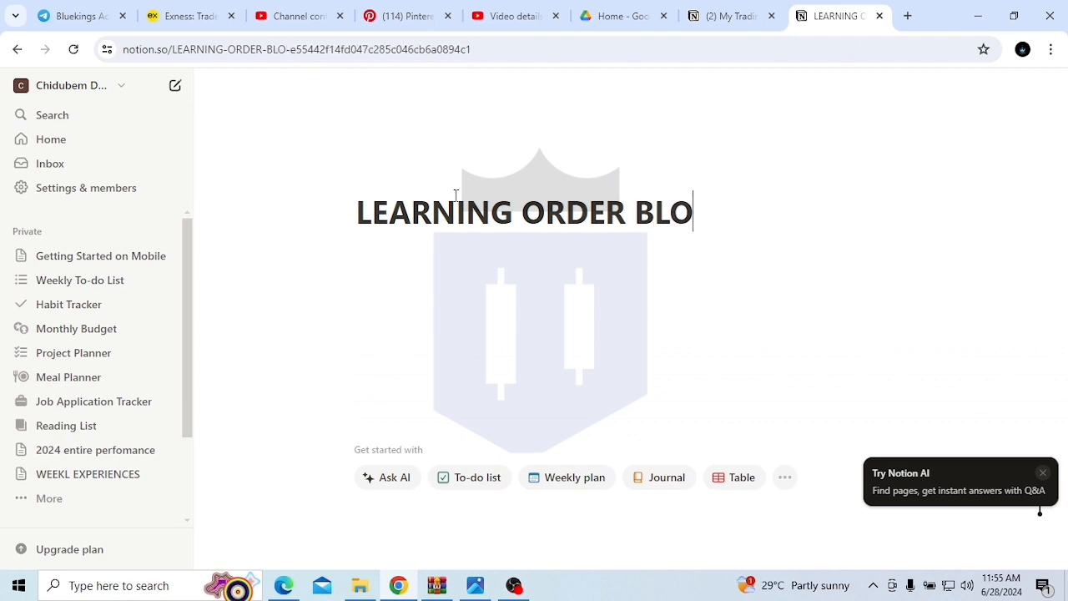
pyautogui.write('CKS')
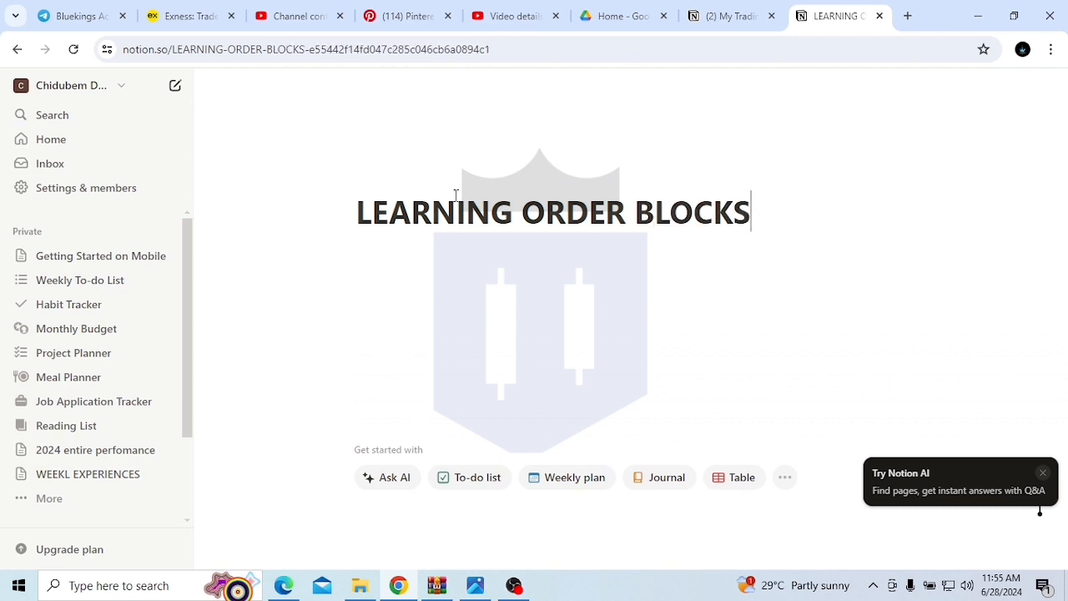
pyautogui.click(361, 286)
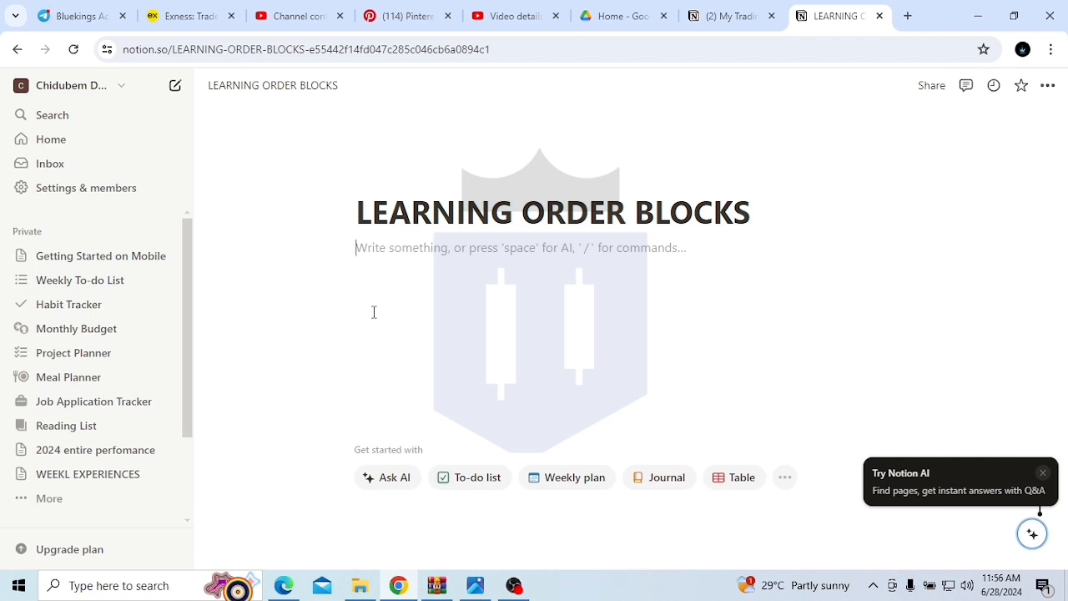
# Step: Add another private page titled "EVERY THING LEARNT FROM BLUEKINGS ACADEMY"
pyautogui.click(160, 232)
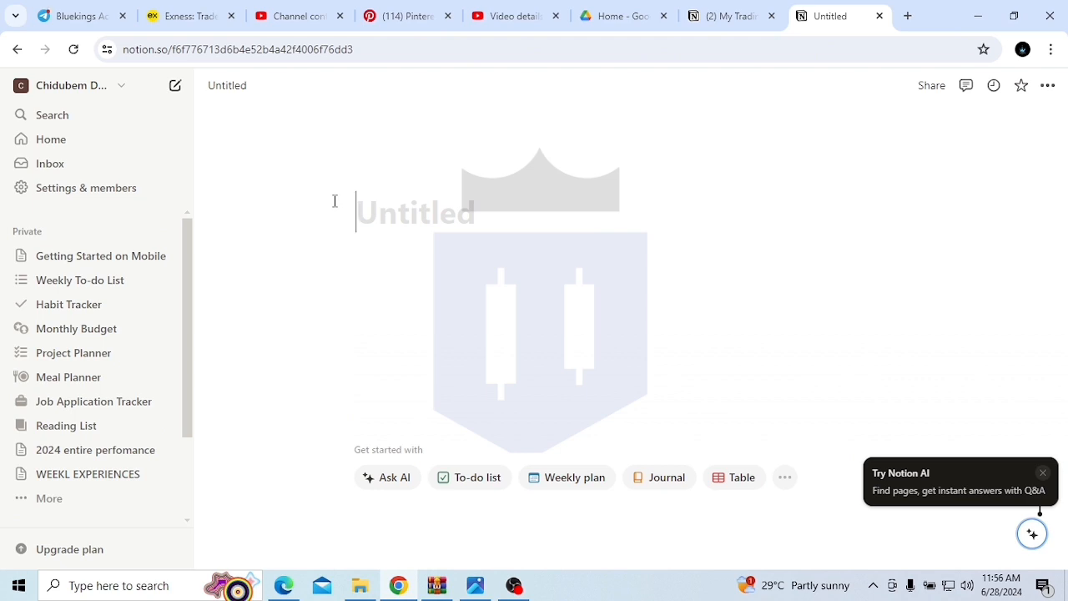
pyautogui.write('EVERY')
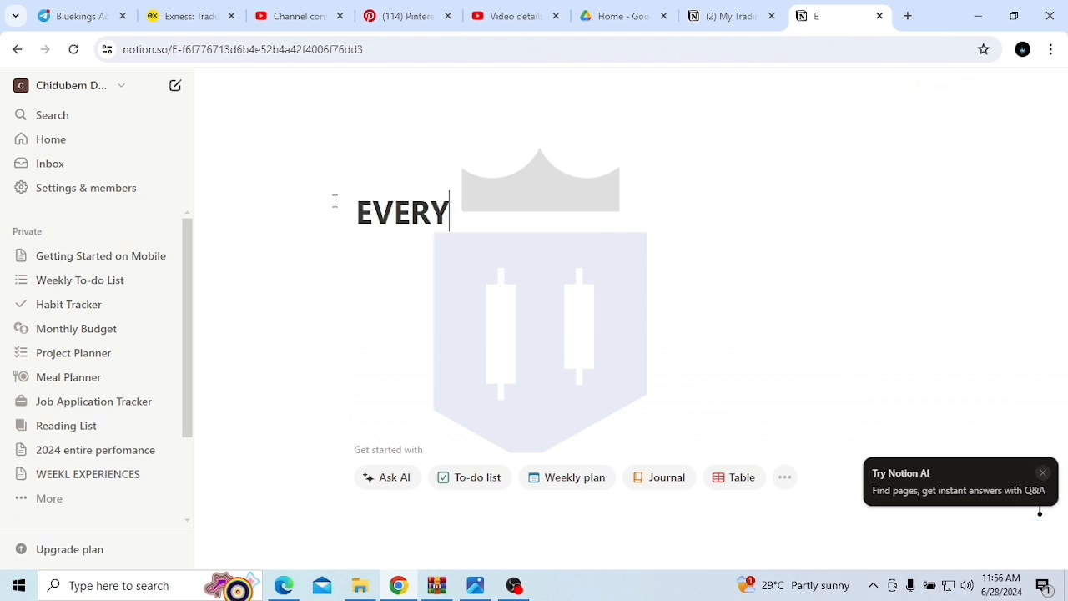
pyautogui.write(' THING LEA')
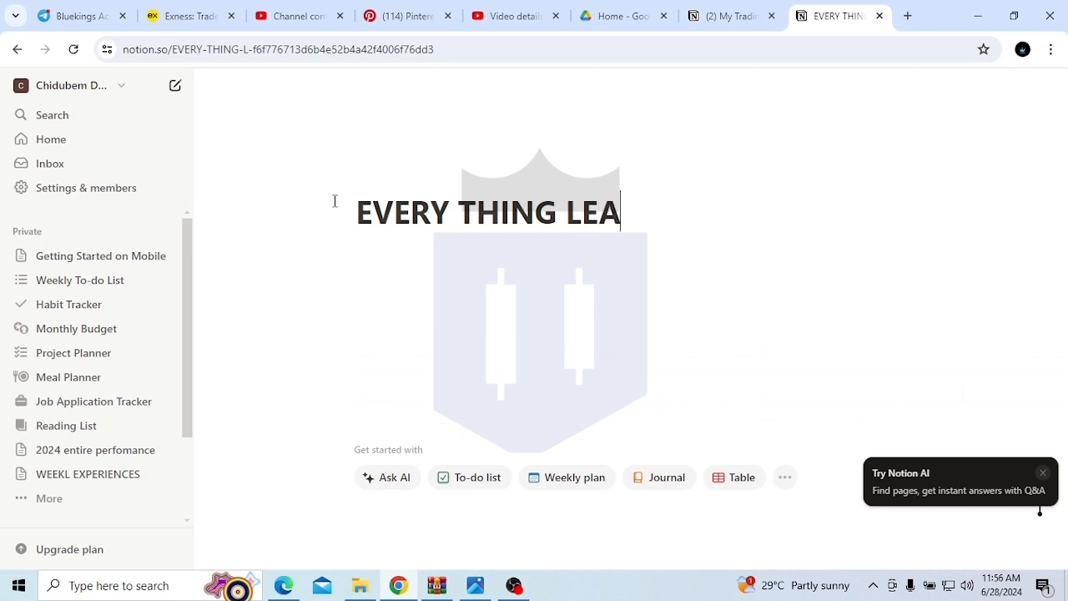
pyautogui.write('RNT FROM ')
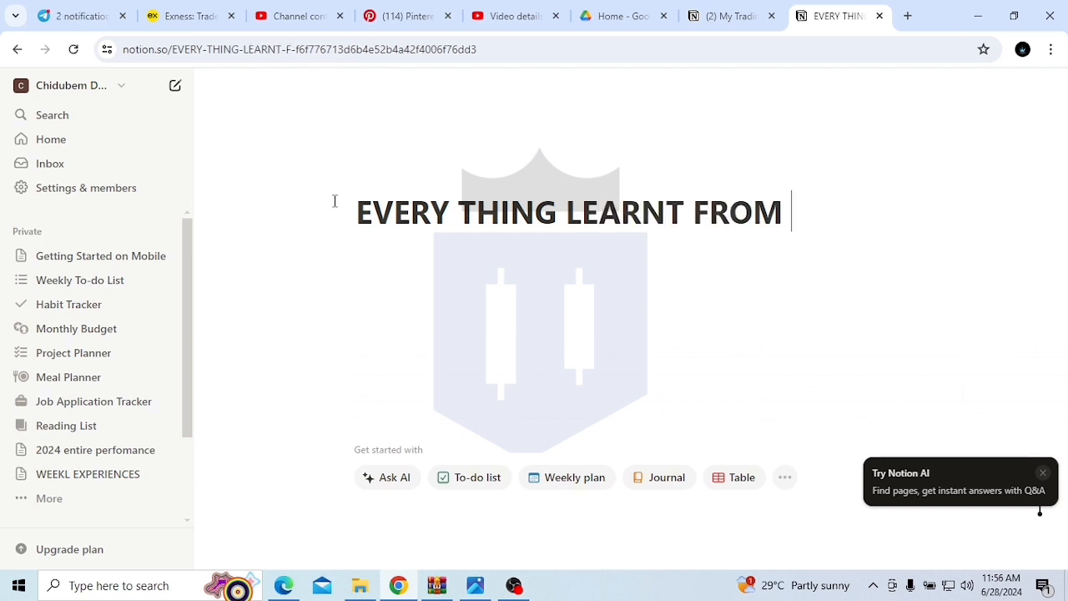
pyautogui.write('BLUEKI')
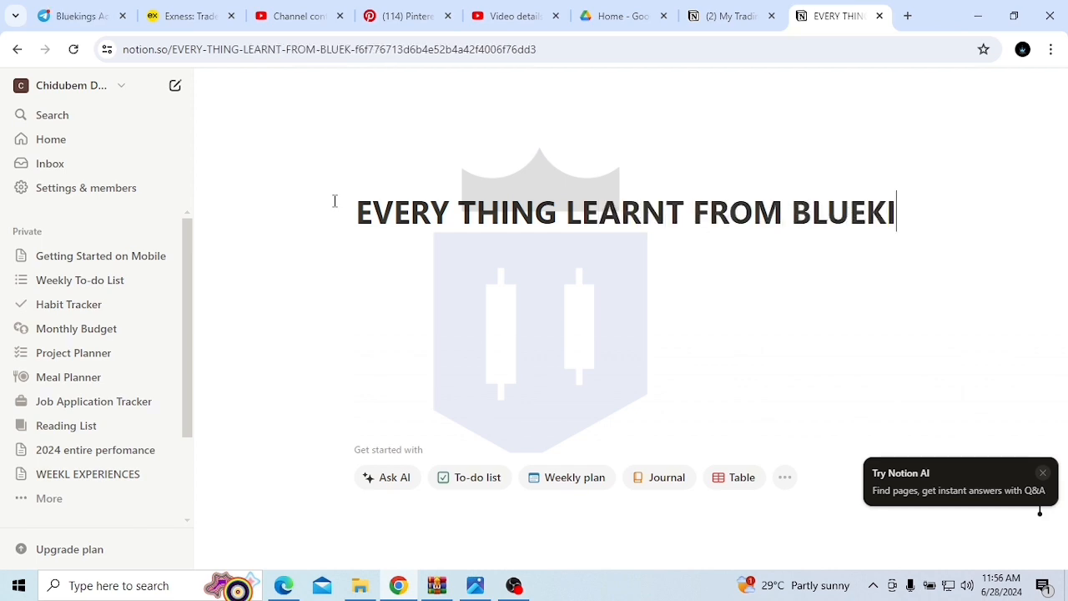
pyautogui.write('NGS A')
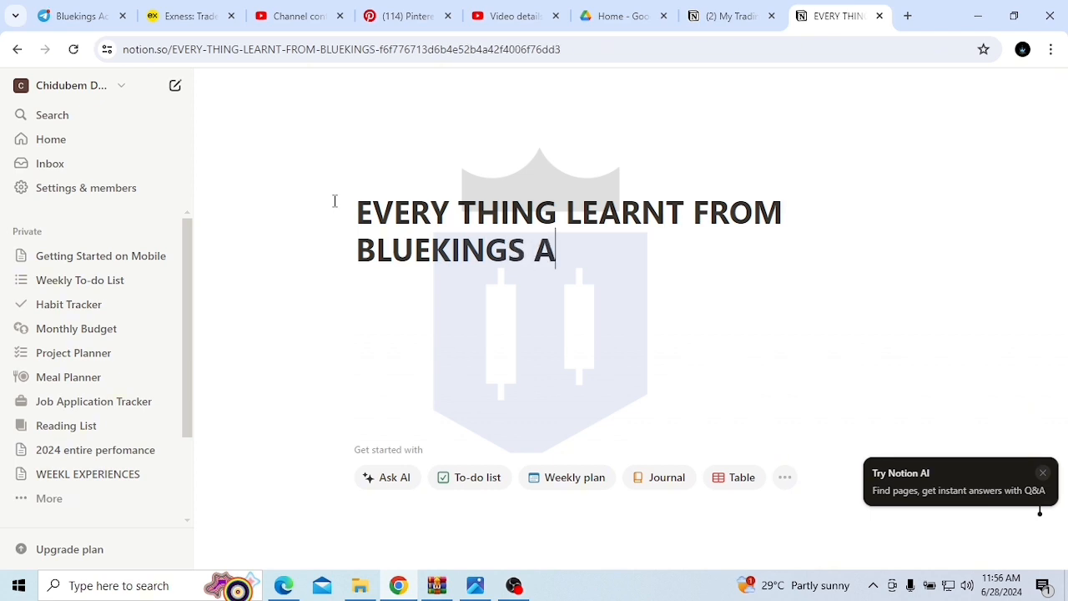
pyautogui.write('CADEMY')
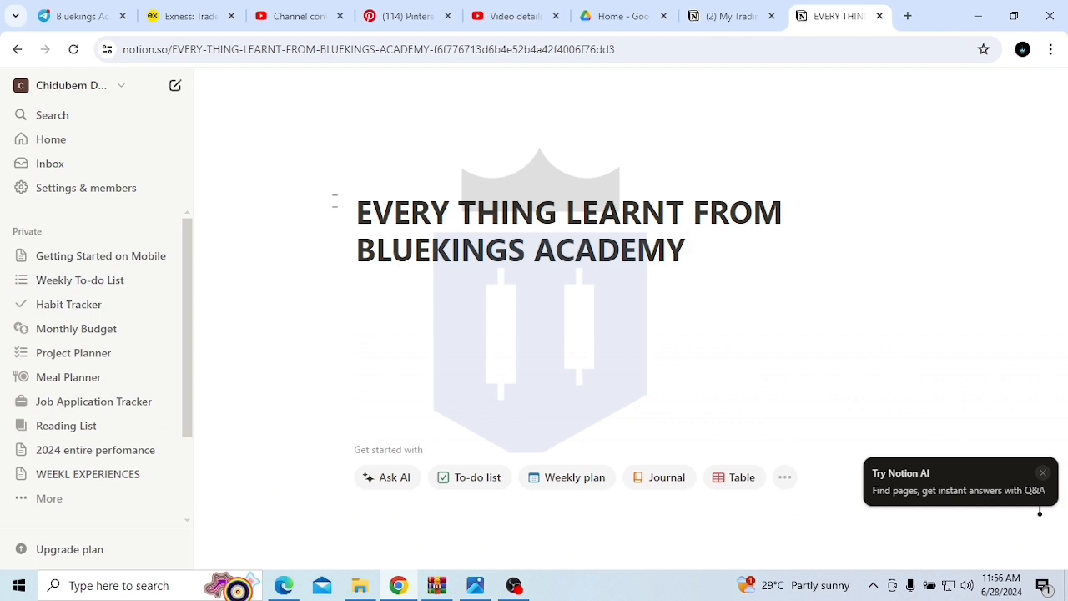
pyautogui.press('Return')
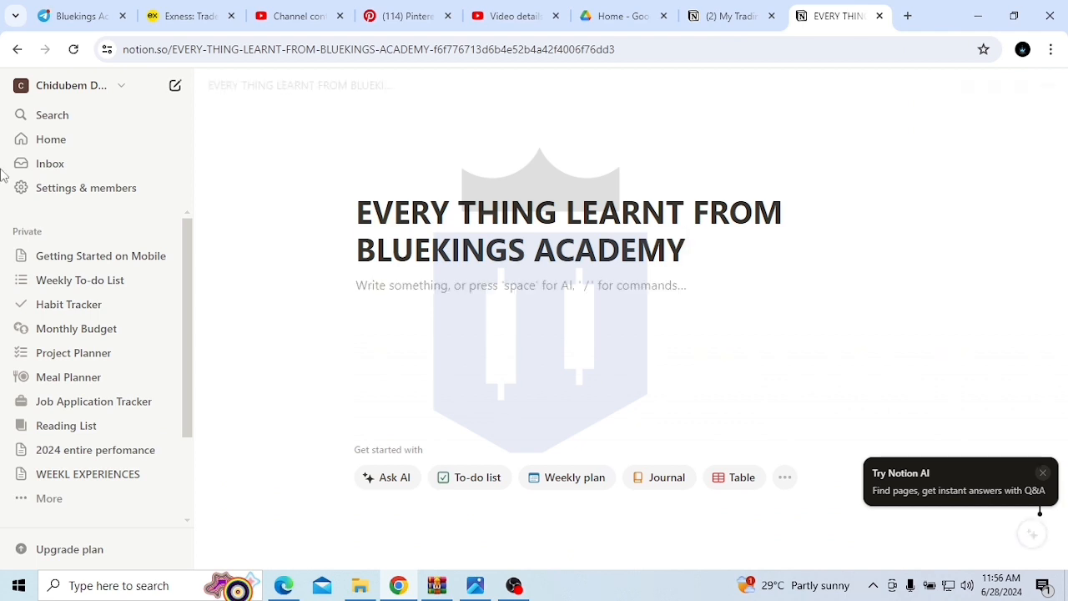
# Step: Set up the EVERY THING LEARNT FROM BLUEKINGS ACADEMY page as a gallery and dismiss the new view setup
pyautogui.click(785, 477)
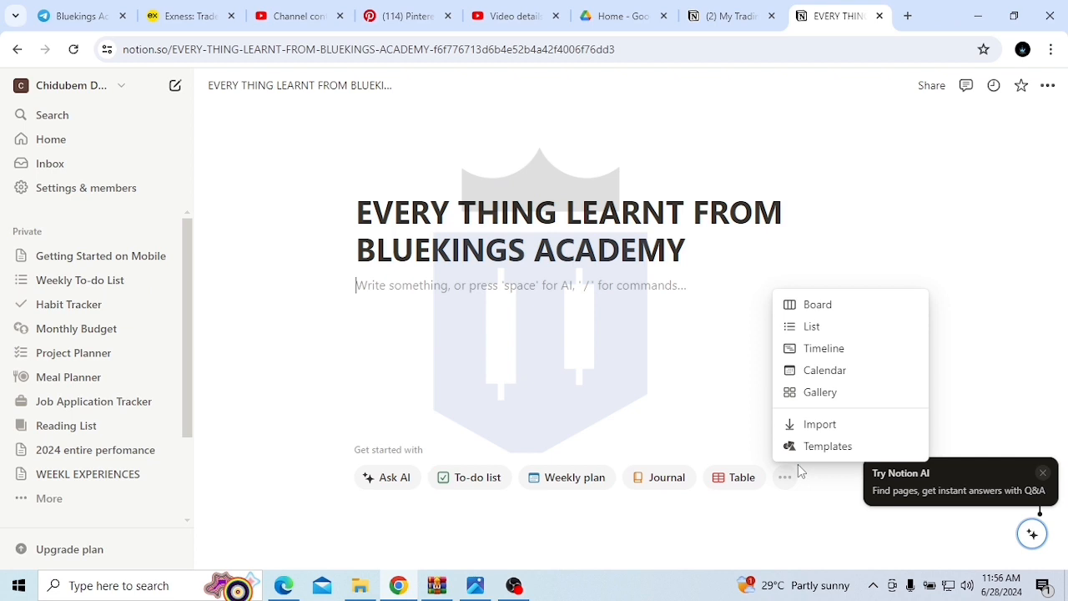
pyautogui.click(814, 393)
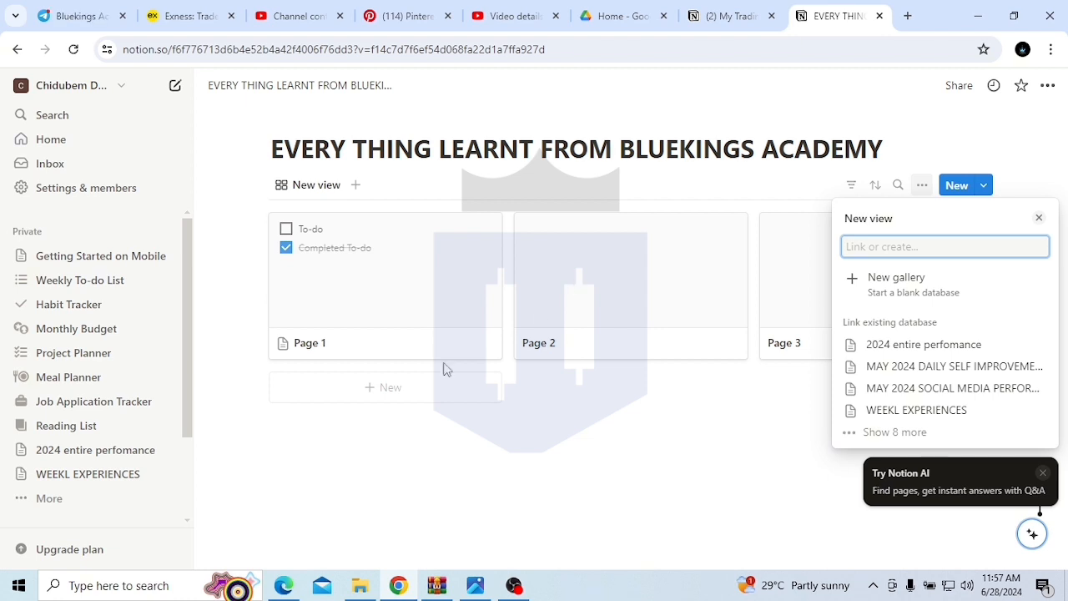
pyautogui.click(710, 452)
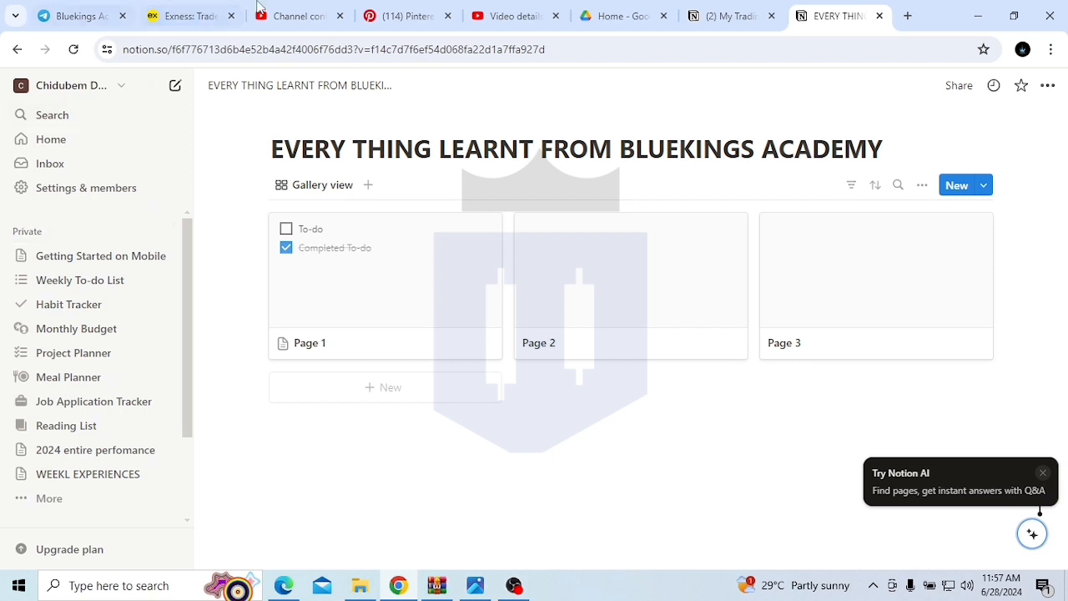
# Step: Review the My Trading journey 2024 gallery in the reference workspace, examine the page inside its Psychological improvements card, and close the card
pyautogui.click(731, 16)
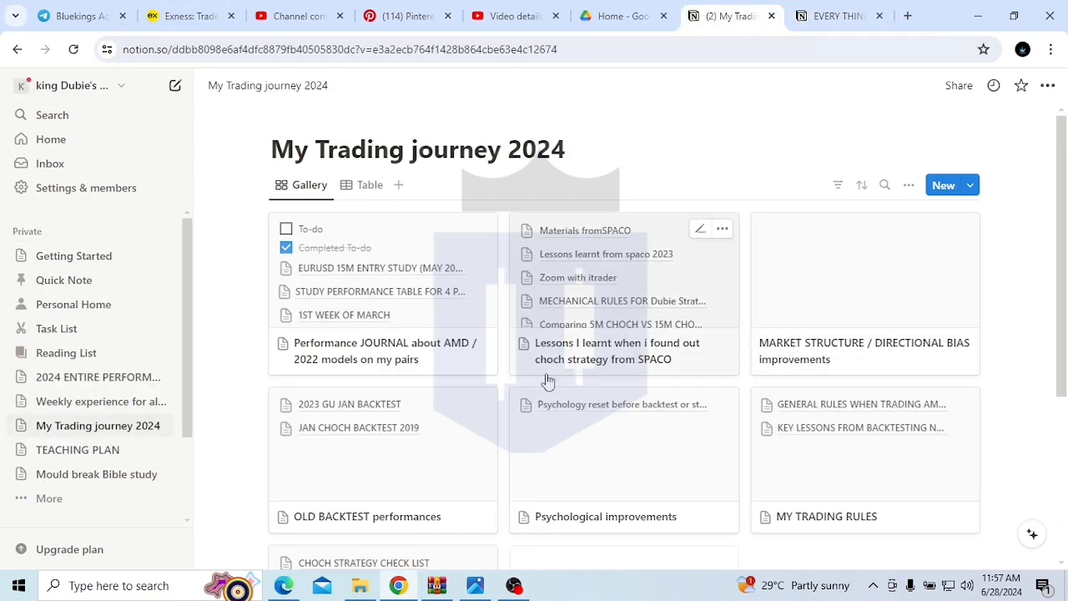
pyautogui.scroll(-1, 378, 375)
pyautogui.scroll(-3, 378, 375)
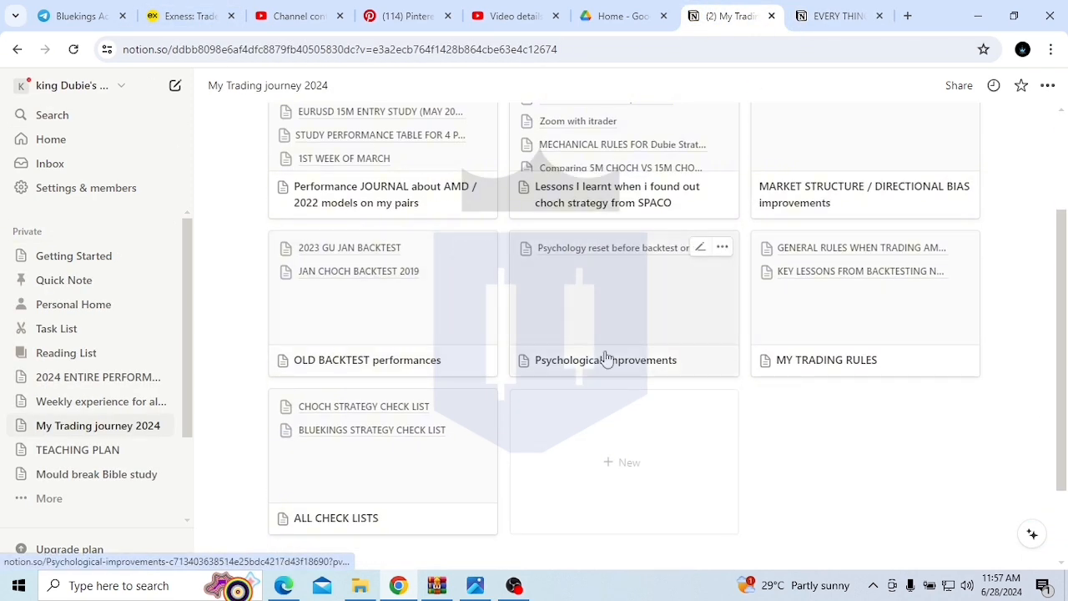
pyautogui.click(608, 359)
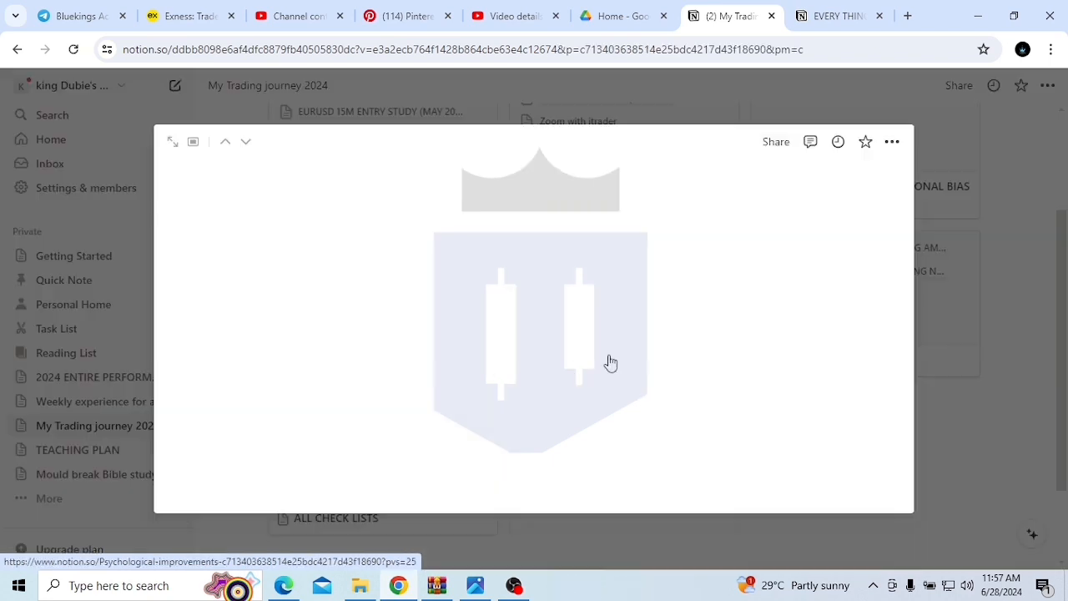
pyautogui.scroll(-2, 369, 382)
pyautogui.scroll(-1, 369, 381)
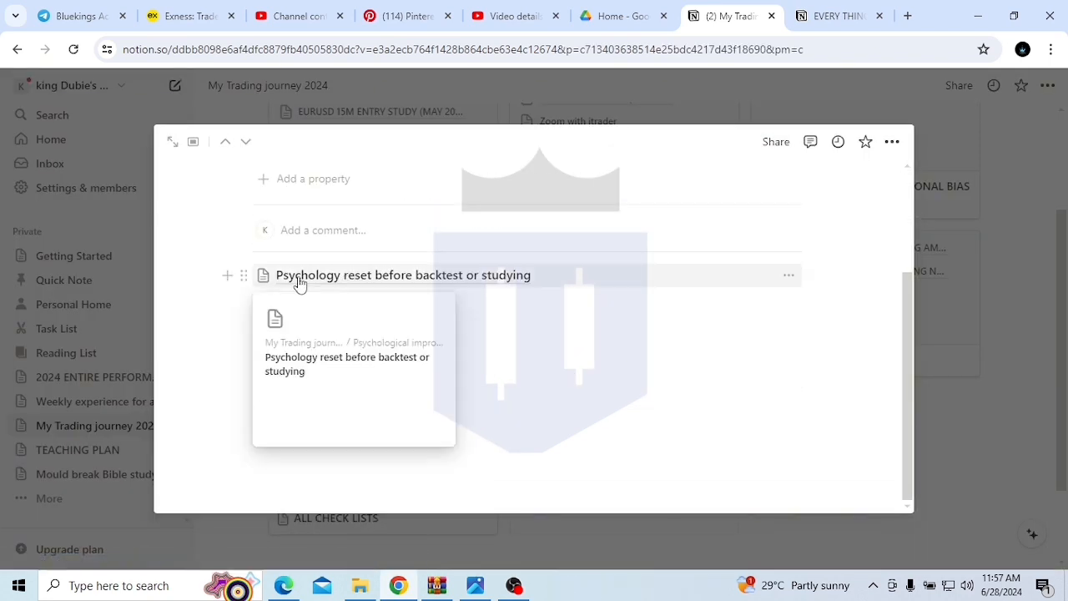
pyautogui.click(1014, 400)
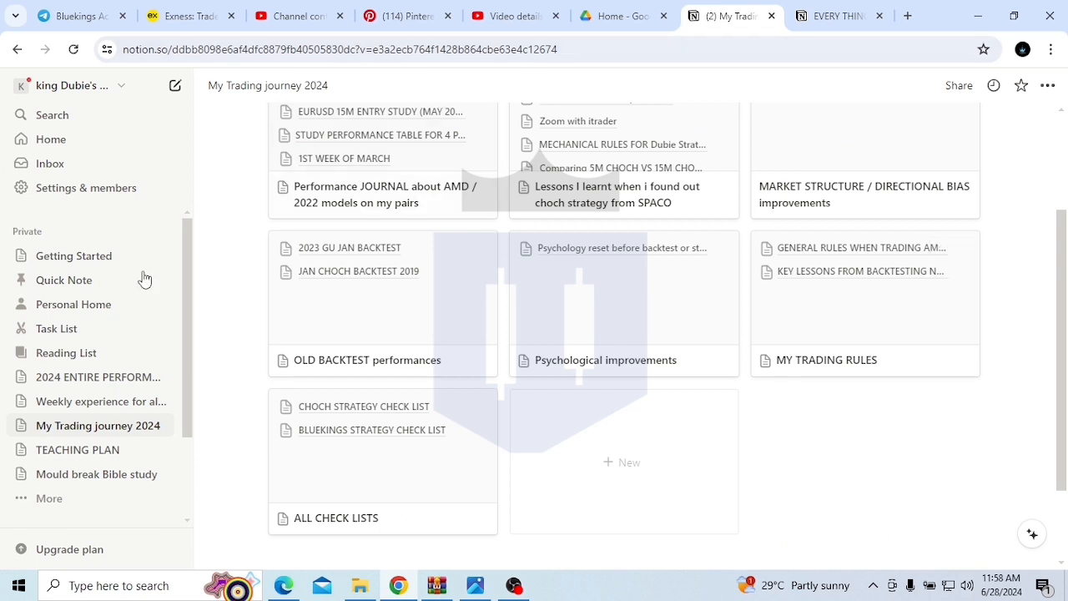
# Step: Examine the topic cards of the My Trading journey 2024 gallery, from the performance journal to ALL CHECK LISTS
pyautogui.scroll(3, 631, 347)
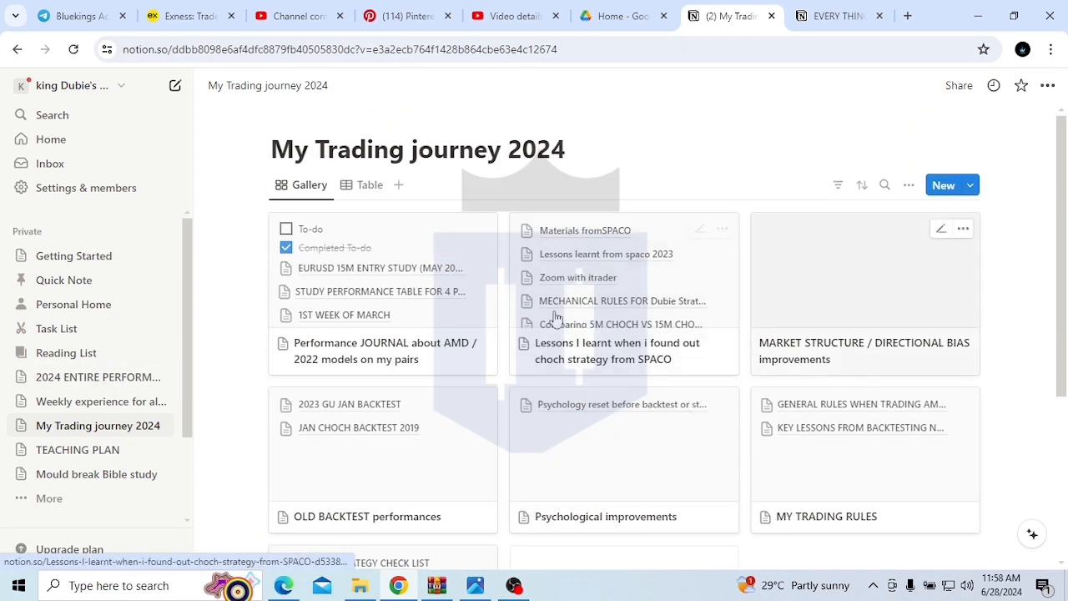
pyautogui.scroll(-1, 576, 192)
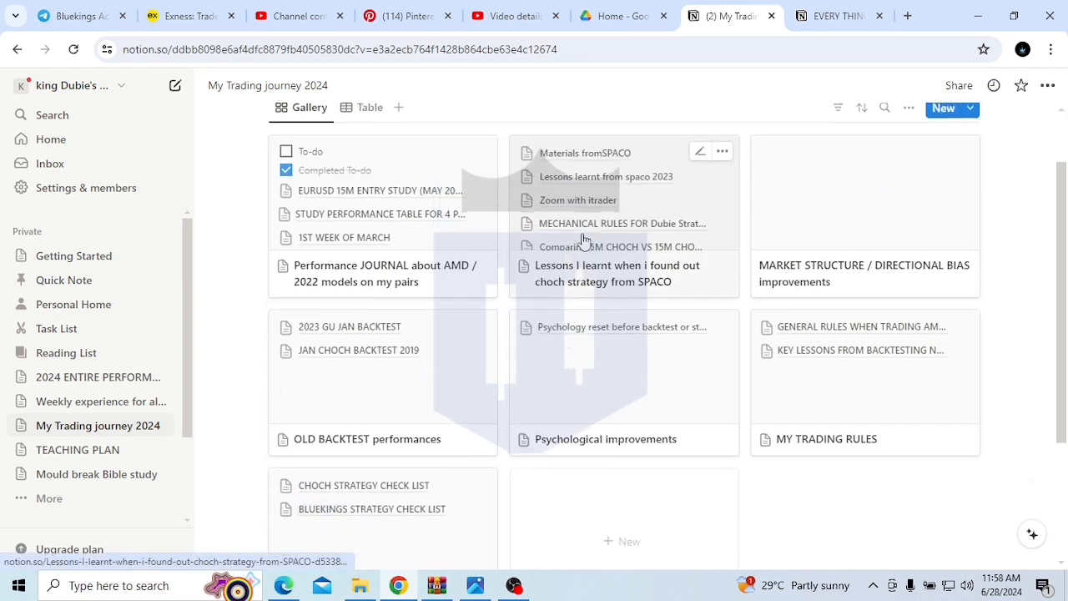
pyautogui.scroll(-2, 626, 391)
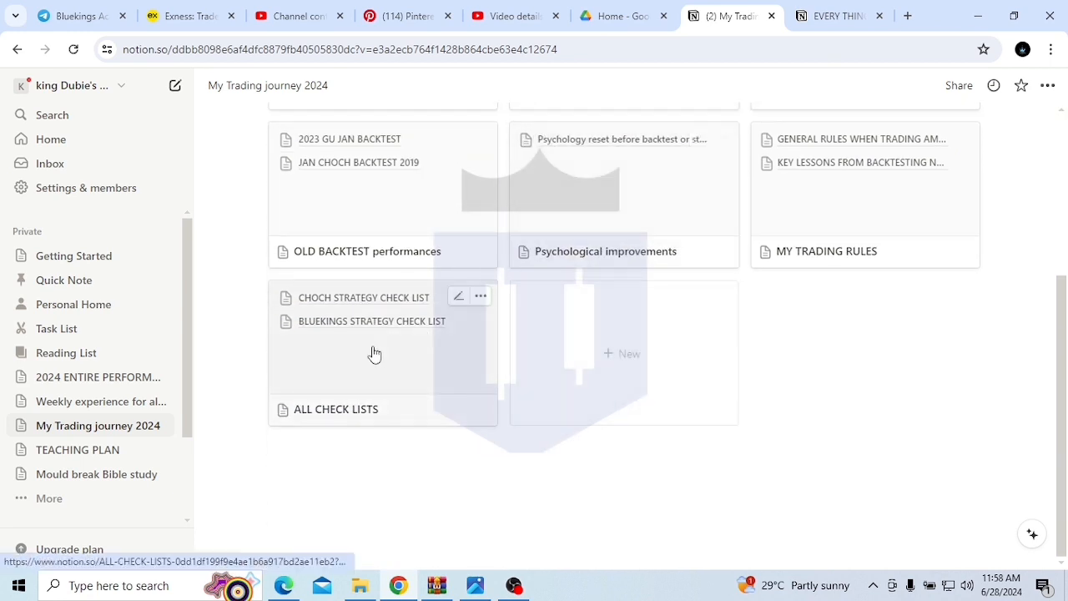
pyautogui.scroll(3, 372, 353)
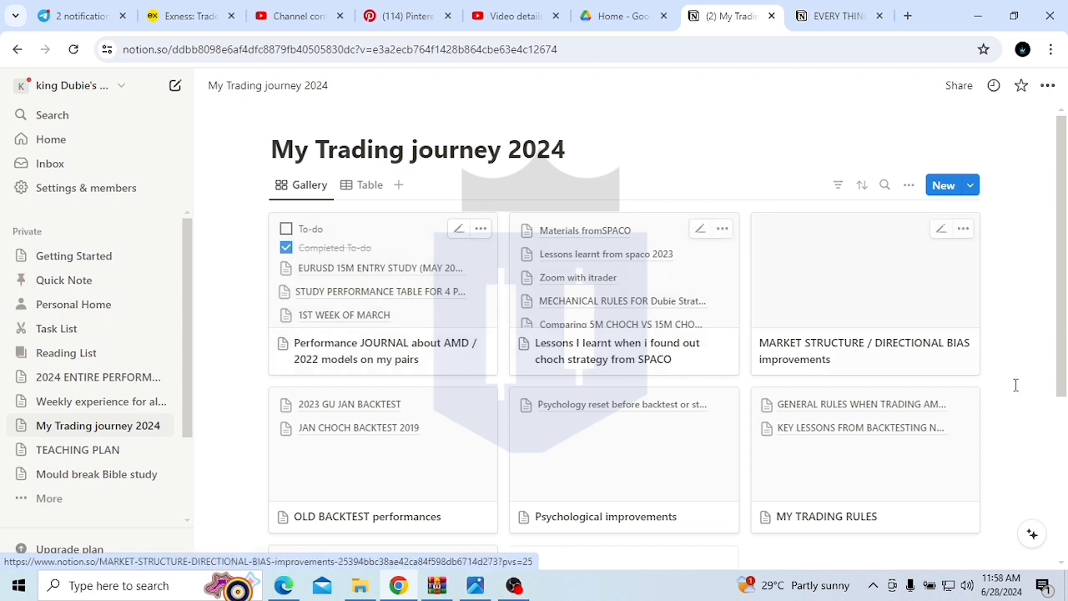
pyautogui.scroll(-3, 983, 387)
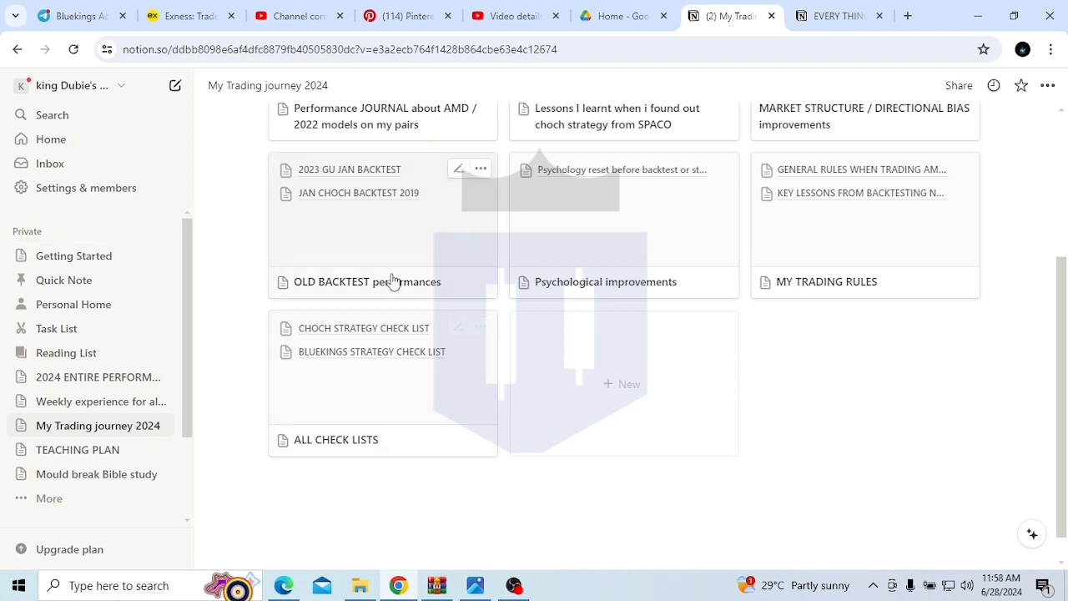
# Step: Return to the EVERY THING LEARNT FROM BLUEKINGS ACADEMY gallery, add a new untitled card and close its page
pyautogui.click(831, 16)
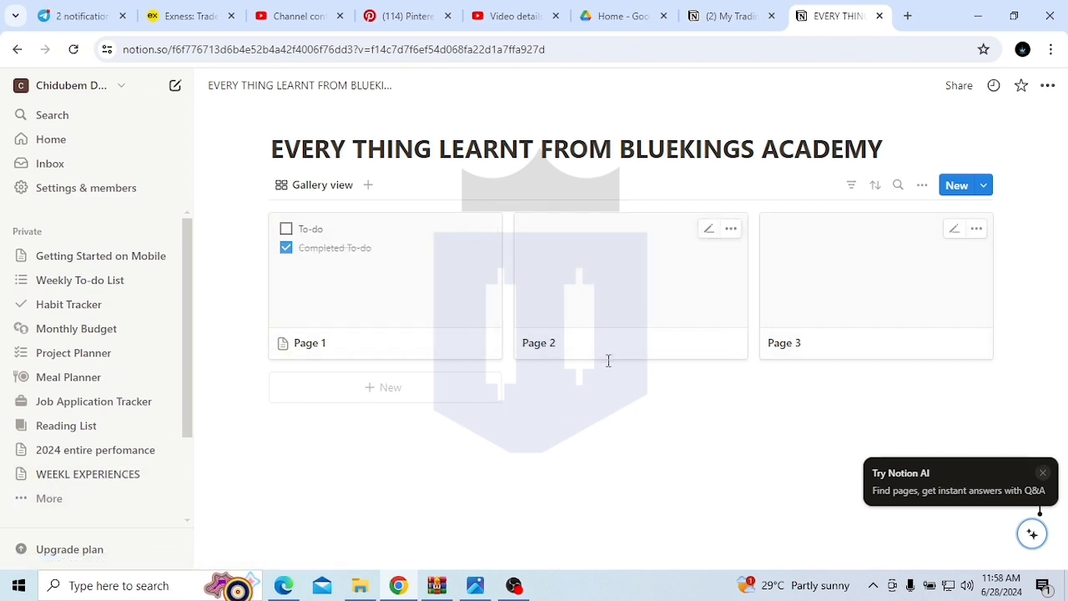
pyautogui.click(381, 389)
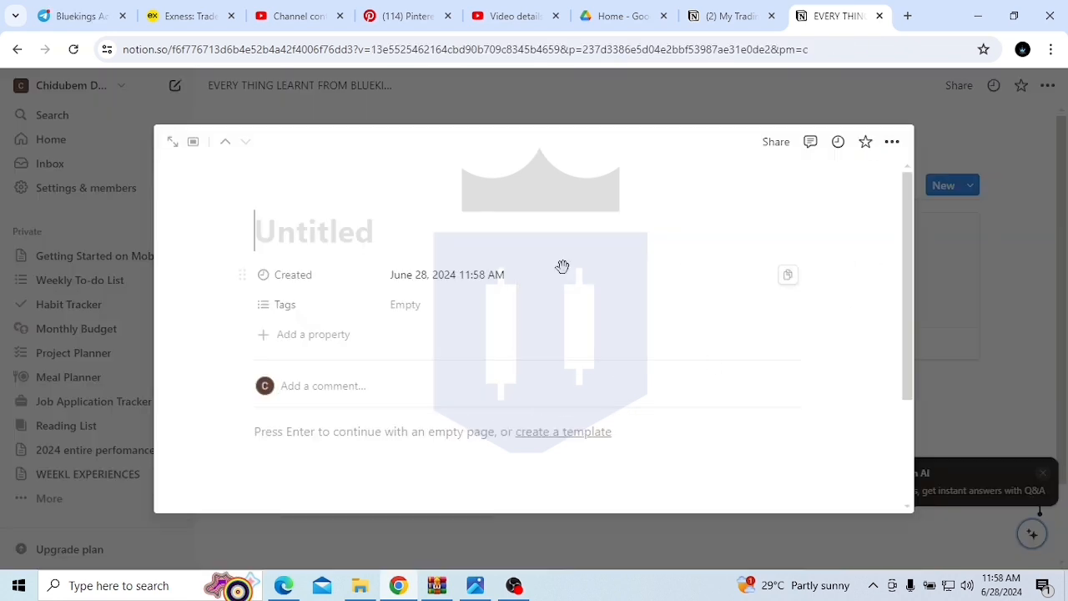
pyautogui.click(1014, 372)
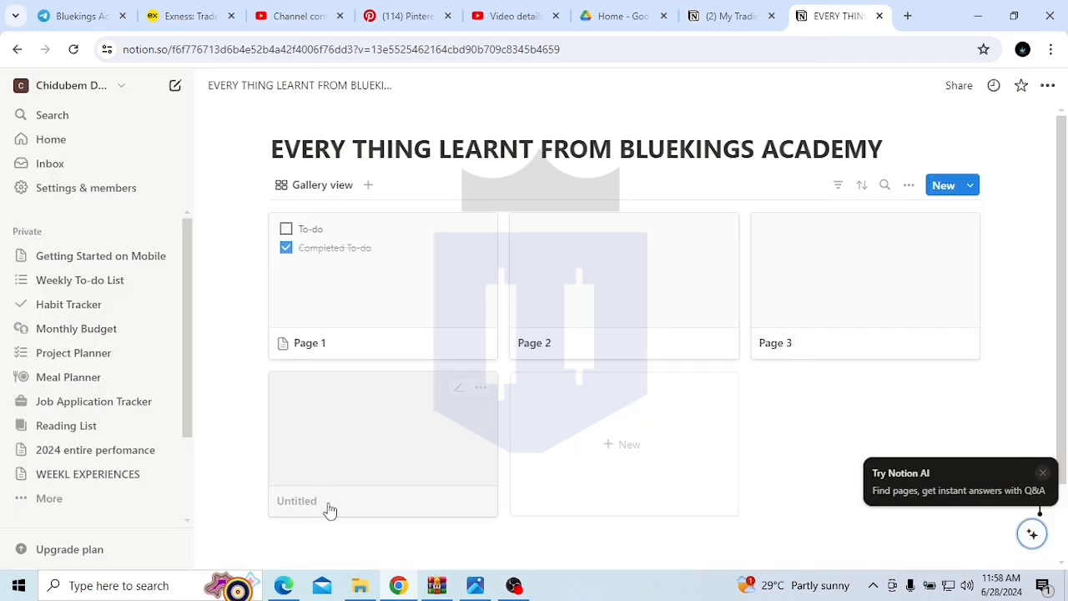